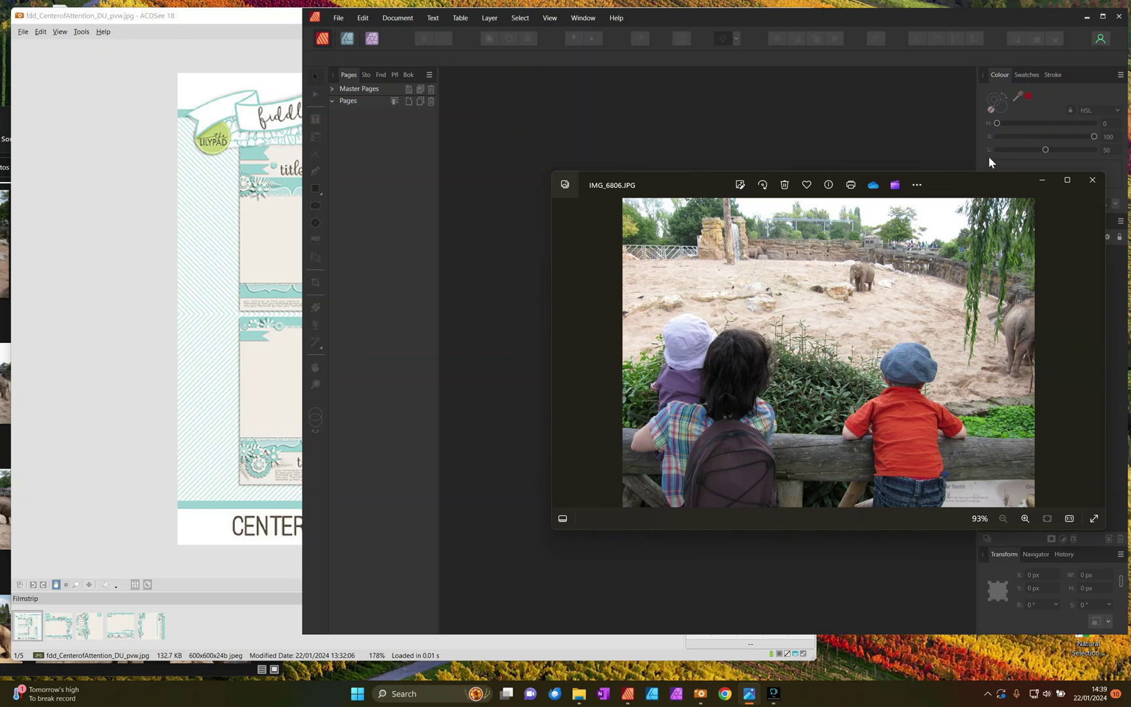
Step: Switch to ACDSee, return to its file browser and open the template fdd_CenterofAttention_DU_tp3.psd in Affinity Publisher
left_click(1095, 183)
left_click(253, 21)
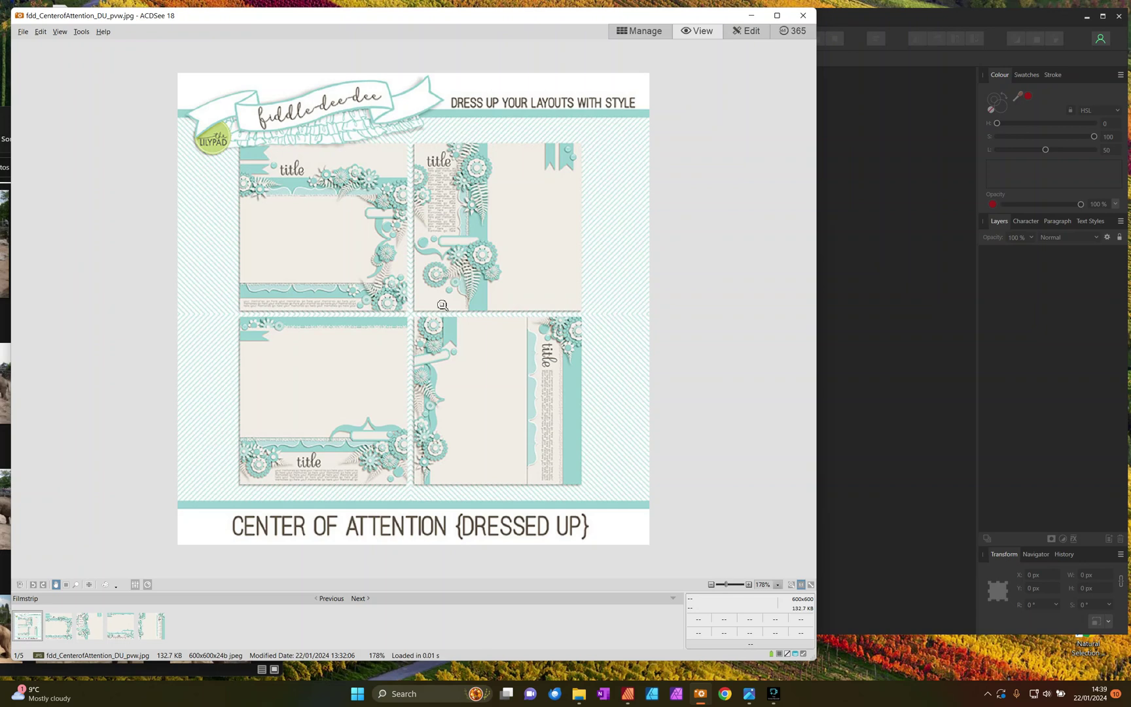
left_click(640, 31)
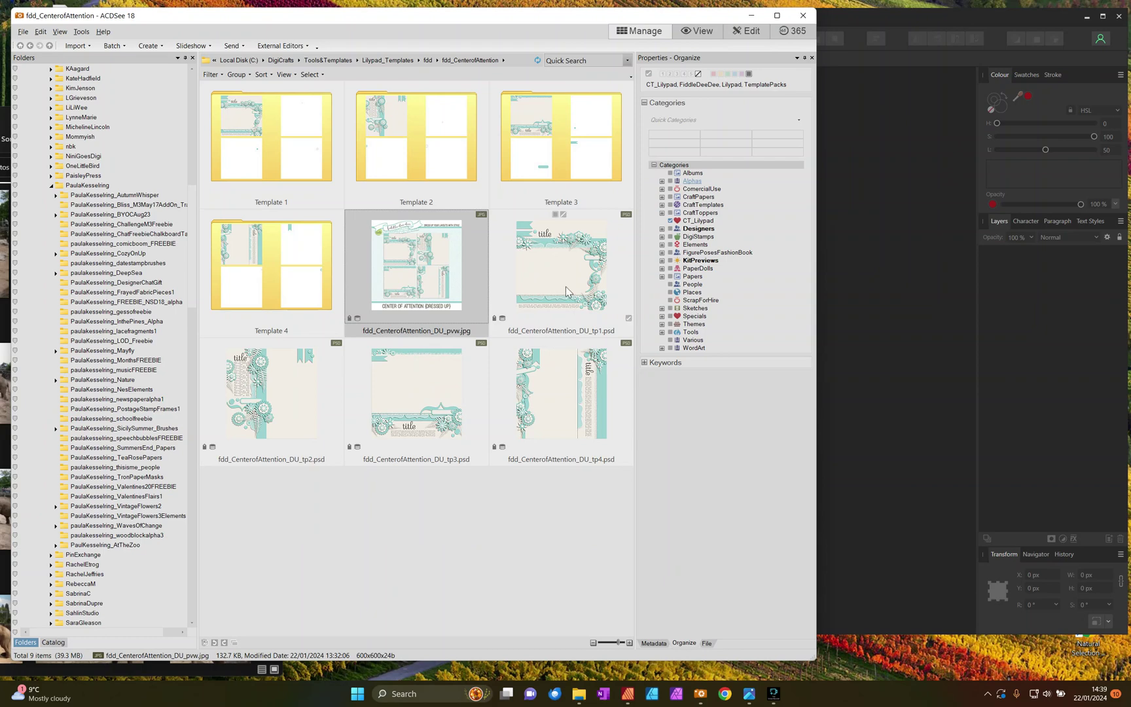
left_click(389, 415)
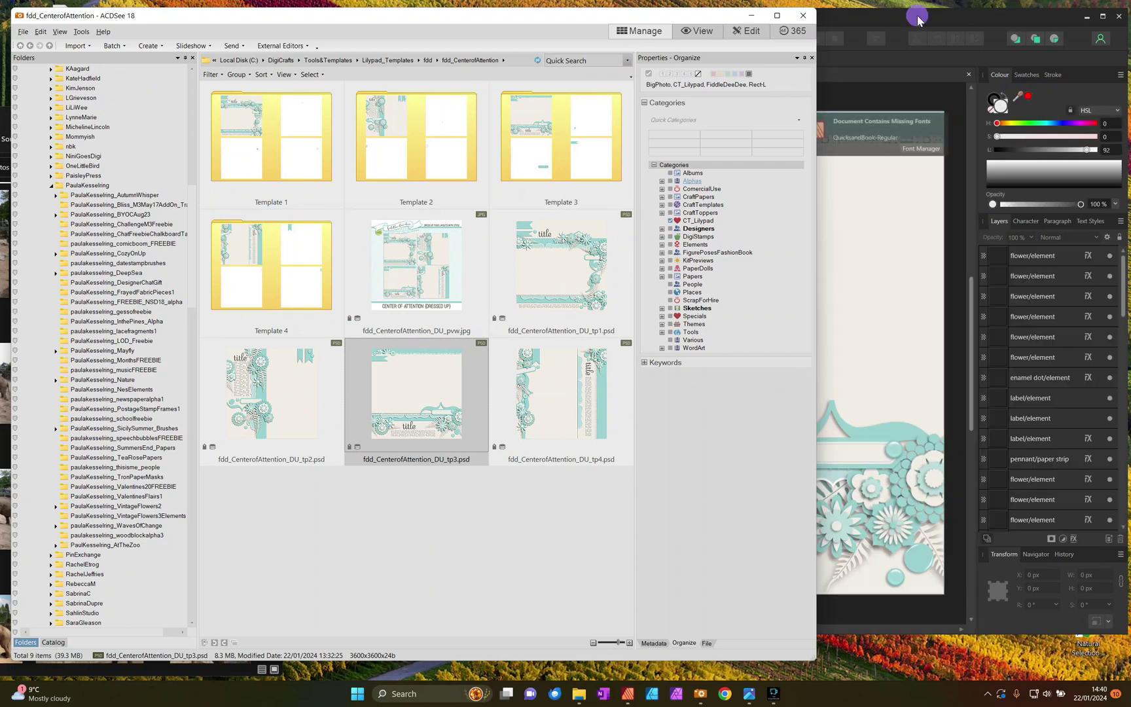
Step: Bring Affinity Publisher to the front, dismiss the missing fonts notice, and tidy the workspace by closing the leftover photo viewer
left_click(918, 15)
left_click_drag(917, 16, 820, 21)
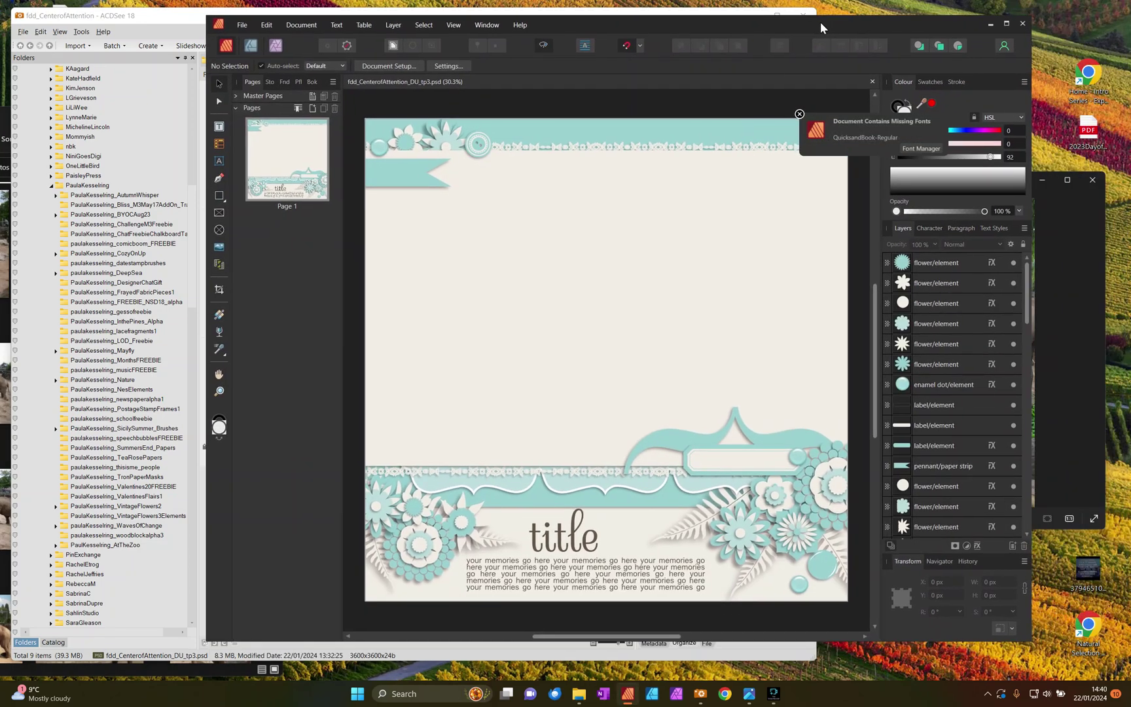
left_click(800, 114)
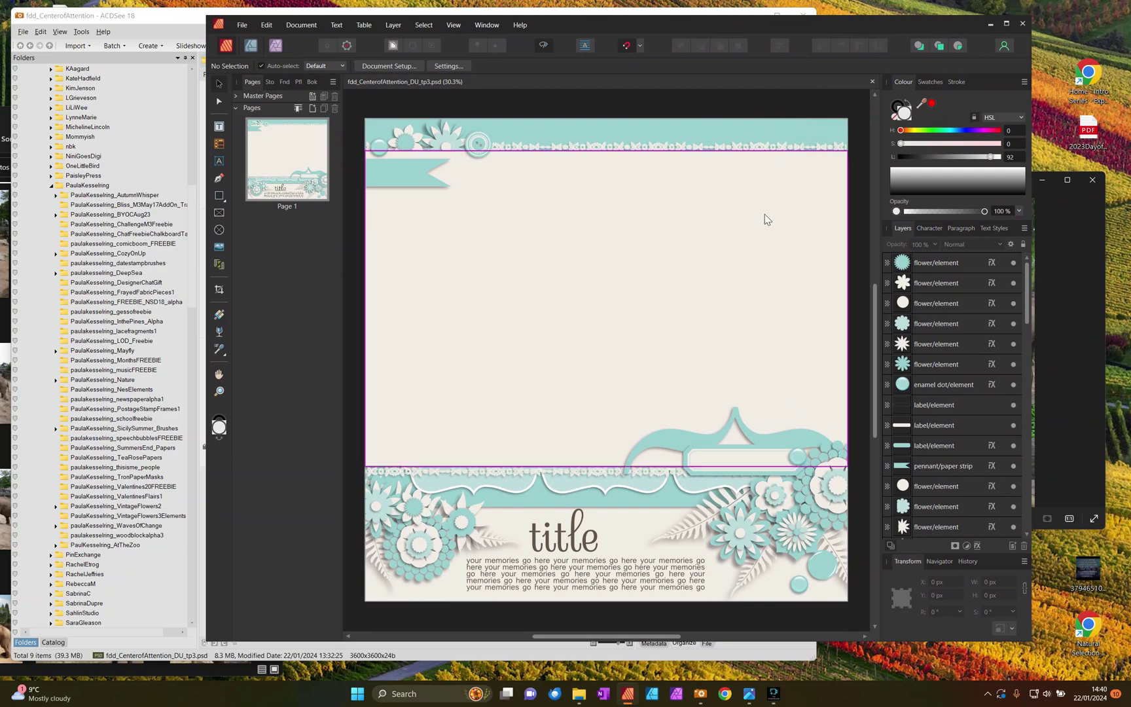
left_click(1083, 195)
left_click(1092, 180)
left_click_drag(827, 31, 915, 32)
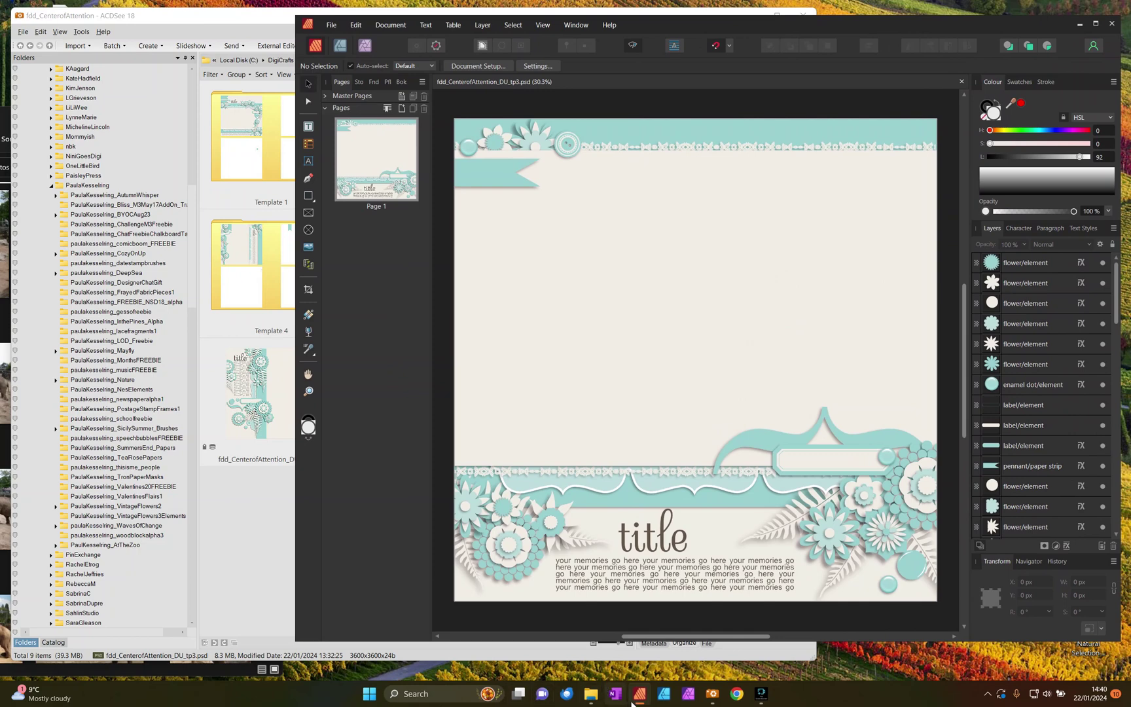
Step: Place IMG_6806.JPG from the ChesterZoo folder in File Explorer onto the page, directly above the template's photo layer
left_click(592, 694)
left_click_drag(197, 265, 231, 284)
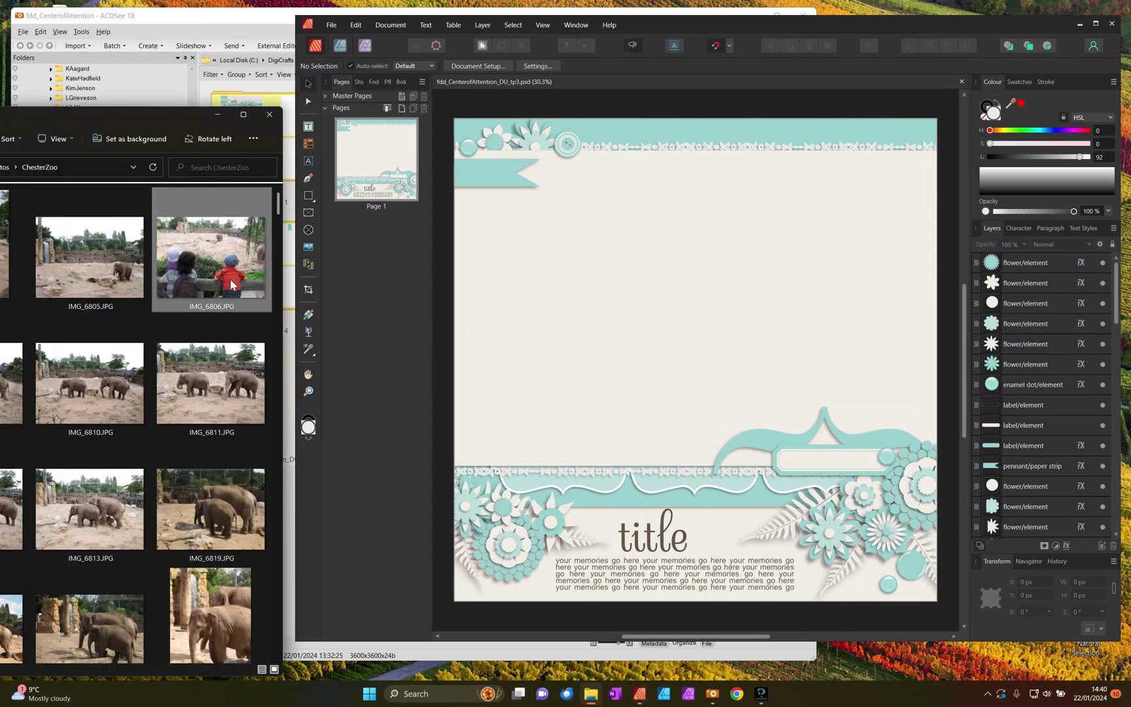
left_click(726, 295)
left_click_drag(213, 270, 764, 454)
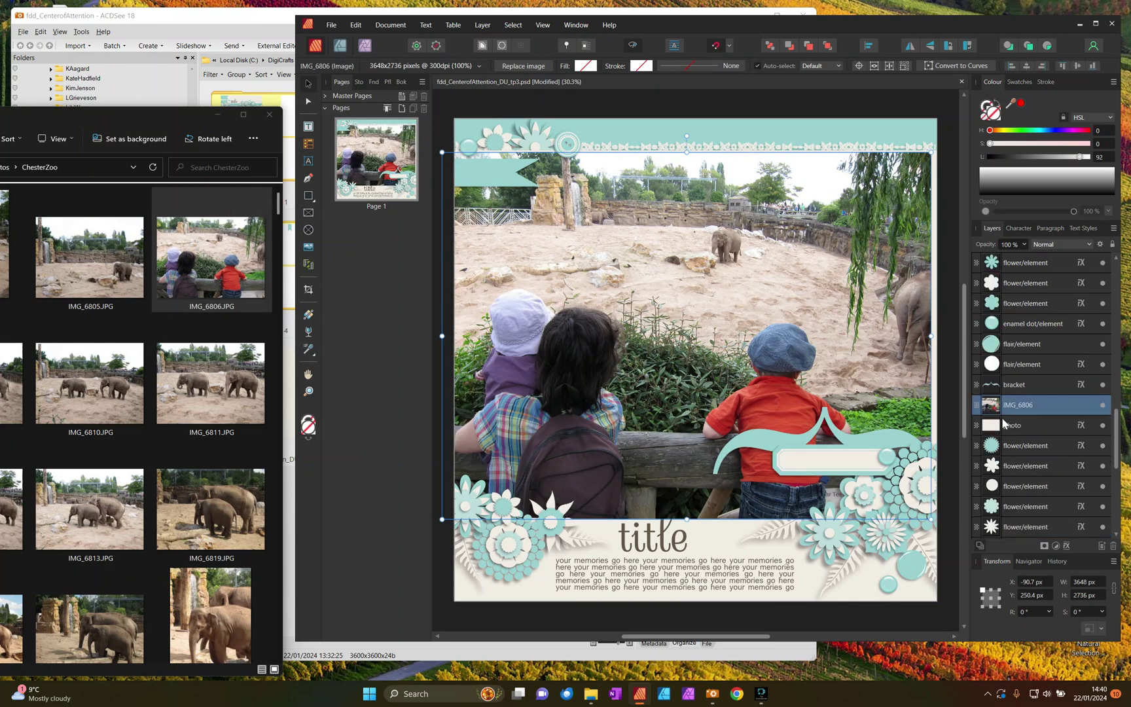
Step: Clip IMG_6806 into the photo layer and shift it to about X 0 px, Y 125 px to fill the frame
left_click(747, 297)
left_click_drag(747, 297, 746, 275)
left_click_drag(994, 407, 1019, 425)
left_click_drag(864, 352, 869, 355)
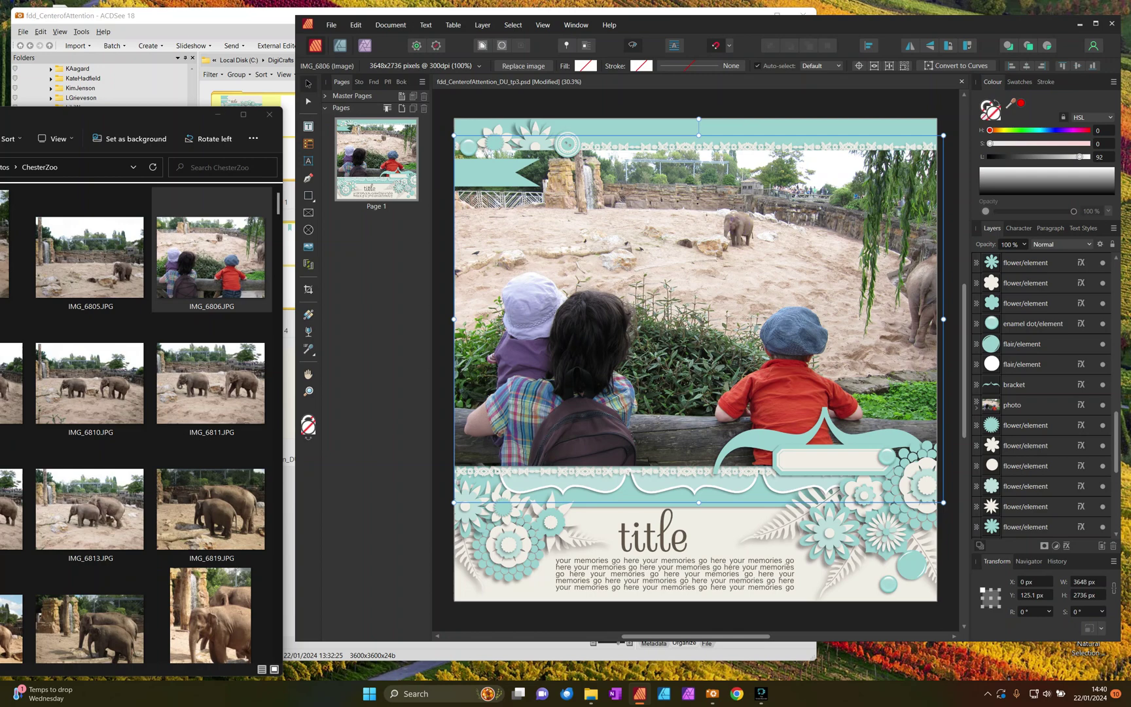
Step: Duplicate the IMG_6806 image nested inside the photo layer
scroll(1065, 359, "up", 3)
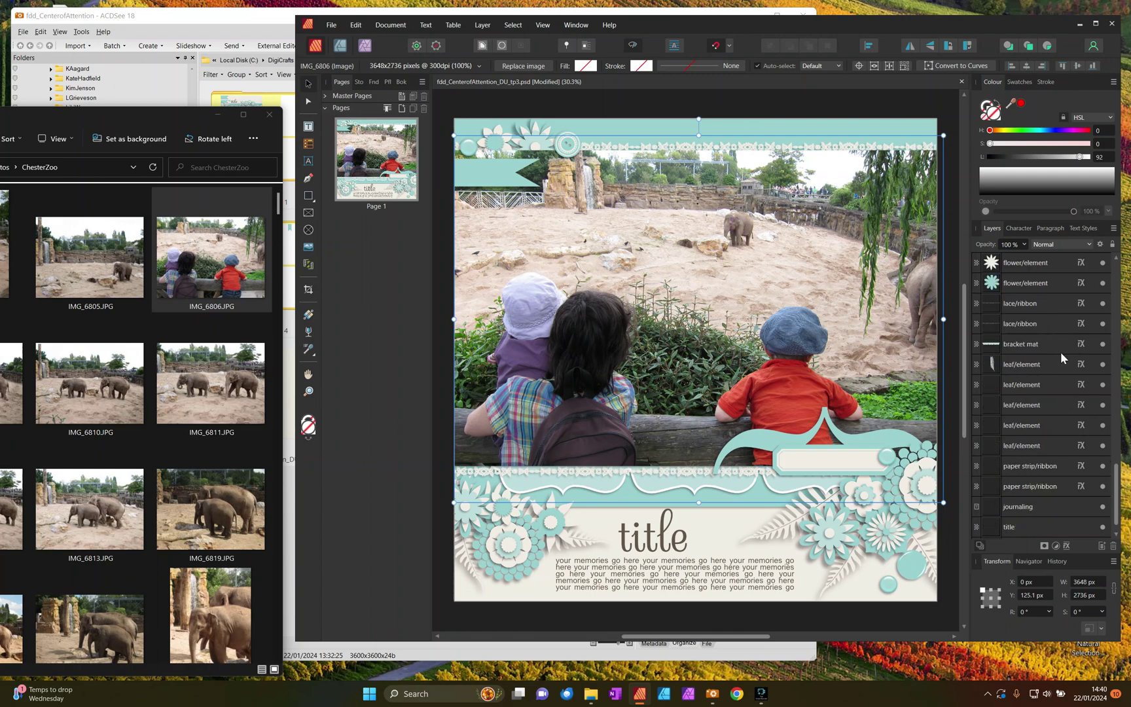
scroll(1053, 408, "down", 6)
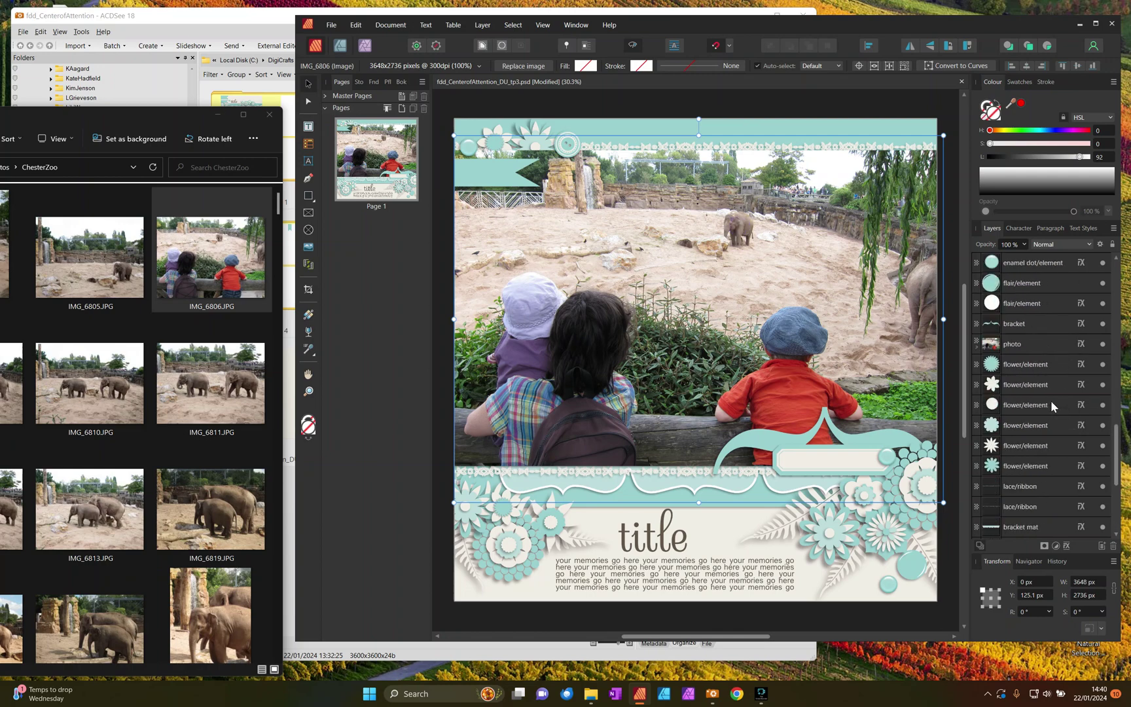
left_click(1013, 285)
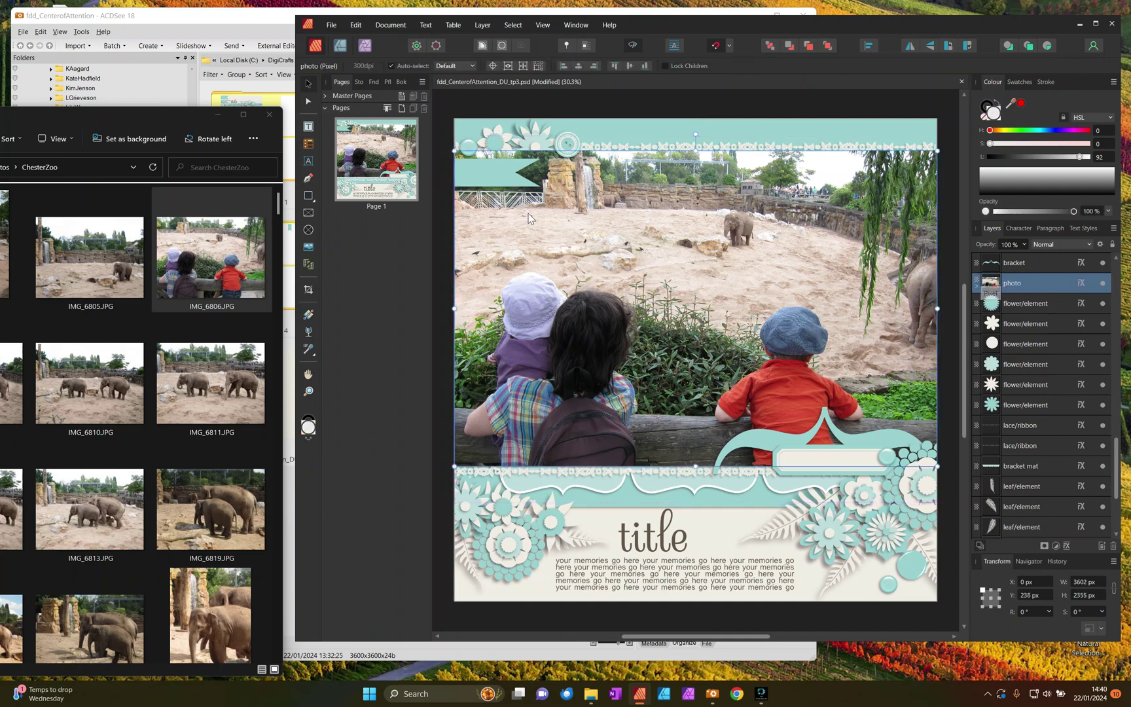
left_click(997, 284)
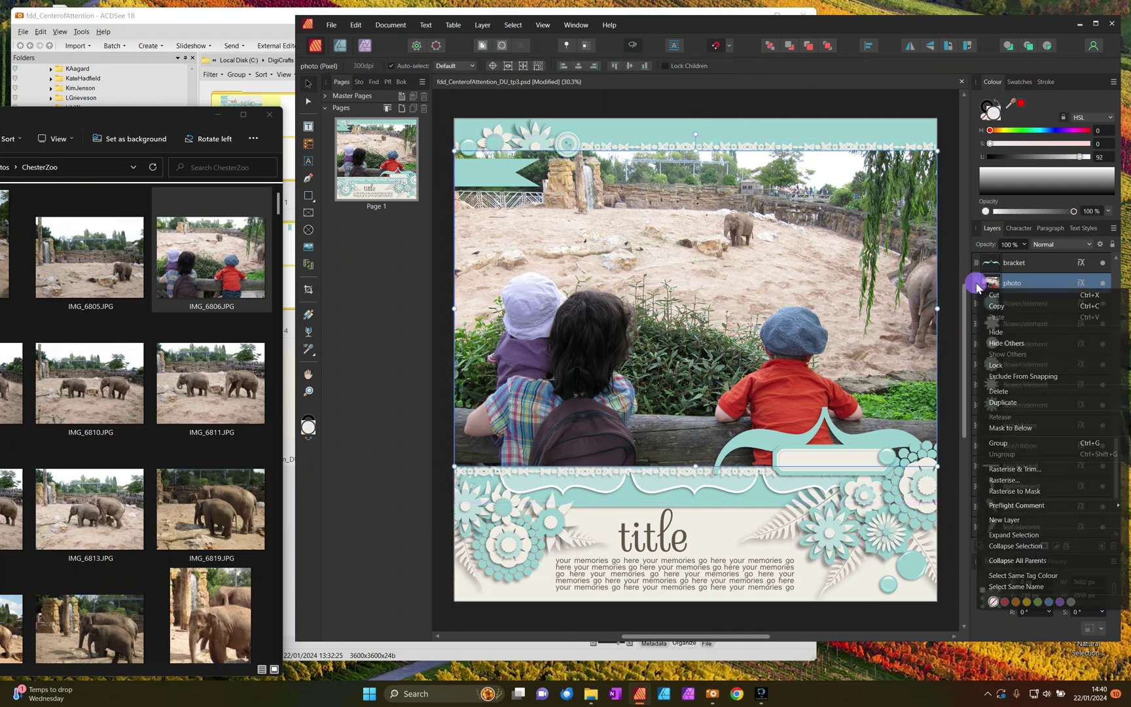
left_click(977, 286)
left_click(1012, 303)
right_click(1012, 303)
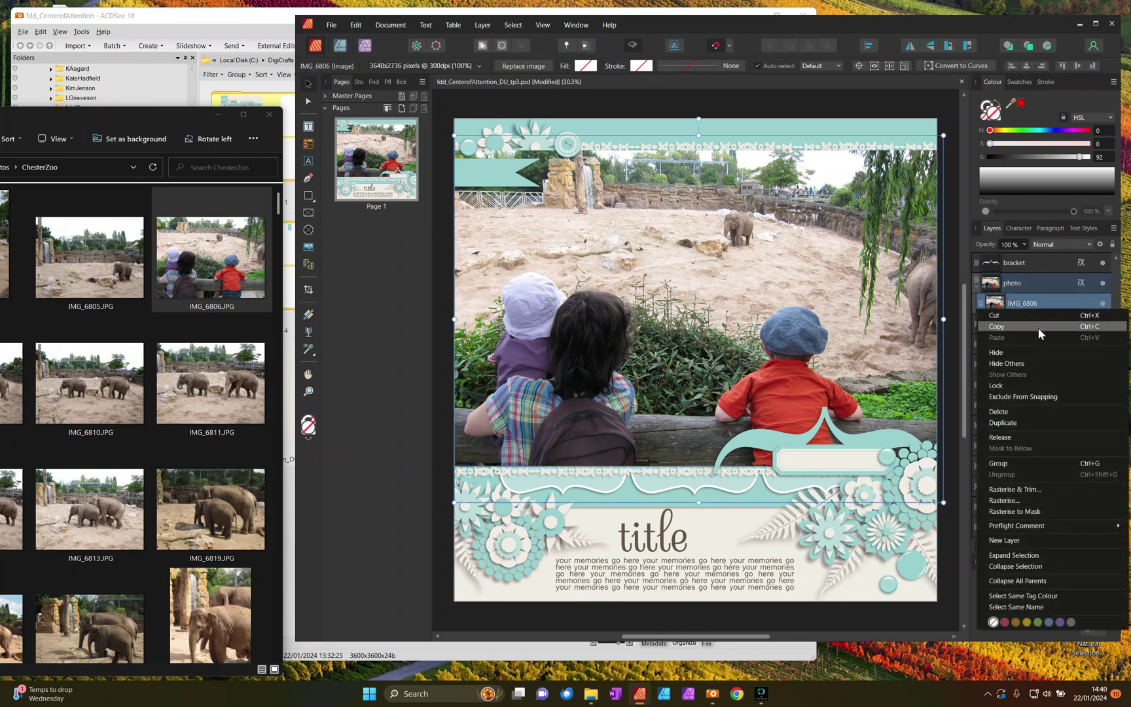
left_click(1018, 419)
left_click(994, 283)
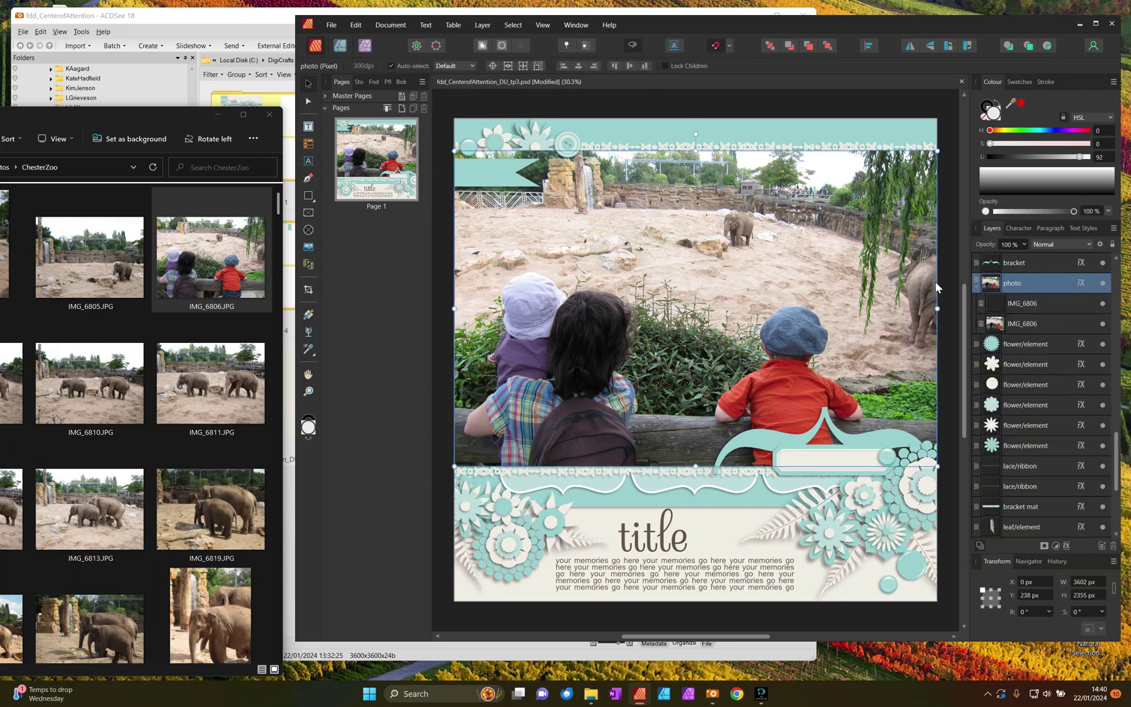
Step: Draw a rectangle of about 555 by 534 px over the small distant elephant in the photo
left_click(307, 196)
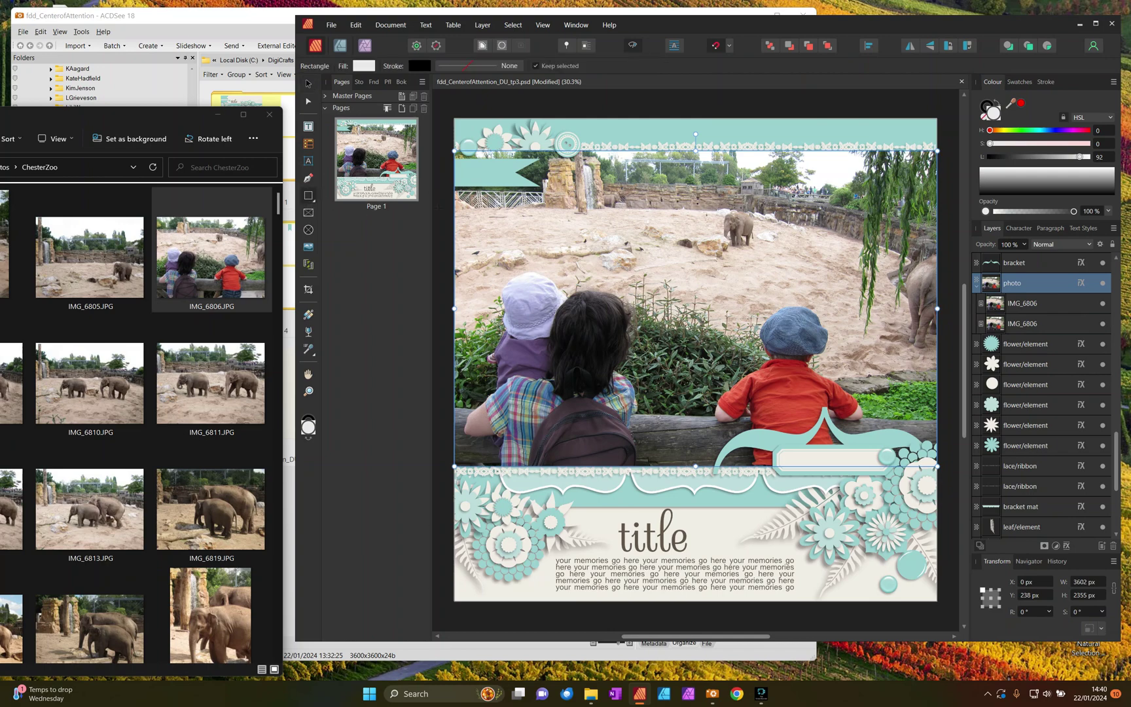
left_click_drag(698, 199, 739, 230)
left_click(308, 84)
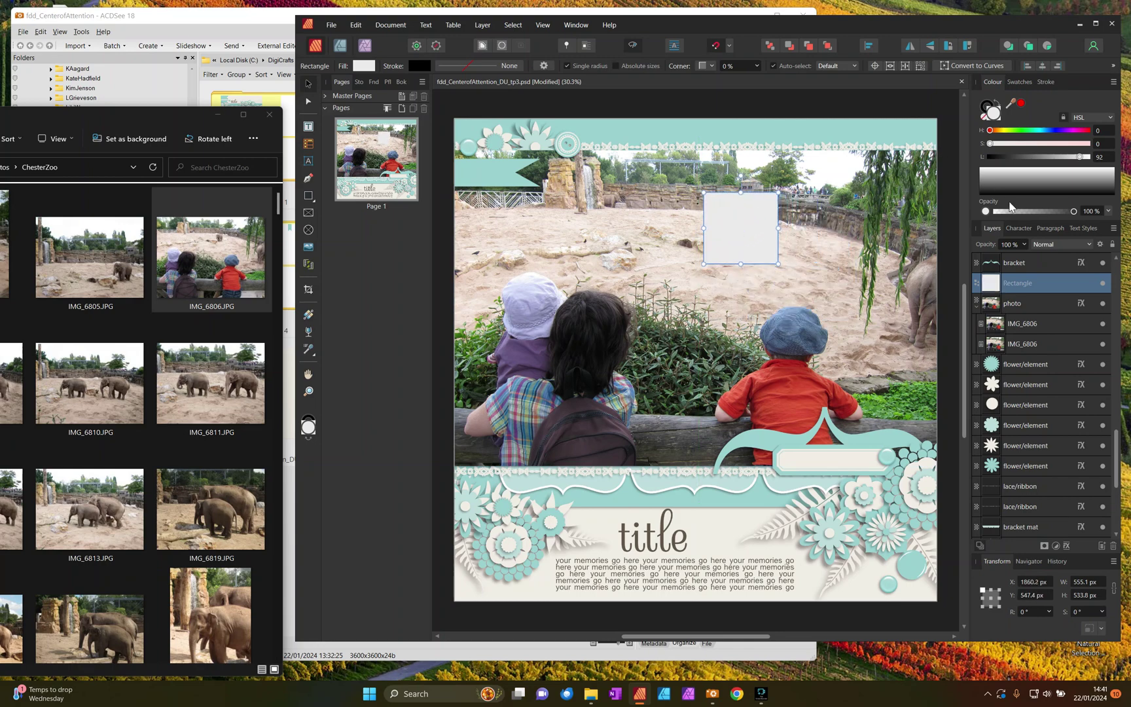
Step: Clip the duplicate IMG_6806 into the rectangle over the elephant, collapse the photo layer, and select the rectangle
left_click_drag(998, 329, 1020, 283)
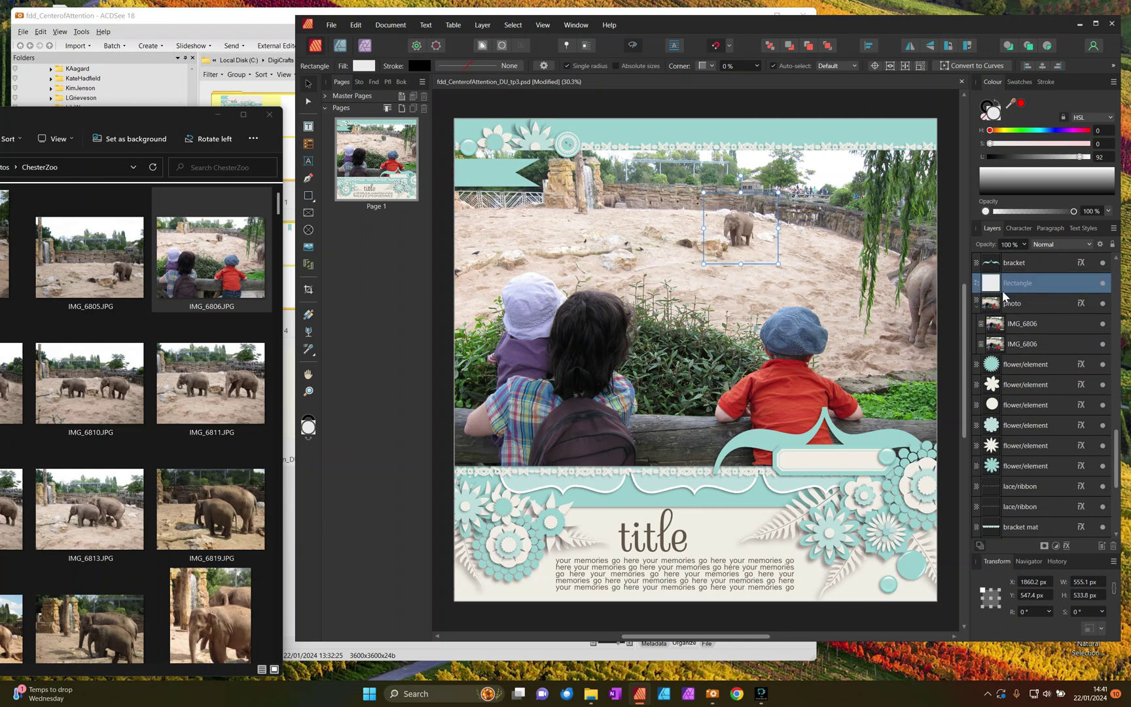
left_click(976, 305)
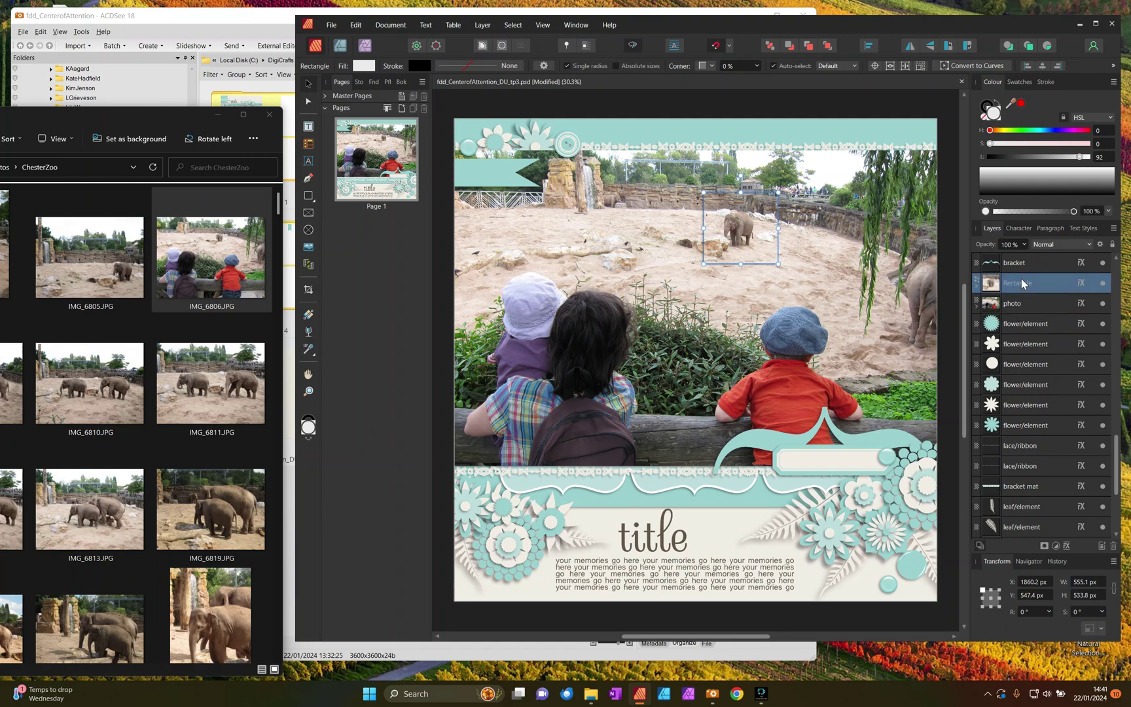
left_click(957, 253)
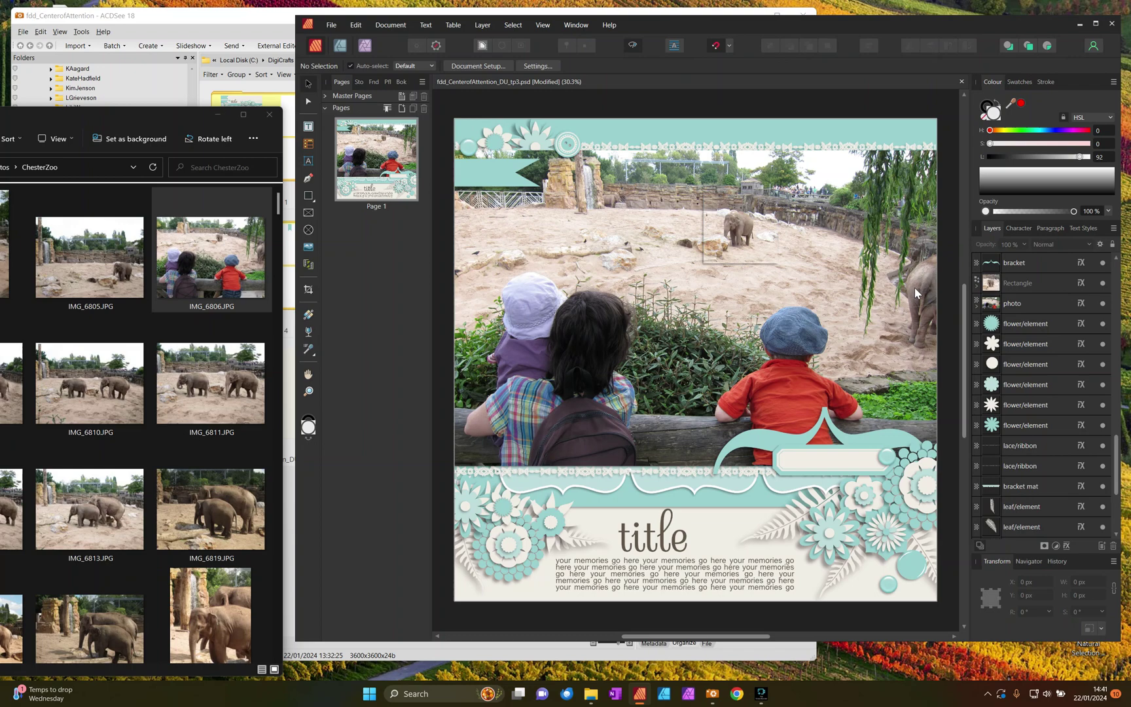
left_click(759, 243)
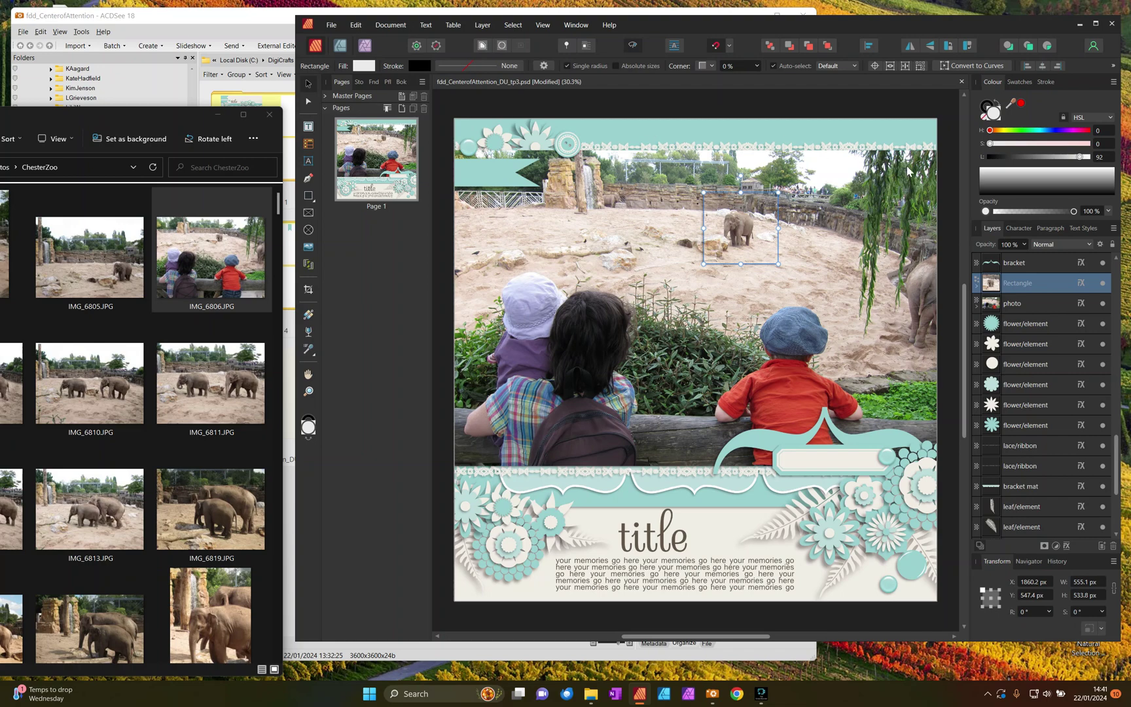
Step: Switch to ACDSee, open the Nature kit folder, and examine the Nature Bundle preview enlarged
left_click(261, 18)
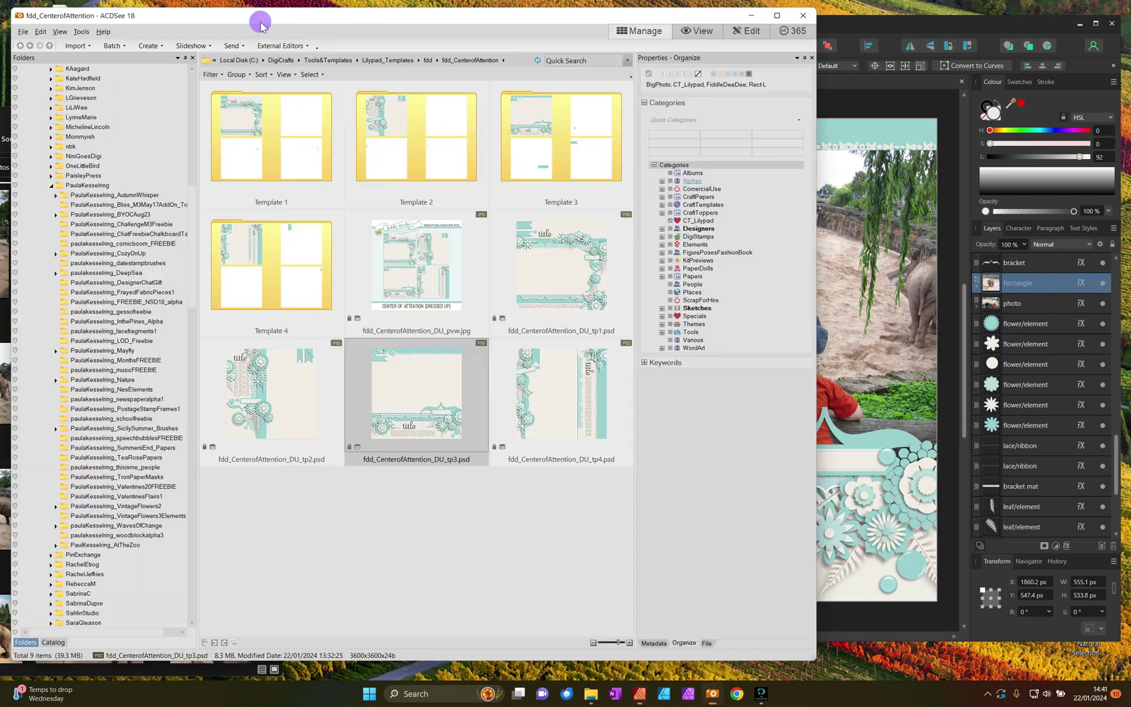
scroll(189, 295, "up", 1)
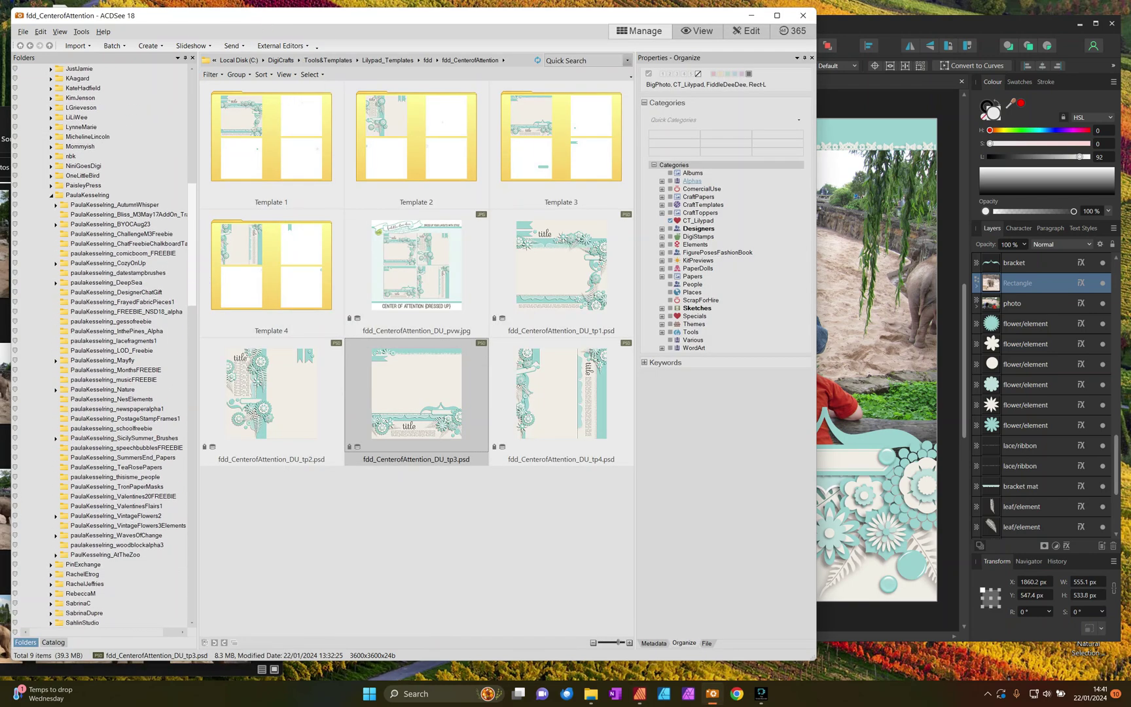
left_click(55, 389)
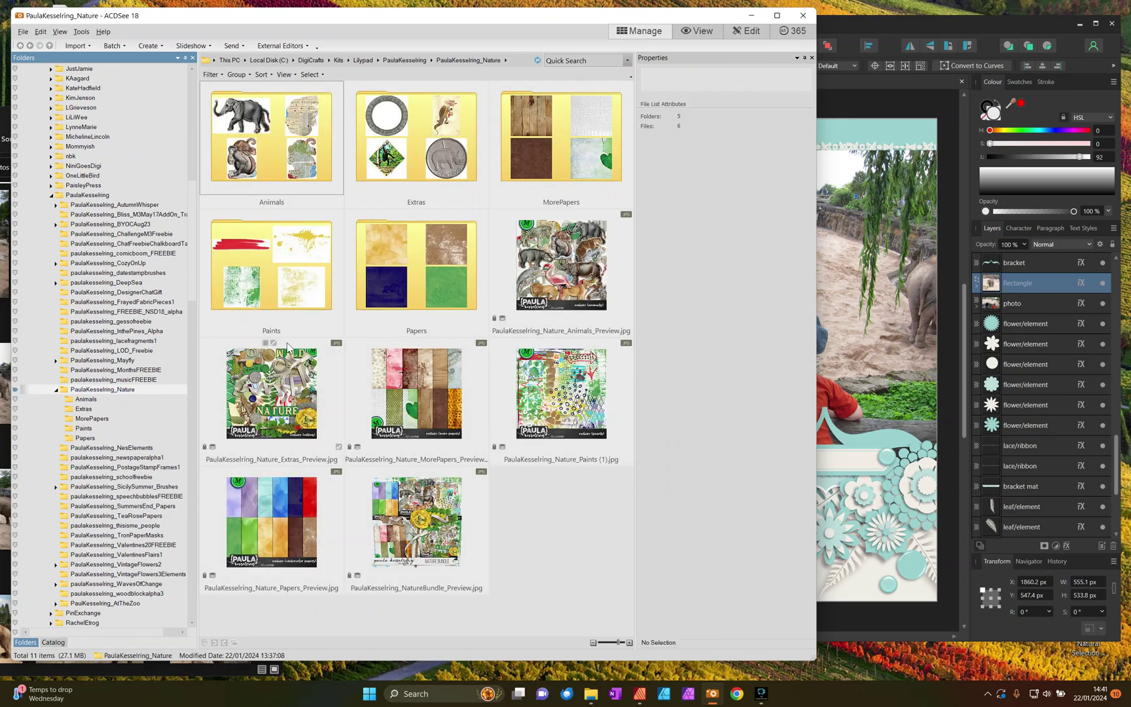
double_click(383, 485)
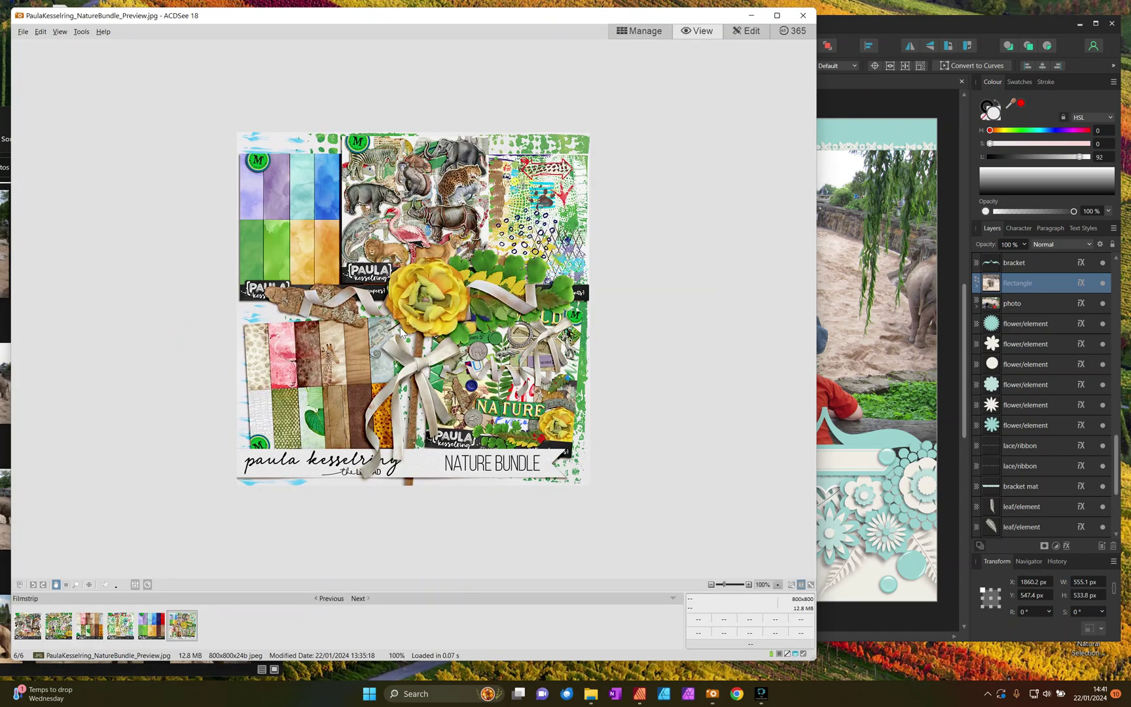
scroll(735, 590, "up", 3)
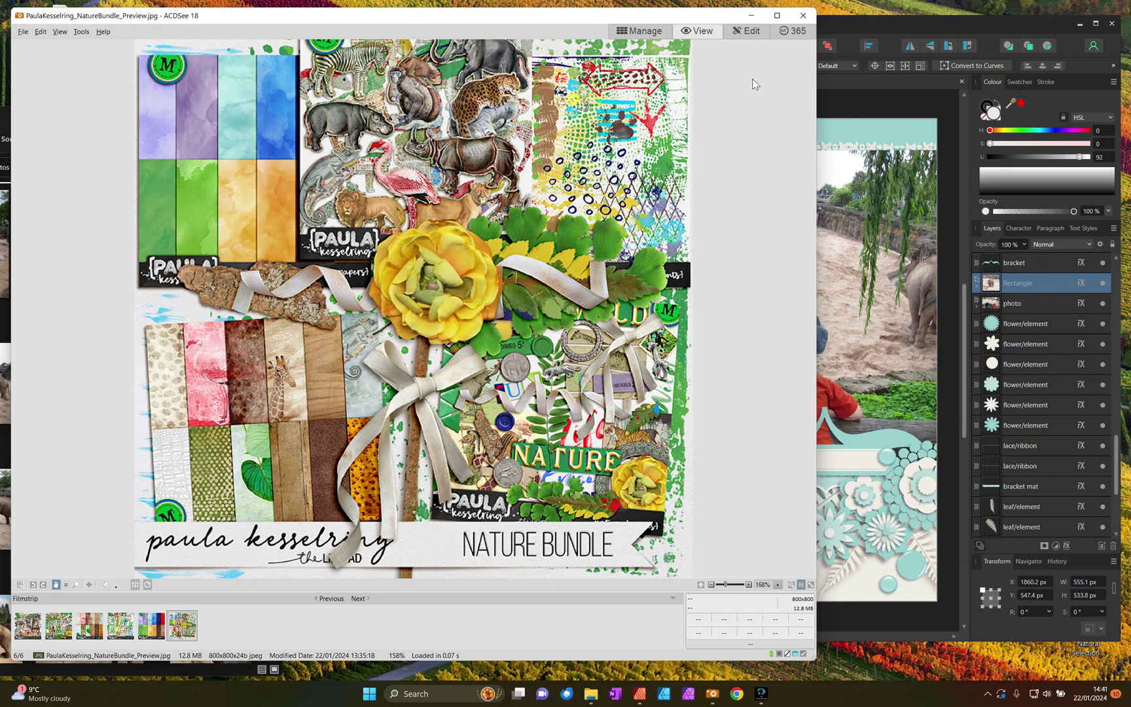
left_click(660, 36)
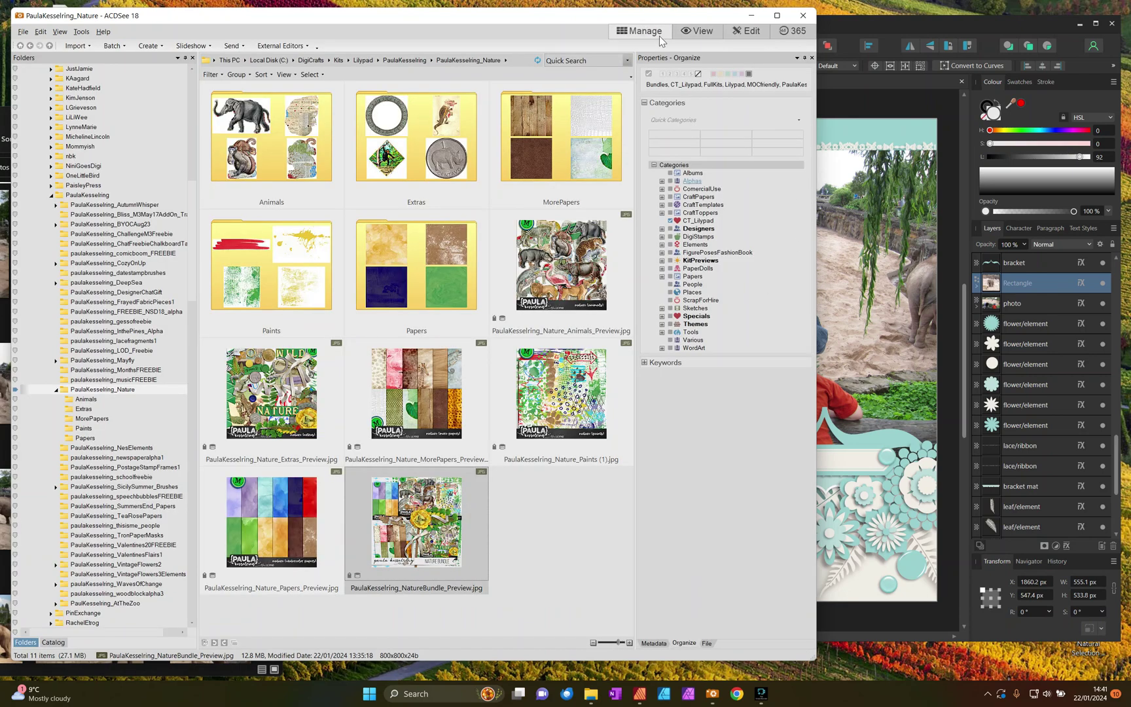
Step: Place Nature MorePapers_12.jpg from the kit's MorePapers folder directly above the template's background paper layer
scroll(1026, 432, "down", 3)
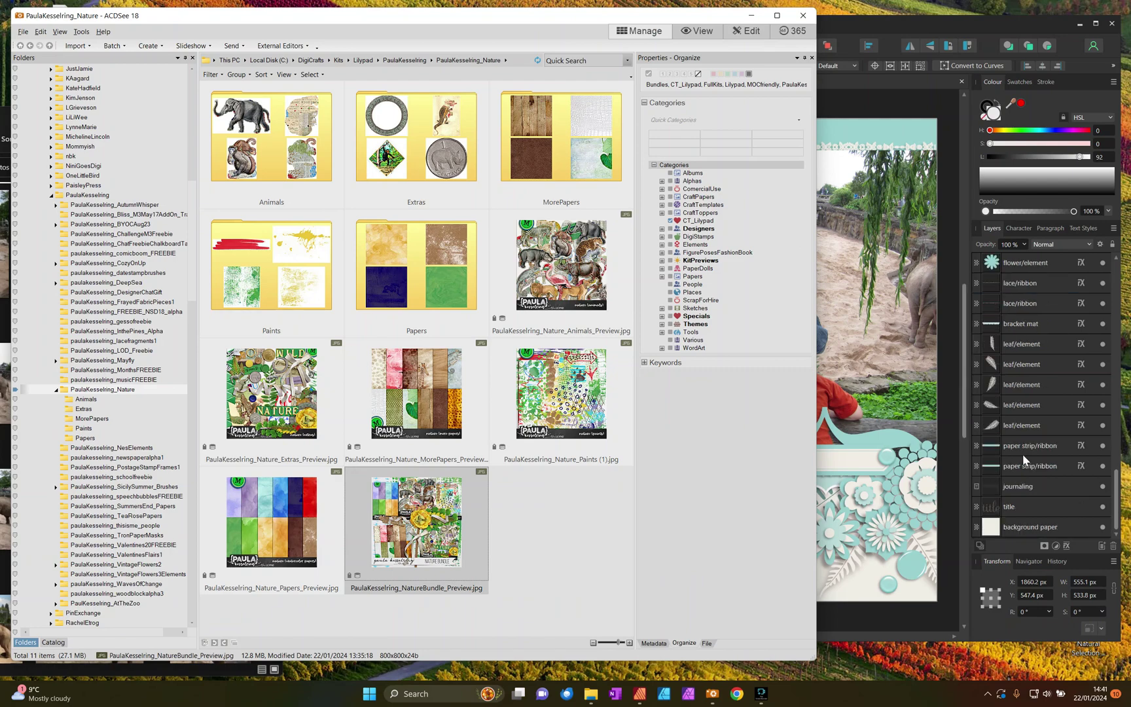
left_click(1026, 528)
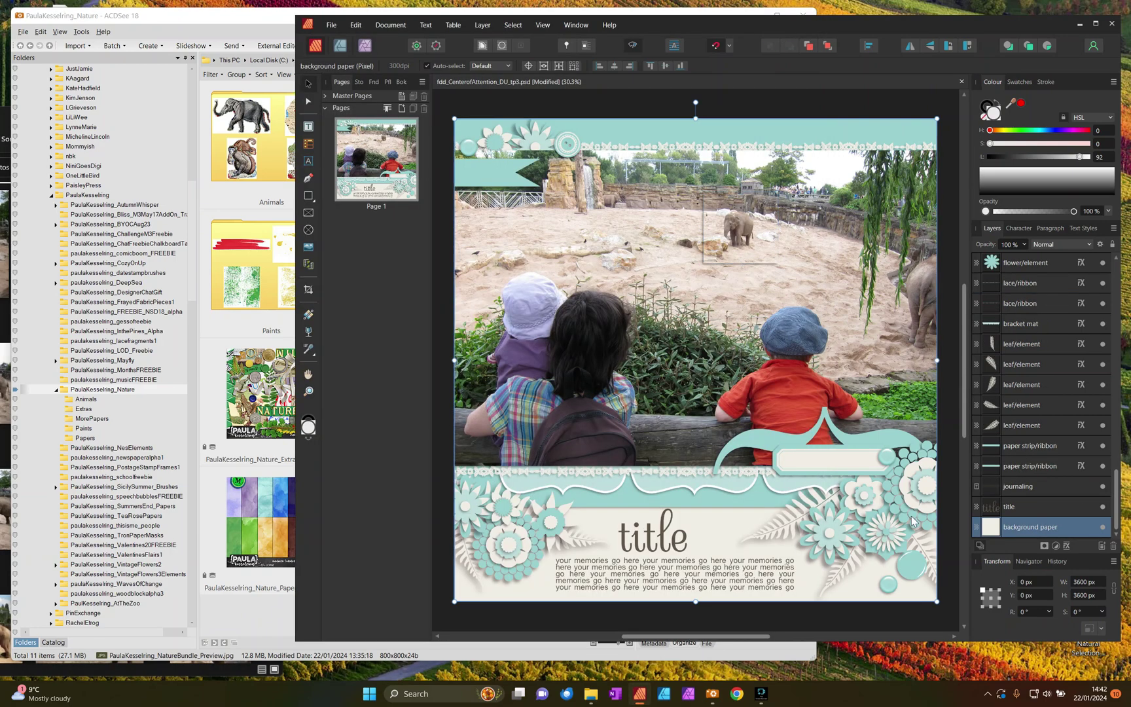
left_click(262, 282)
double_click(549, 189)
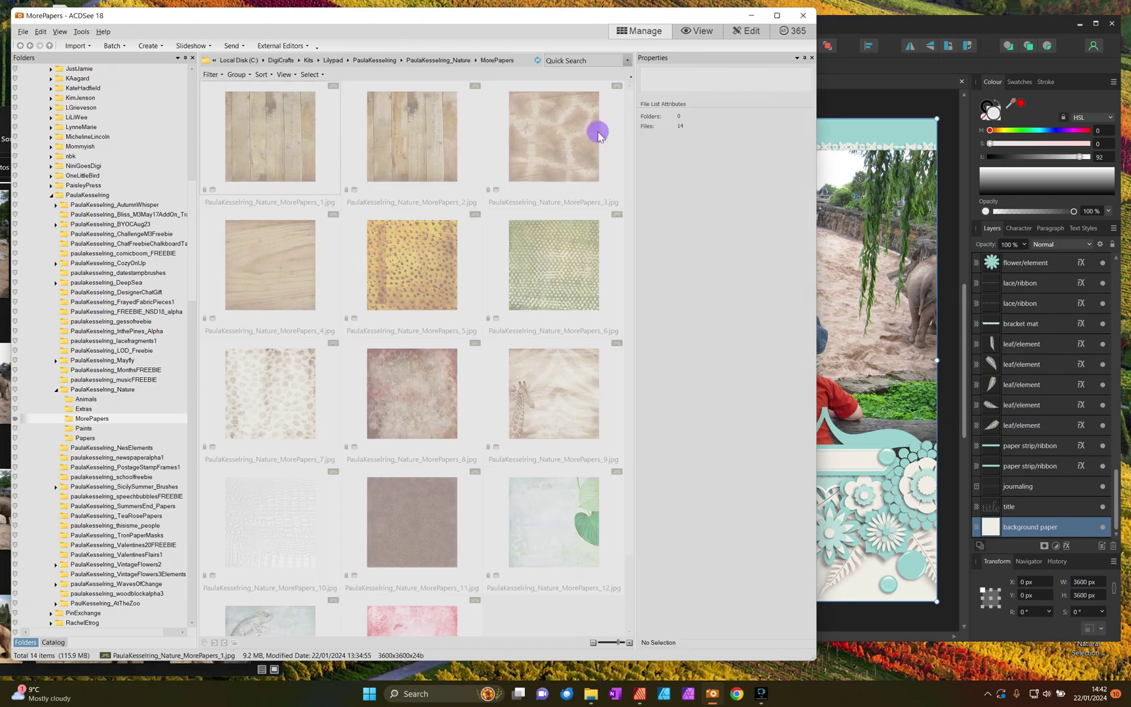
scroll(567, 273, "down", 2)
left_click(554, 416)
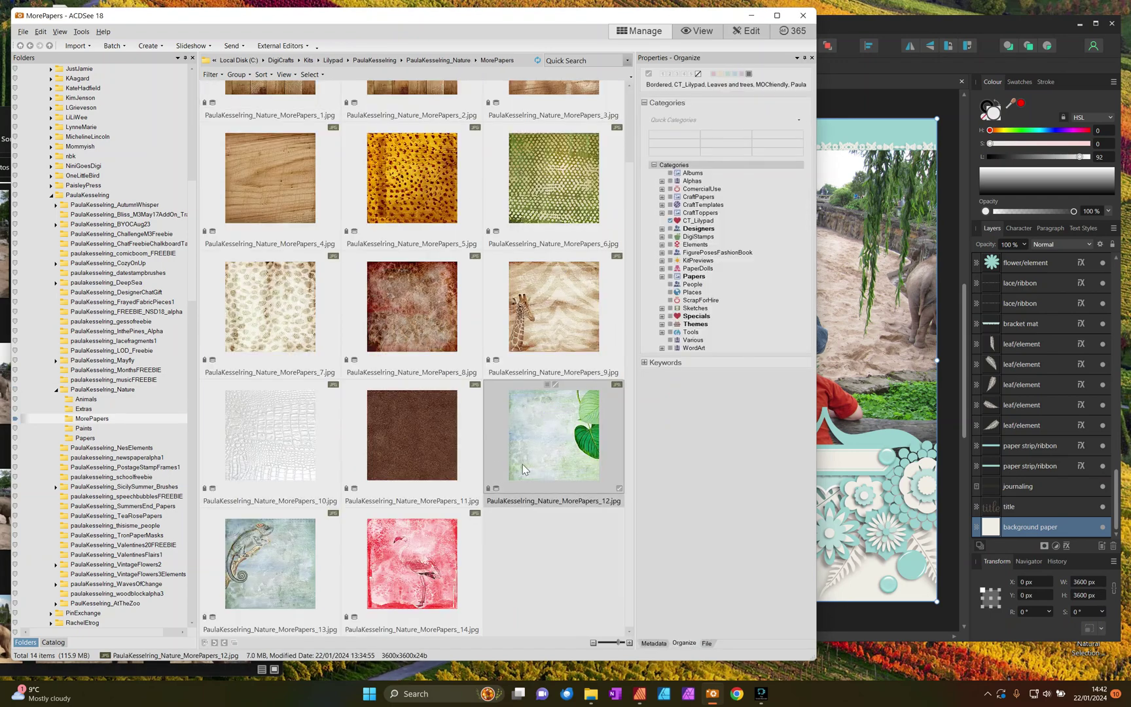
left_click_drag(533, 445, 702, 398)
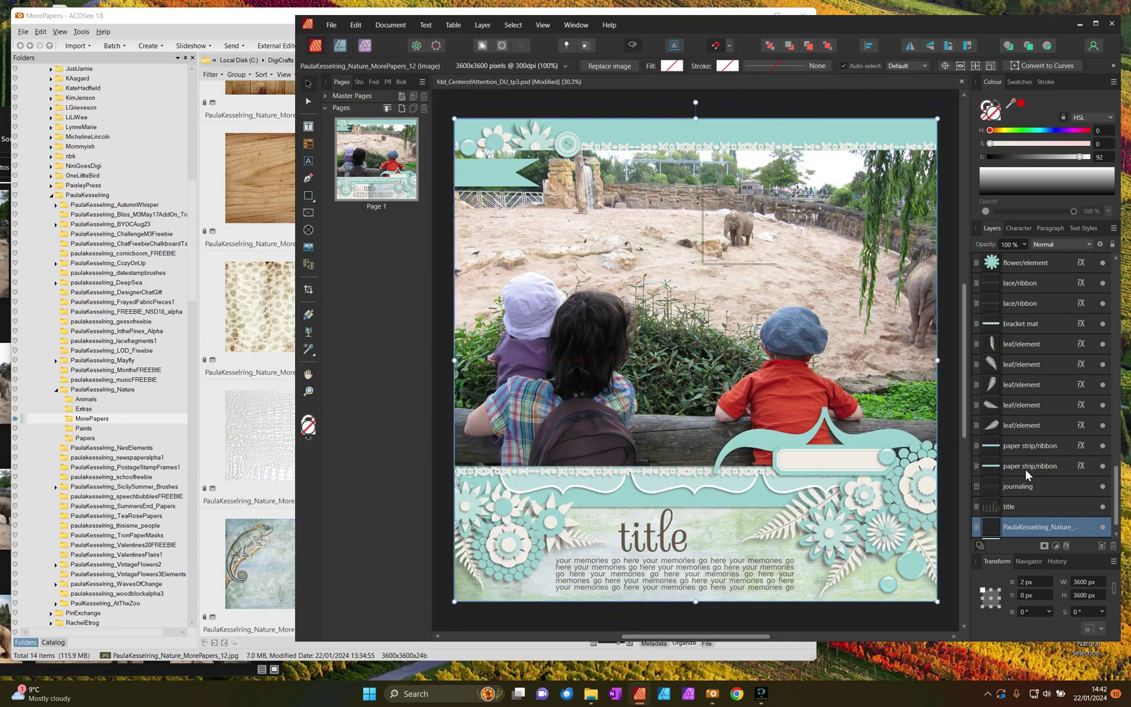
Step: Delete the template's original background paper layer and lock the new Nature paper layer
scroll(1026, 476, "down", 1)
left_click(1010, 527)
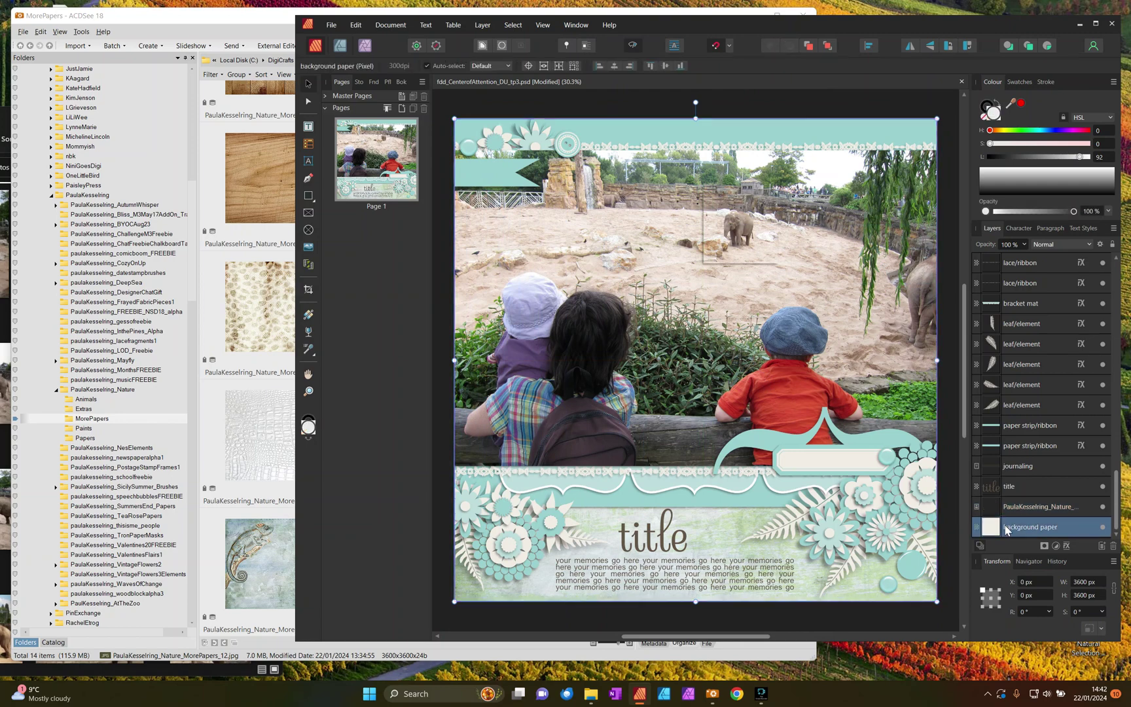
key("Delete")
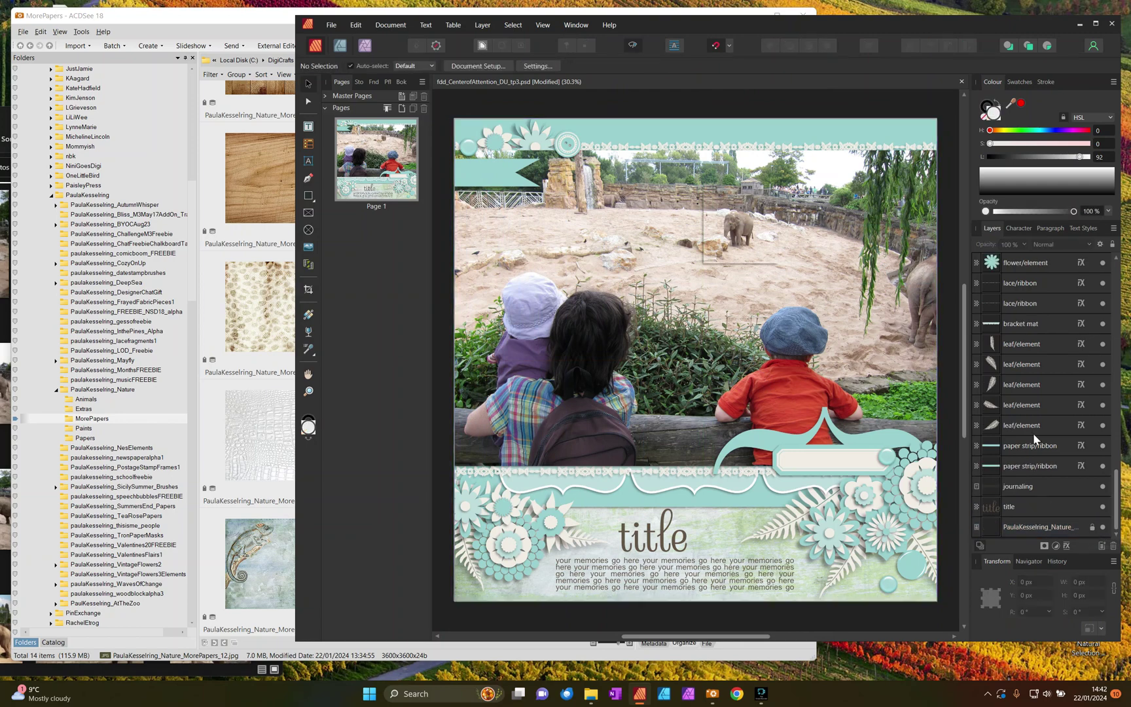
Step: Lock the photo layer and the rectangle layer holding the elephant cut-out, and clear the selection
left_click(785, 283)
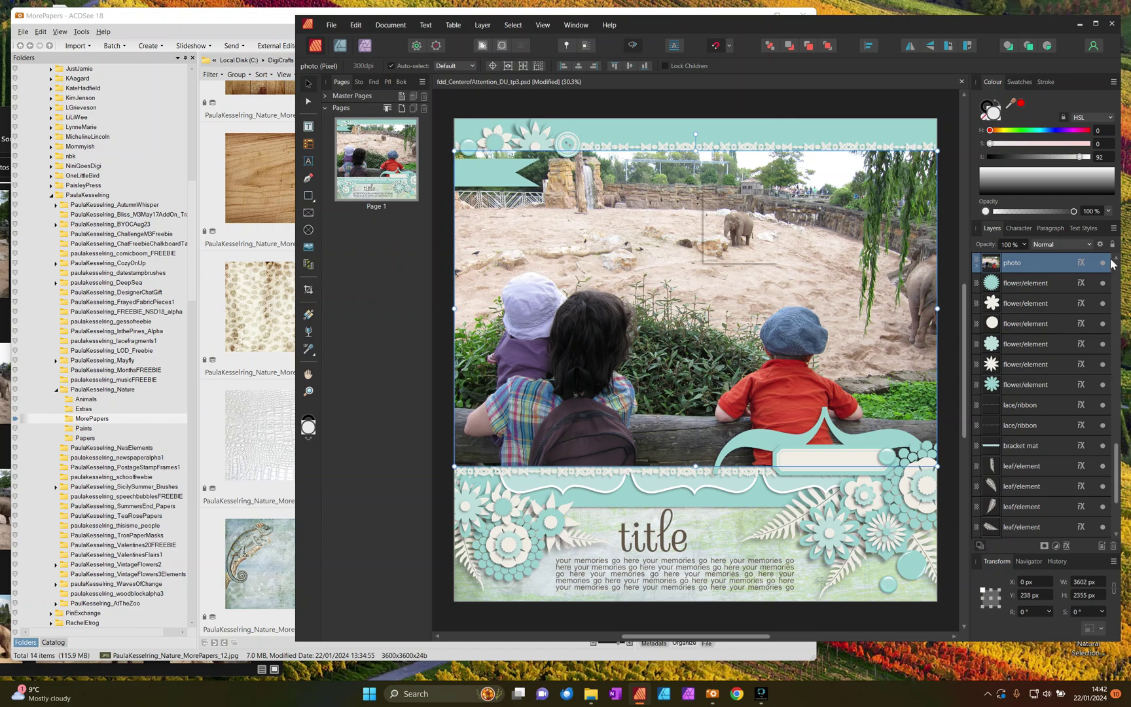
scroll(1106, 334, "up", 3)
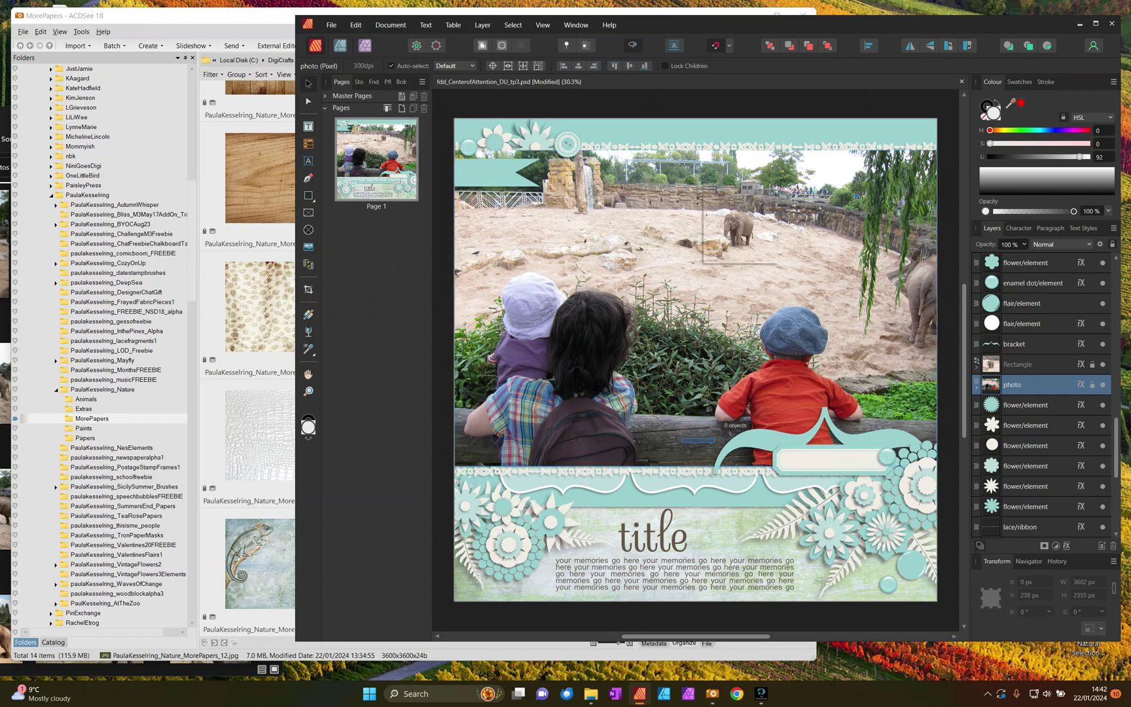
left_click(706, 411)
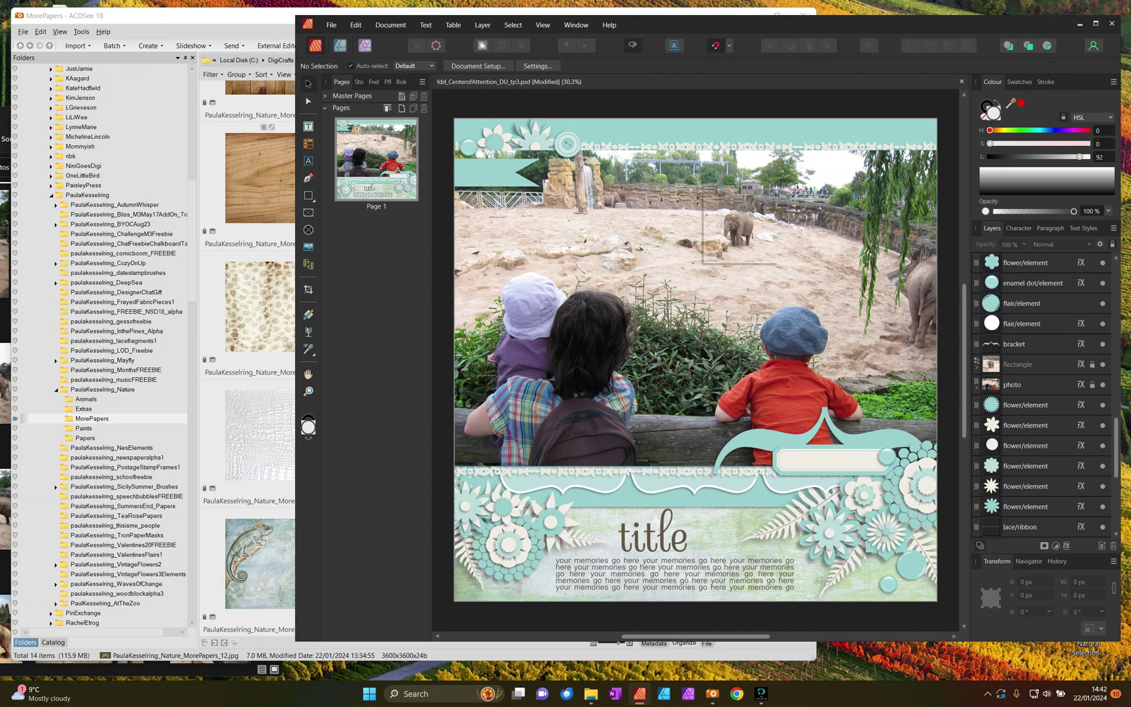
Step: Place the wood paper Nature_MorePapers_4.jpg from the kit and clip it into both paper strip/ribbon layers
left_click(259, 173)
scroll(1040, 458, "down", 4)
left_click(1019, 437)
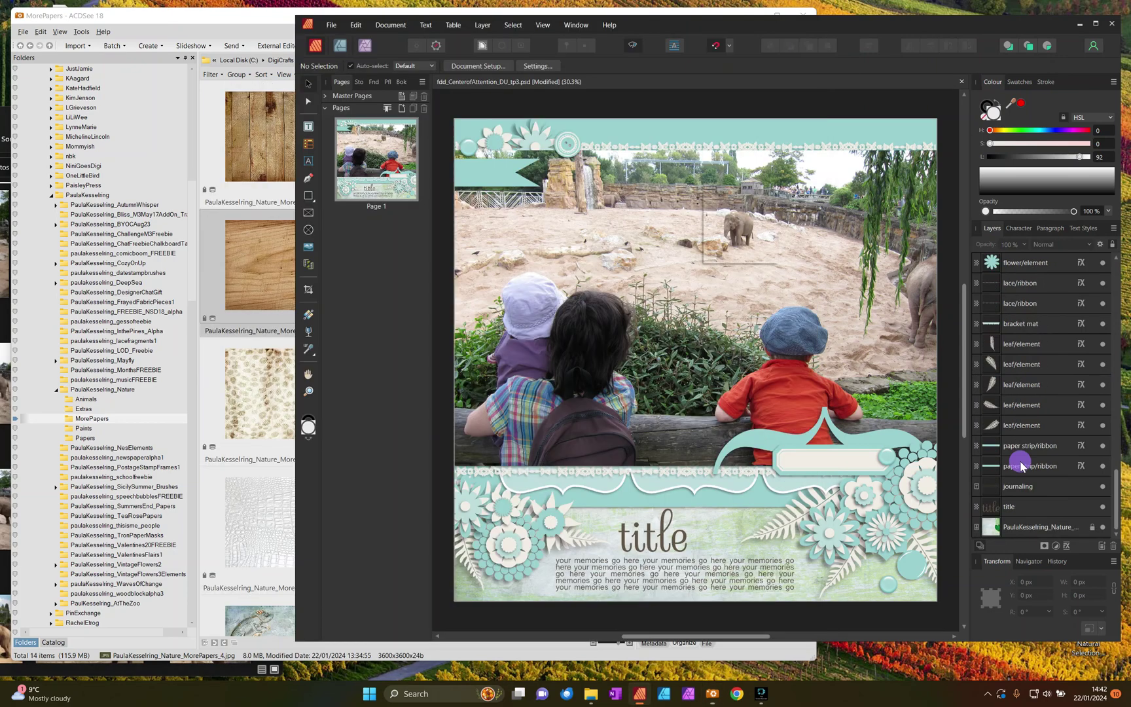
left_click(1008, 445)
left_click(1013, 466)
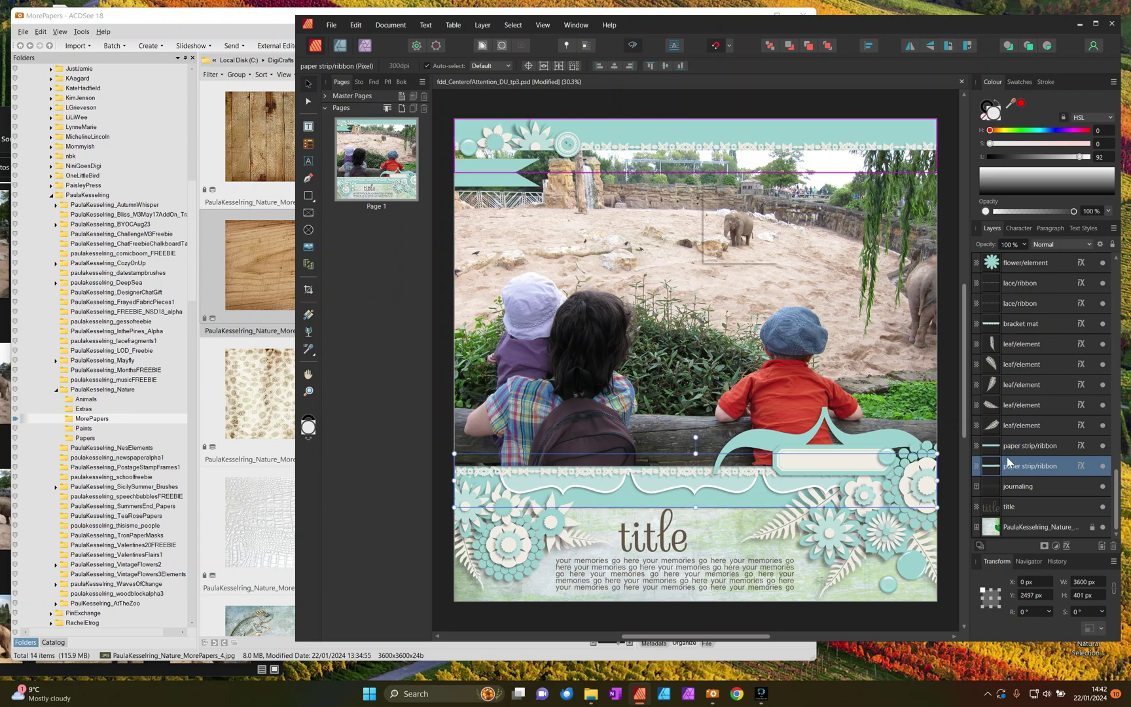
left_click(249, 234)
left_click_drag(248, 234, 911, 467)
left_click_drag(805, 371, 700, 427)
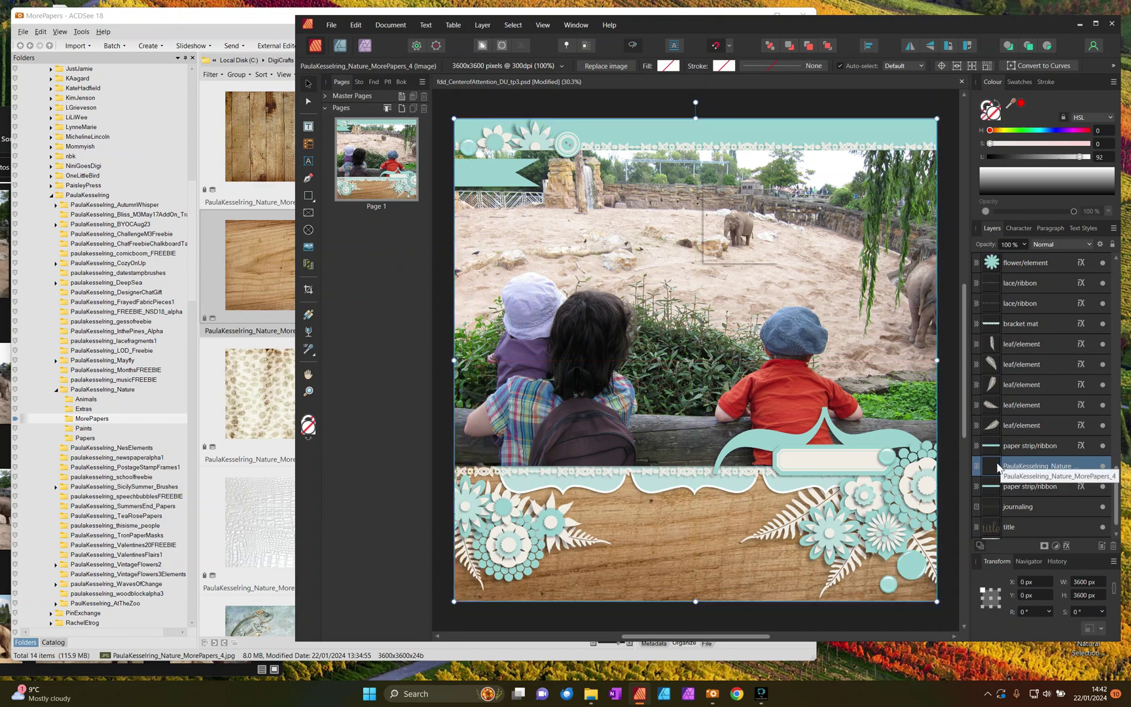
left_click_drag(1009, 466, 1041, 489)
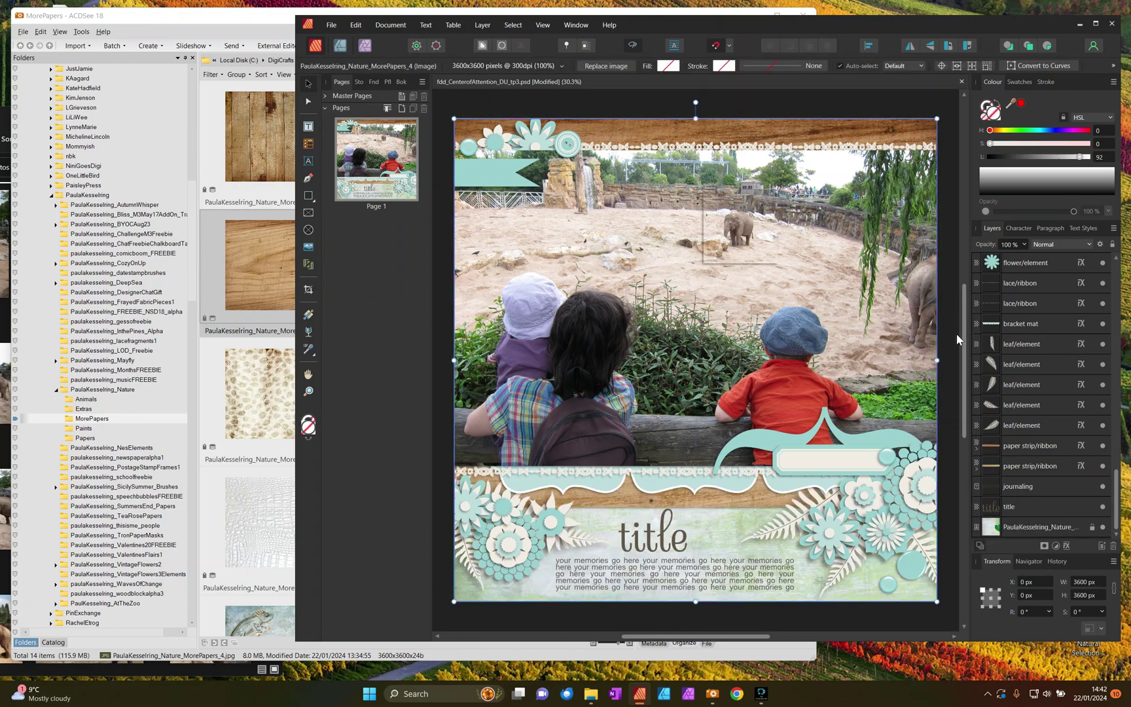
Step: Place the fern leaf Nature_Extras (43).png from the kit's Extras folder directly above the lowest template leaf layer
left_click(1033, 426)
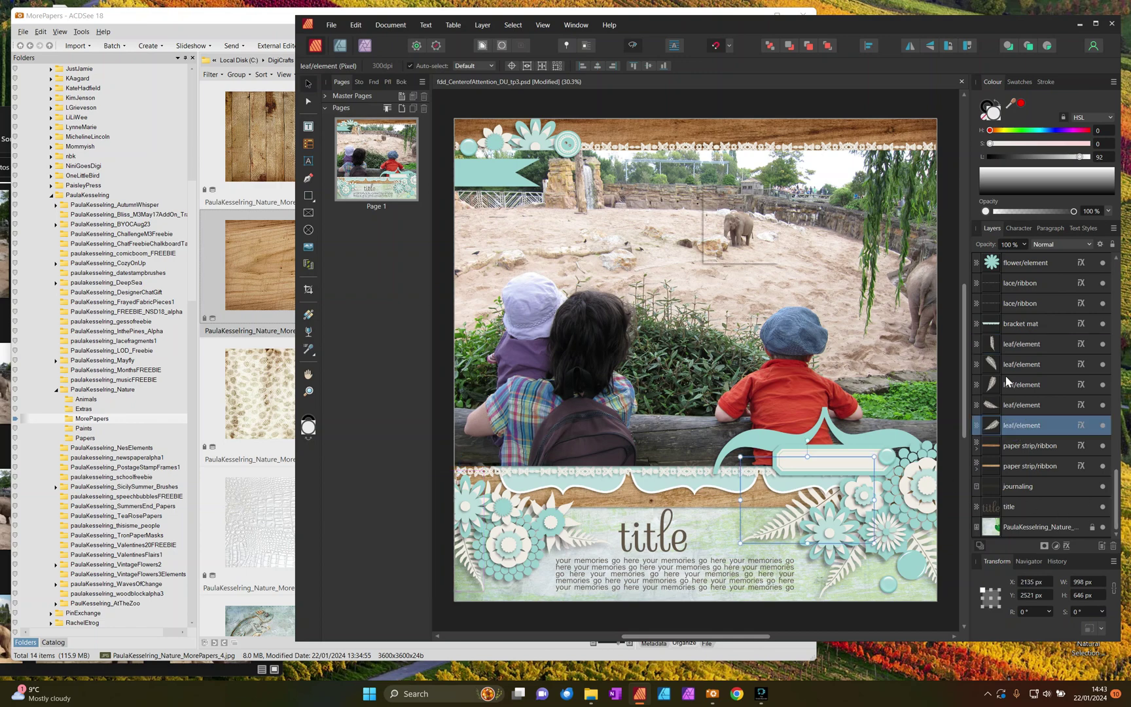
left_click(83, 408)
scroll(437, 273, "down", 7)
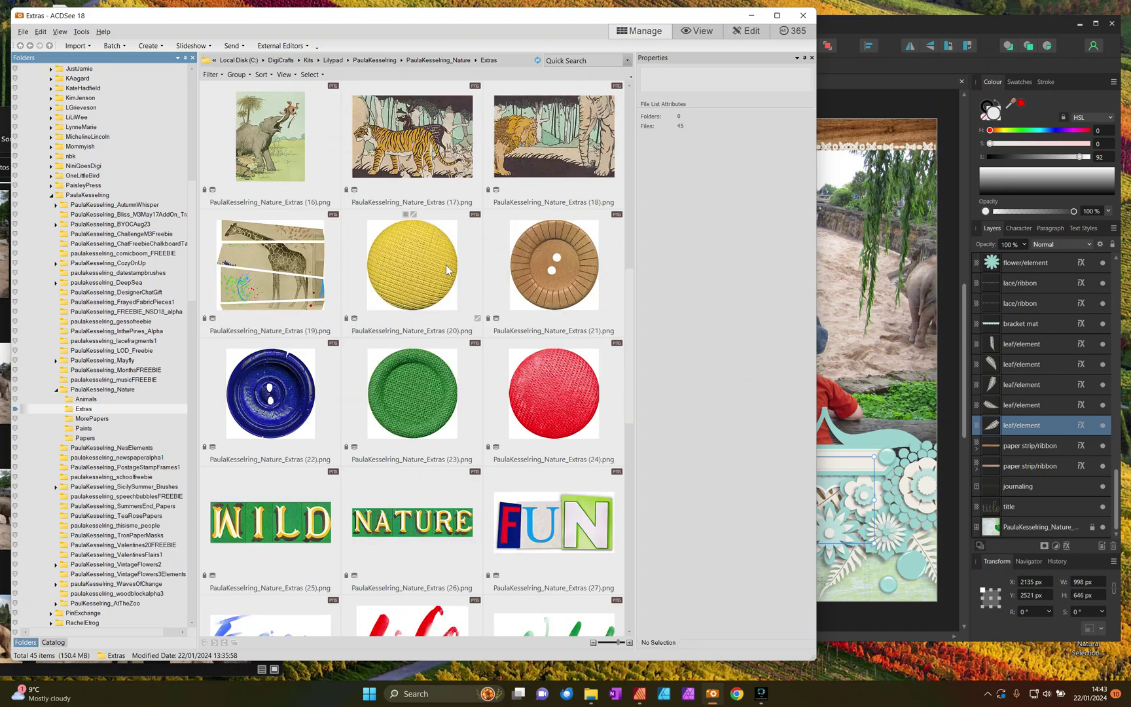
scroll(447, 271, "down", 4)
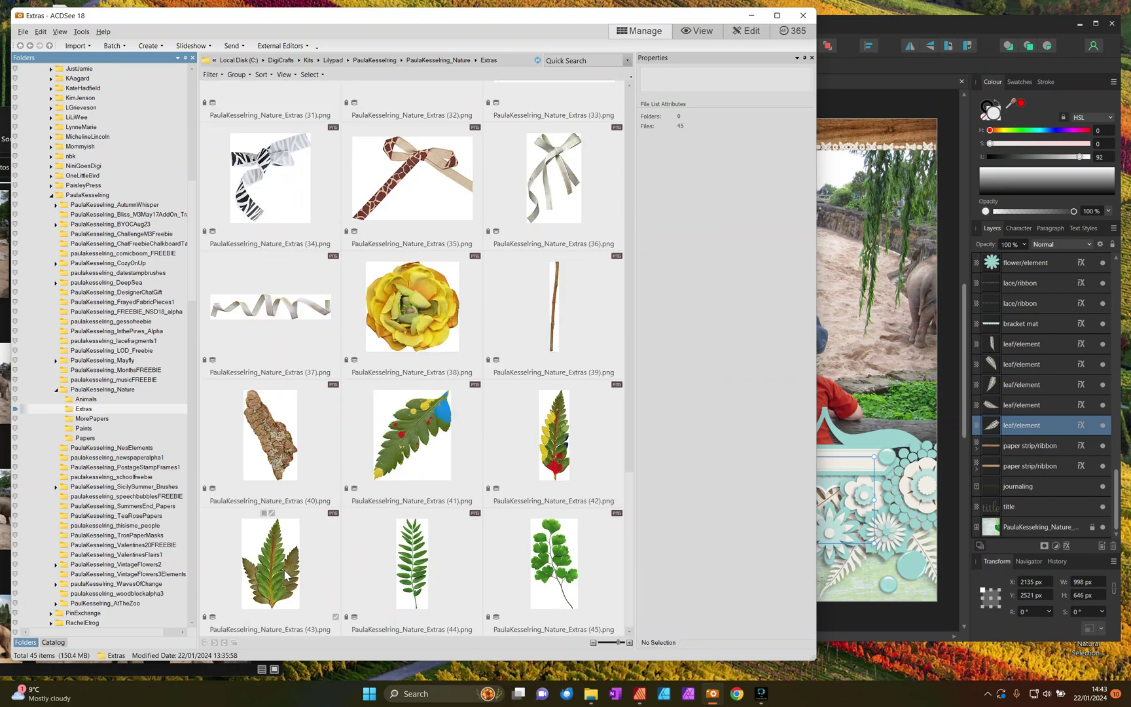
left_click(276, 598)
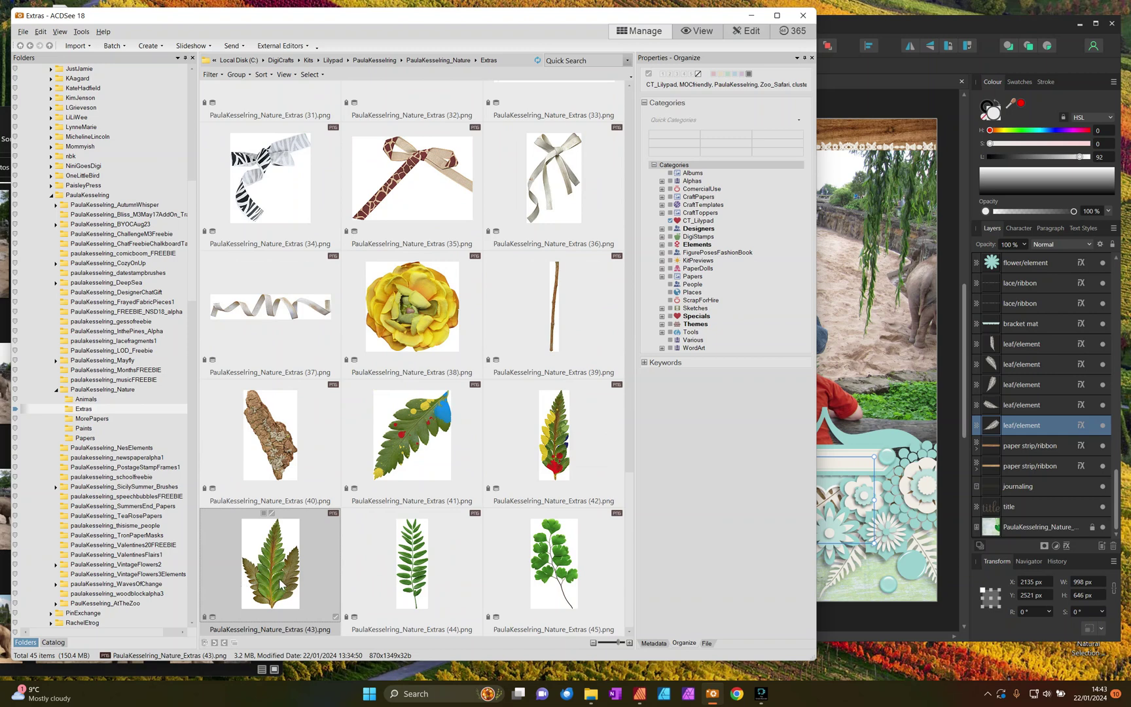
left_click_drag(265, 587, 665, 470)
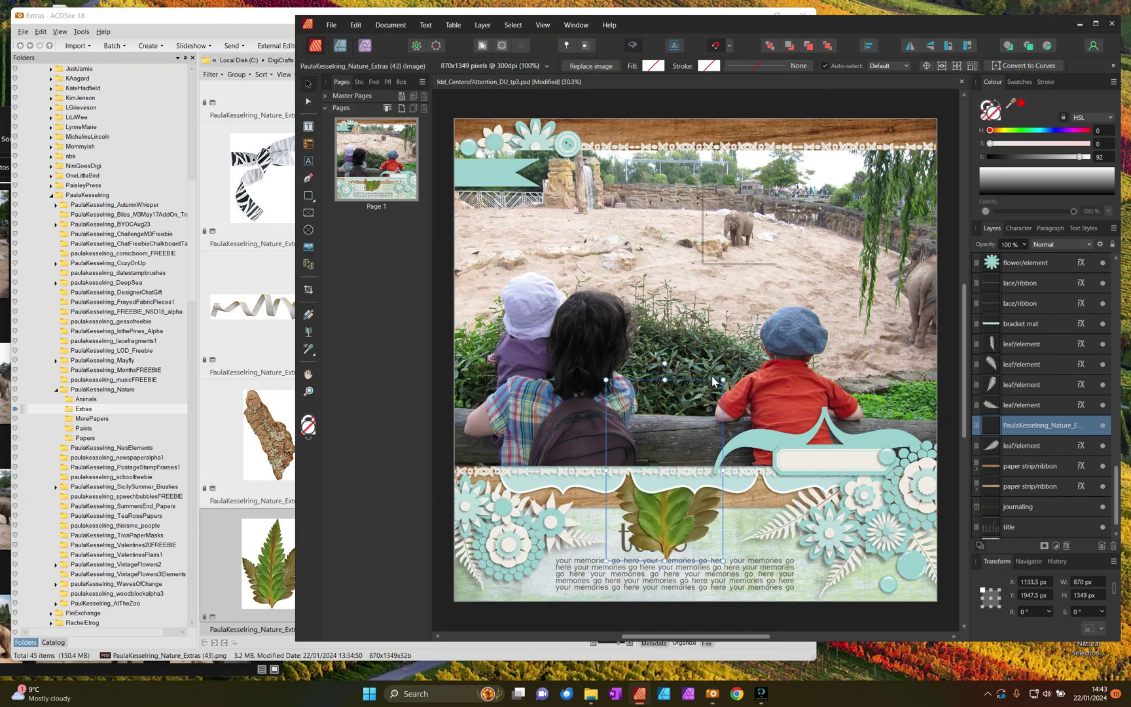
Step: Shrink the fern to about 756 × 1172 px, rotate it to about -98° behind the lower-left flowers, and delete the template leaf it replaces
left_click_drag(666, 364, 591, 582)
left_click_drag(450, 543, 446, 544)
left_click(584, 533)
left_click_drag(585, 537, 630, 532)
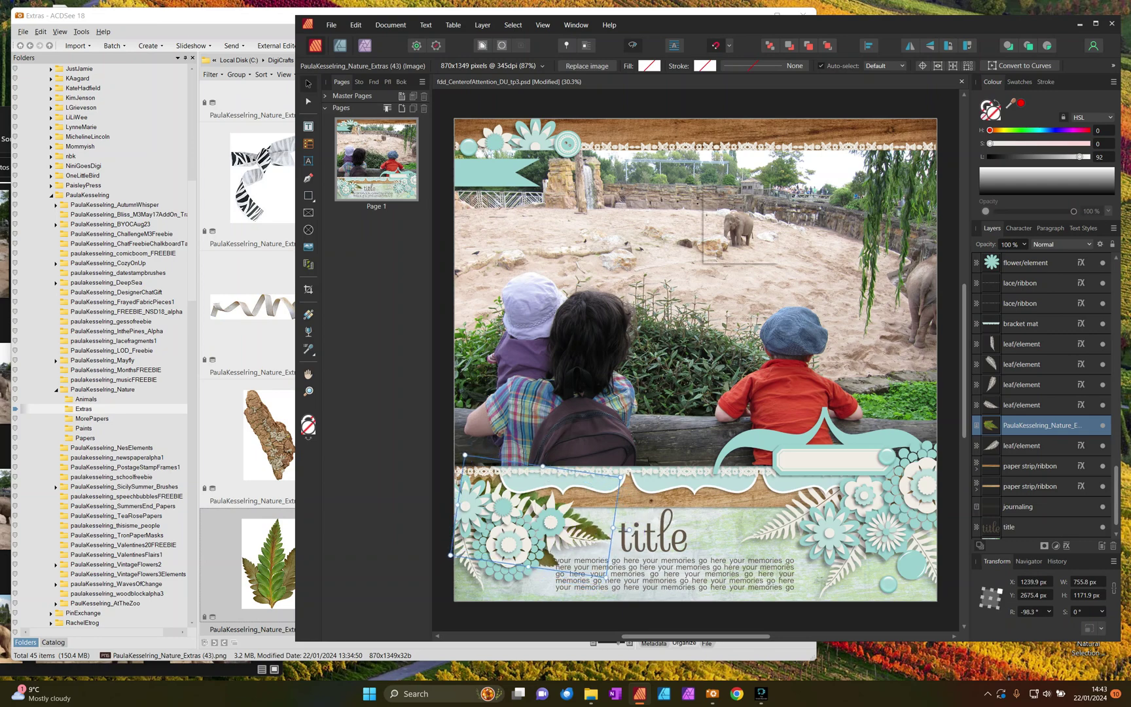
left_click(1008, 405)
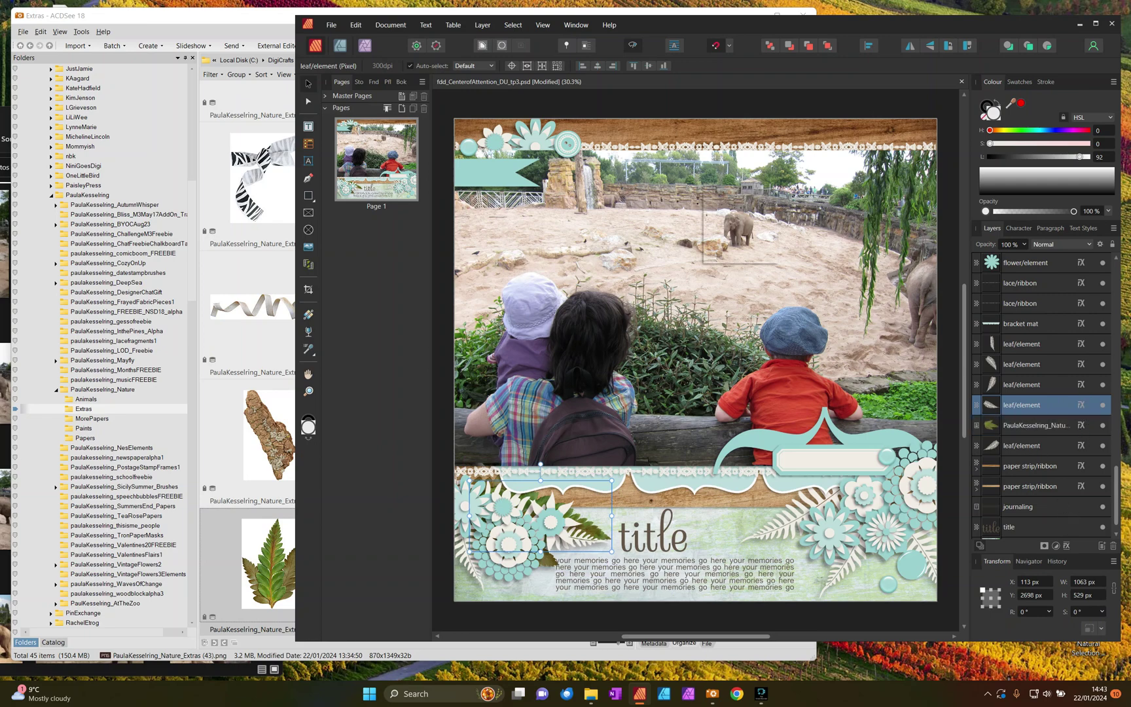
key("Delete")
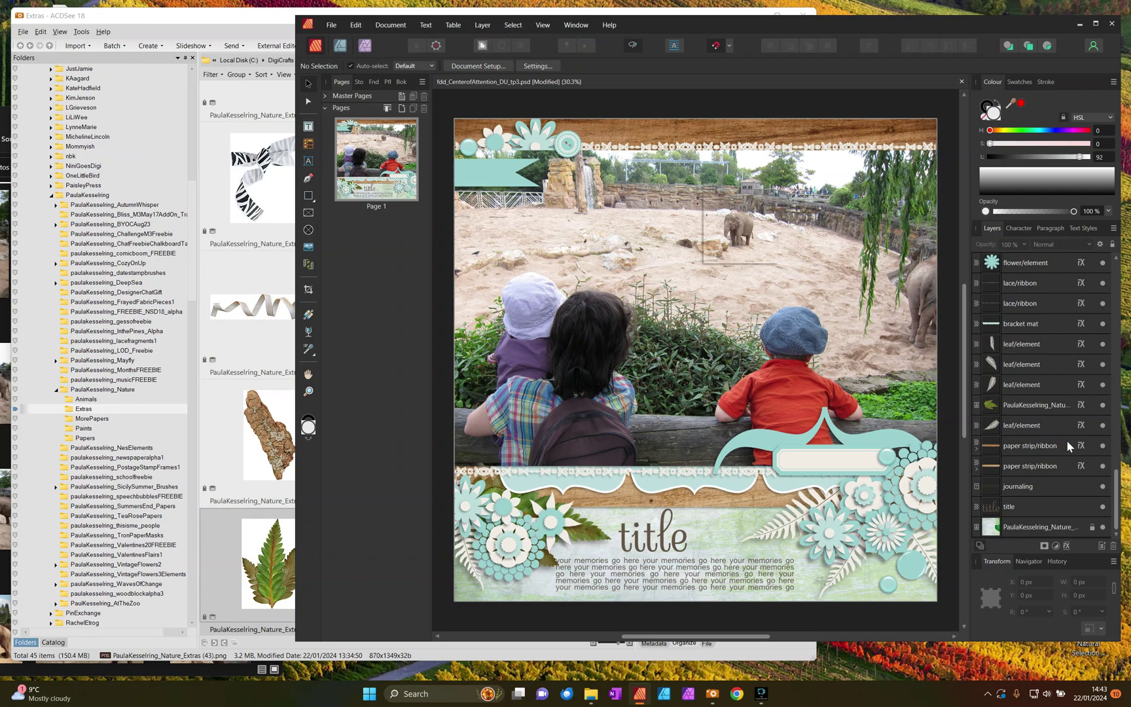
Step: Duplicate the fern at the page's lower-left edge, rotated to about -152° and about 668 × 1035 px, and delete the template leaf there
left_click(1020, 405)
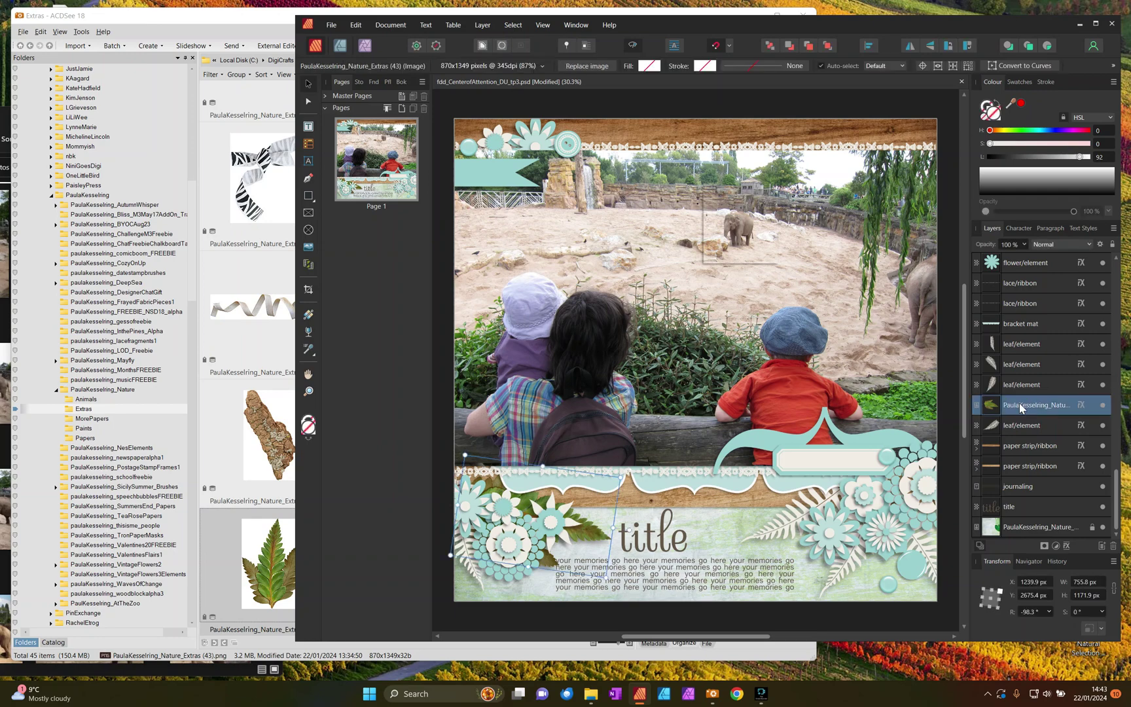
key("ctrl+j")
left_click_drag(588, 537, 487, 513)
left_click_drag(538, 555, 481, 540)
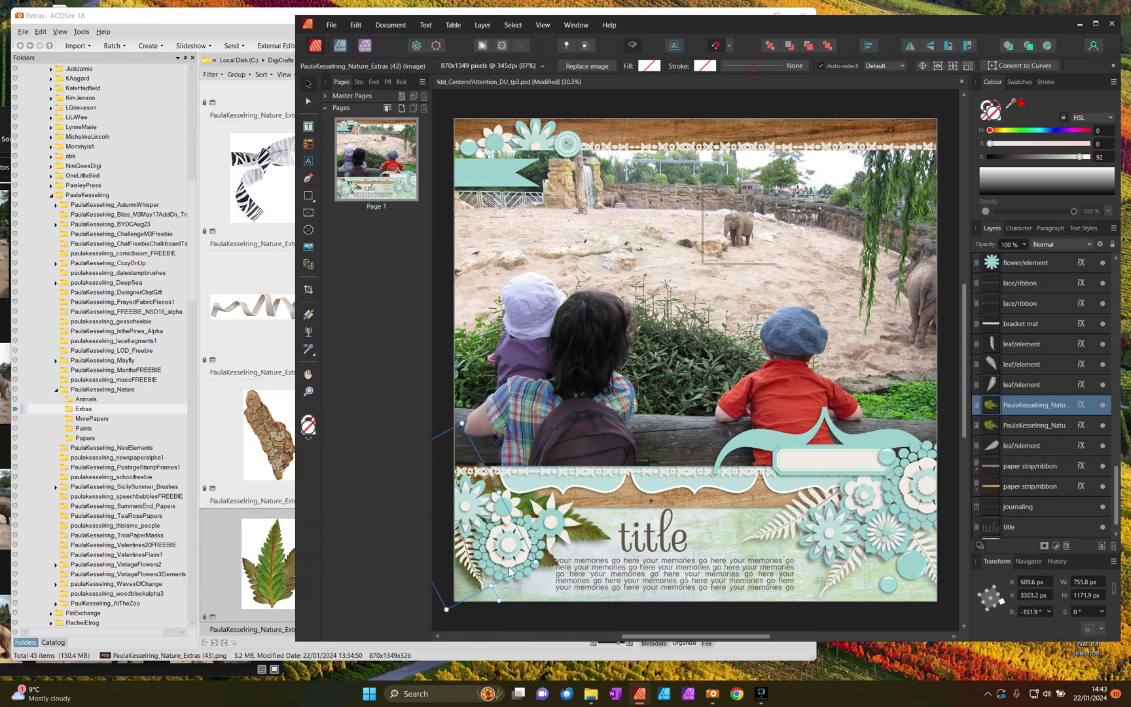
left_click_drag(534, 562, 511, 549)
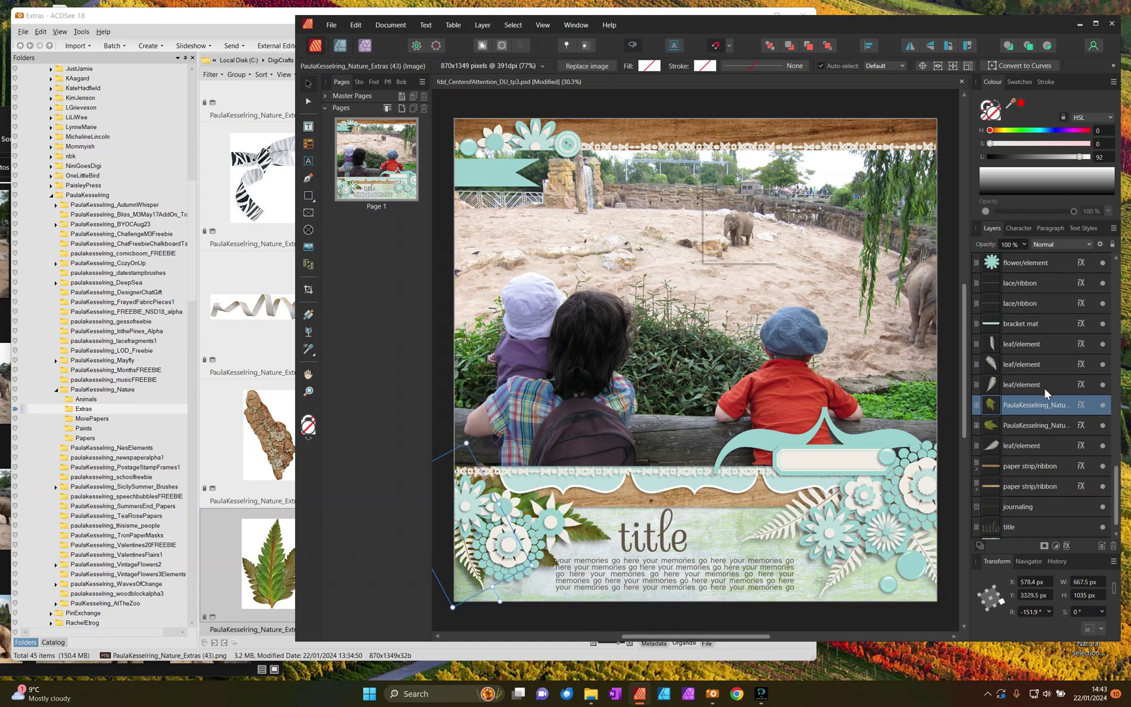
left_click(1021, 346)
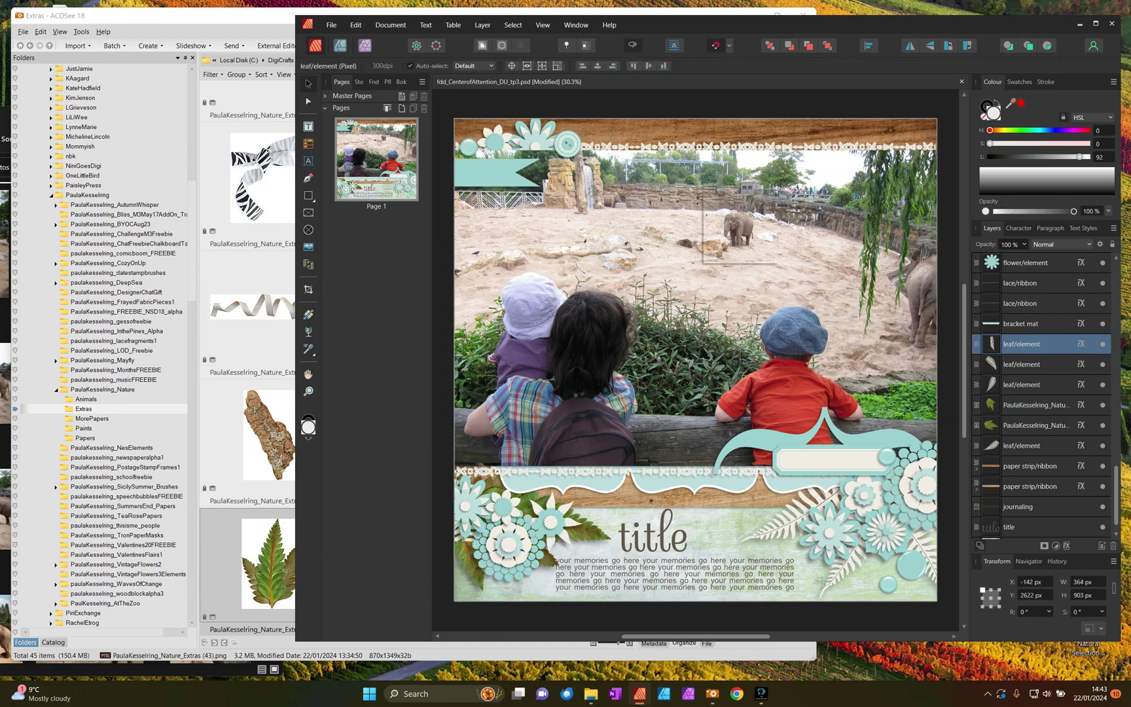
key("Delete")
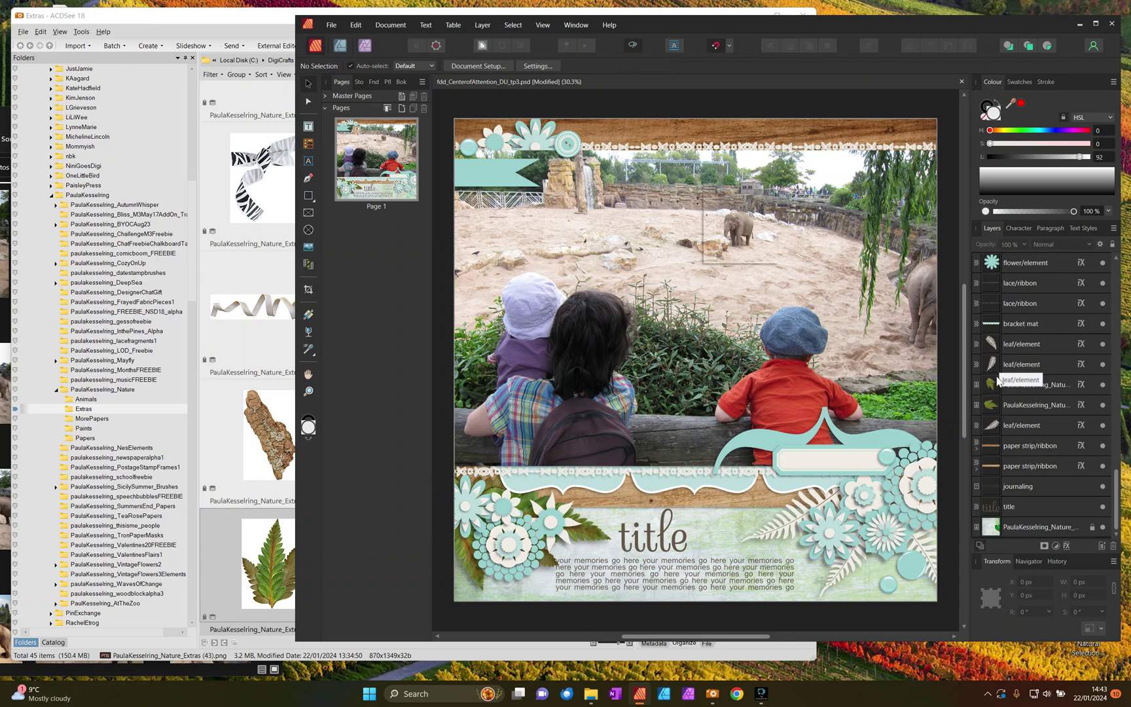
Step: Save the document as Elephant in the AffinityFiles folder
key("ctrl+s")
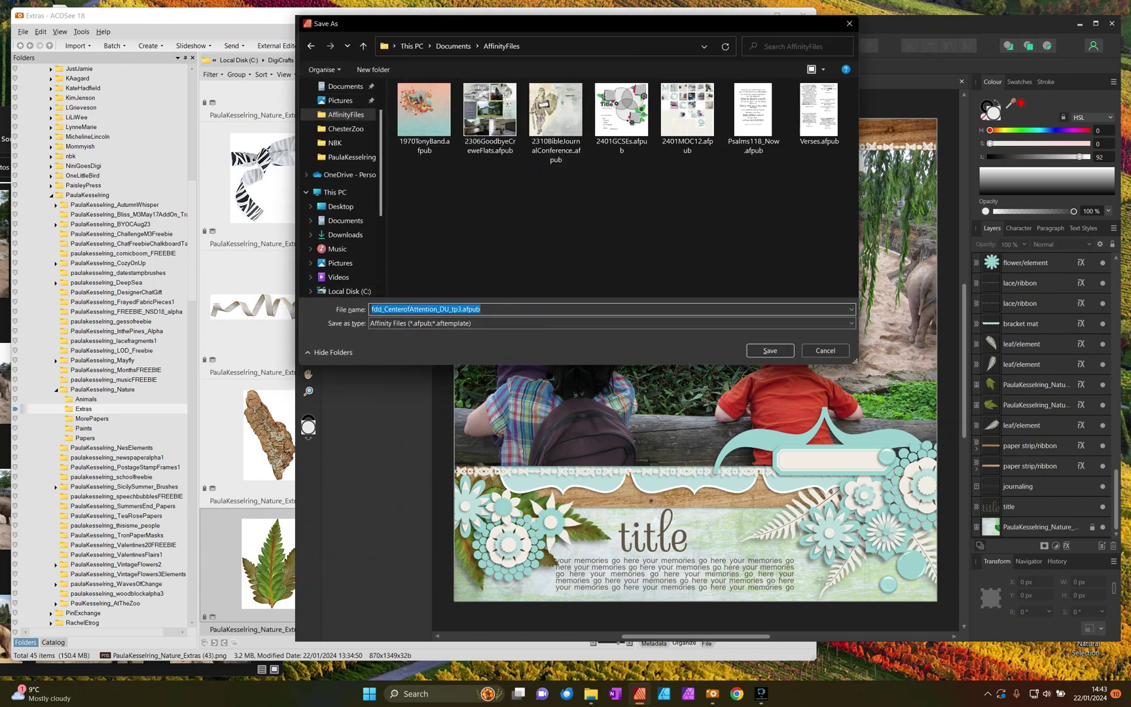
type("Eleph")
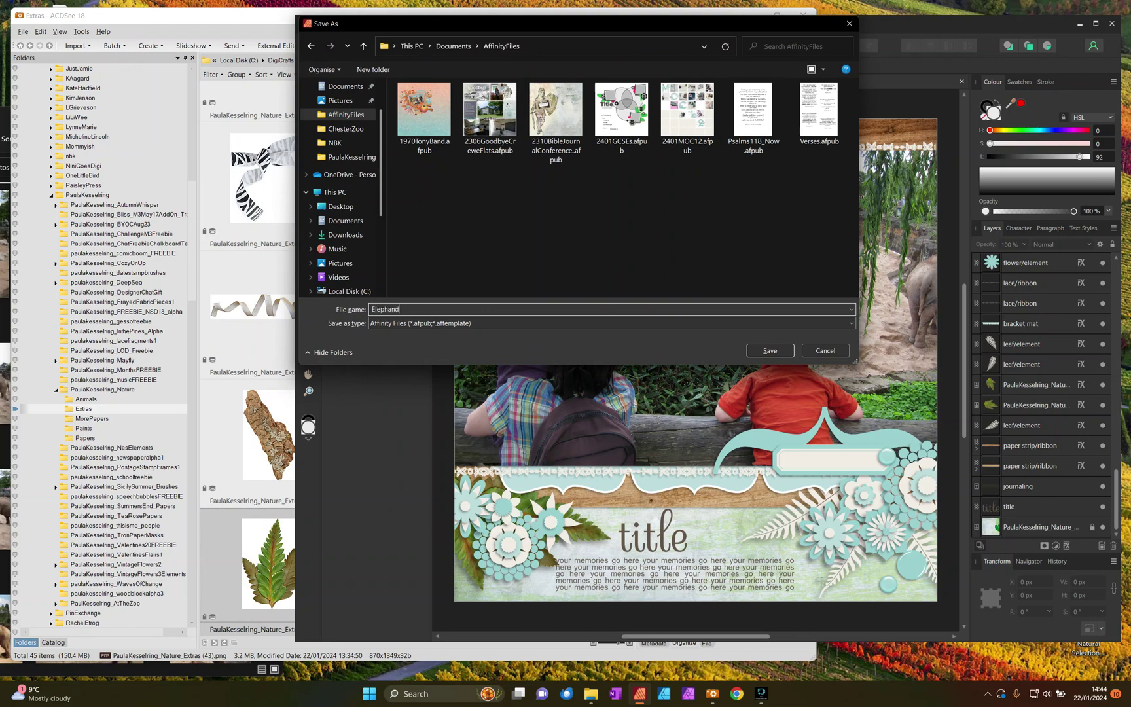
type("and")
key("Return")
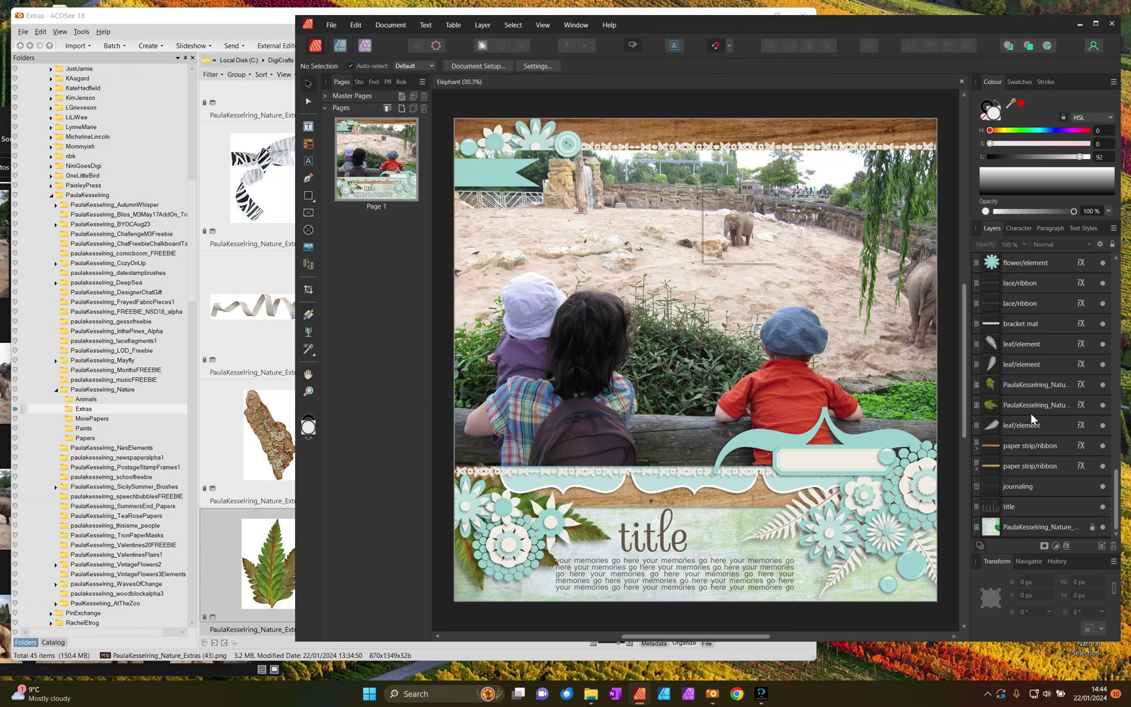
Step: Add two more fern copies behind the lower-right flower cluster, one rotated to about 116° and one at the page edge to about -152°
left_click(1015, 406)
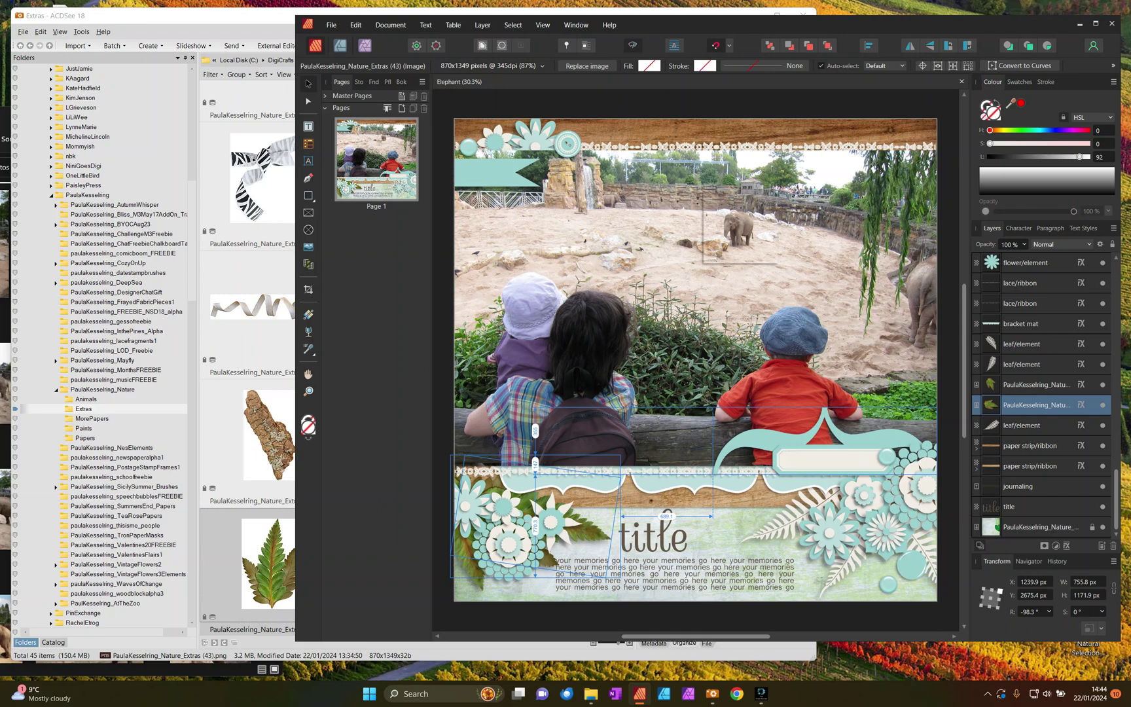
key("ctrl+v")
left_click_drag(579, 532, 782, 495)
left_click_drag(868, 532, 824, 509)
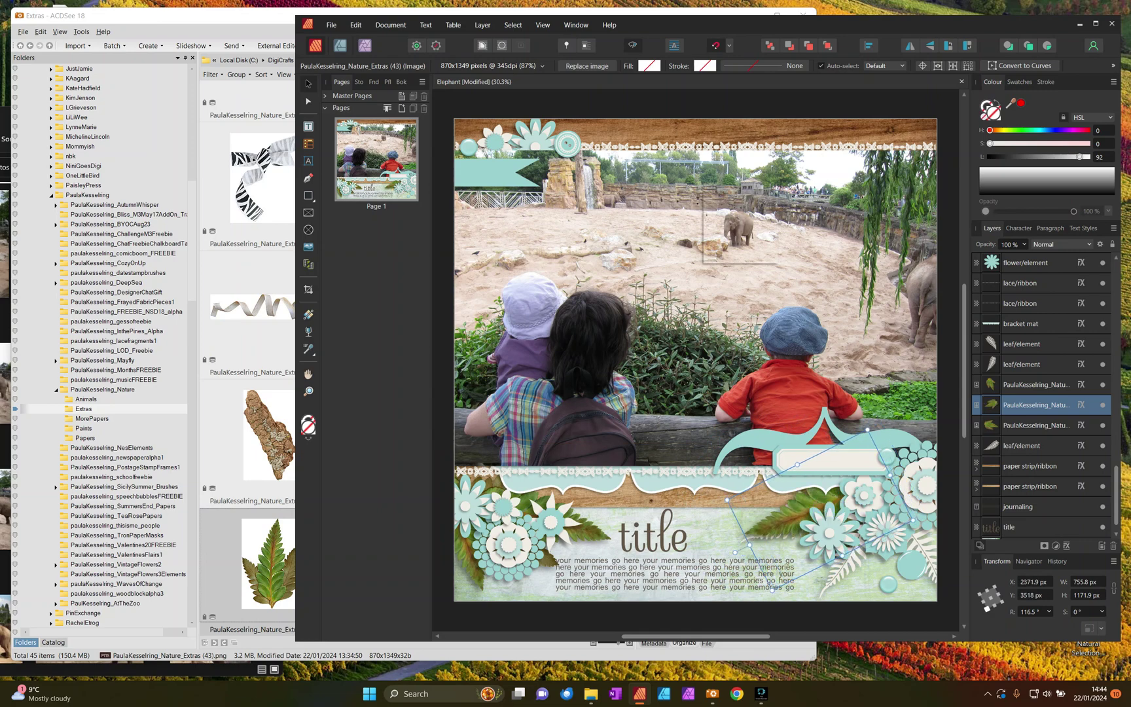
key("ctrl+j")
left_click_drag(742, 565, 935, 543)
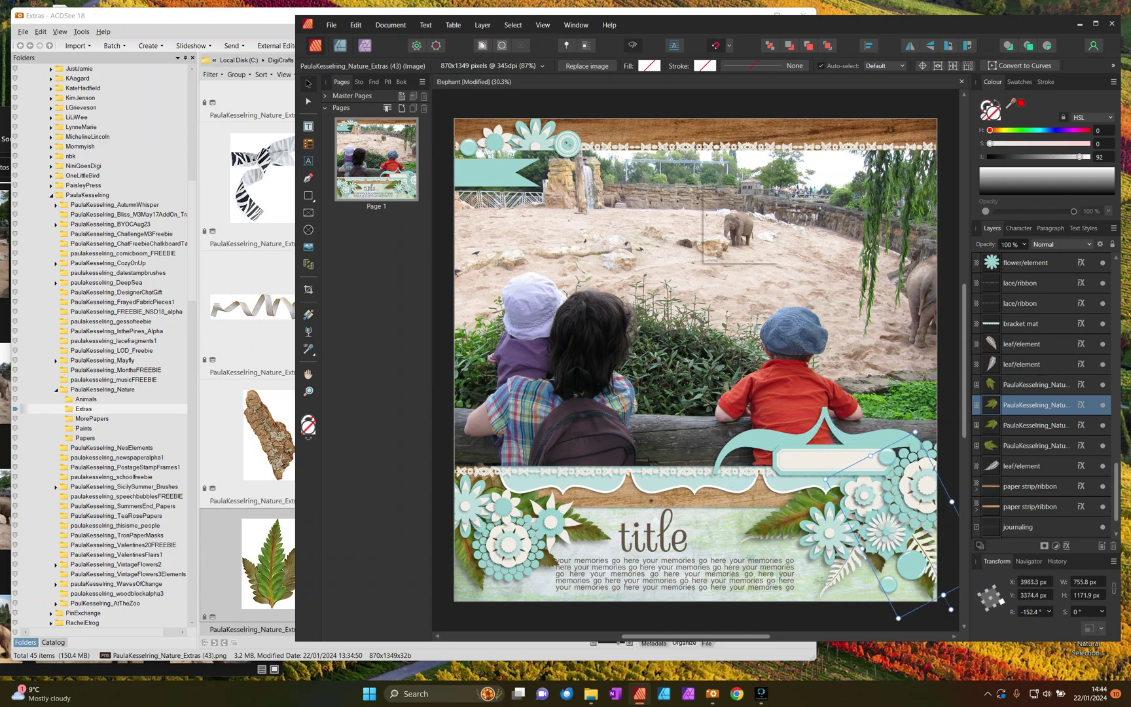
Step: Delete the two template leaves that the fern copies replace in the lower-right cluster
left_click(1035, 366)
left_click(1037, 346)
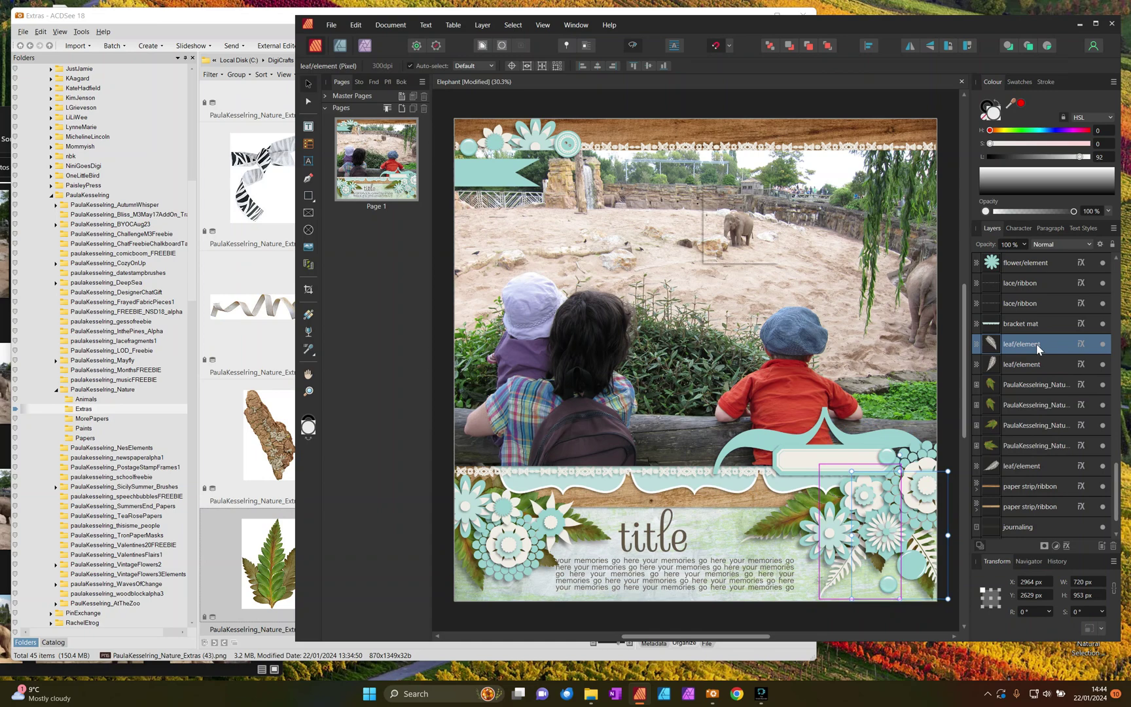
key("Delete")
left_click(1019, 448)
key("Delete")
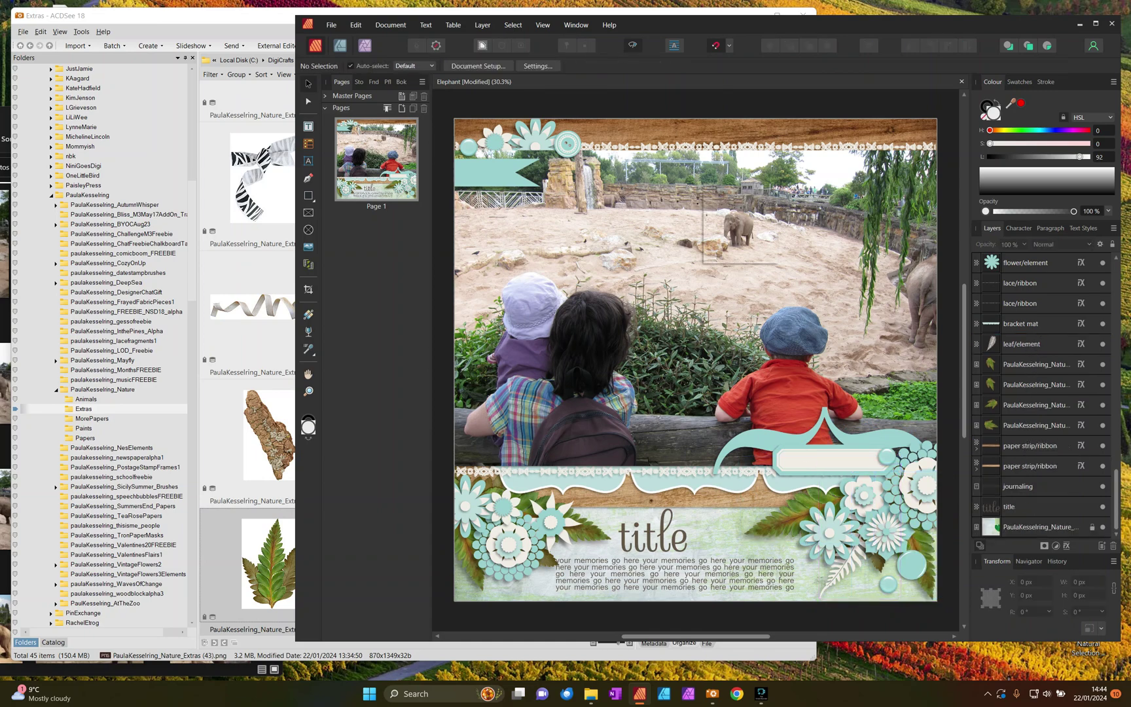
Step: Place the painted leaf Nature_Extras (42).png over the remaining template leaf, about 325 × 963 px and rotated to about 157°
left_click(867, 571)
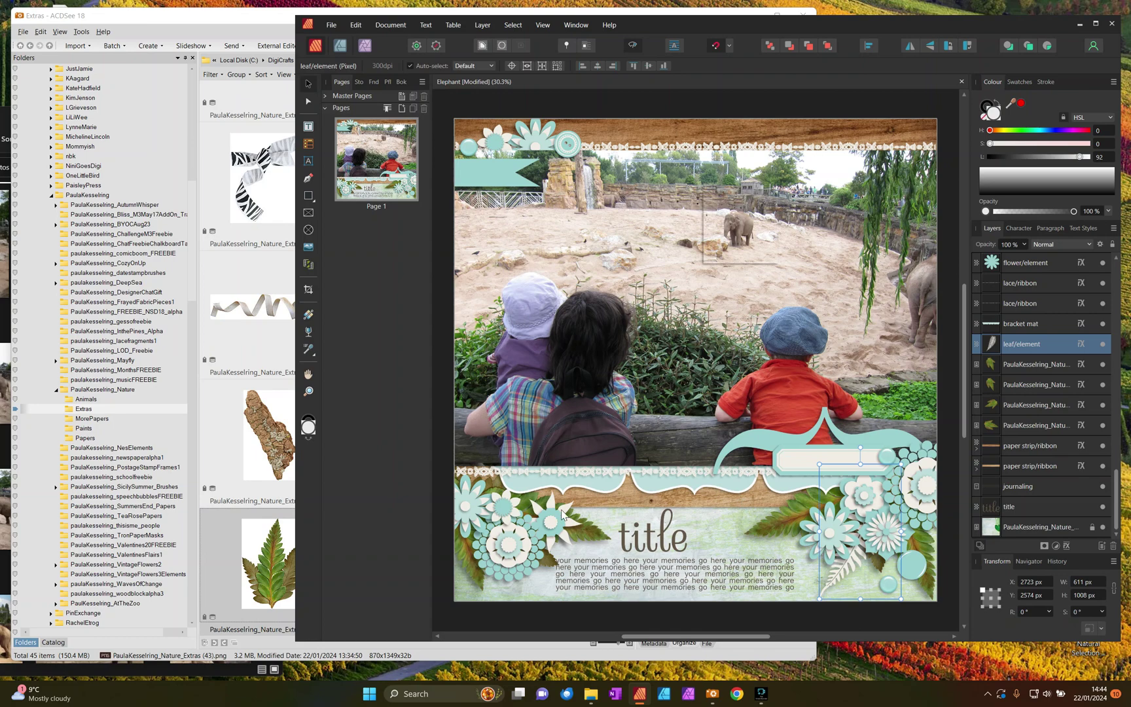
left_click(264, 432)
left_click(554, 435)
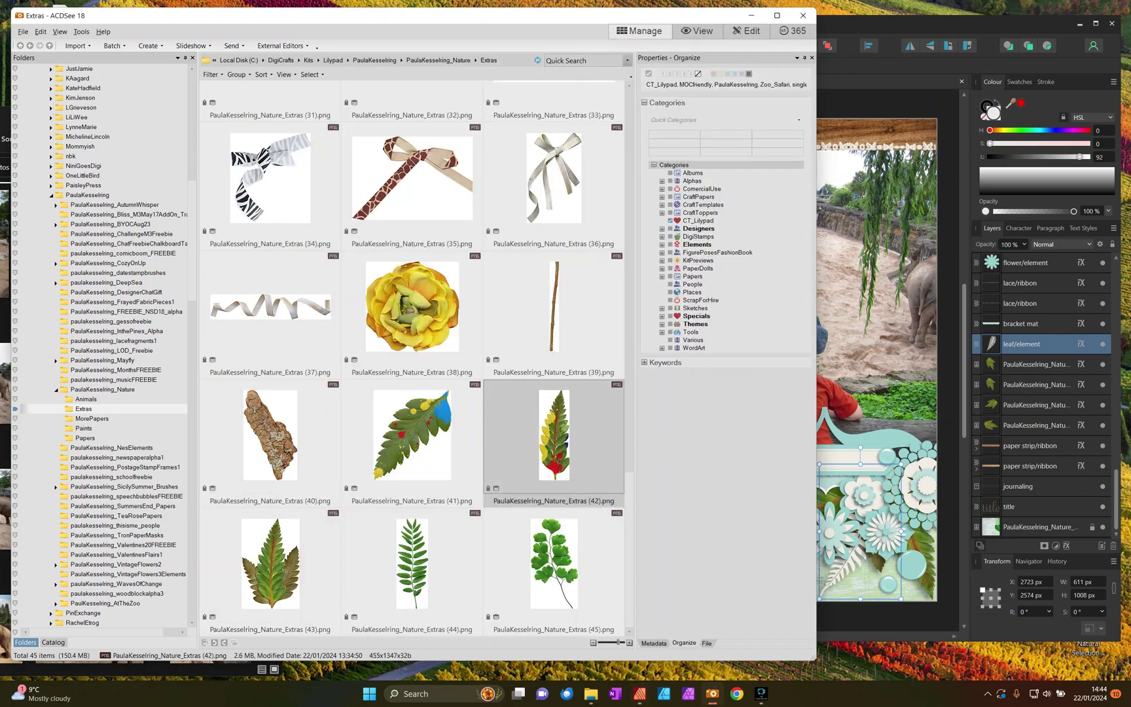
left_click_drag(553, 435, 810, 447)
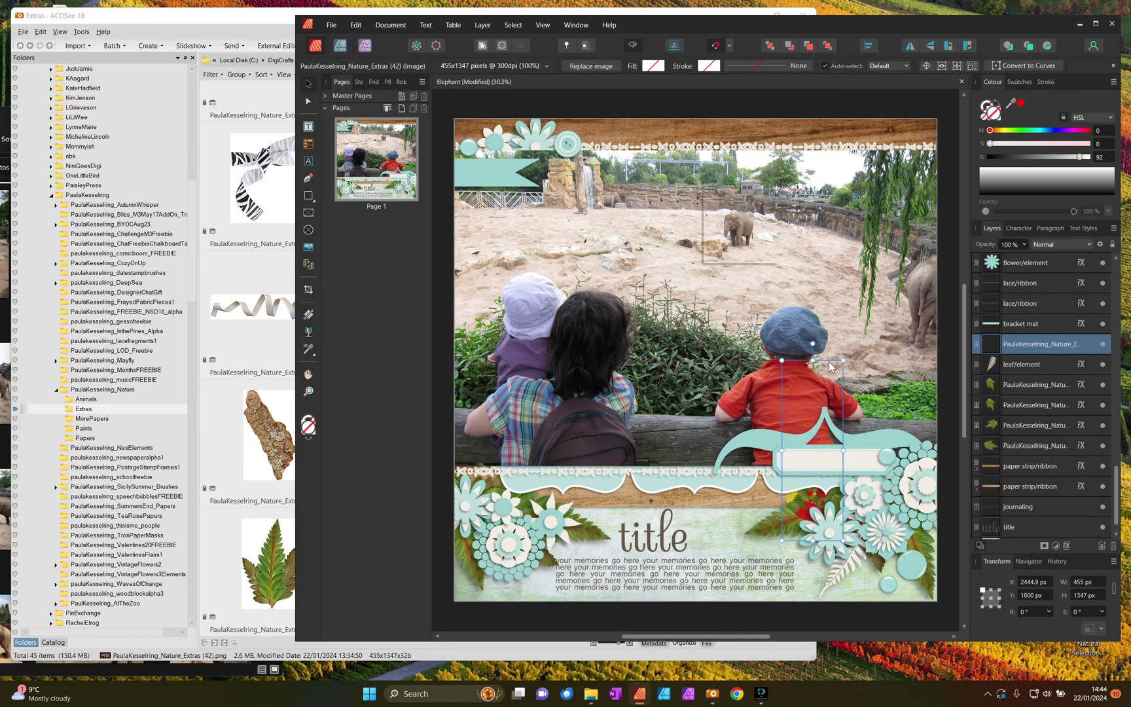
left_click_drag(843, 360, 848, 549)
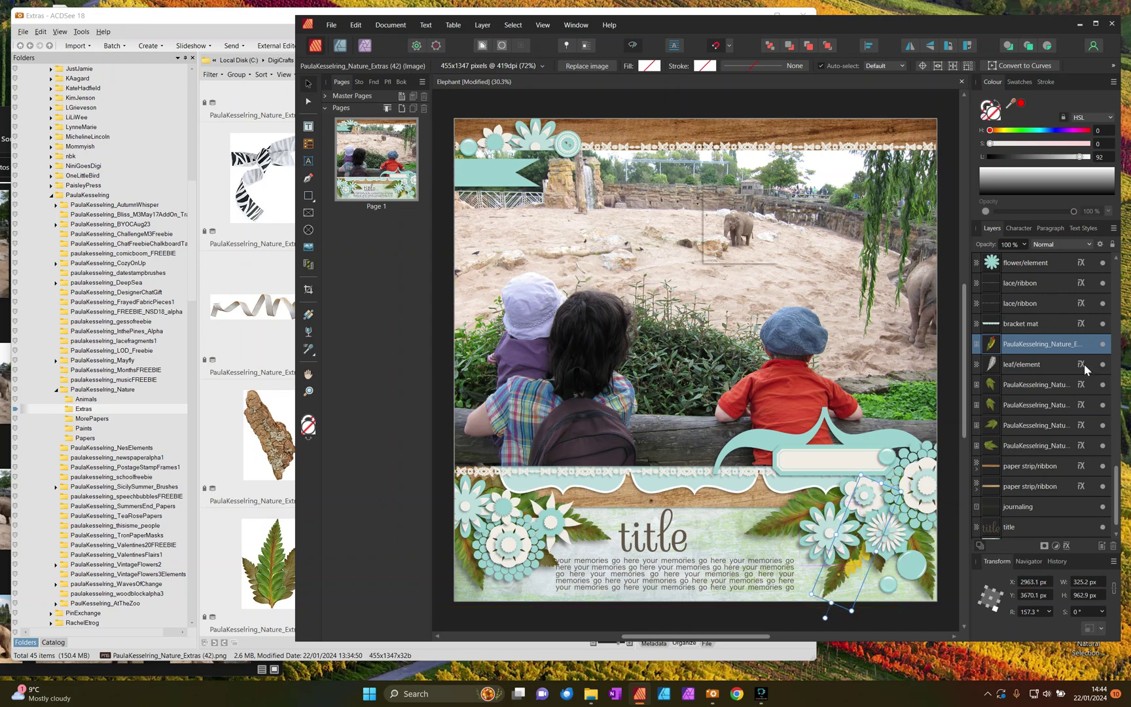
Step: Delete the last template leaf and move the painted leaf layer below the two uppermost fern layers
left_click(1048, 361)
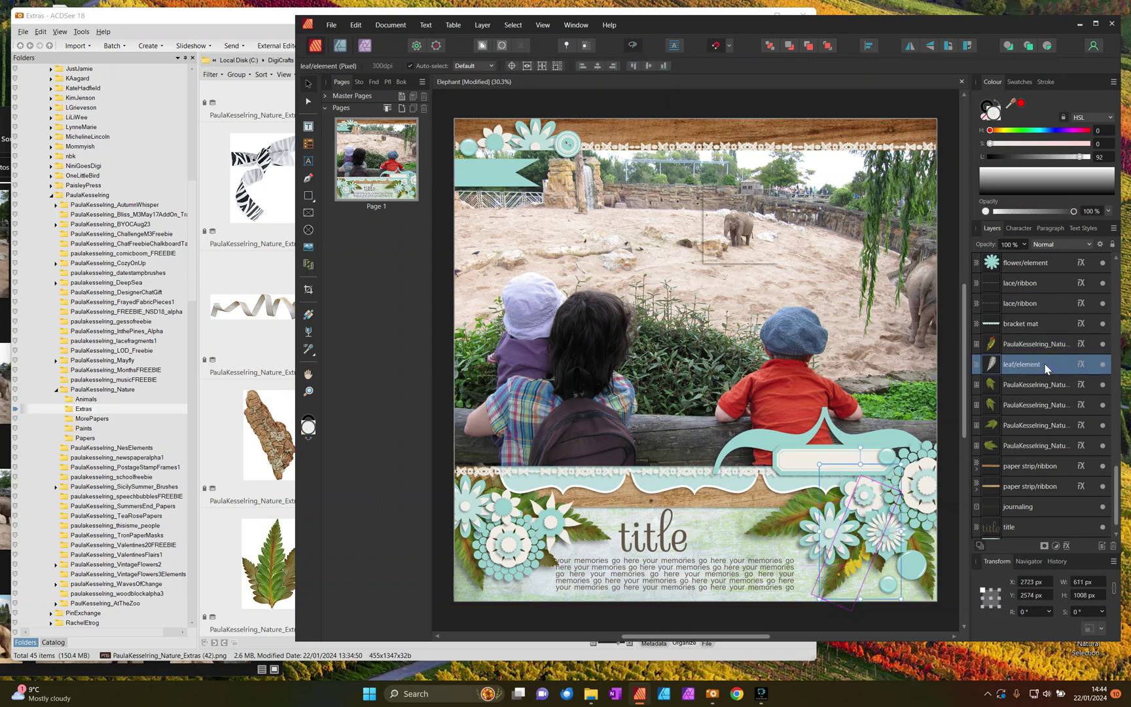
key("Delete")
left_click_drag(1024, 346, 998, 395)
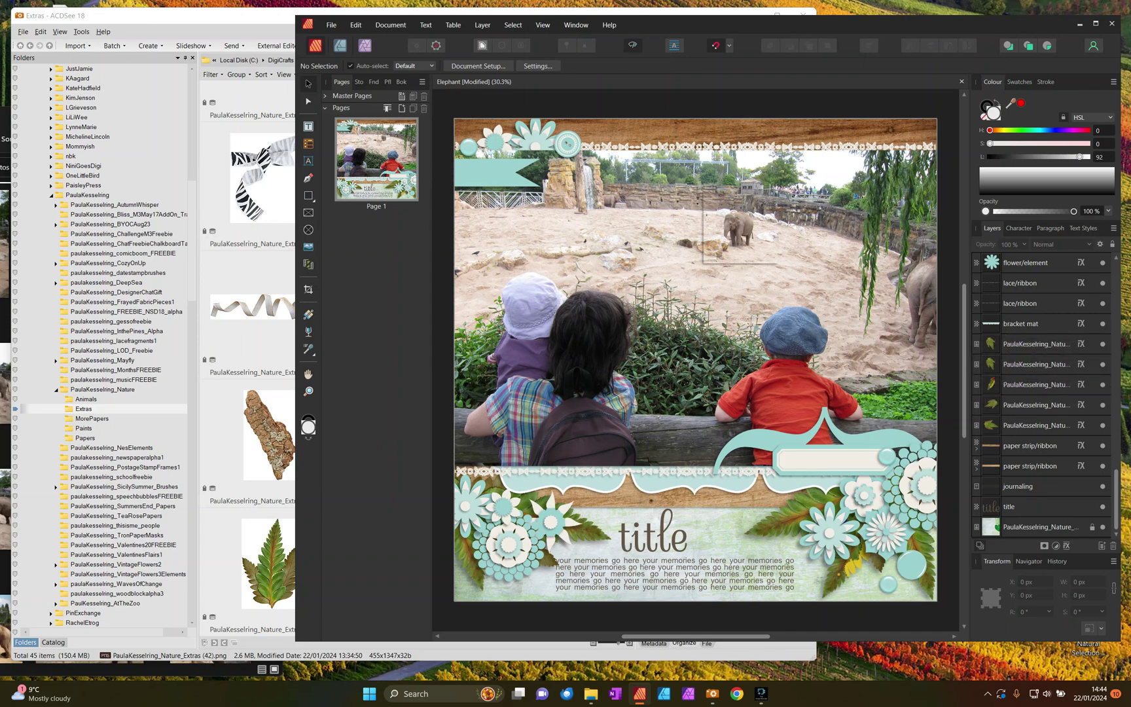
left_click(1055, 347)
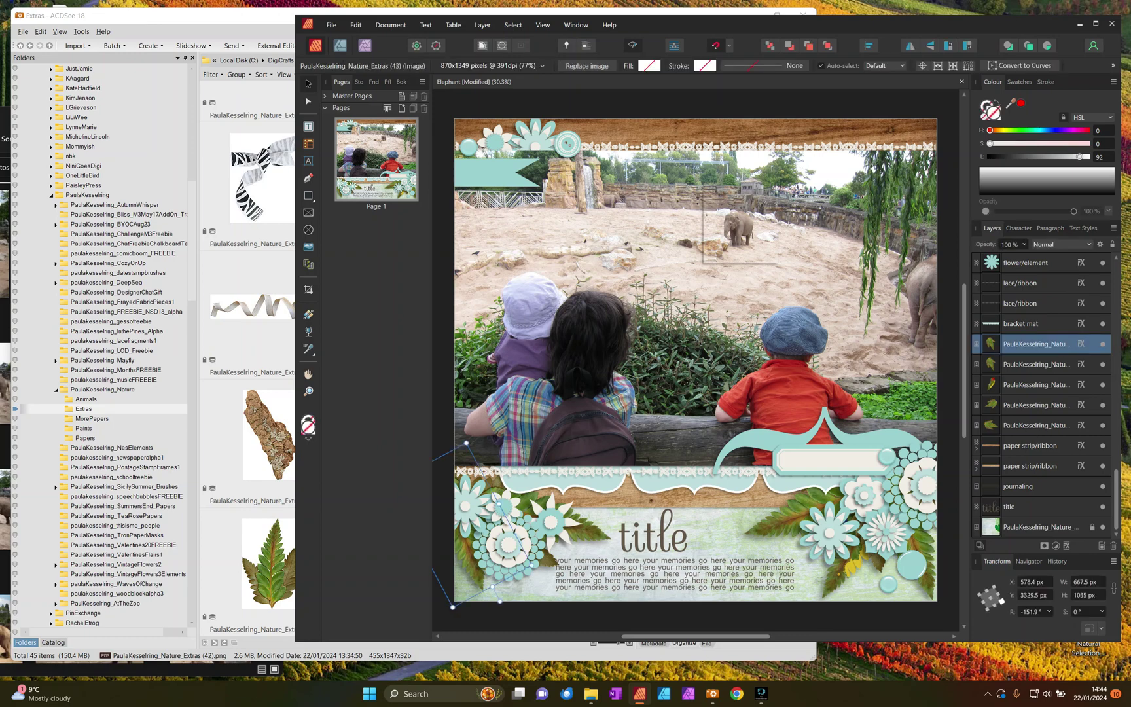
key("alt+bracketleft")
left_click_drag(768, 636, 745, 601)
scroll(745, 601, "down", 2)
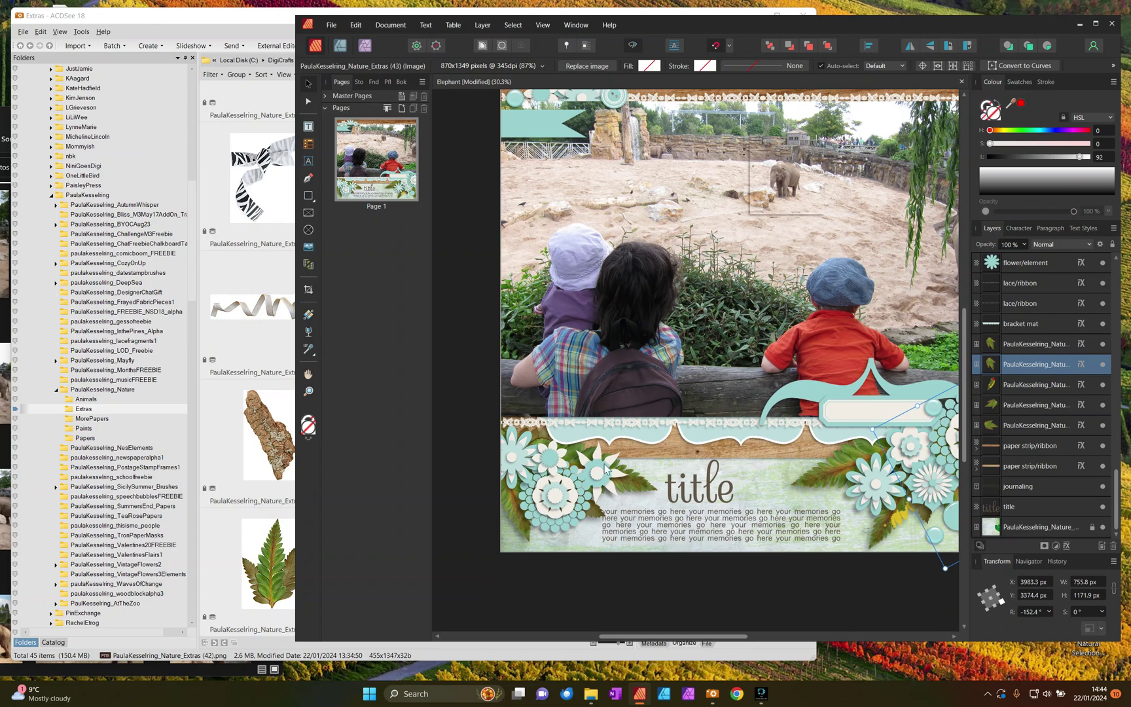
left_click(548, 508)
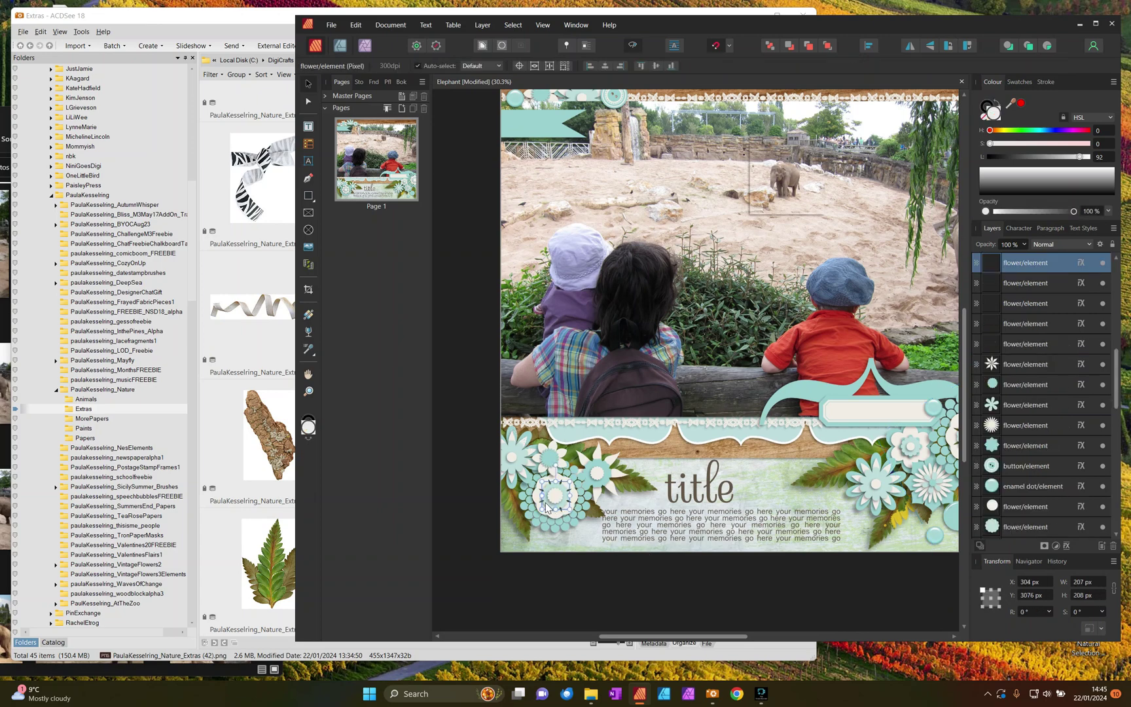
left_click_drag(684, 637, 719, 637)
left_click(906, 406)
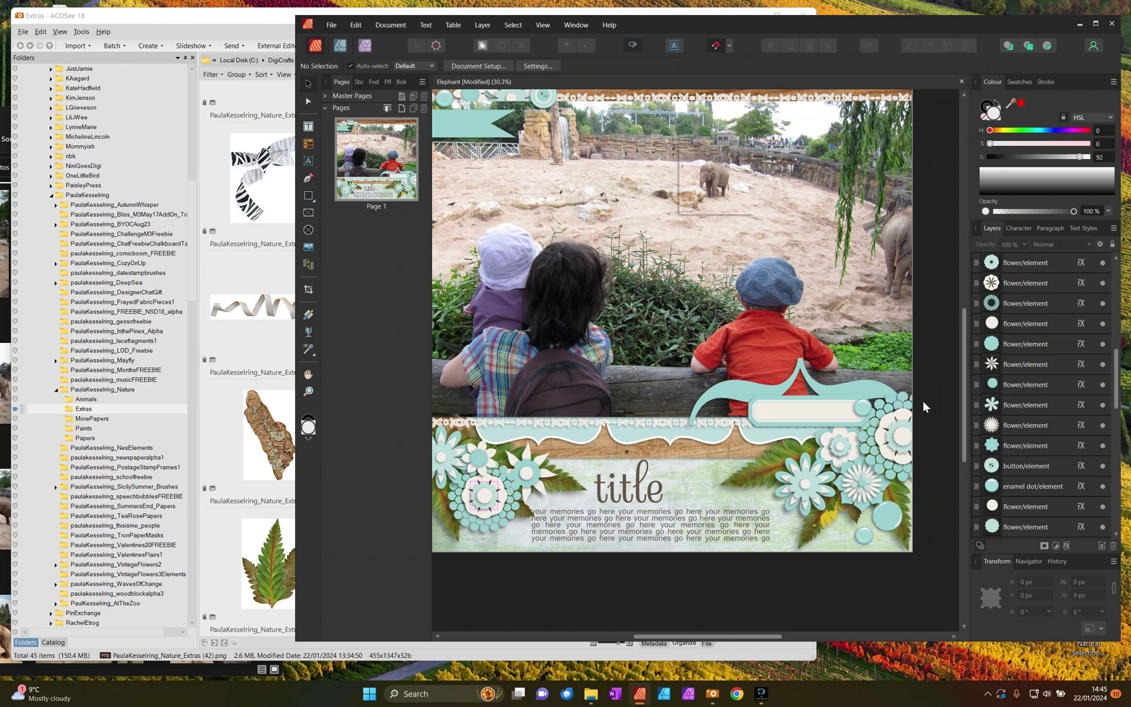
Step: Place the yellow flower Nature_Extras (38).png from ACDSee over the large flower at the page's lower-right edge, about 755 × 732 px
left_click(268, 419)
left_click(411, 177)
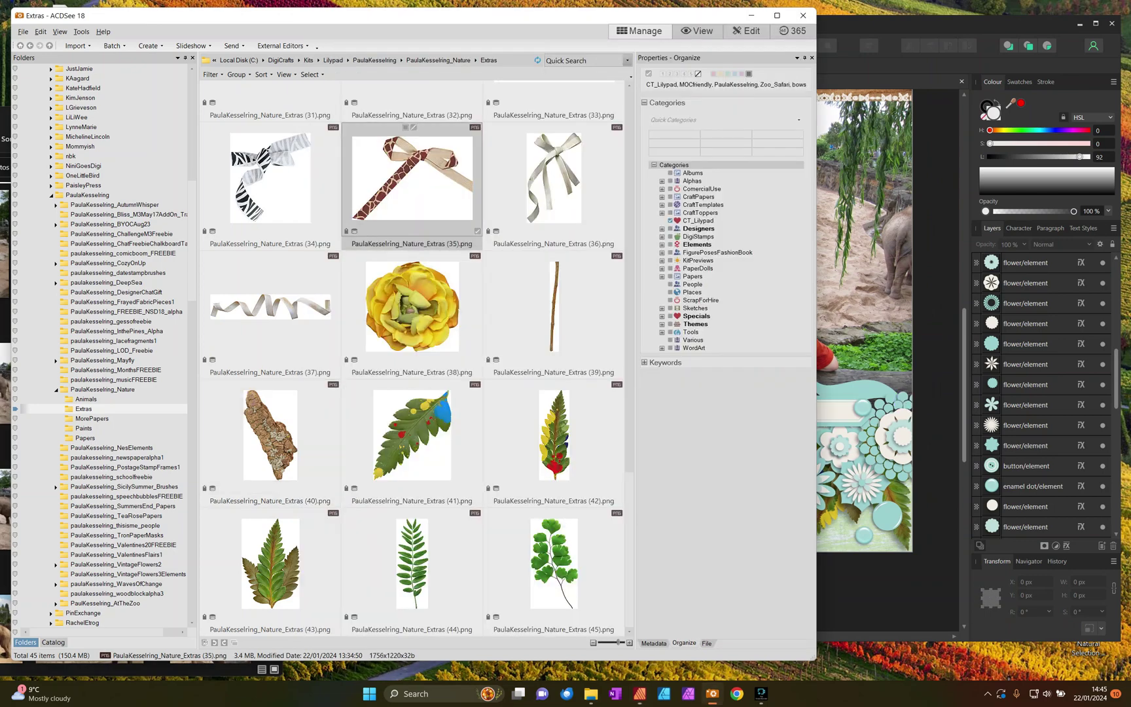
left_click(411, 306)
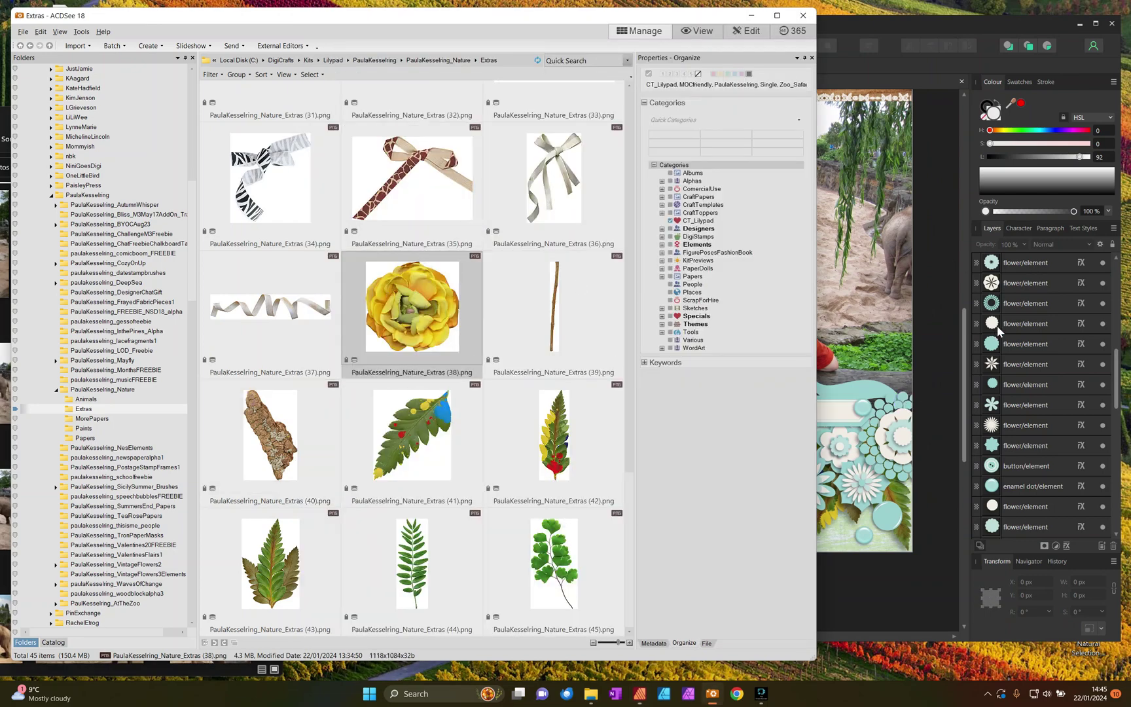
left_click(905, 411)
key("alt+Tab")
left_click_drag(410, 298, 857, 432)
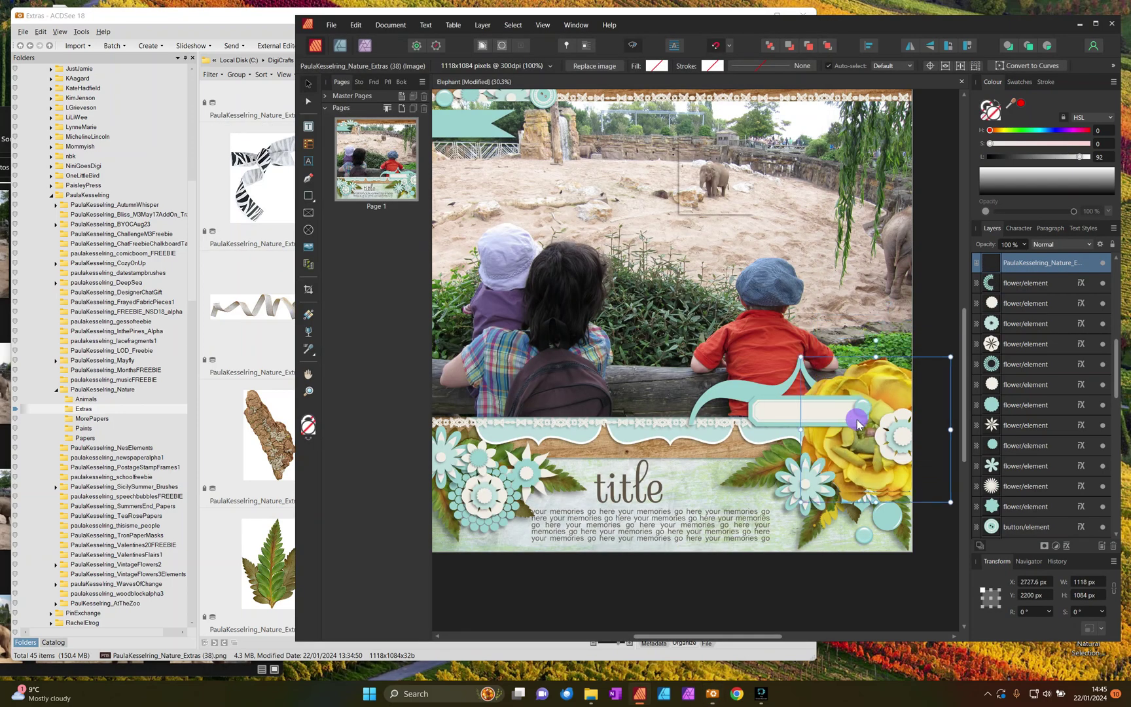
left_click_drag(786, 370, 900, 443)
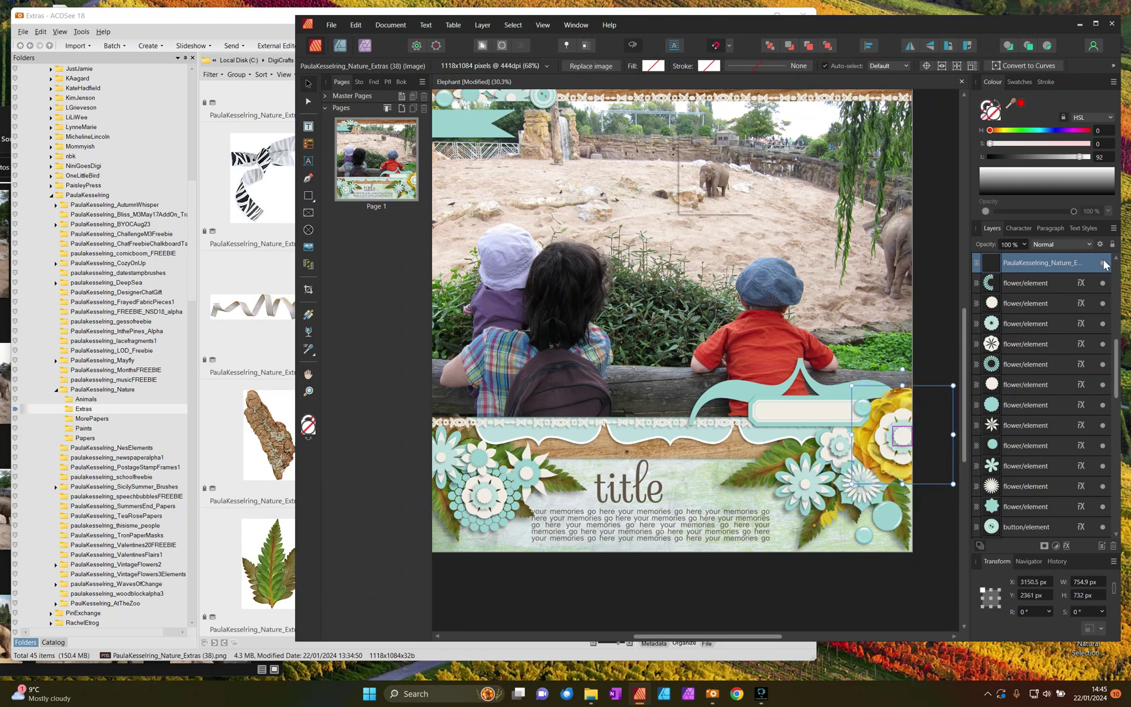
Step: Copy a template flower's layer effect to the yellow flower and delete the four template flower layers it replaces
scroll(1083, 286, "up", 4)
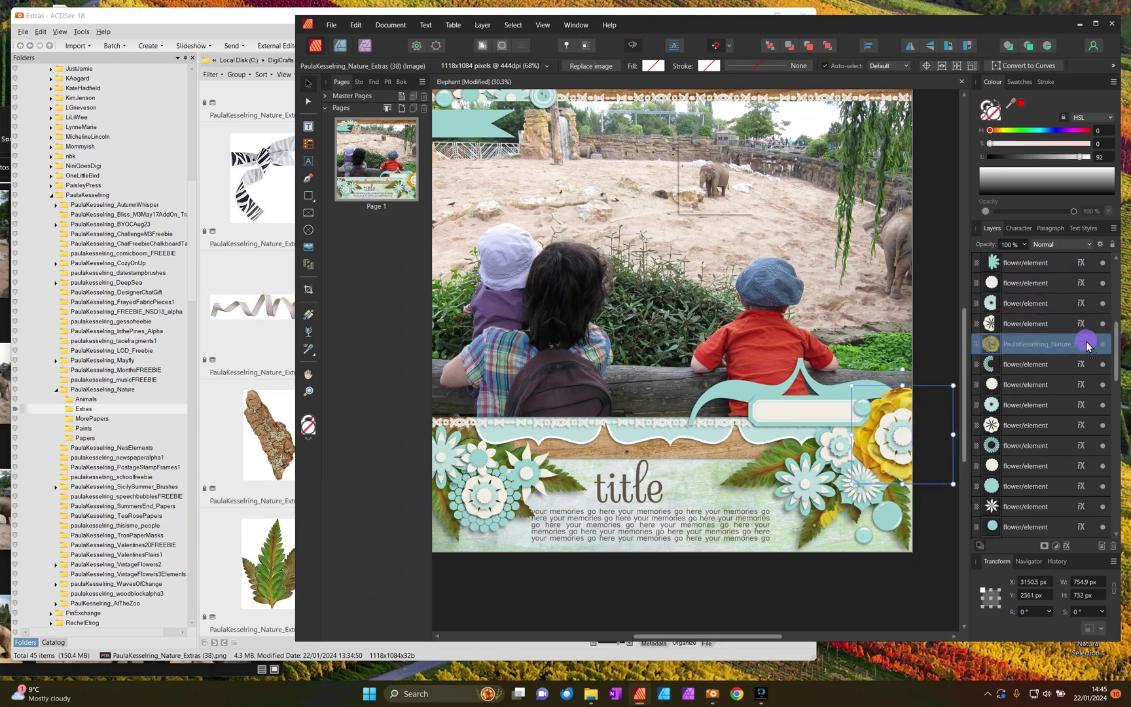
left_click_drag(1016, 368, 1008, 326)
key("Delete")
left_click(998, 297)
key("Delete")
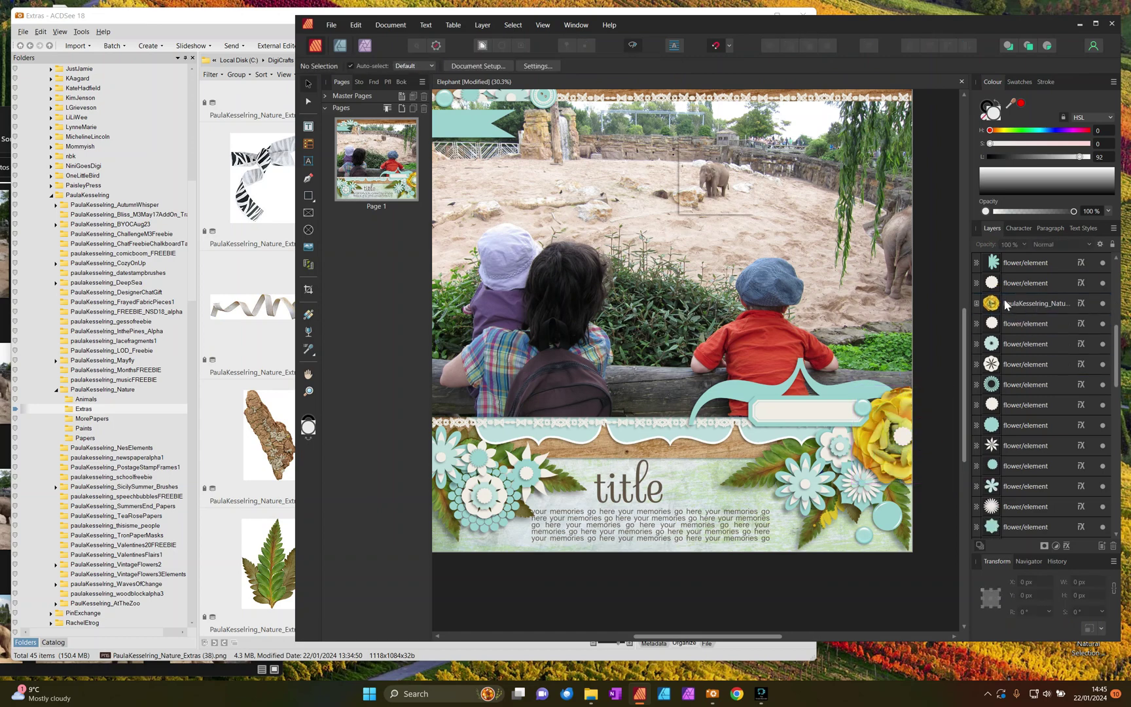
left_click(1007, 283)
key("Delete")
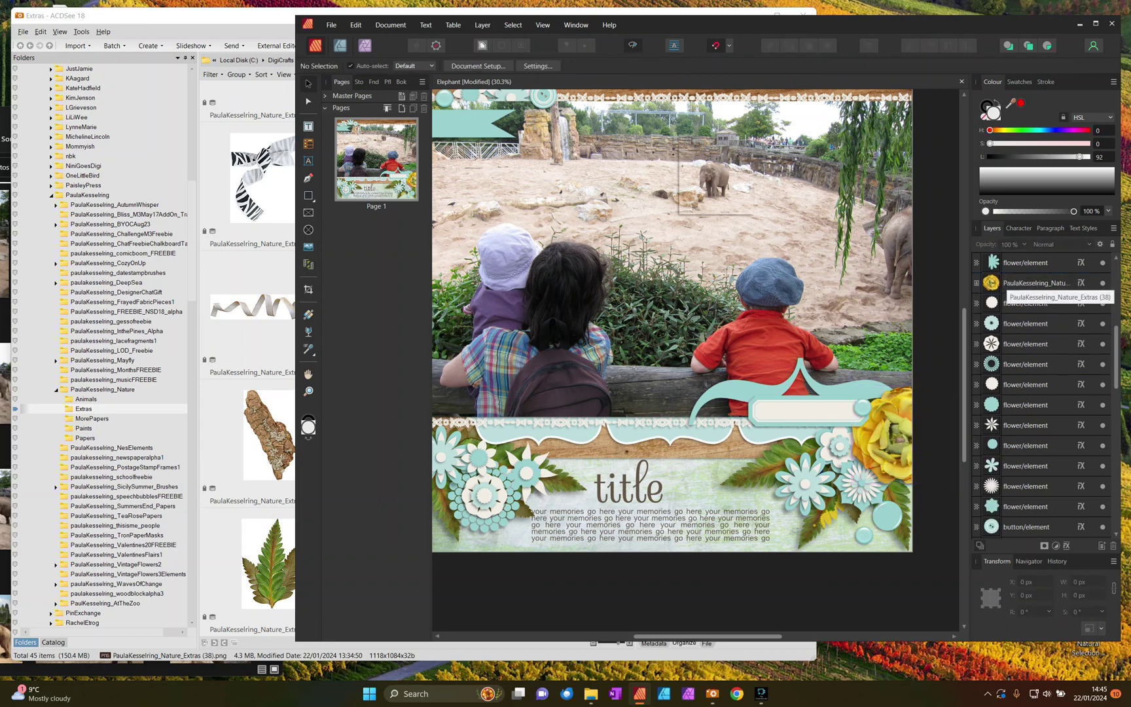
Step: Paste a yellow flower copy over the lower-left cluster's large flower, about 576 × 558 px, and delete the template layers it replaces
left_click(1007, 284)
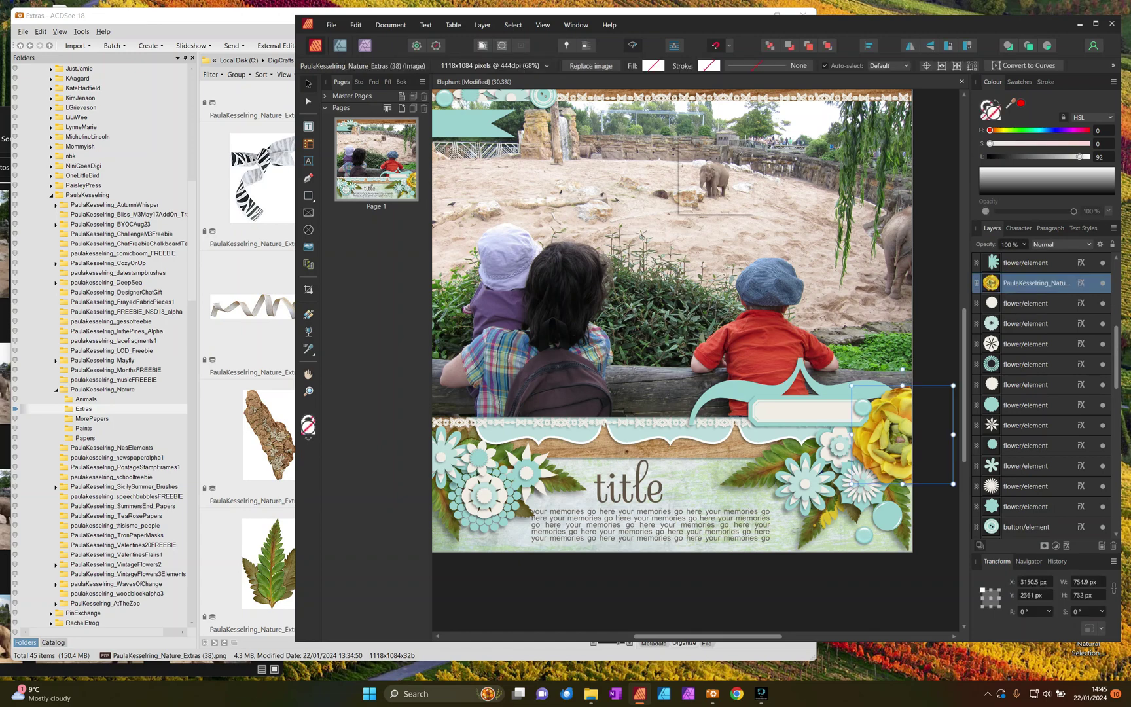
left_click(493, 495)
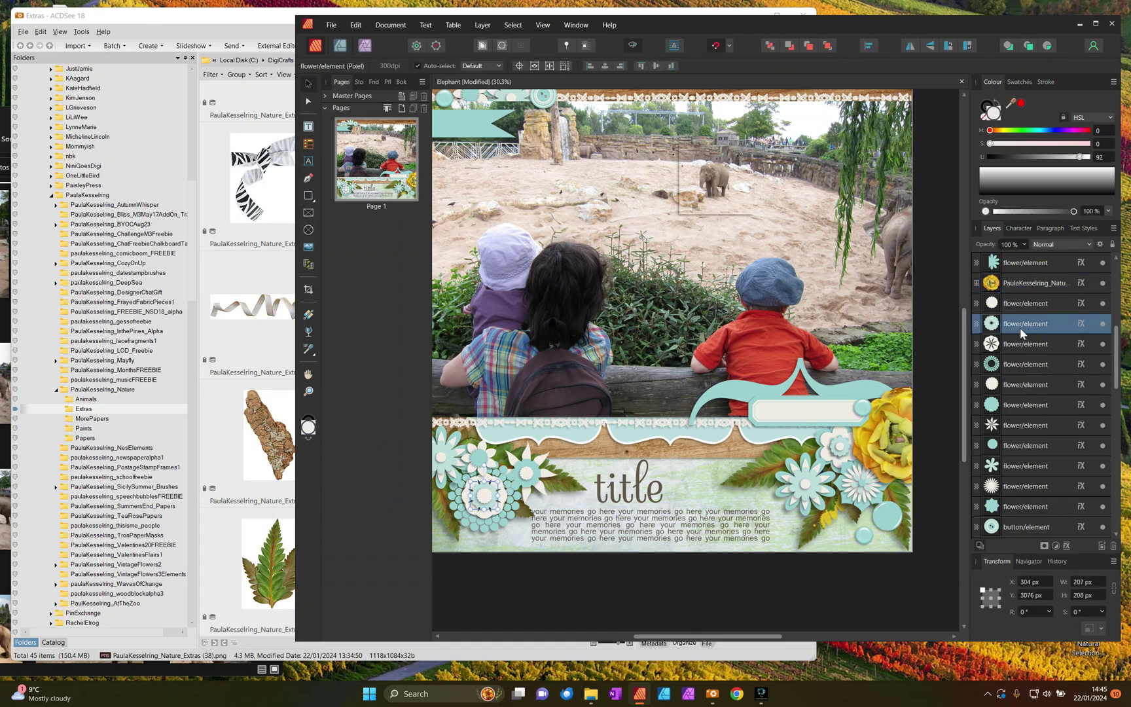
left_click(1006, 363)
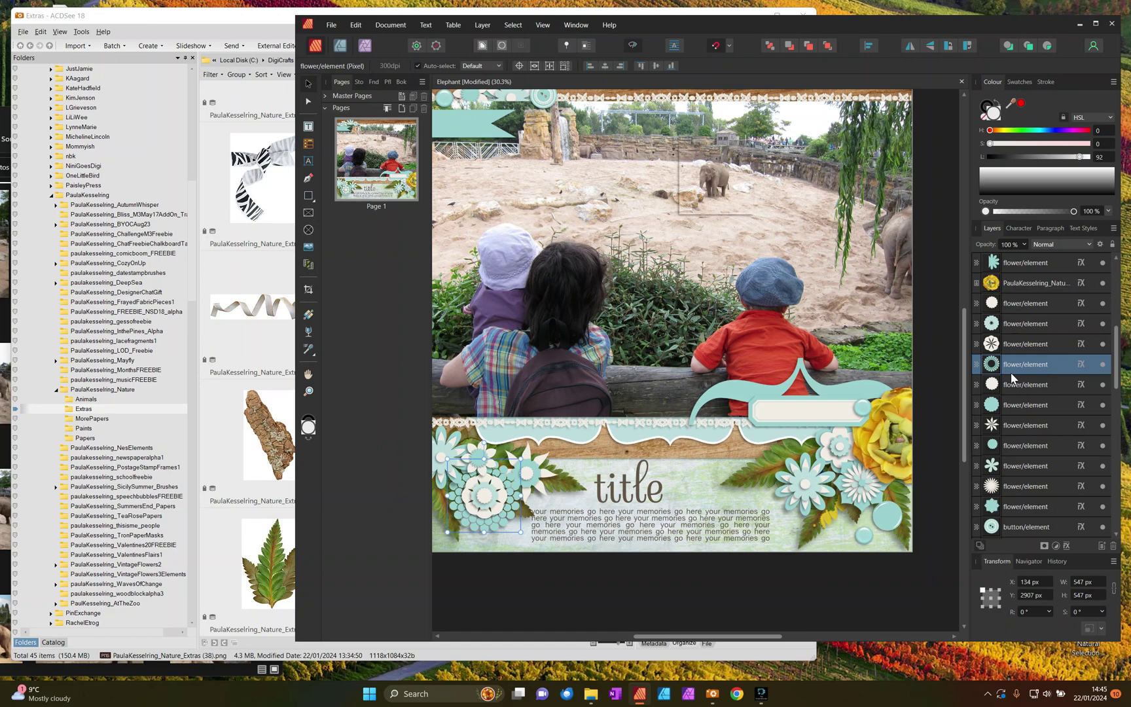
key("ctrl+v")
left_click_drag(902, 435, 499, 486)
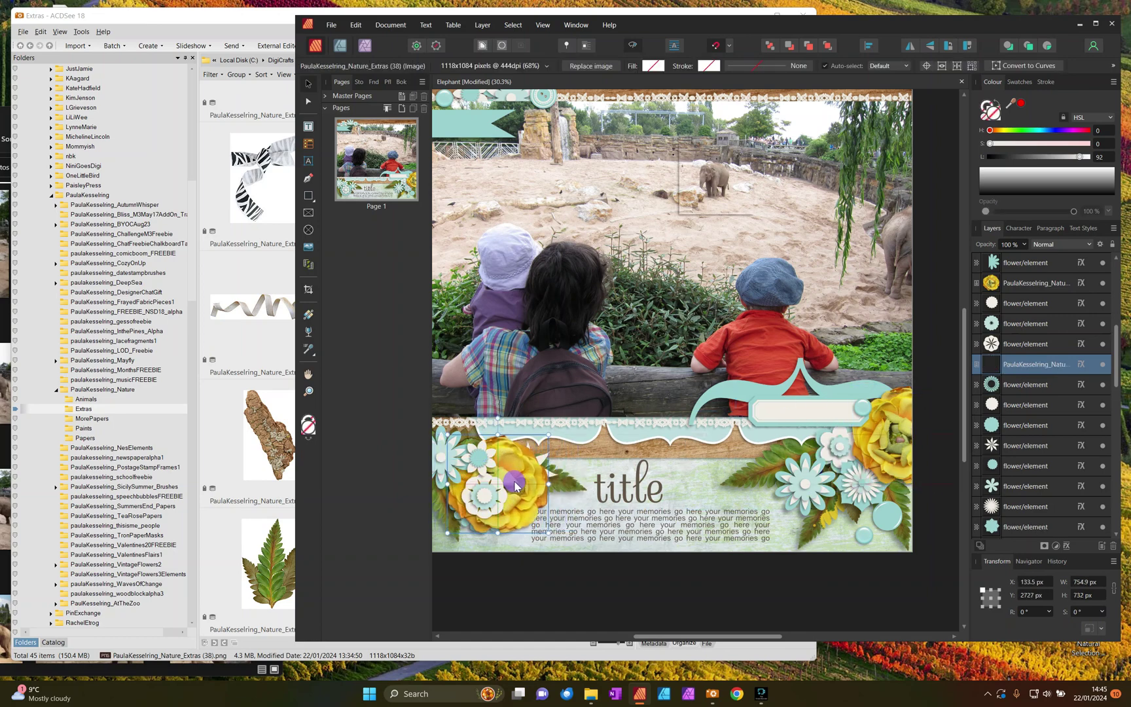
left_click_drag(550, 437, 484, 492)
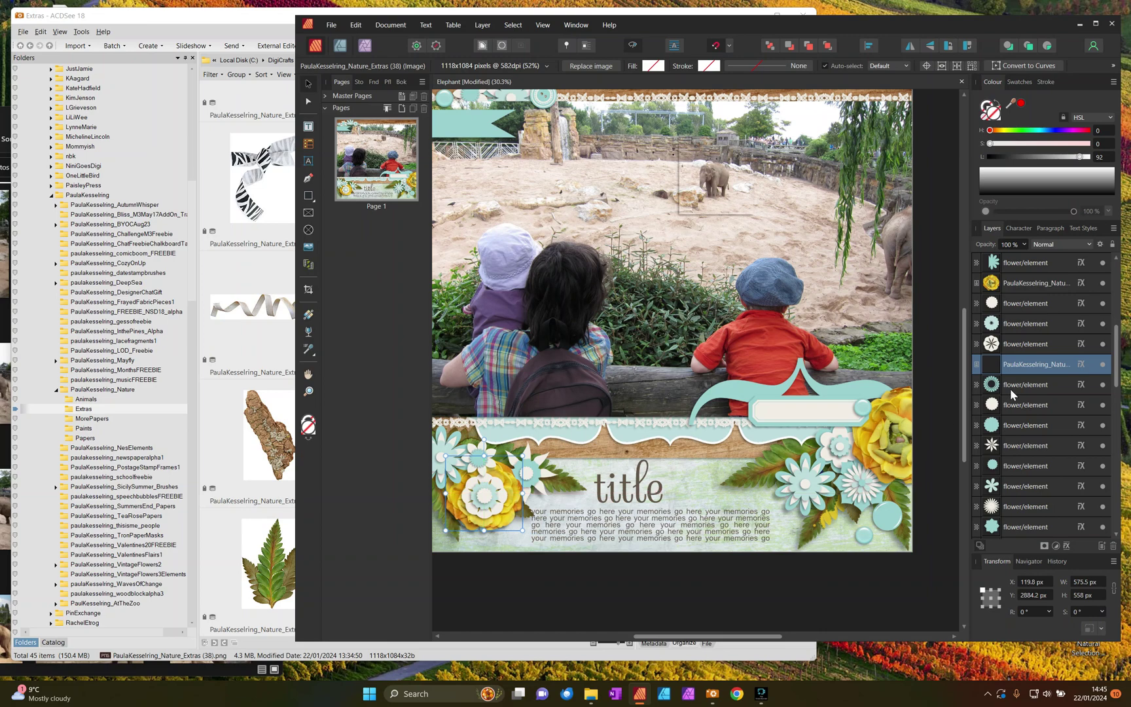
left_click_drag(1012, 385, 1001, 301)
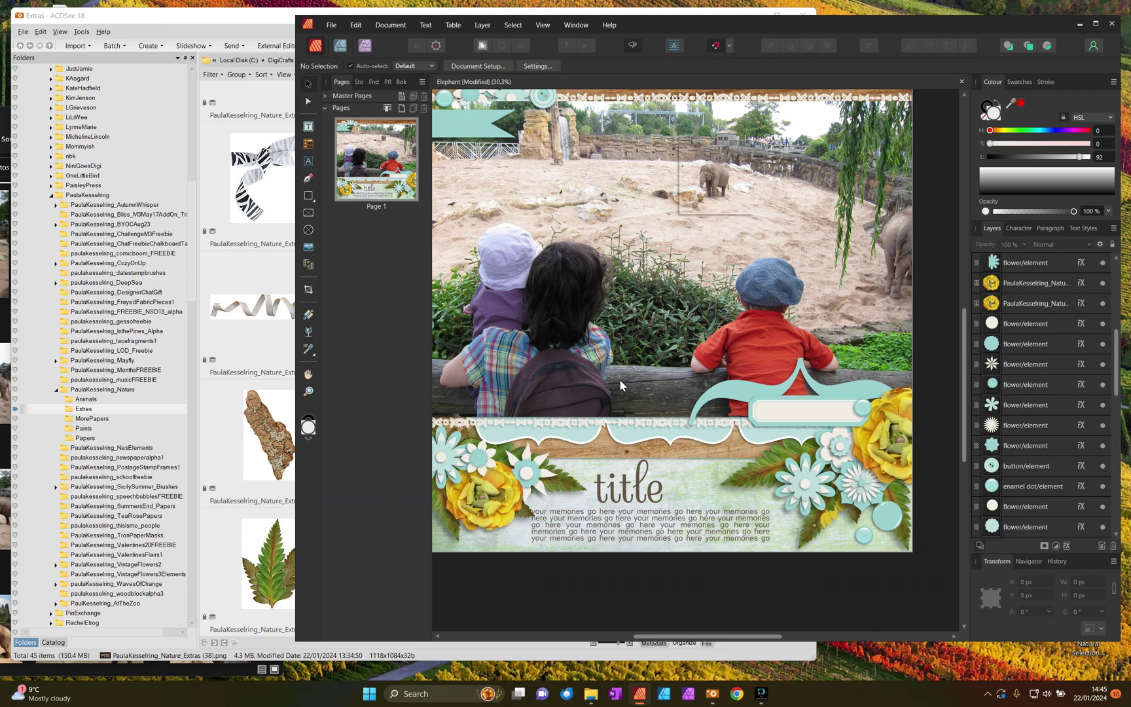
Step: Paste a copy of the lower-left yellow flower over the lower-right cluster's petalled flower beside the title and shrink it to fit
left_click(444, 466)
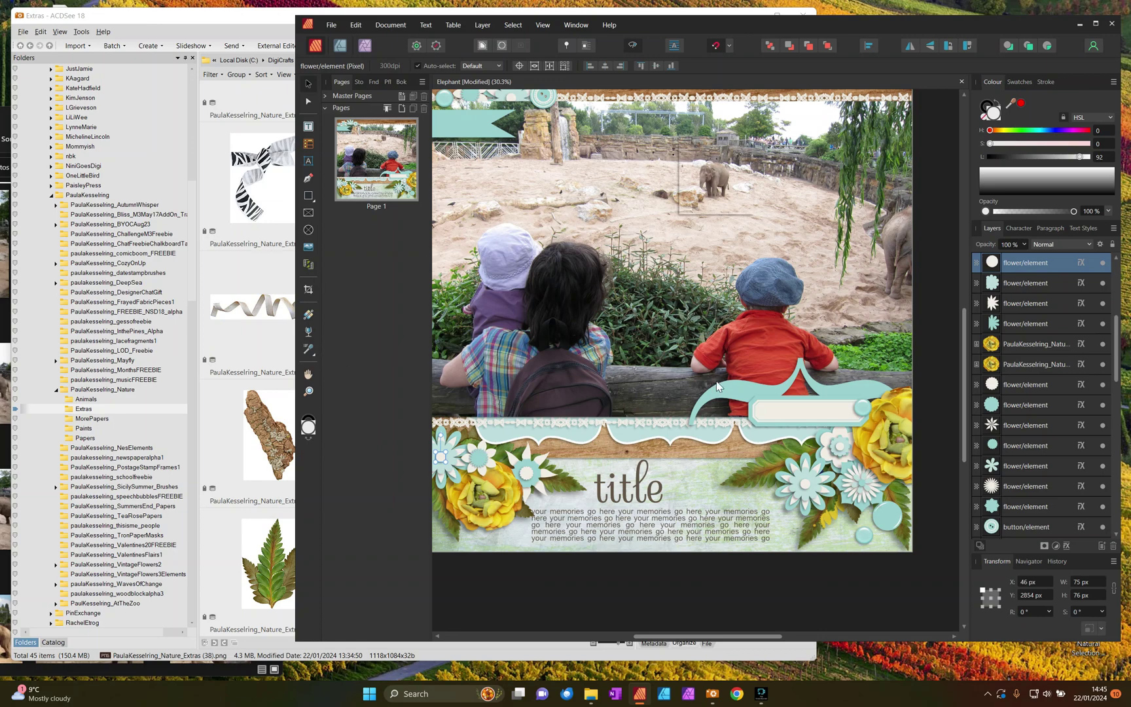
left_click(808, 489)
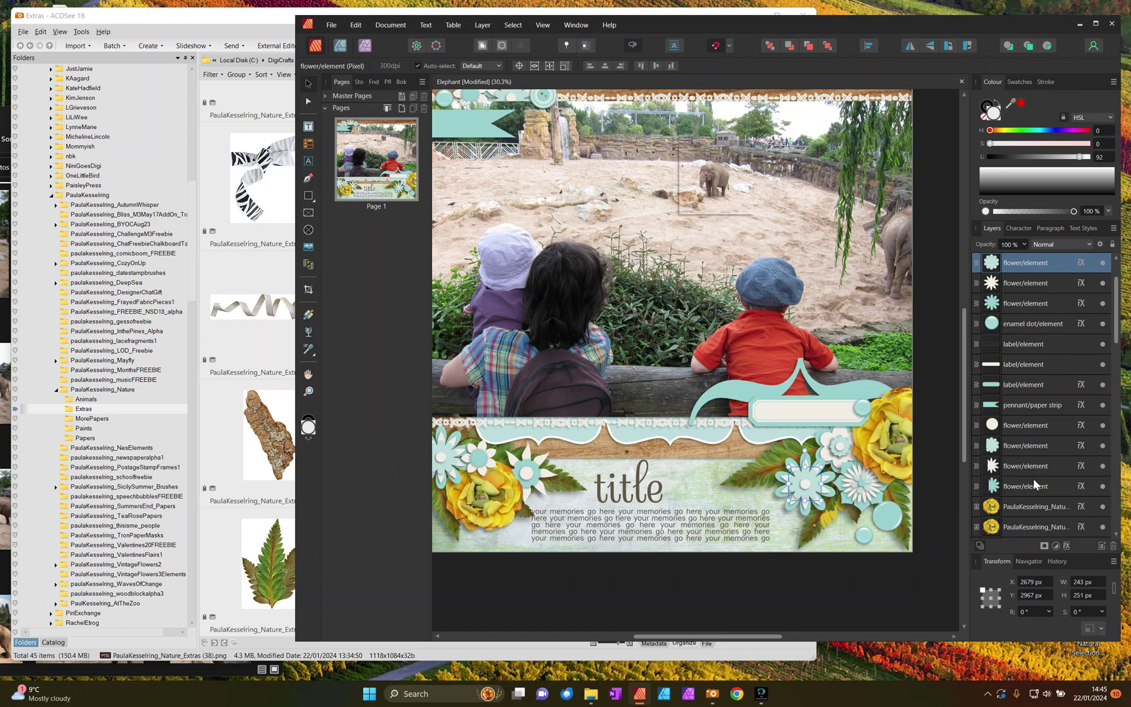
left_click(501, 495)
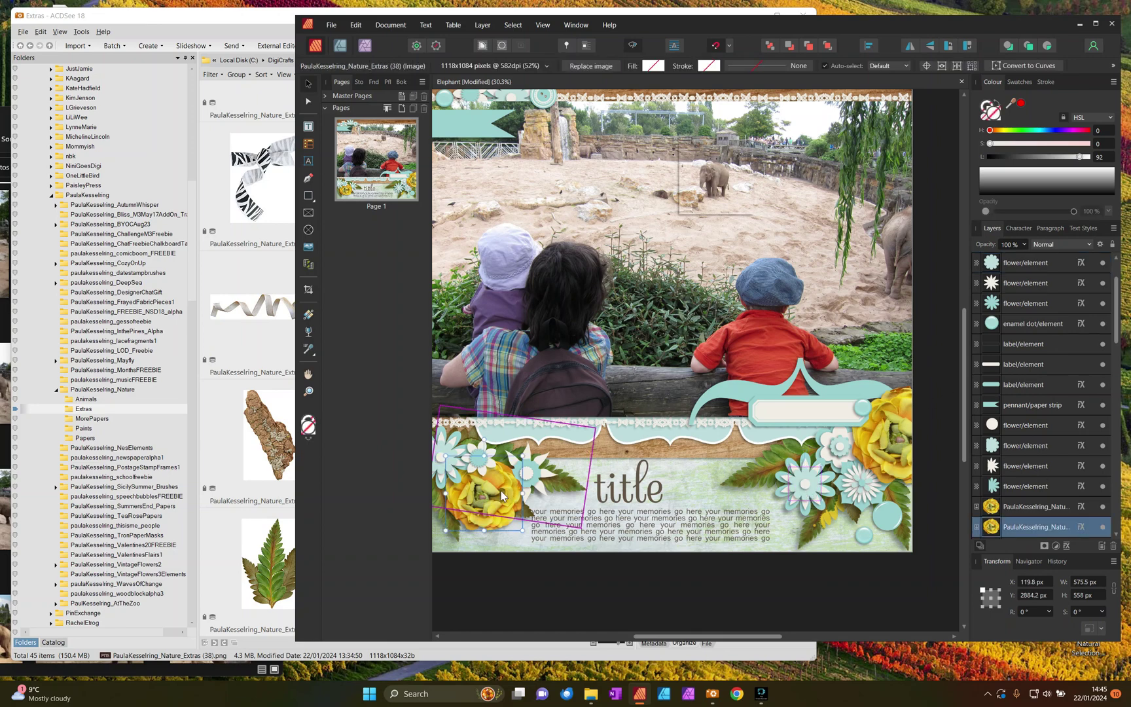
left_click(813, 485)
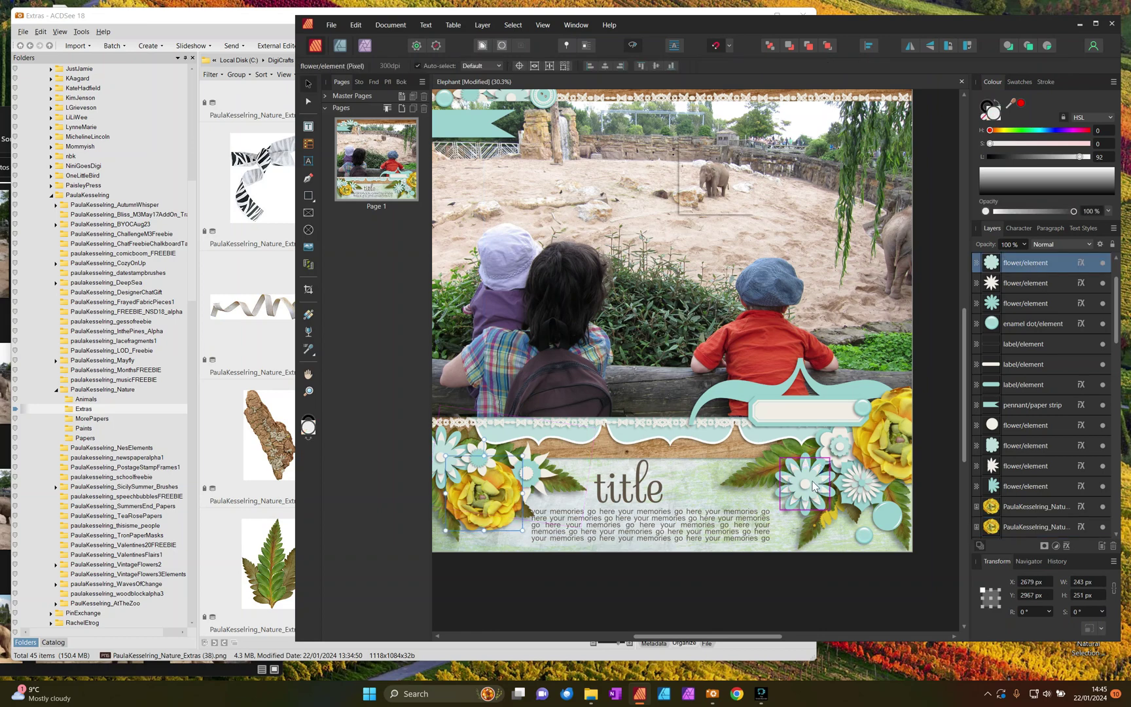
key("ctrl+v")
left_click_drag(718, 481, 806, 484)
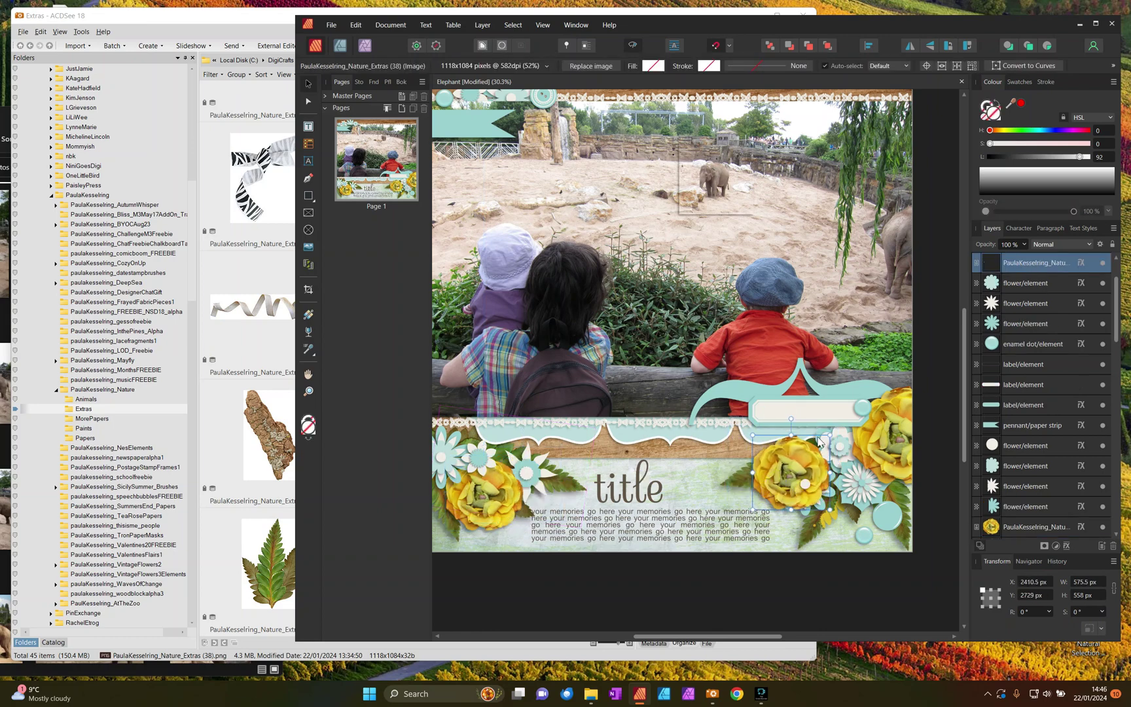
mouse_move(830, 435)
left_mouse_down()
mouse_move(818, 473)
mouse_move(823, 441)
left_mouse_up()
Step: Delete the four template flower layers that the third yellow flower replaces beside the title
left_click(1022, 285)
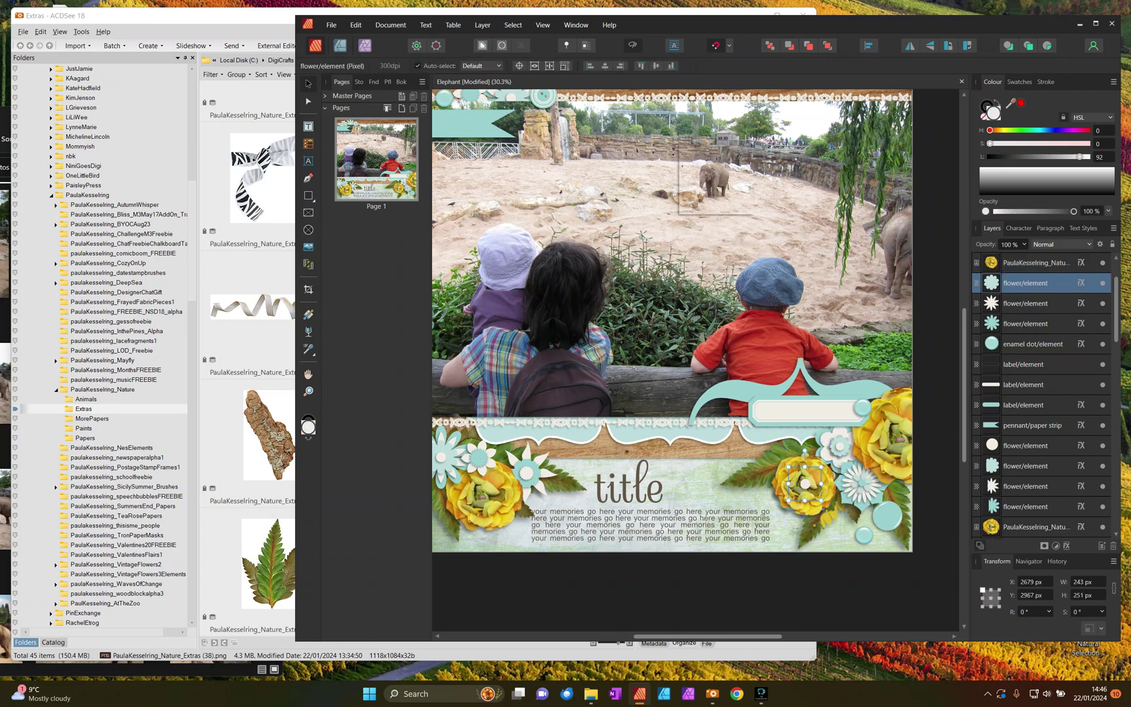
key("Delete")
left_click(1007, 285)
key("Delete")
left_click(1007, 287)
key("Delete")
scroll(1007, 285, "up", 1)
left_click(1005, 303)
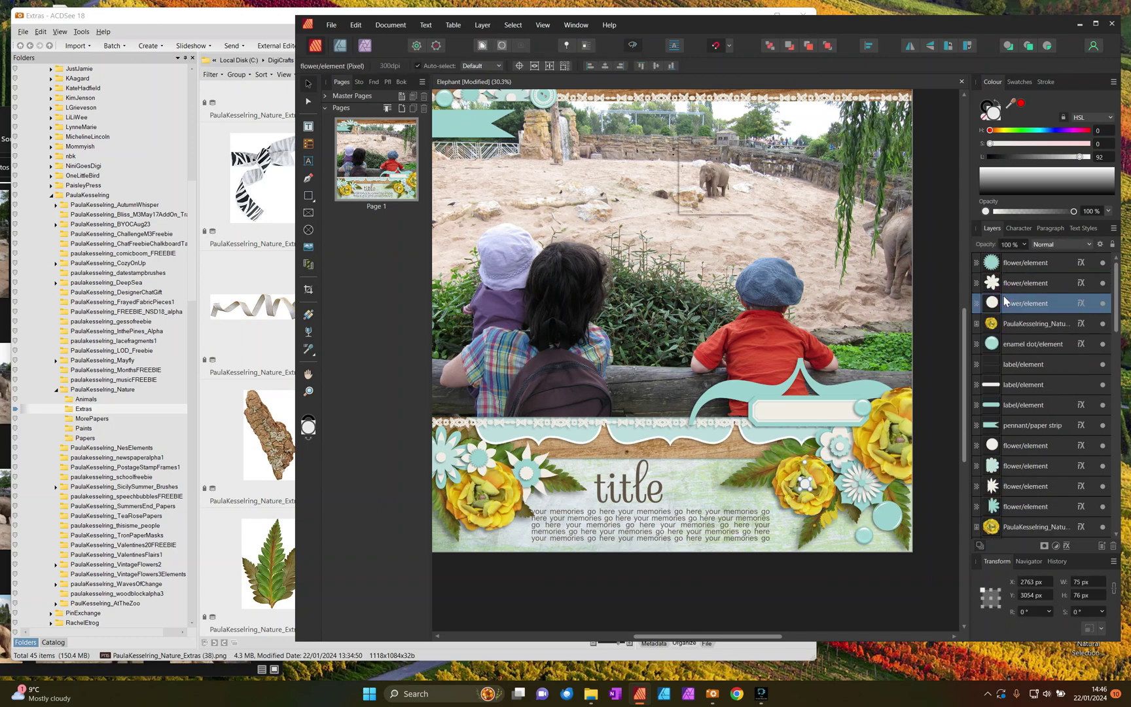
key("Delete")
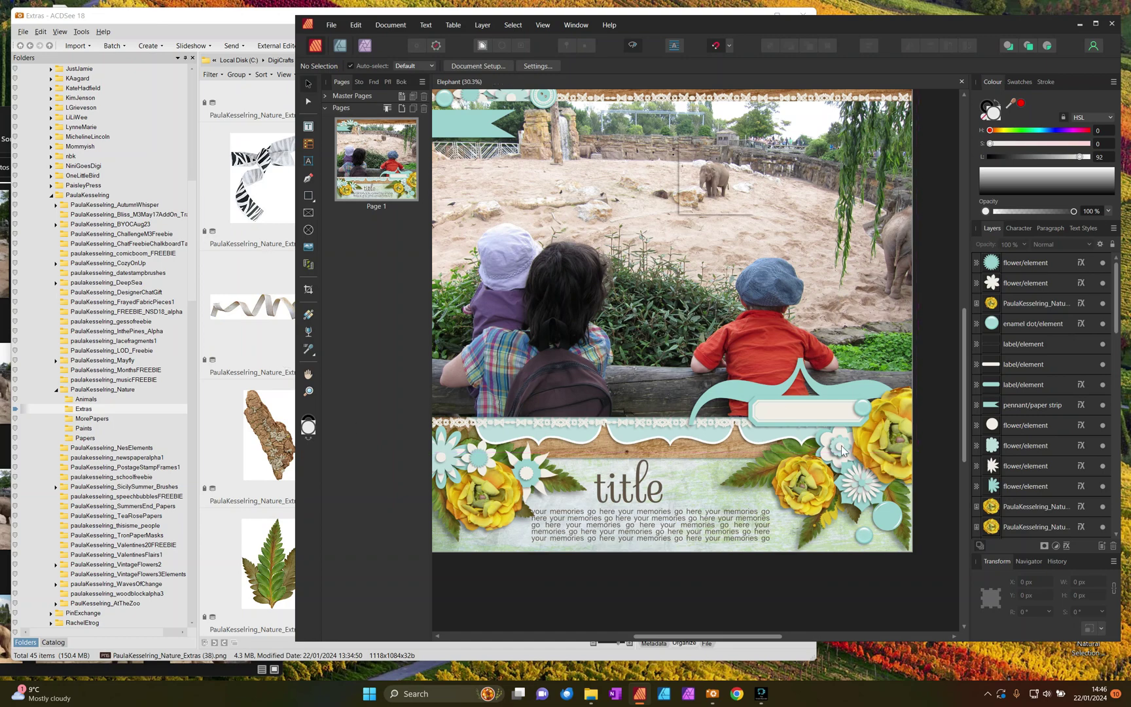
Step: Place the bark Nature_Extras (40).png from ACDSee behind the small flower in the lower-right cluster, rotated to about 73.5°
left_click(293, 413)
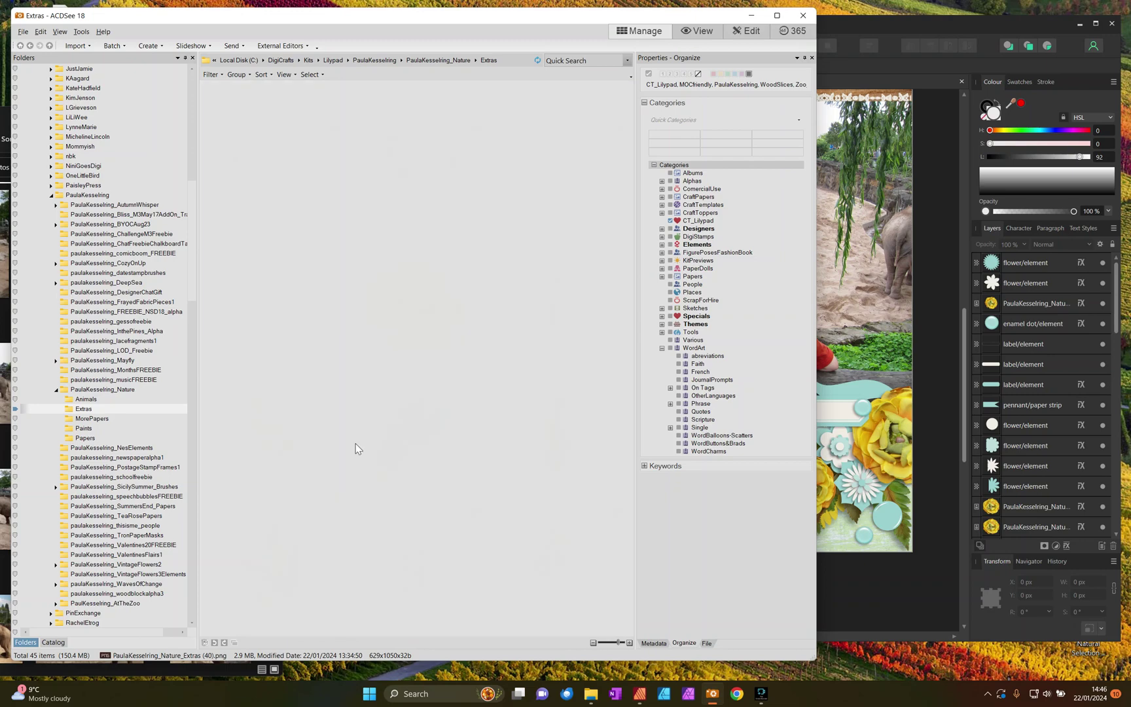
left_click(840, 456)
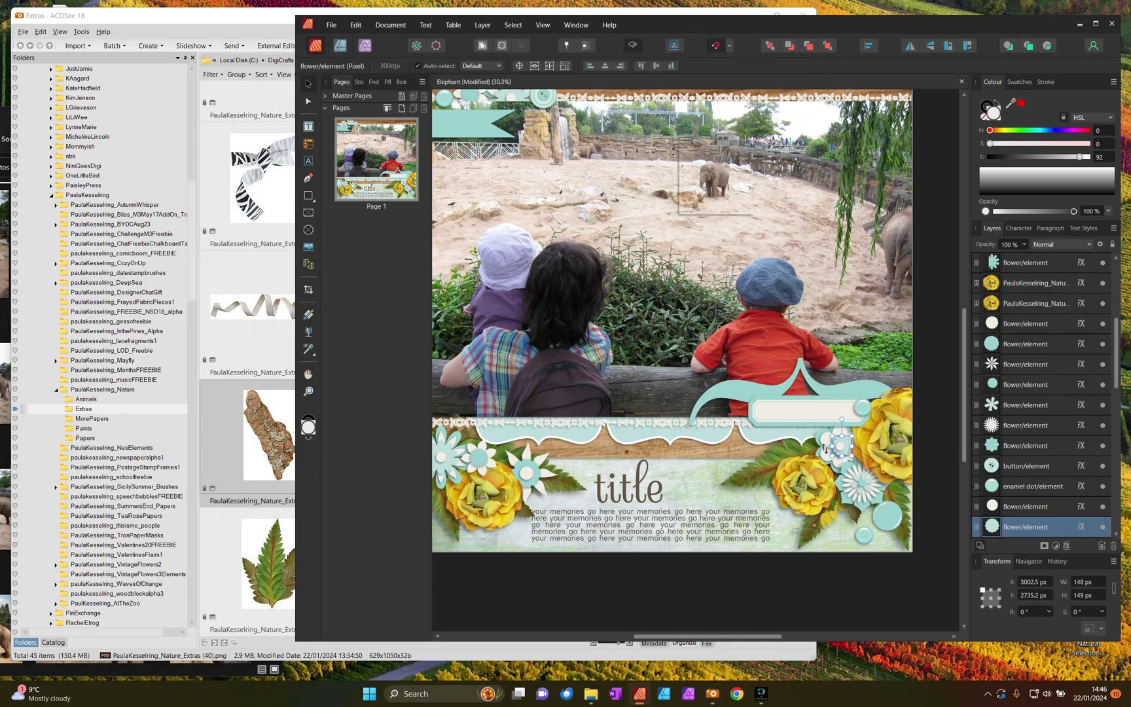
left_click(840, 448)
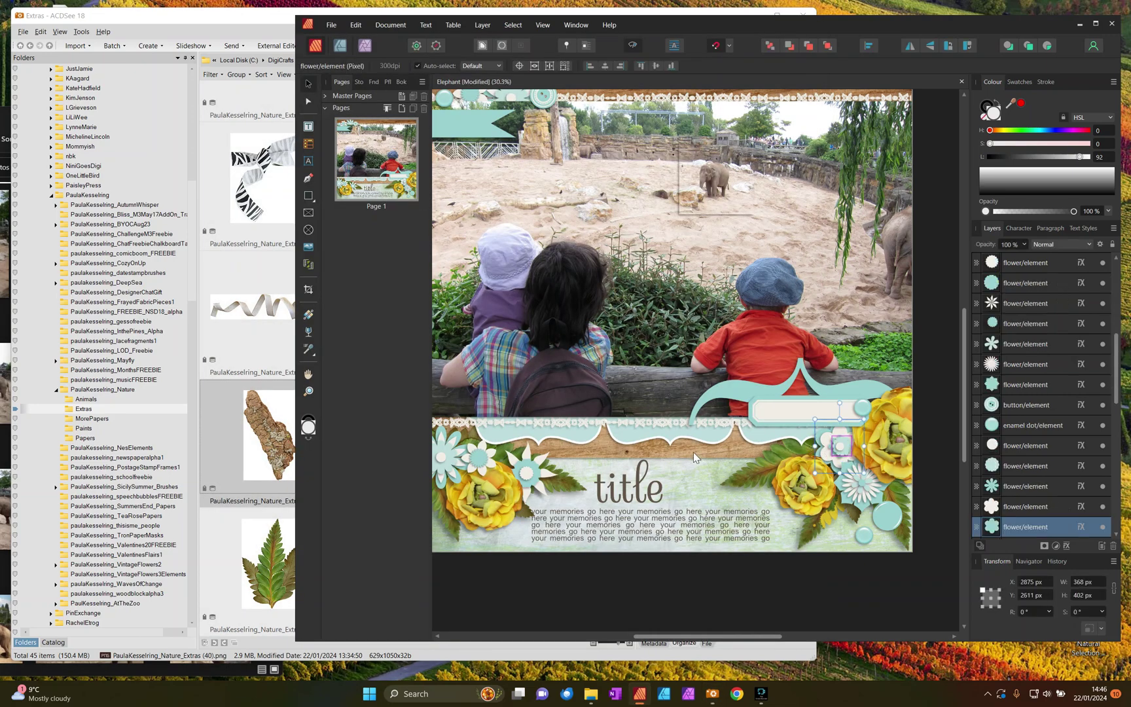
left_click_drag(272, 429, 827, 426)
left_click_drag(825, 338, 825, 437)
Step: Delete the label's cream and teal layers and the enamel dot at its end
left_click(833, 415)
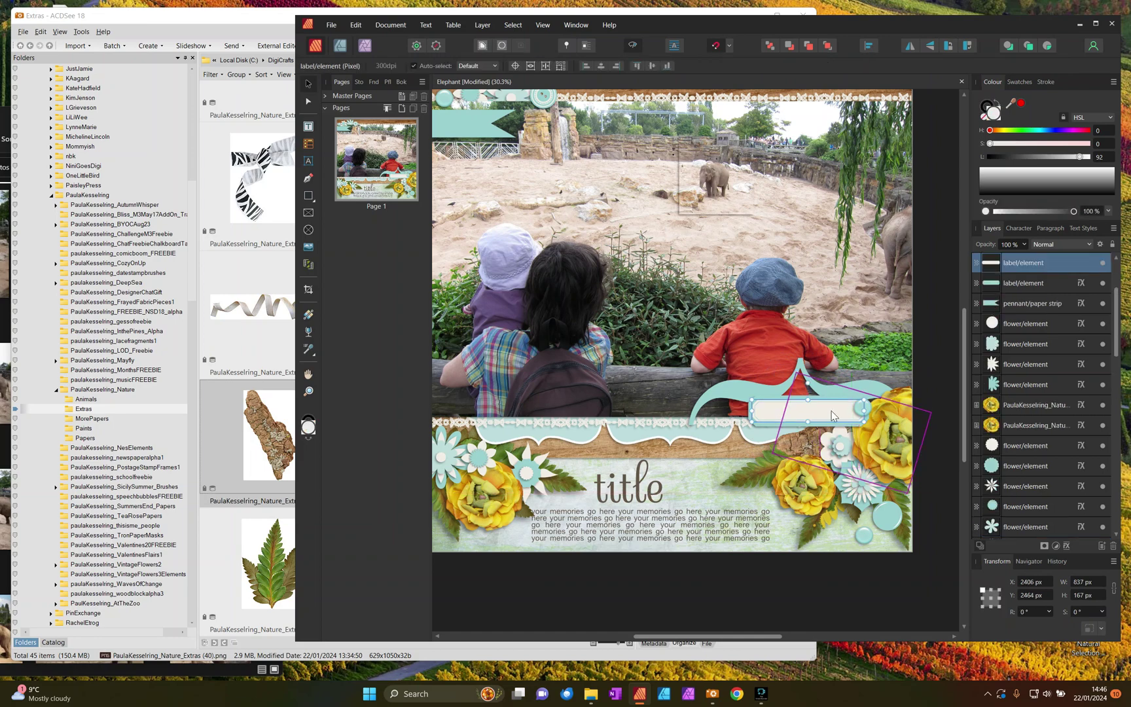
key("Delete")
left_click(815, 416)
key("Delete")
left_click(867, 417)
key("Delete")
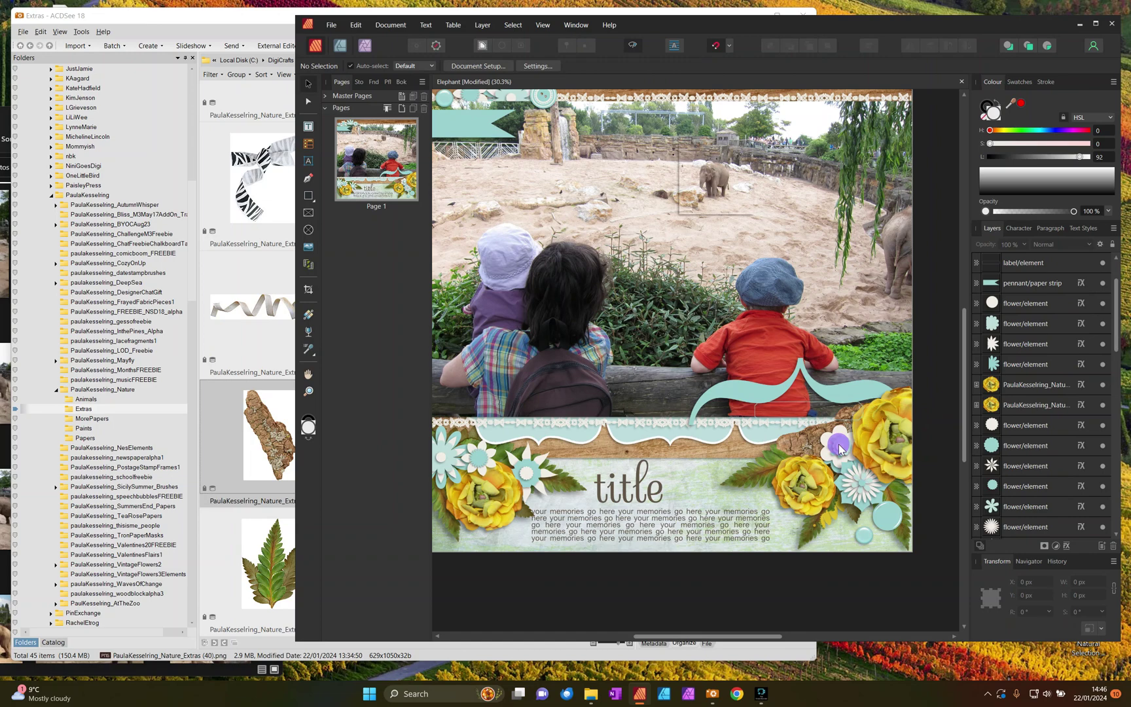
Step: Delete the four stacked template layers of the small flower on top of the bark
left_click(839, 444)
scroll(1051, 341, "down", 2)
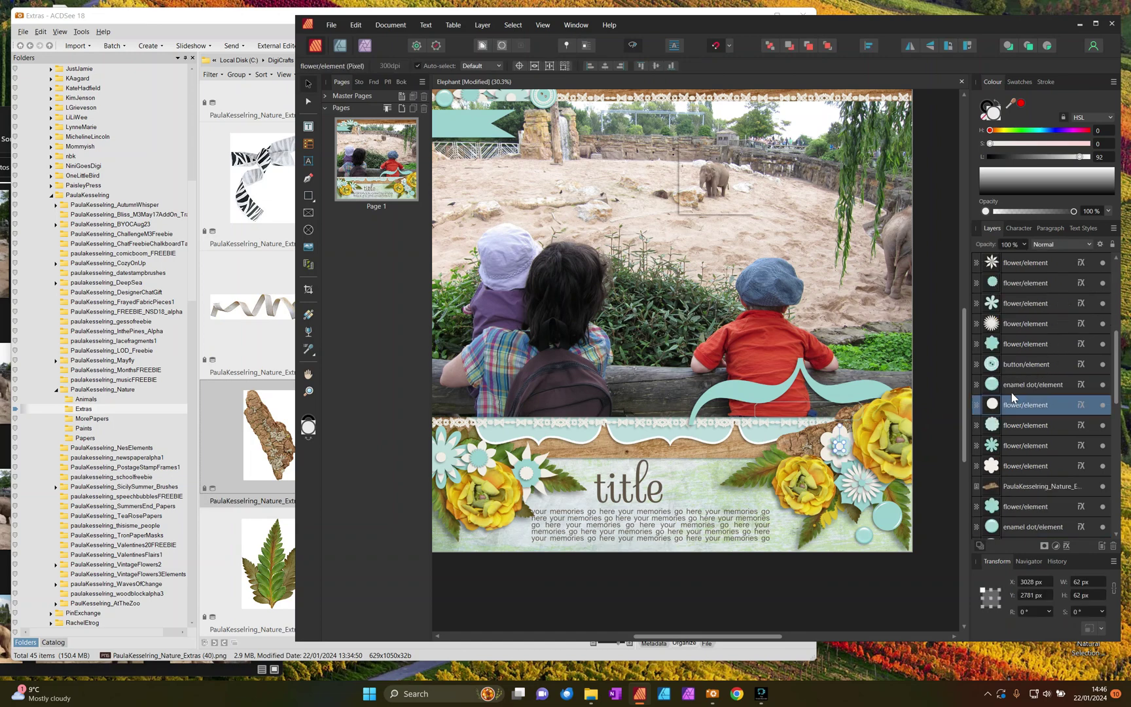
key("Delete")
left_click(837, 451)
key("Delete")
left_click(838, 450)
key("Delete")
left_click(838, 452)
key("Delete")
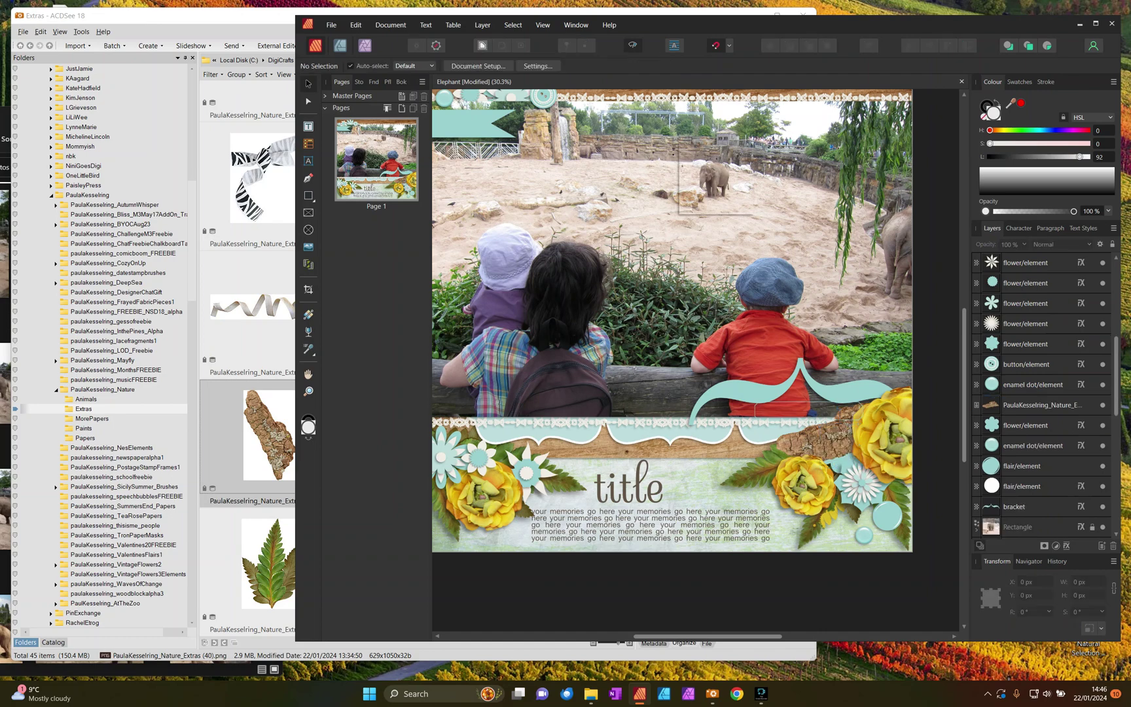
Step: Copy a layer effect to the bark piece and delete the template flower layer directly beneath it
left_click(841, 460)
left_click(840, 460)
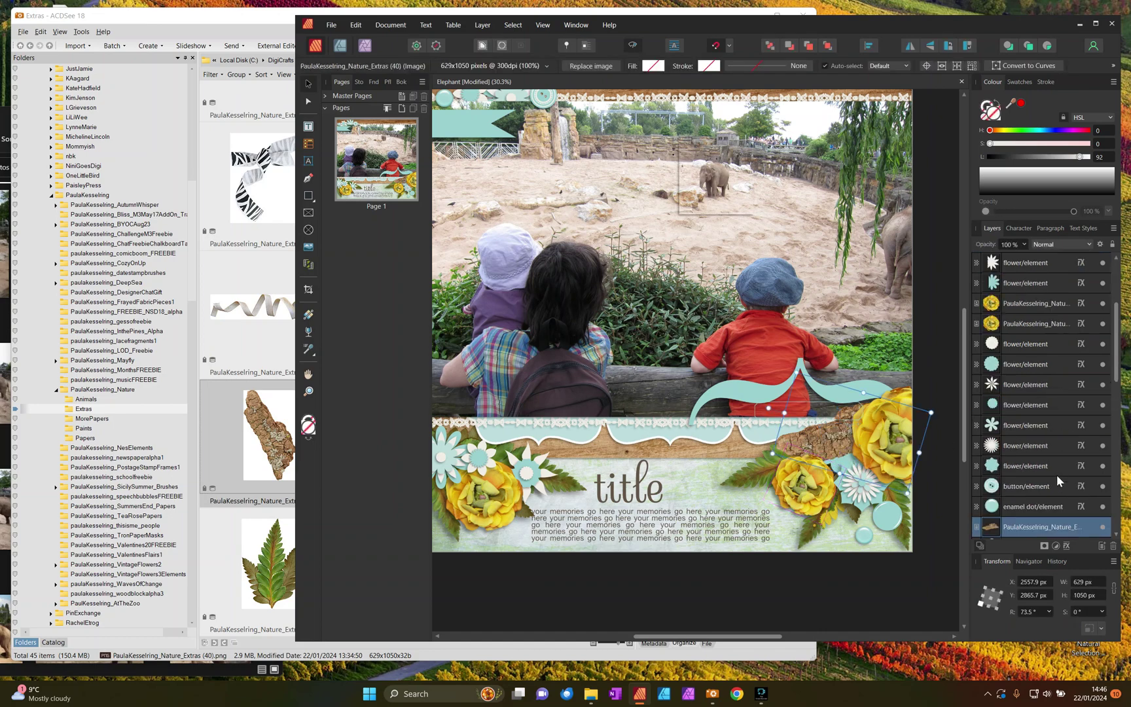
scroll(1057, 475, "down", 2)
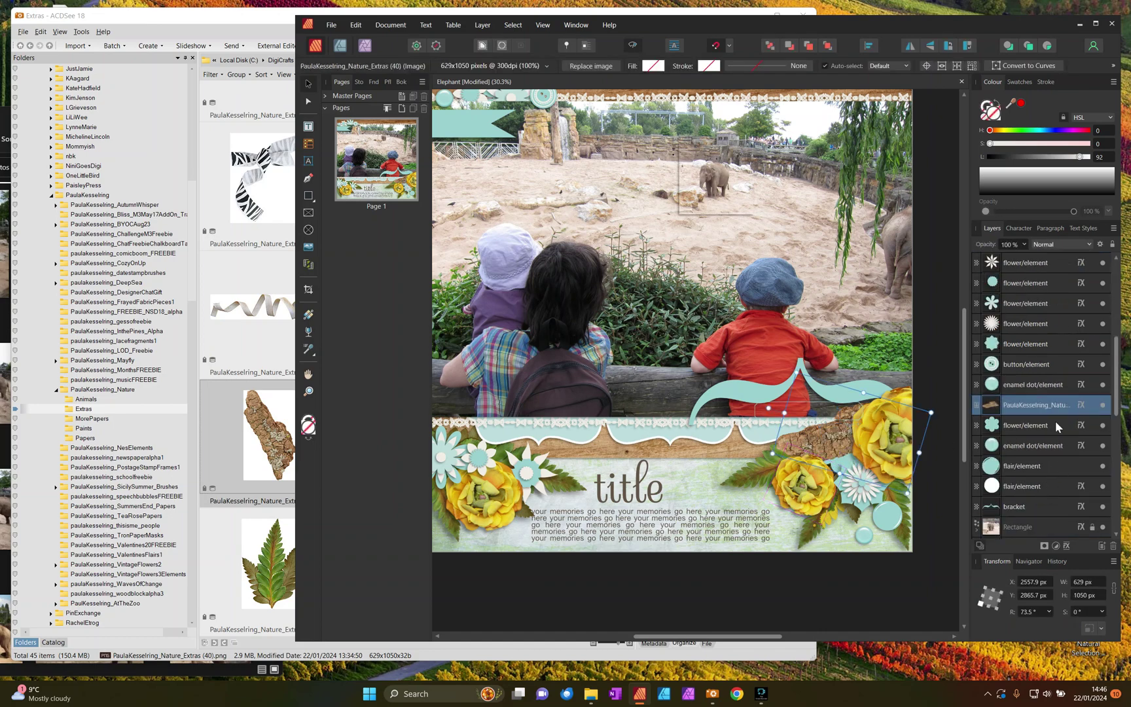
left_click(1055, 424)
key("Delete")
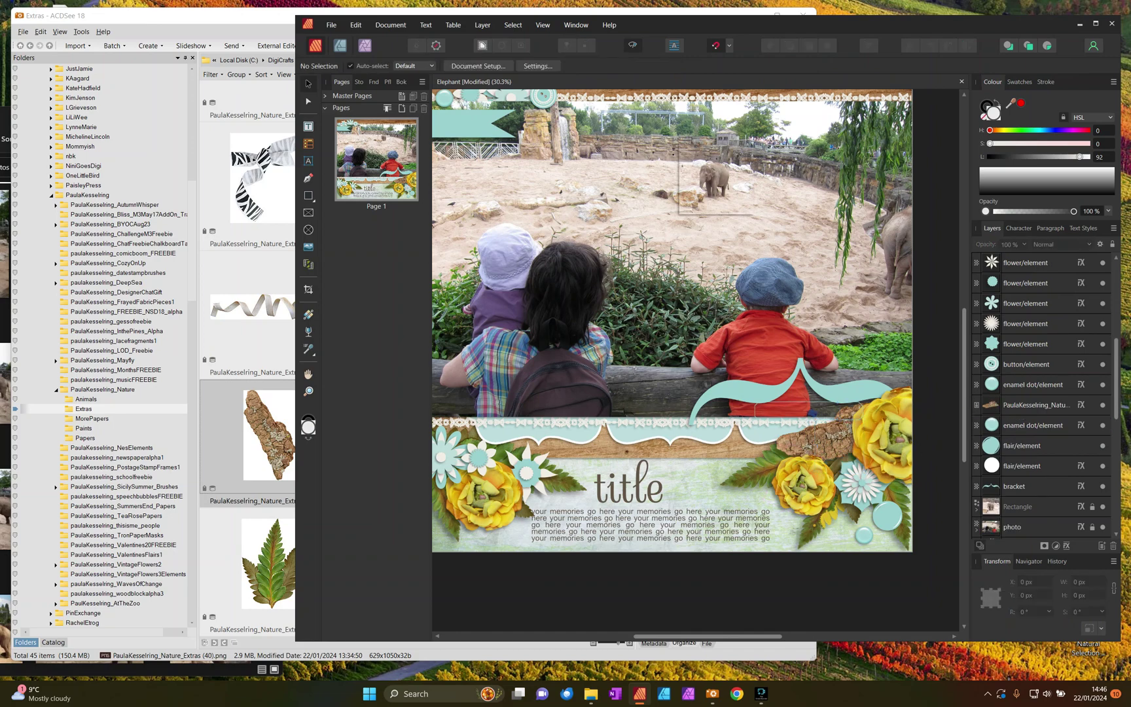
Step: Delete the teal bracket above the lower-right cluster and shift the bark piece slightly up and to the left
left_click(825, 444)
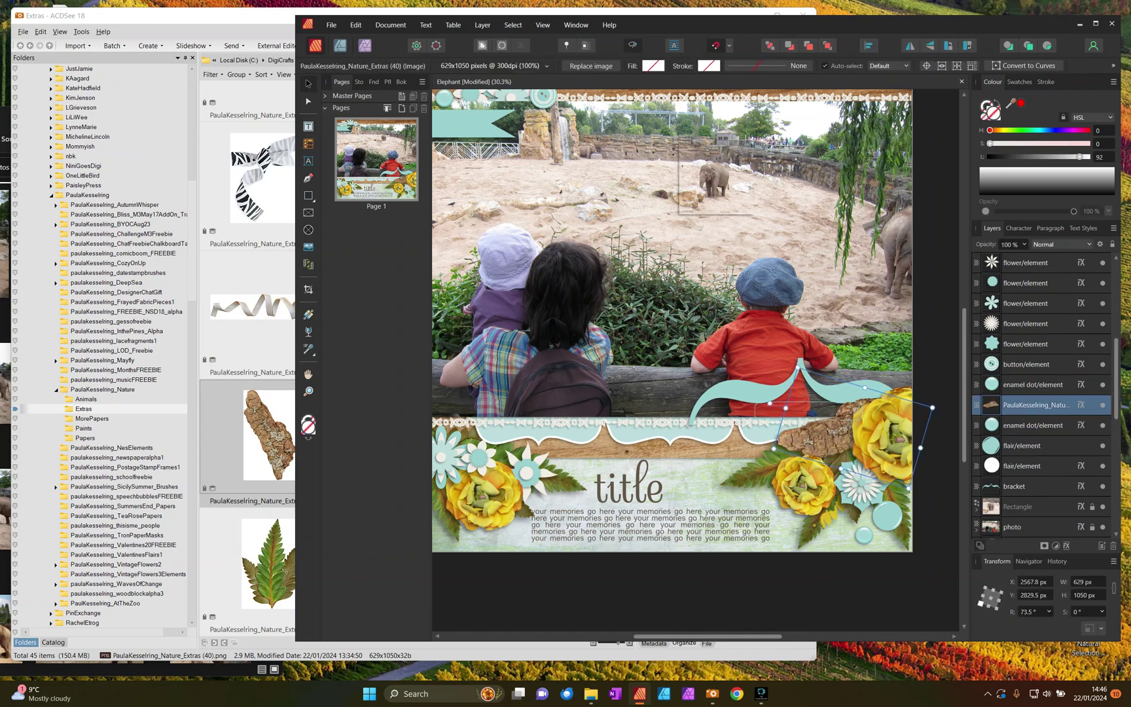
left_click(771, 400)
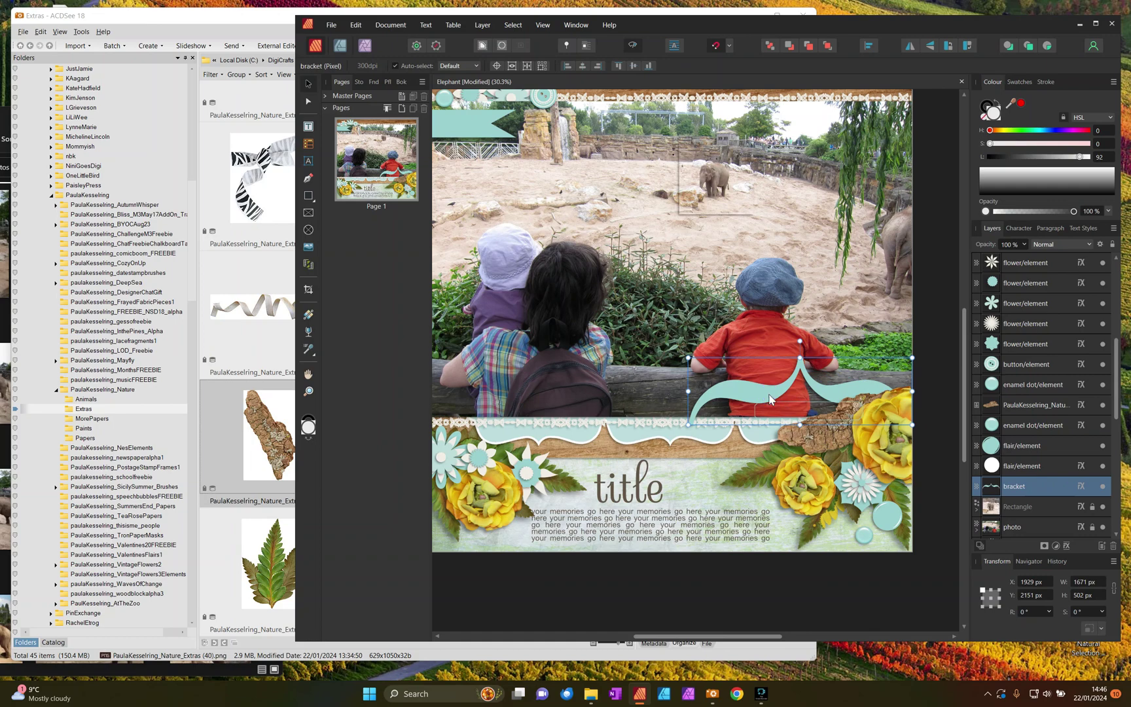
key("Delete")
left_click(815, 434)
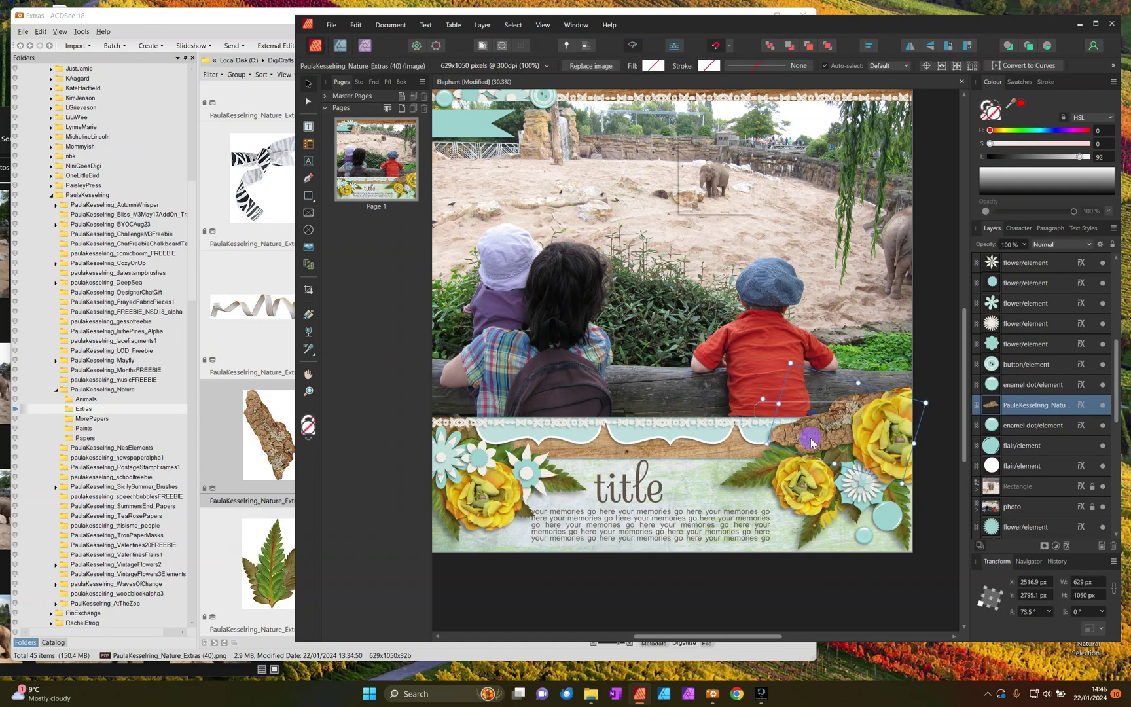
Step: Place the ribbon bow Nature_Extras (36).png from ACDSee behind the lower-right flowers, sized to about 879 × 1442 px, with a copied layer effect
left_click(275, 303)
left_click_drag(554, 177, 823, 404)
left_click_drag(916, 448, 895, 425)
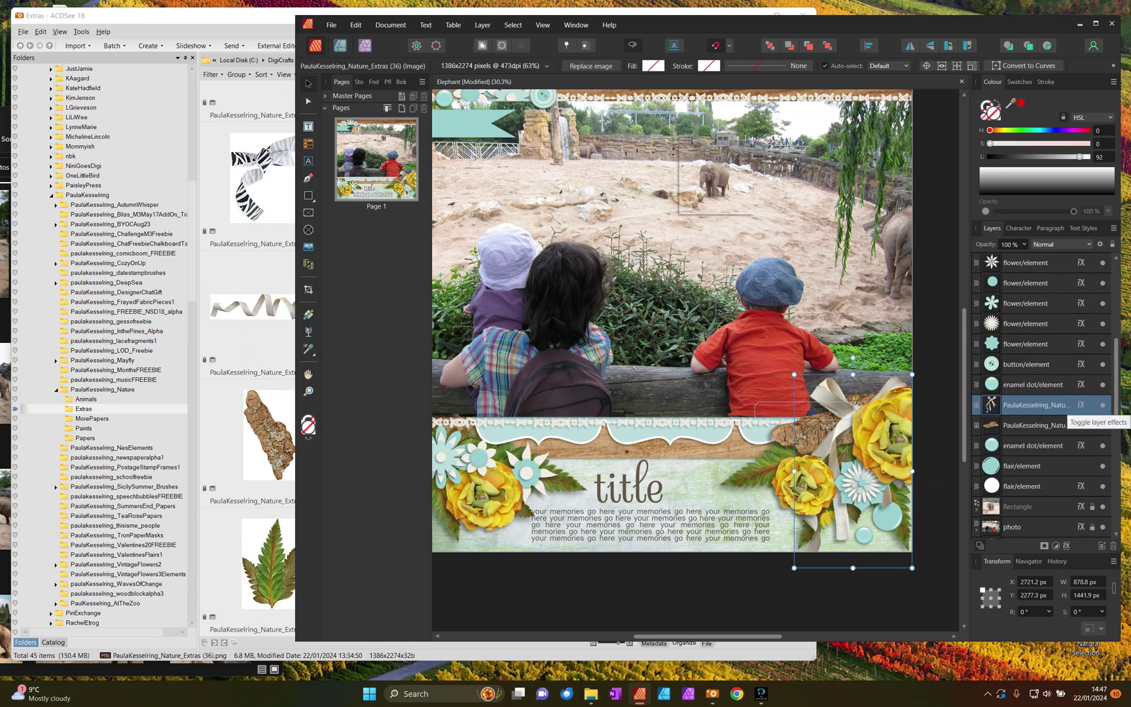
Step: Find the antelope coin Nature_Extras (14).png in ACDSee and place it over the leftmost template flower, about 424 px wide
left_click(276, 363)
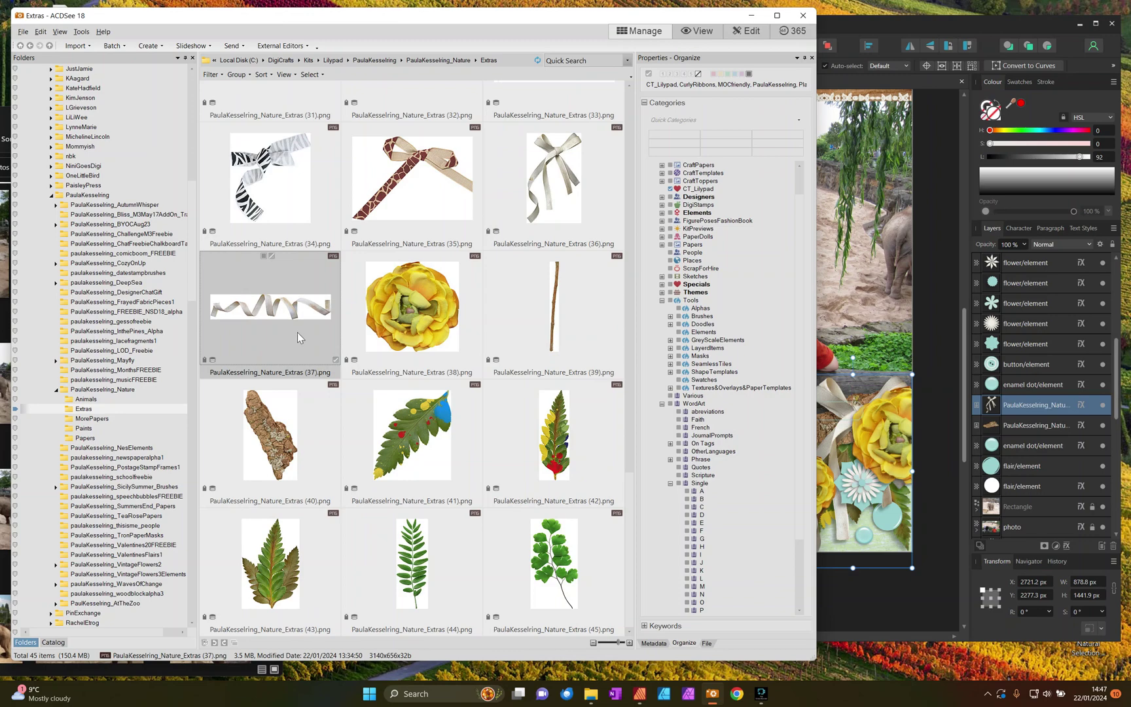
scroll(369, 317, "down", 8)
scroll(422, 275, "up", 5)
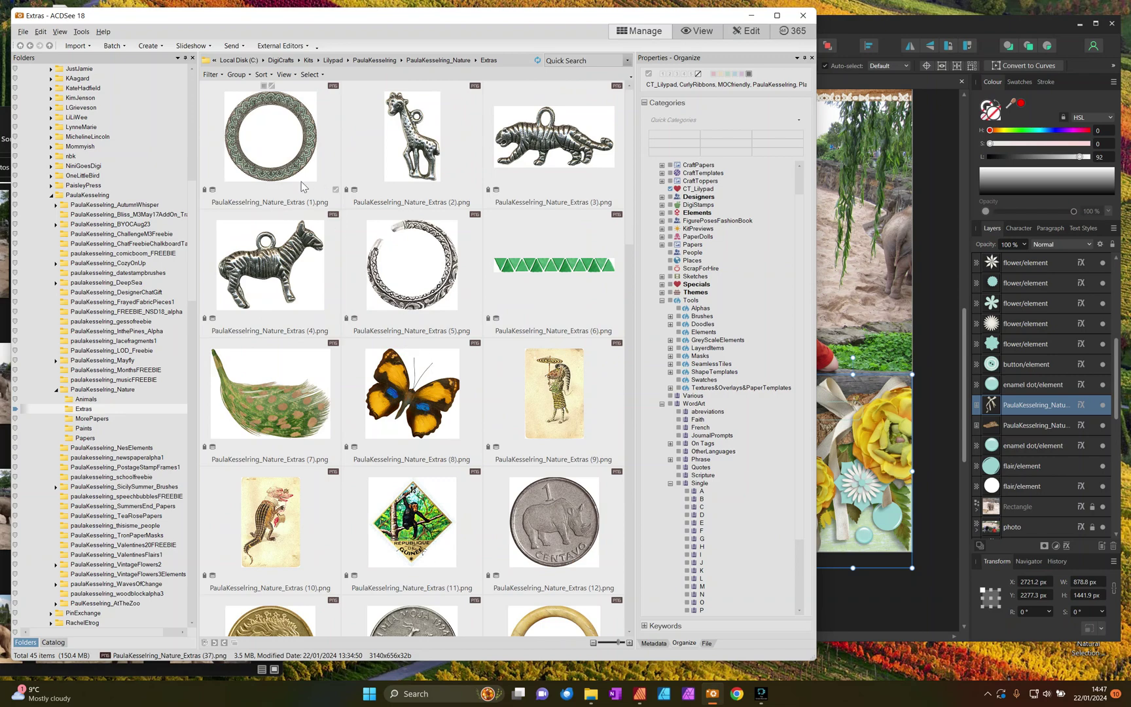
scroll(372, 271, "down", 1)
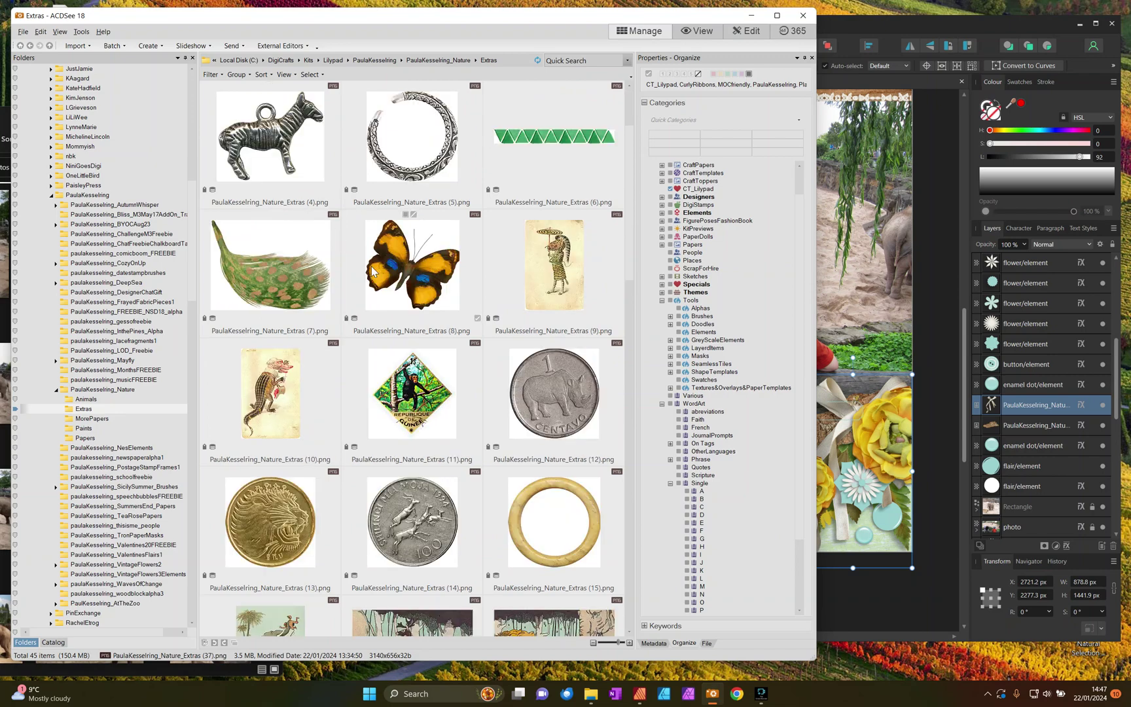
left_click(846, 492)
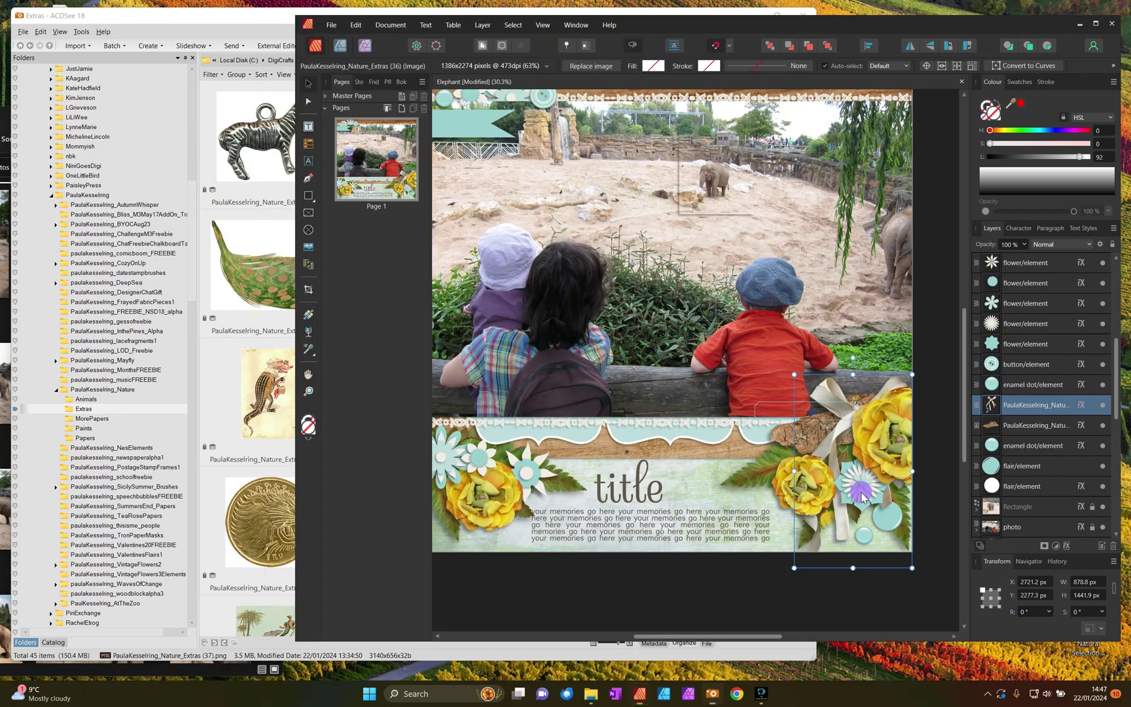
left_click(447, 456)
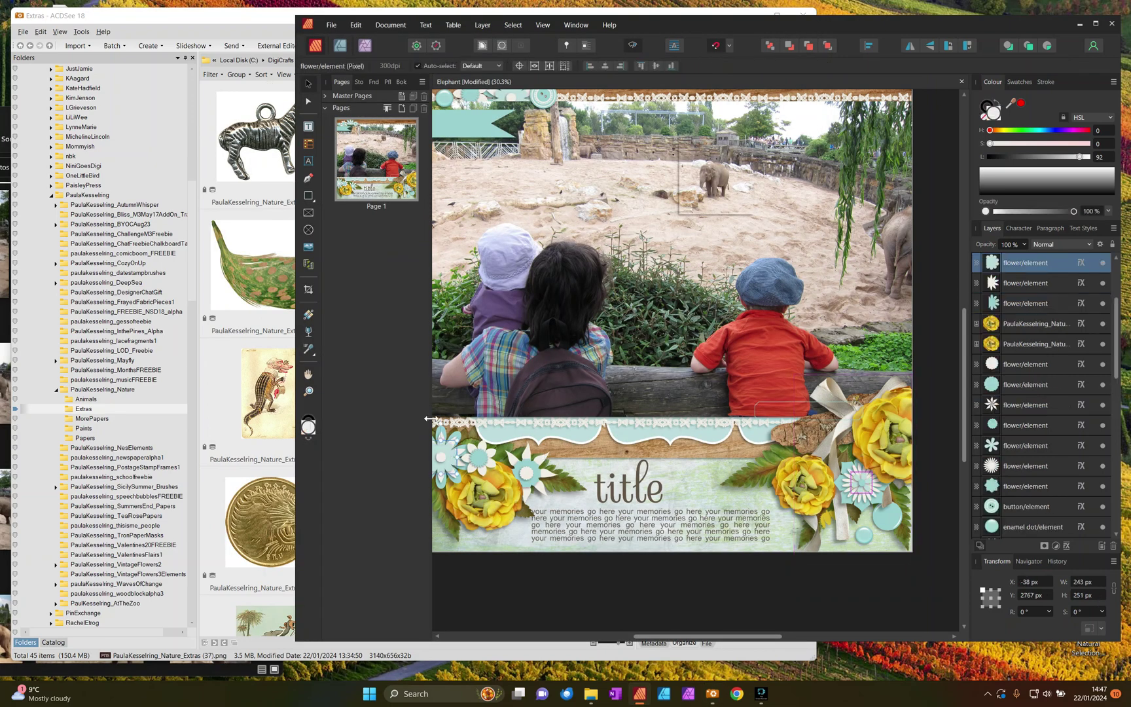
left_click(442, 489)
left_click(268, 510)
left_click_drag(412, 522, 462, 465)
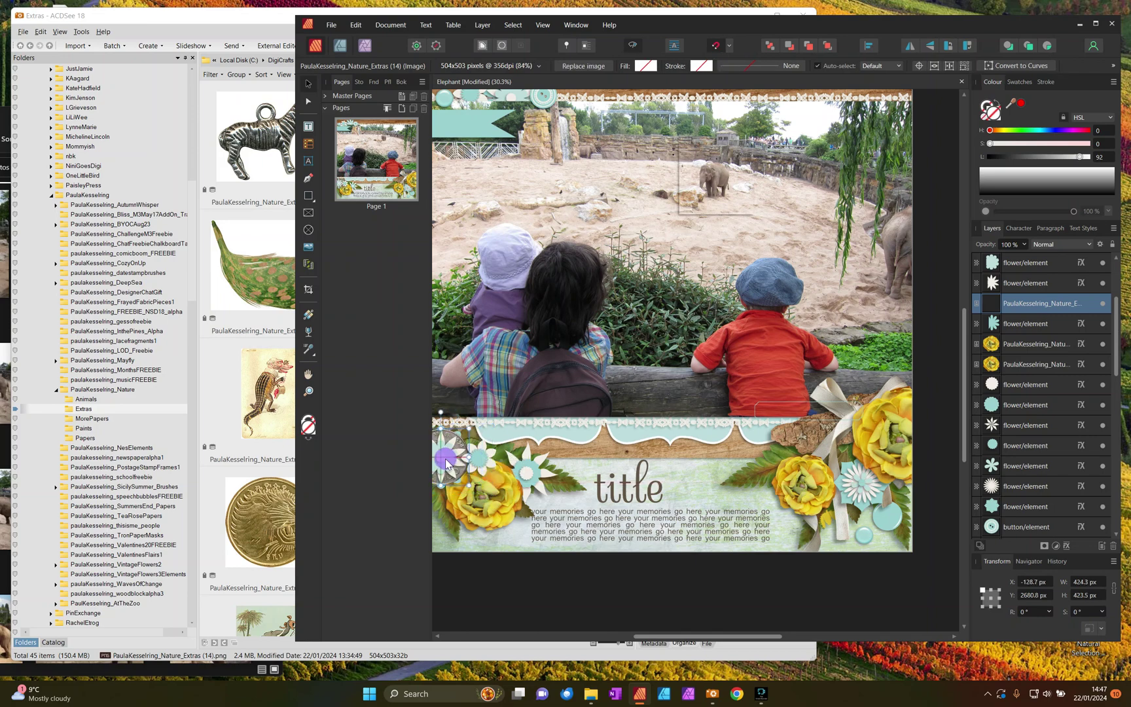
Step: Copy a layer effect to the coin and delete the stacked template flower layers around it
left_click(1067, 319)
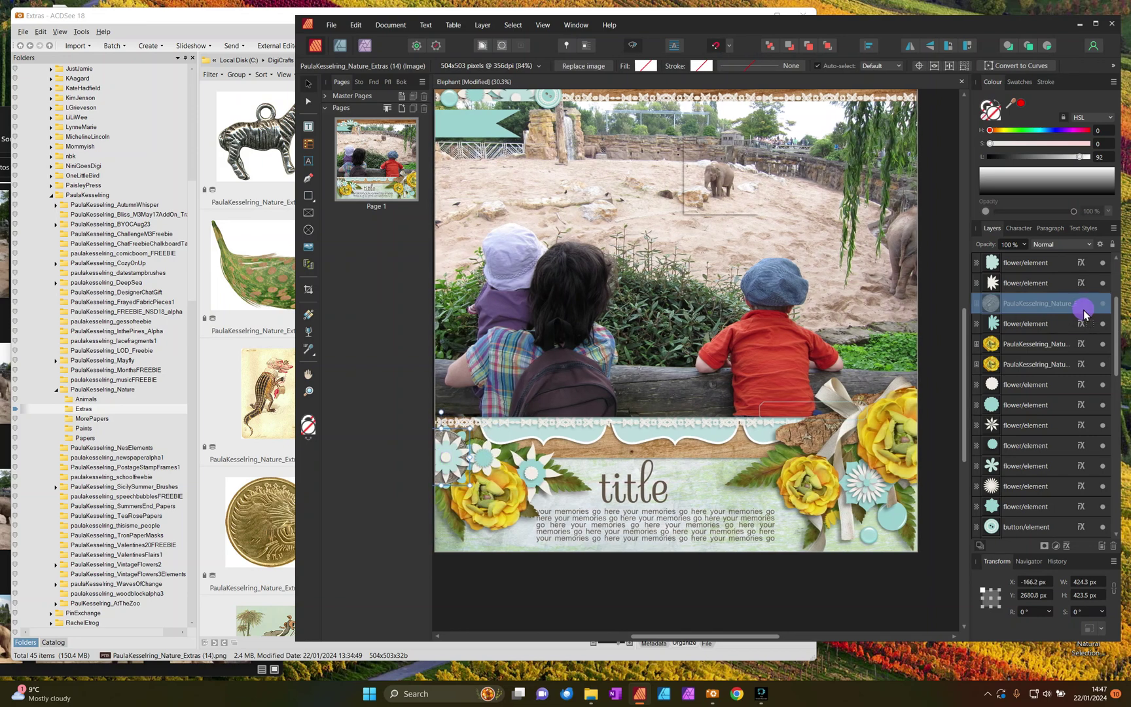
key("Delete")
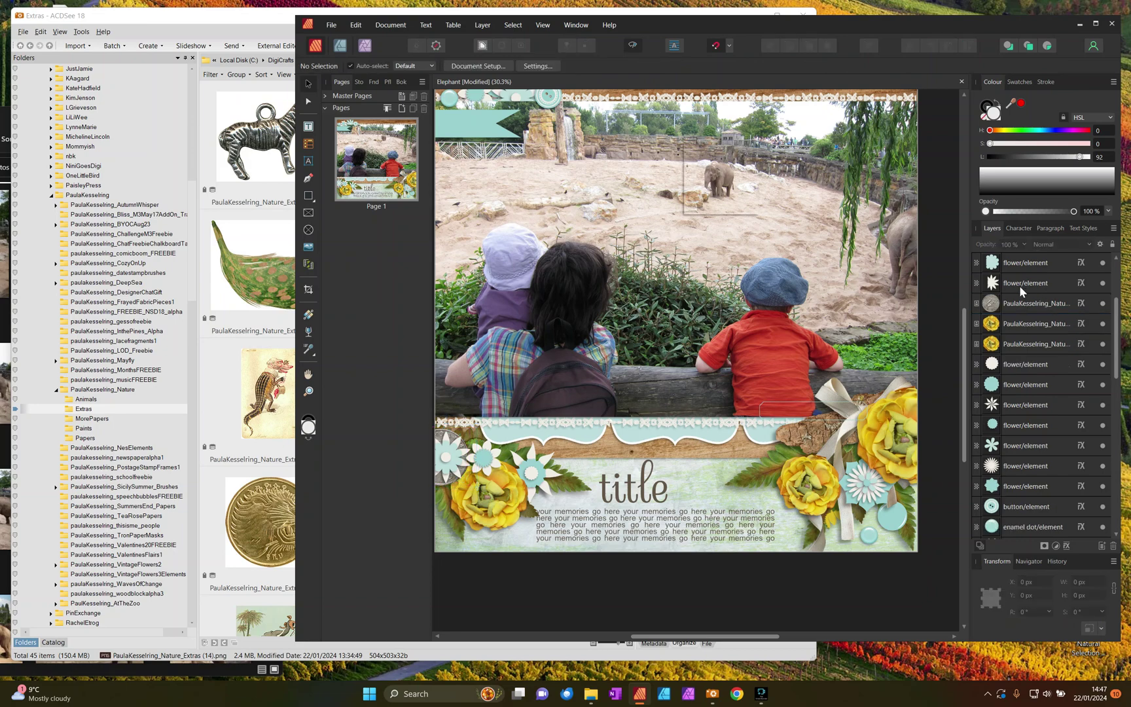
left_click(1020, 286)
key("Delete")
key("Delete")
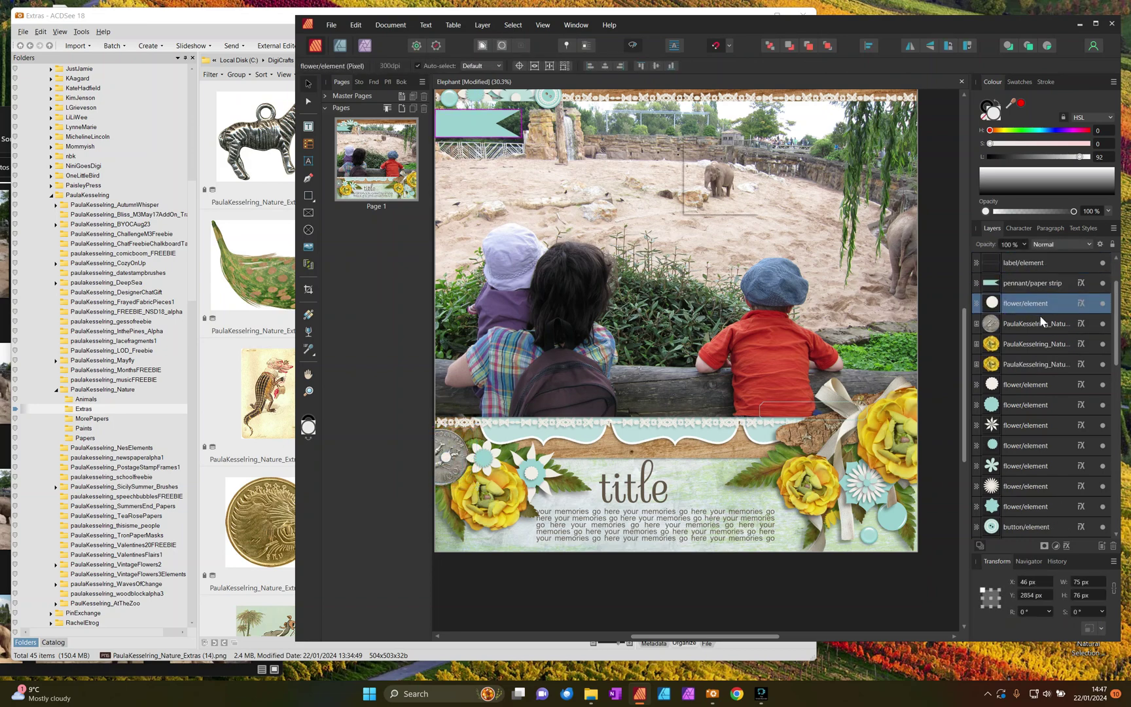
key("Delete")
Step: Place the round metal frame Nature_Extras (1).png from ACDSee over the template flower beside the title, sized to about 548 × 535 px
left_click(533, 451)
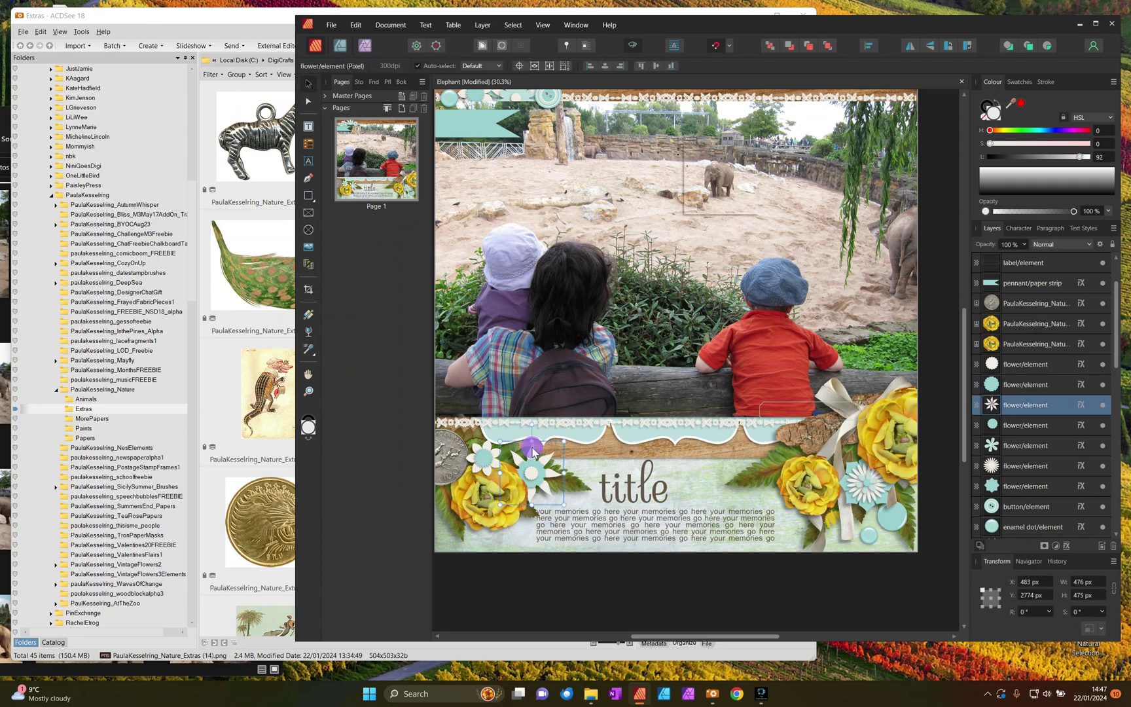
left_click(252, 415)
scroll(423, 171, "up", 2)
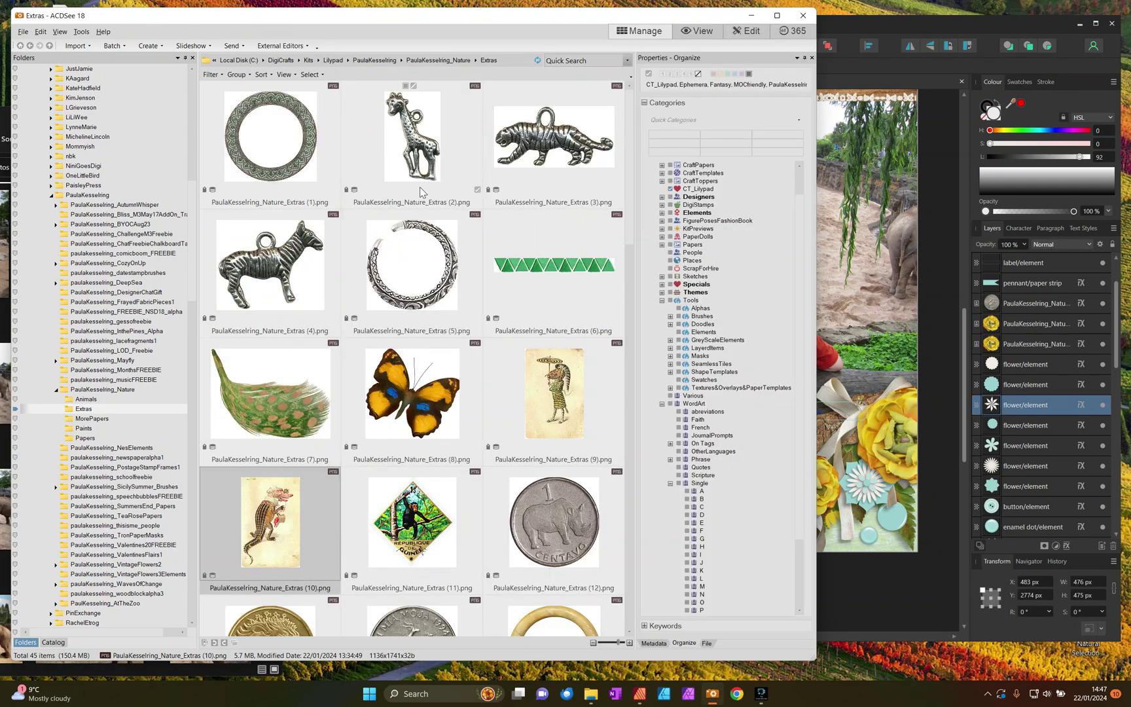
left_click(303, 138)
left_click_drag(835, 371, 695, 379)
left_click_drag(770, 224, 554, 436)
left_click_drag(517, 472, 525, 468)
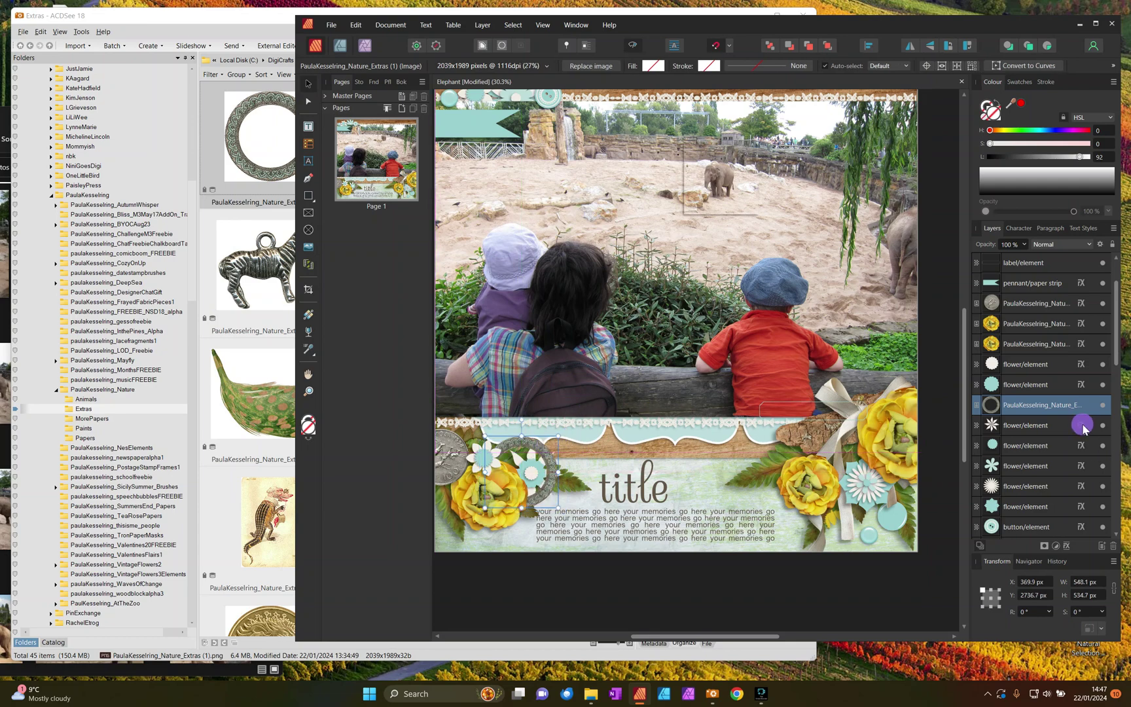
Step: Copy a layer effect to the round metal frame and delete the template flower layers at its centre
left_click(1033, 424)
left_click_drag(1031, 422, 1012, 364)
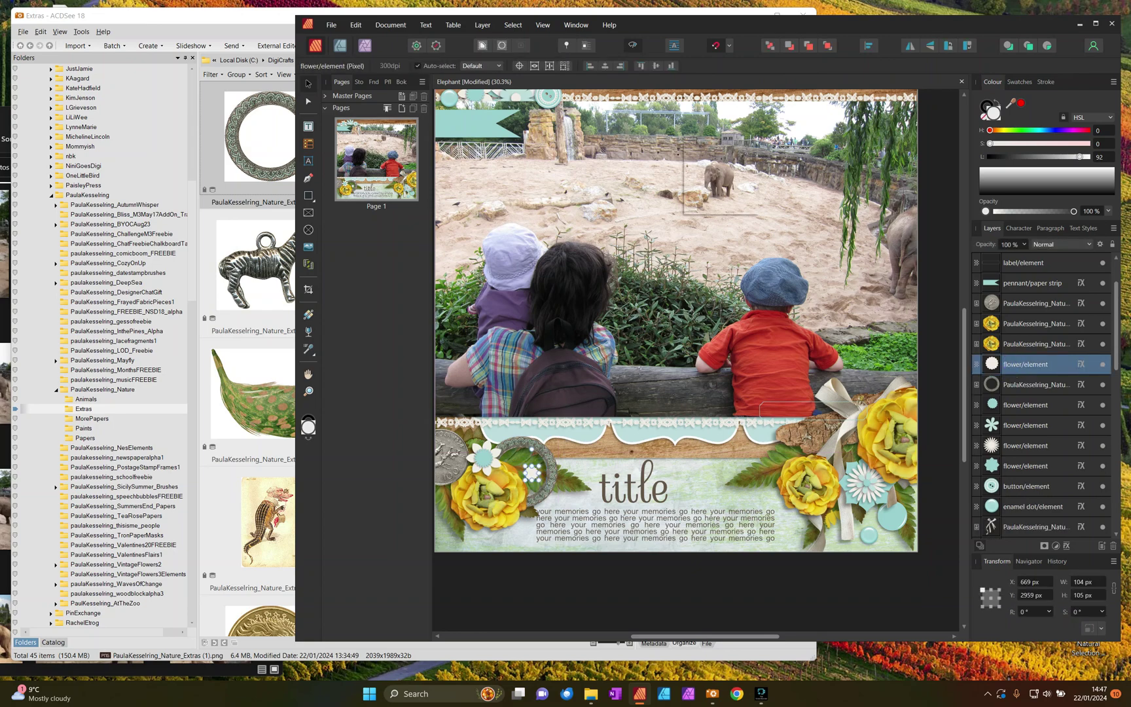
key("Delete")
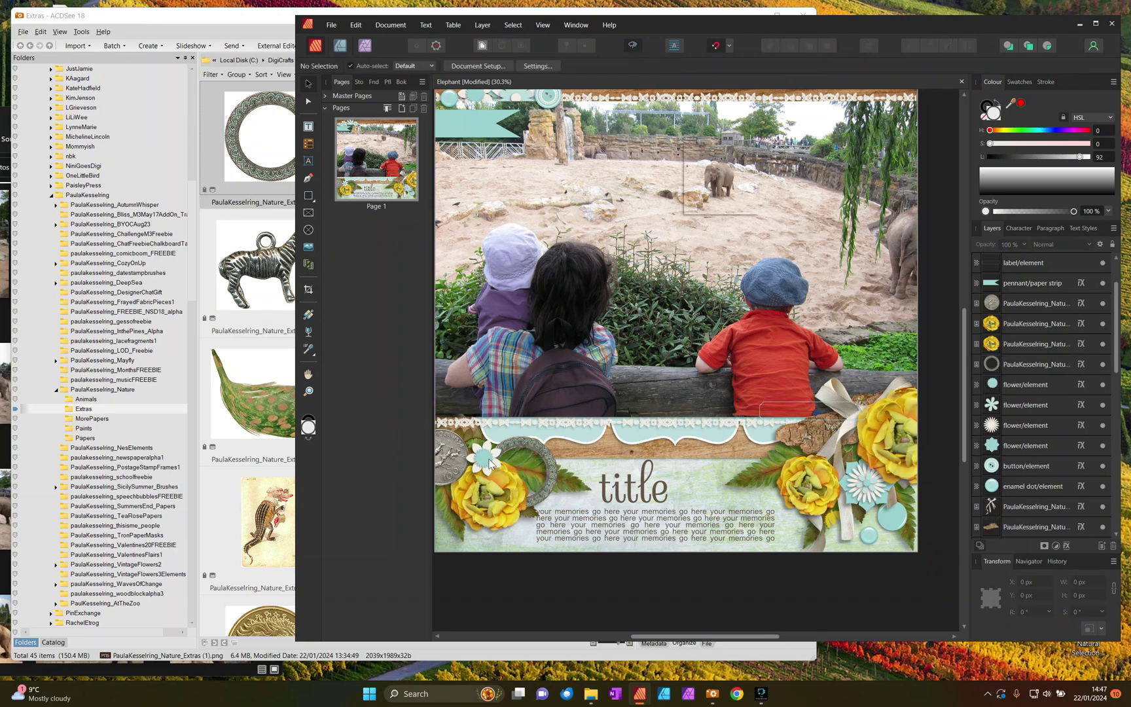
Step: Place the open metal ring Nature_Extras (5).png around the lower-right template flower, sized to about 509 × 505 px and rotated to about -86.3°
left_click(868, 510)
left_click(270, 99)
left_click_drag(419, 263, 854, 391)
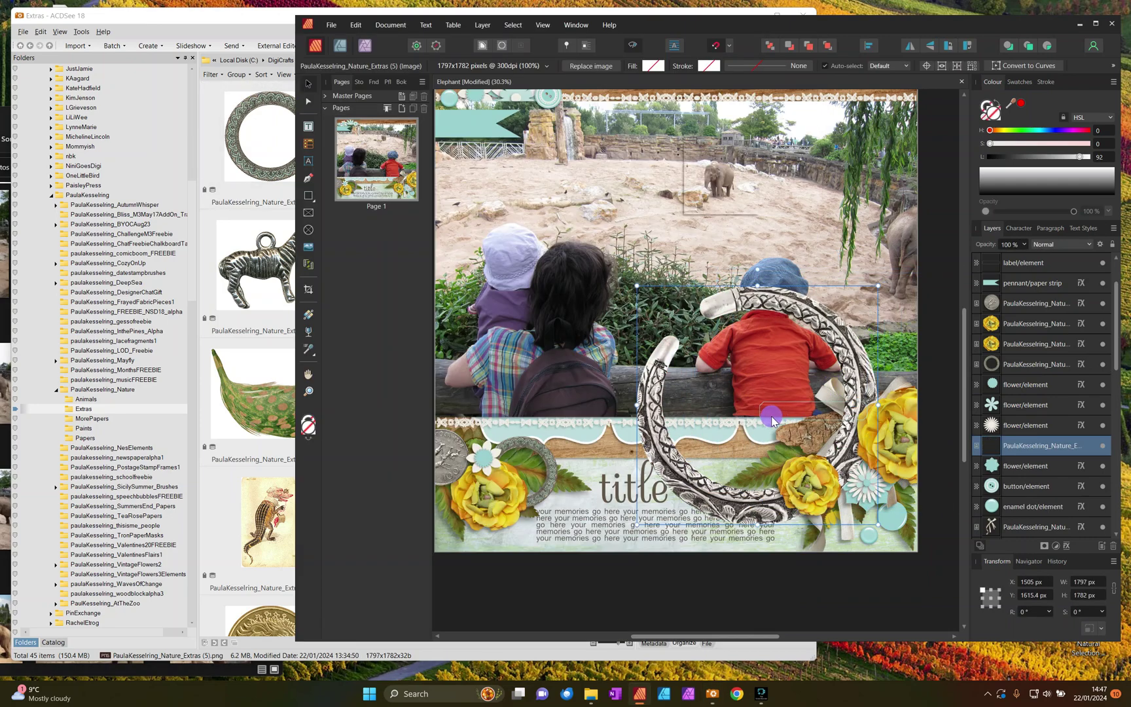
left_click_drag(637, 286, 880, 470)
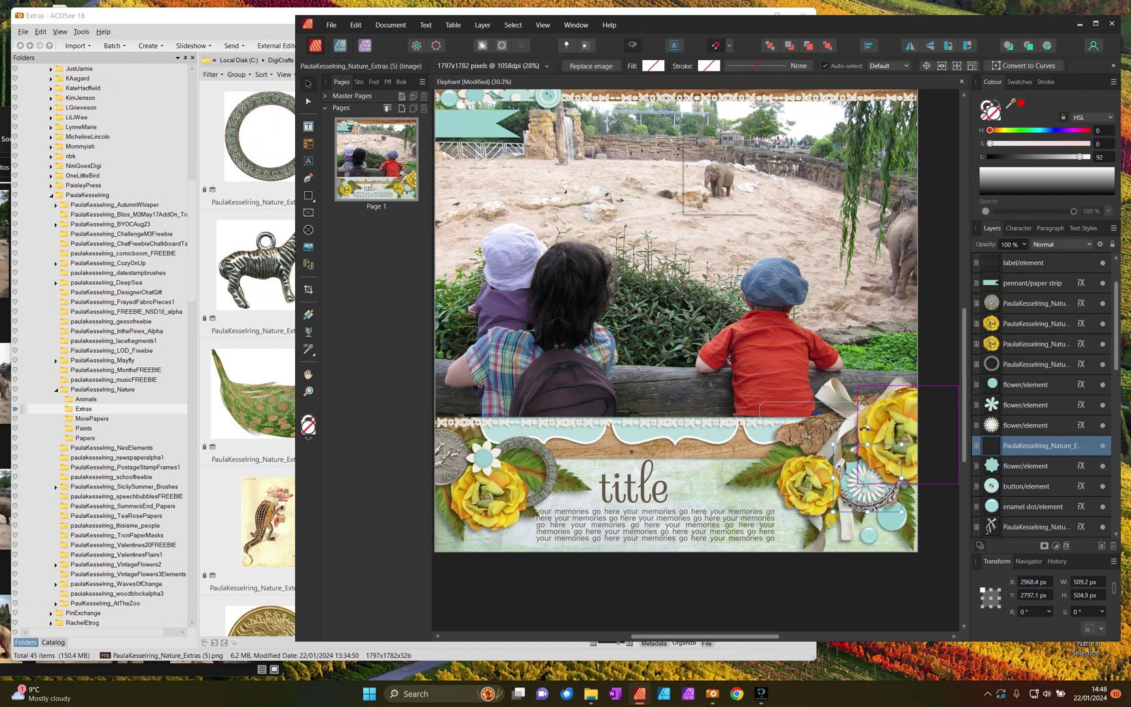
left_click_drag(868, 427, 917, 474)
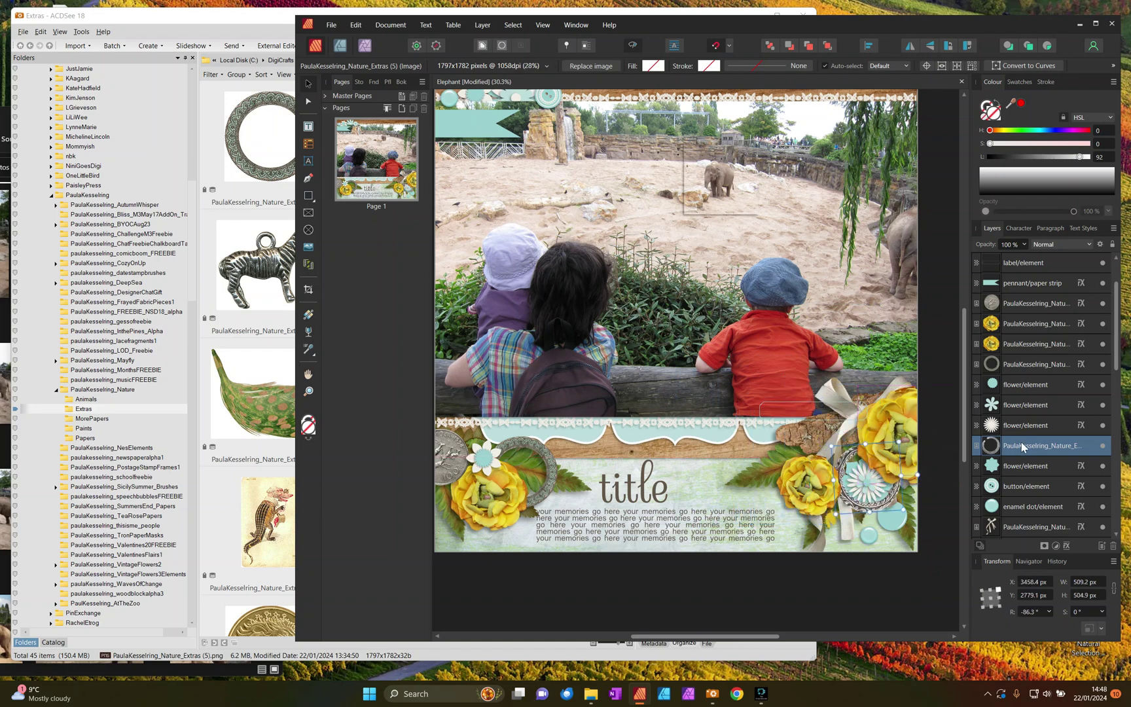
Step: Copy a layer effect to the open metal ring and delete the template flower layers inside it, undoing any excess deletions
left_click(1046, 466)
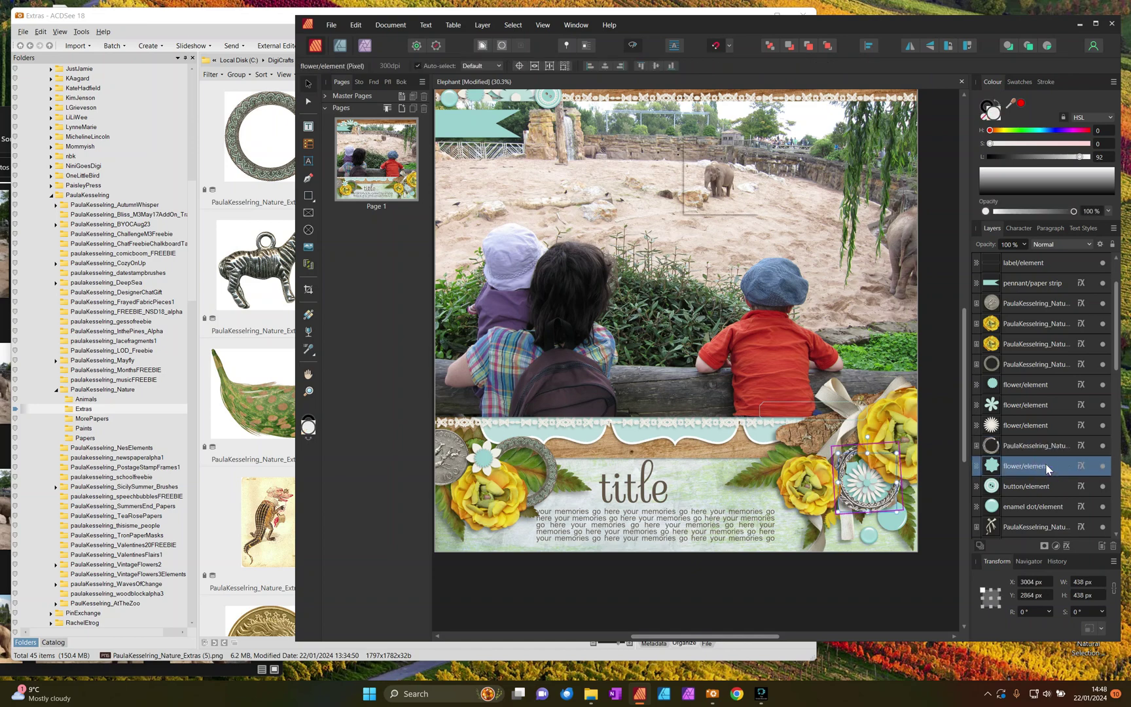
key("Delete")
left_click(1013, 445)
left_click(1025, 425)
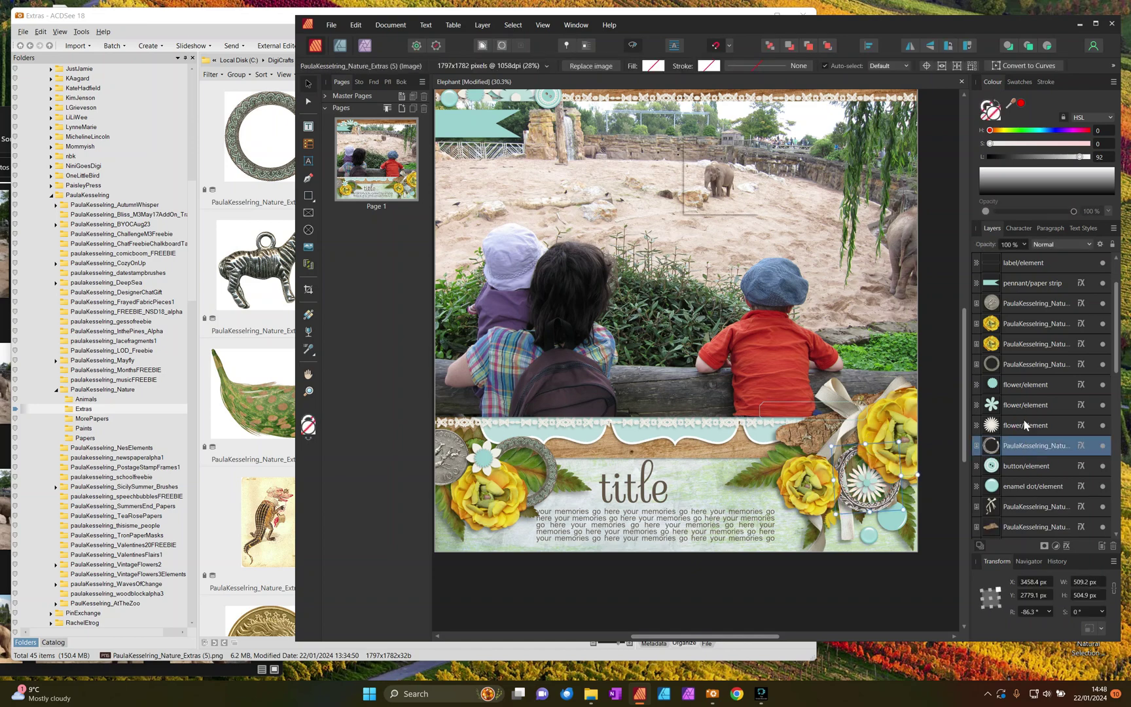
key("Delete")
left_click(1010, 403)
key("Delete")
left_click(1009, 384)
key("Delete")
key("ctrl+z")
key("ctrl+z")
key("ctrl+z")
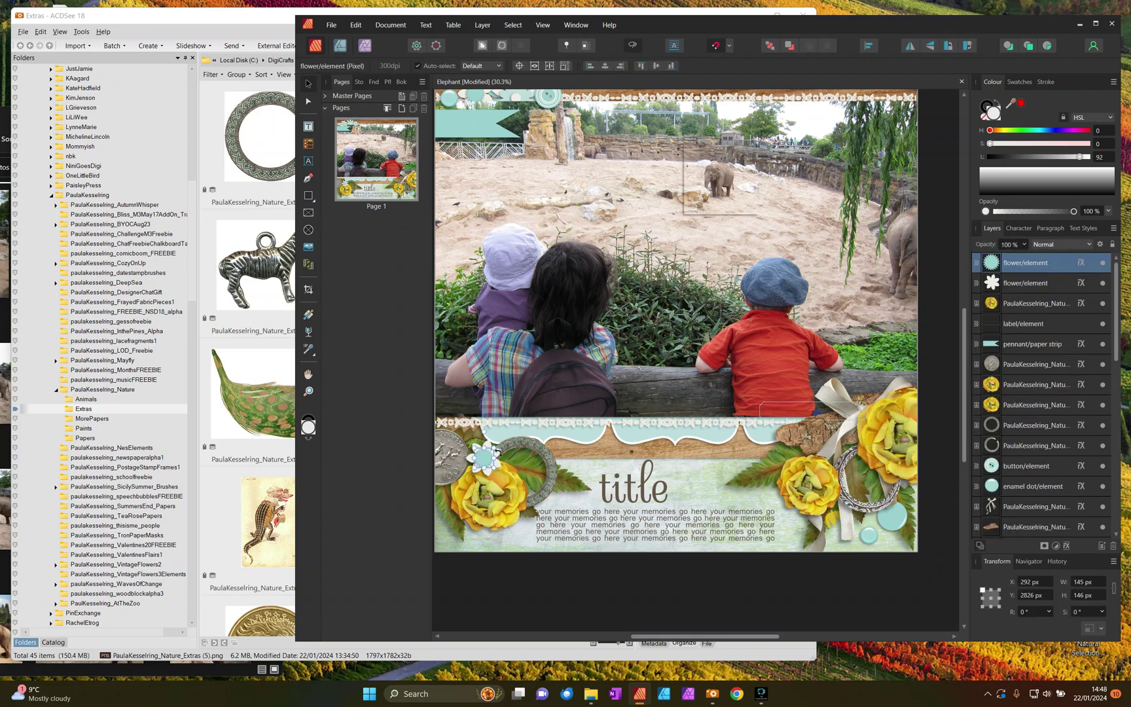
Step: Replace the small lower-left template flower with the brown button Nature_Extras (21).png, about 264 × 267 px, and copy a layer effect to it
key("Delete")
left_click(259, 362)
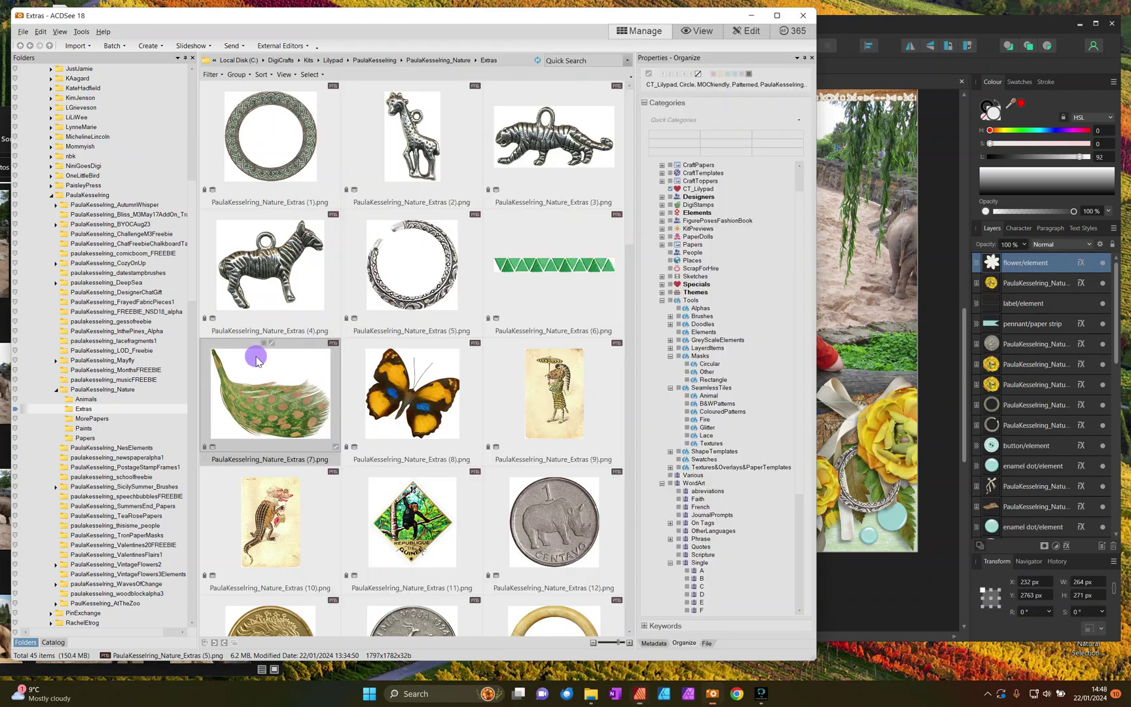
scroll(258, 362, "down", 4)
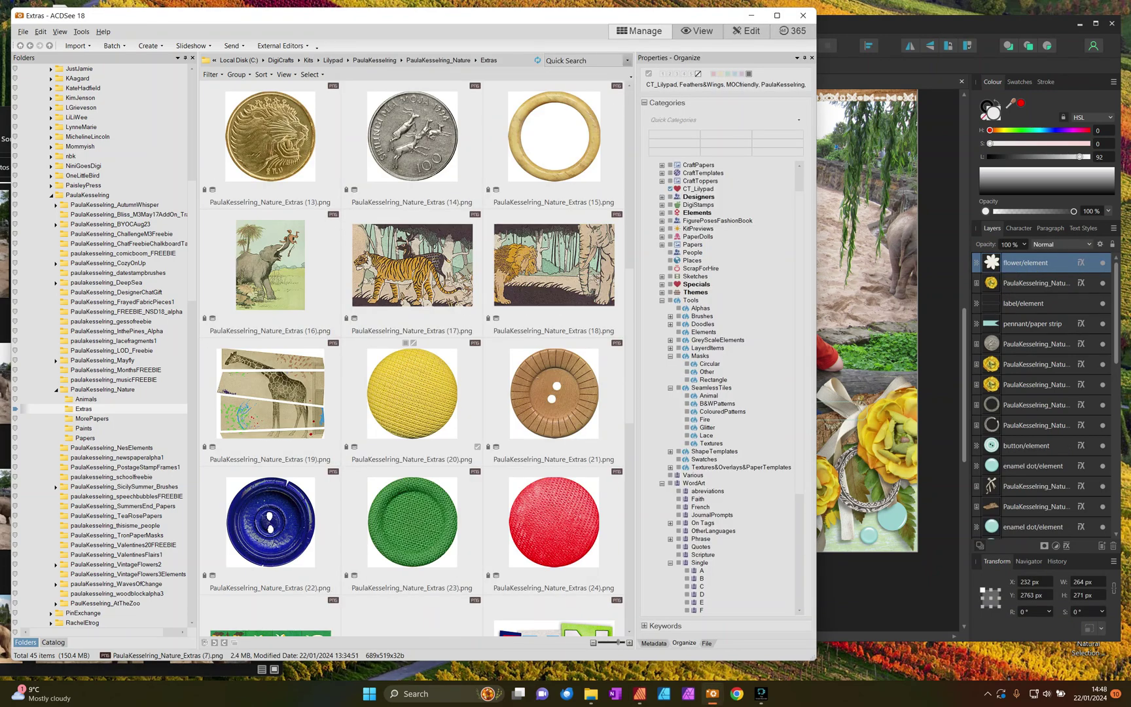
scroll(412, 393, "down", 1)
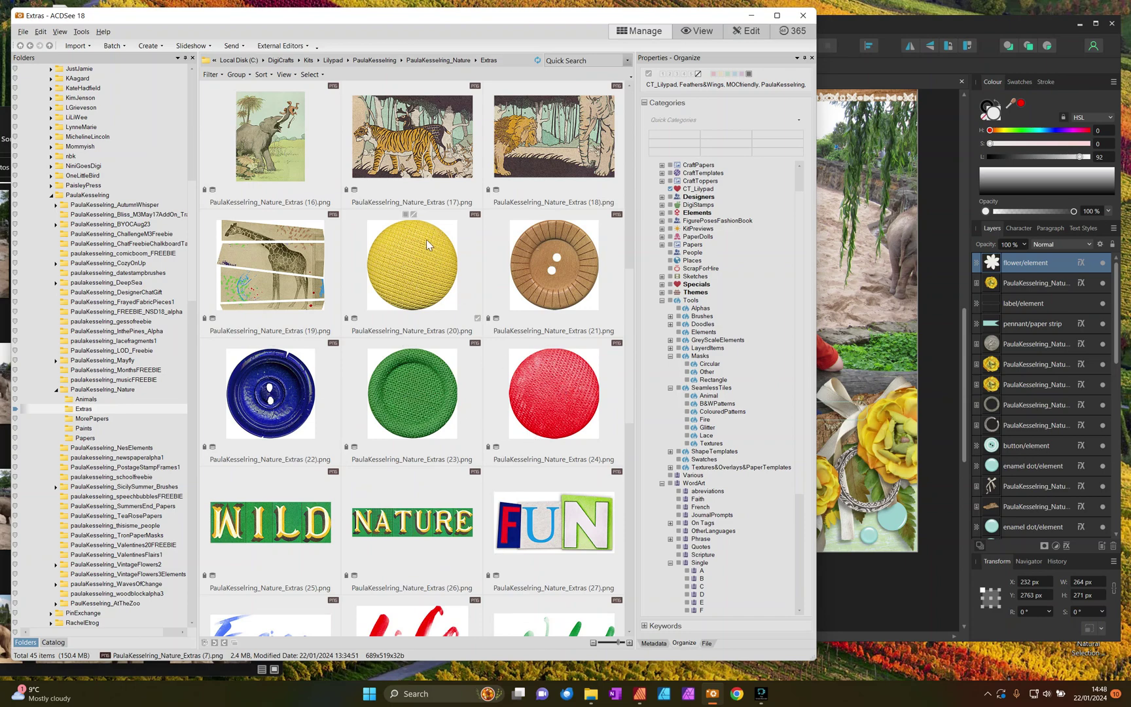
mouse_move(515, 9)
left_mouse_down()
mouse_move(74, 125)
mouse_move(499, 10)
left_mouse_up()
left_click(534, 265)
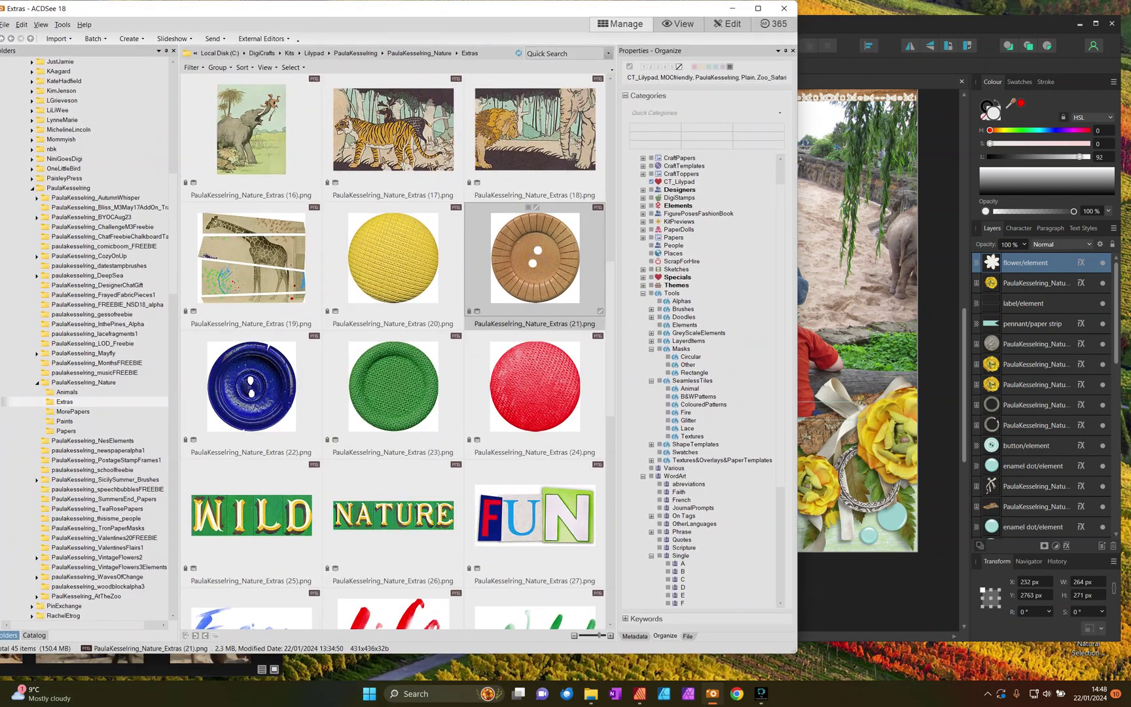
left_click_drag(532, 275, 469, 459)
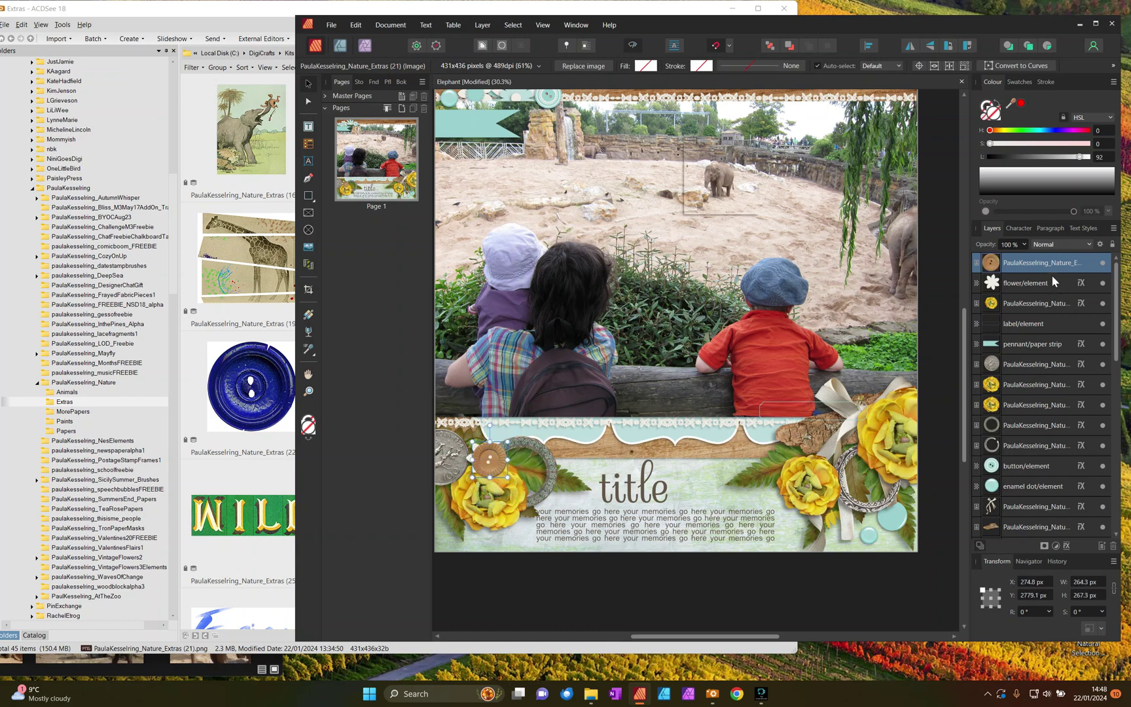
left_click_drag(1041, 263, 1037, 283)
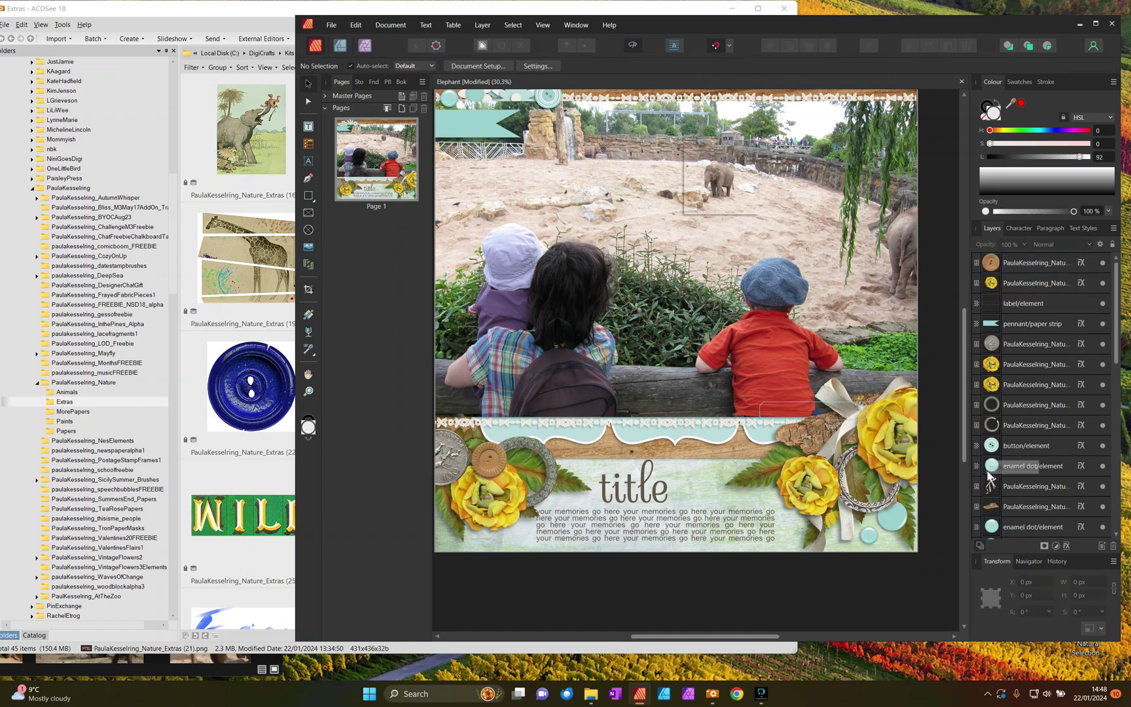
Step: Find the layers of the large flair in the lower-right cluster and delete its teal layer
left_click(905, 526)
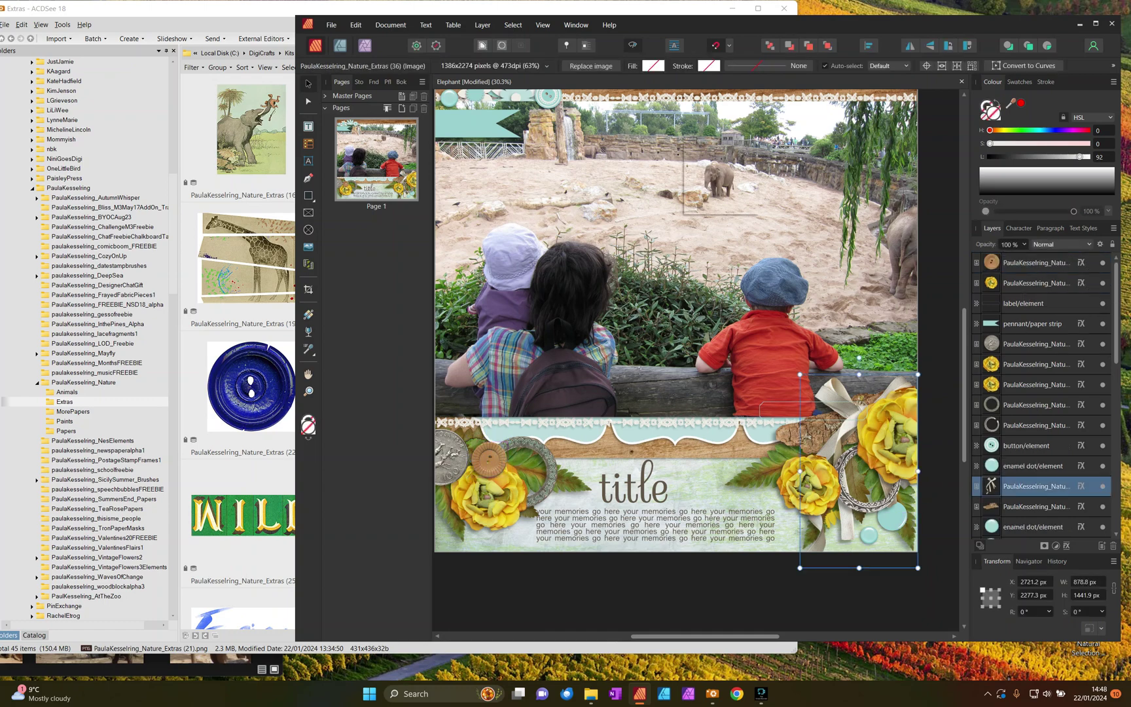
left_click(1012, 465)
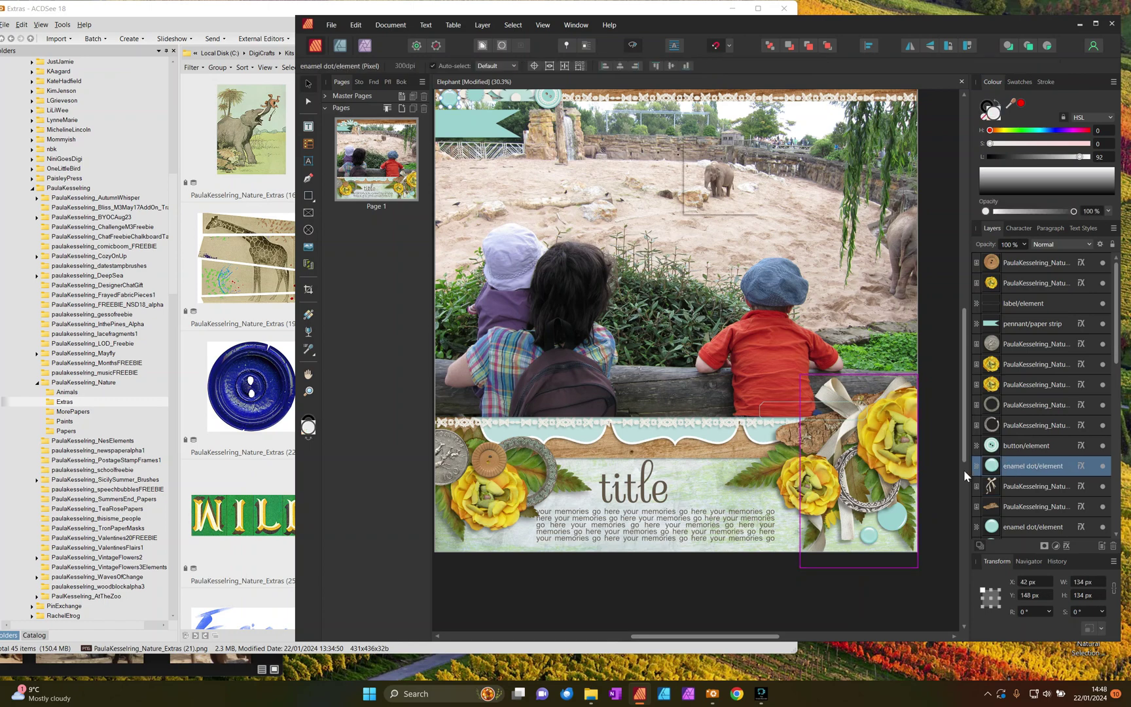
left_click(988, 528)
scroll(1008, 487, "down", 2)
left_click(1021, 425)
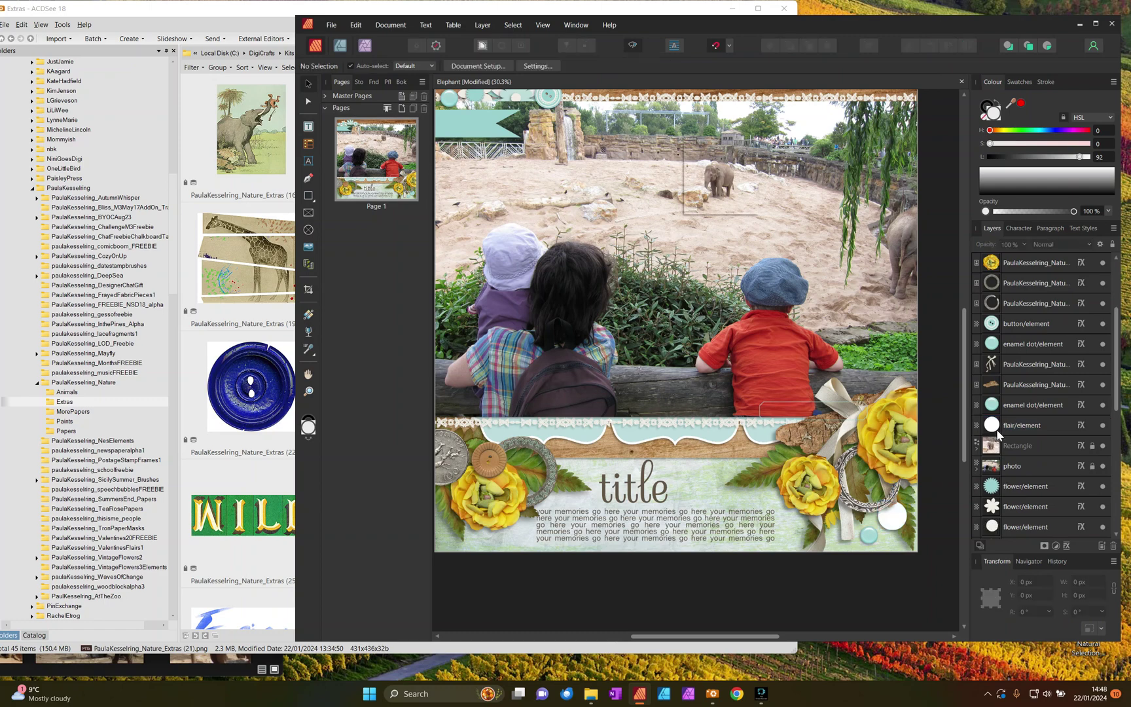
key("Delete")
Step: Place the yellow button Nature_Extras (20).png from ACDSee over the white flair in the lower-right cluster, about 222 px wide
left_click(251, 258)
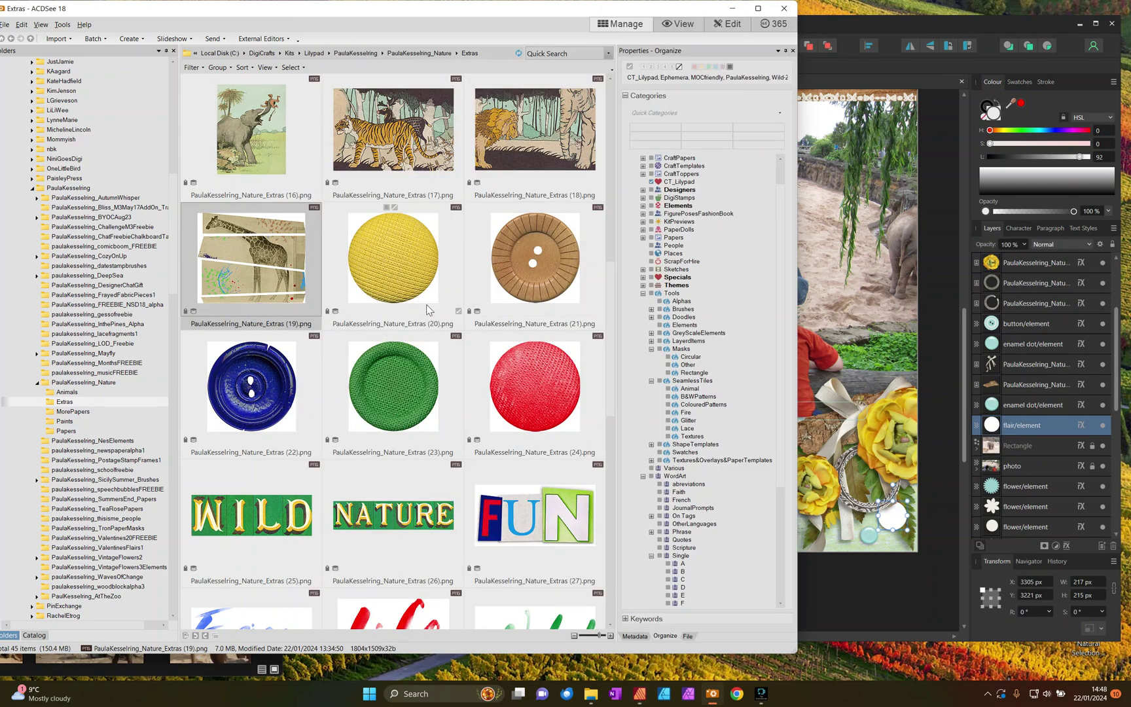
left_click(396, 262)
mouse_move(884, 522)
left_mouse_down()
mouse_move(906, 496)
mouse_move(895, 507)
left_mouse_up()
left_click_drag(886, 524, 896, 520)
key("ctrl+z")
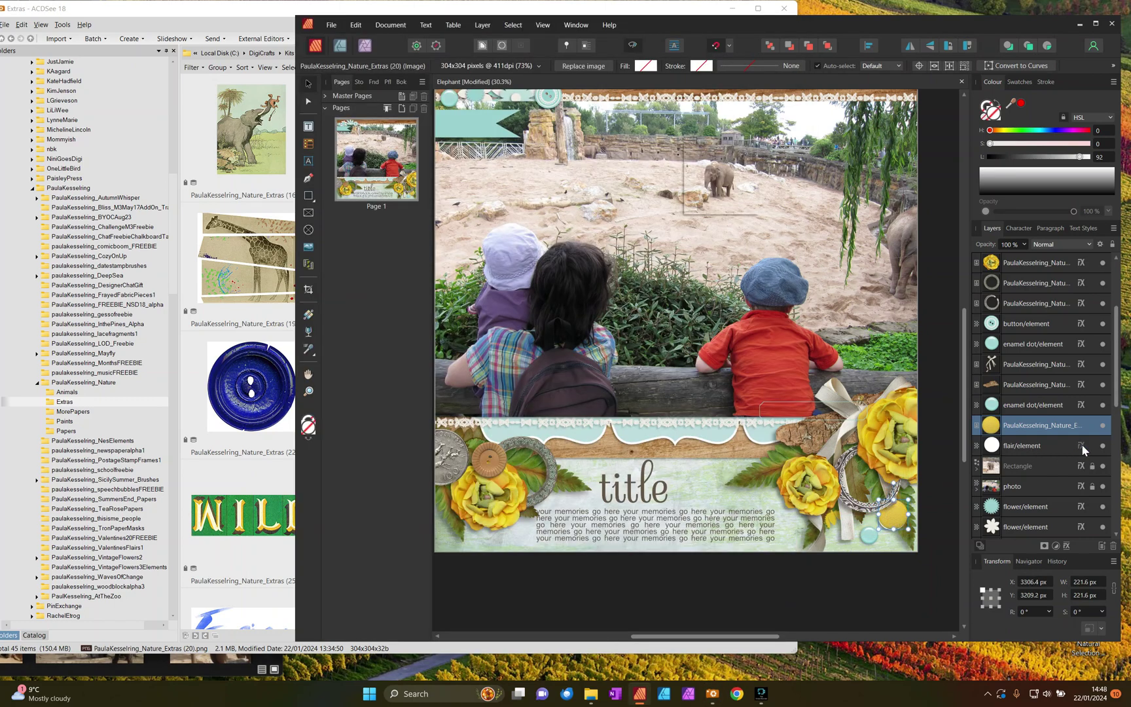
Step: Delete the white flair layer beneath the yellow button in the lower-right cluster
left_click(1031, 442)
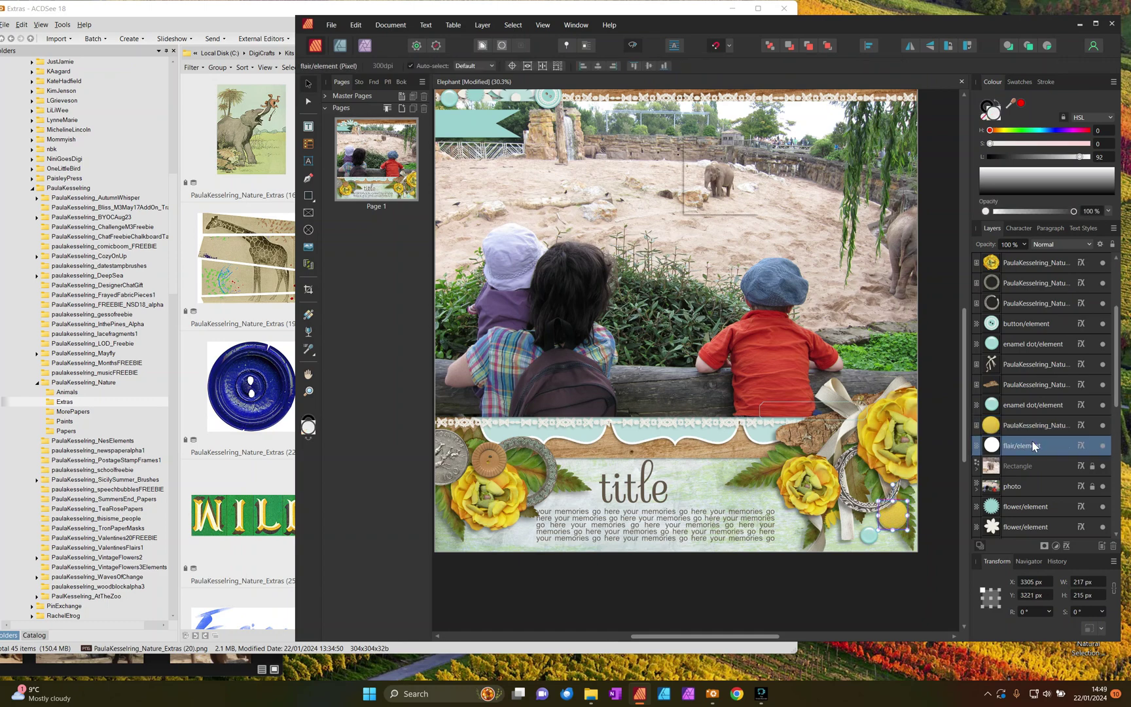
key("Delete")
Step: Replace the lower-right enamel dot with the blue button Nature_Extras (22).png from ACDSee, about 142 × 144 px and rotated about -28°
left_click(242, 356)
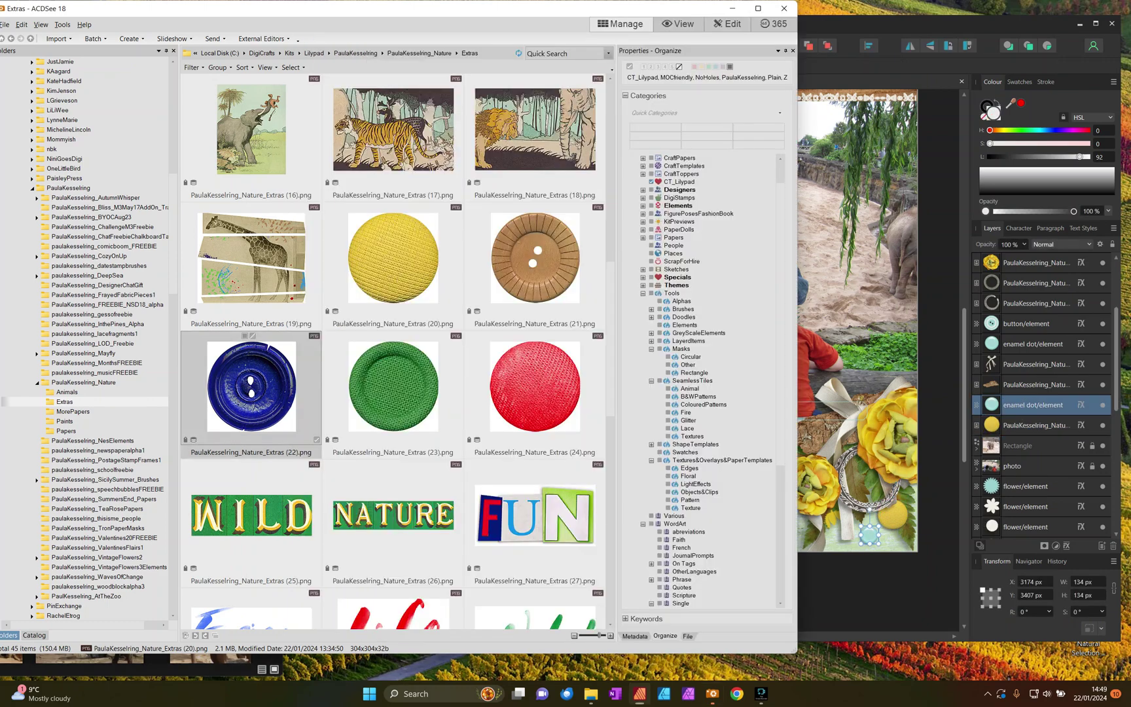
left_click_drag(247, 393, 844, 530)
left_click_drag(834, 519, 863, 535)
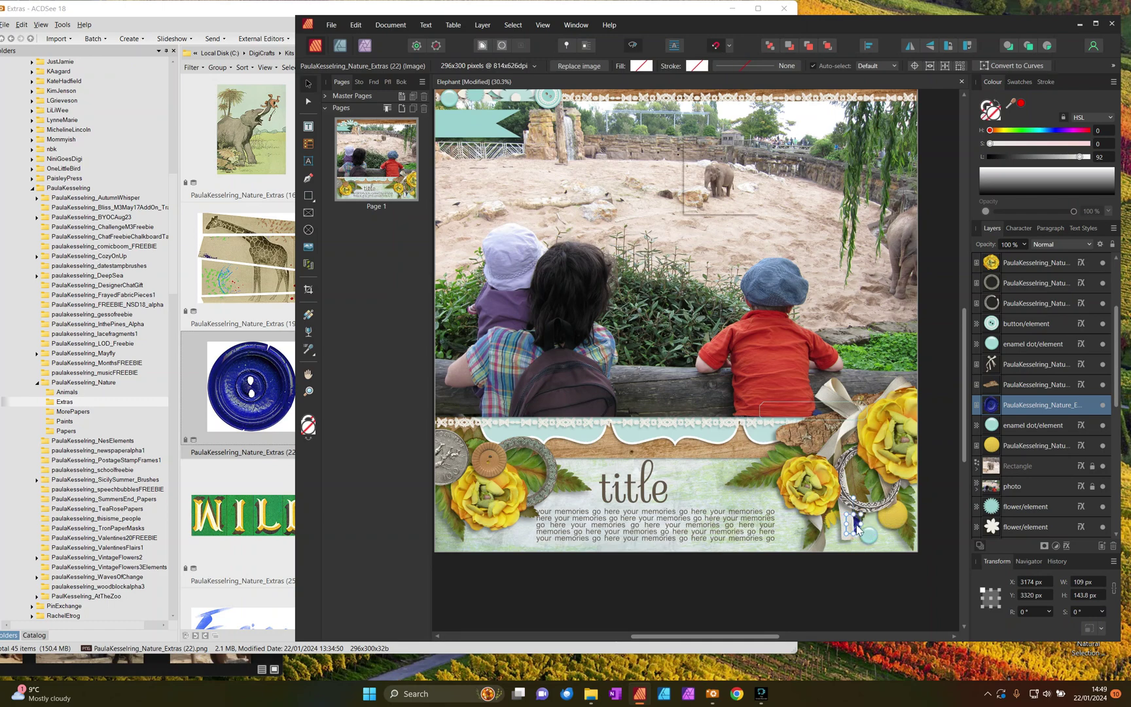
key("ctrl+z")
left_click_drag(837, 531, 898, 522)
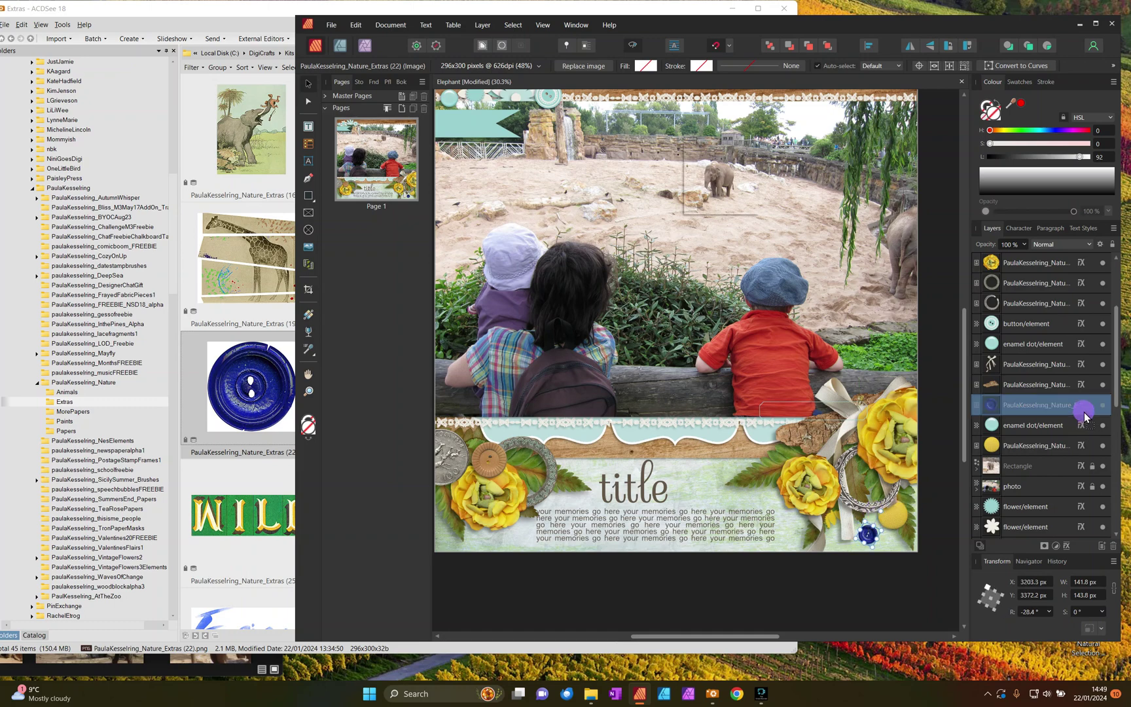
left_click(1026, 426)
key("Delete")
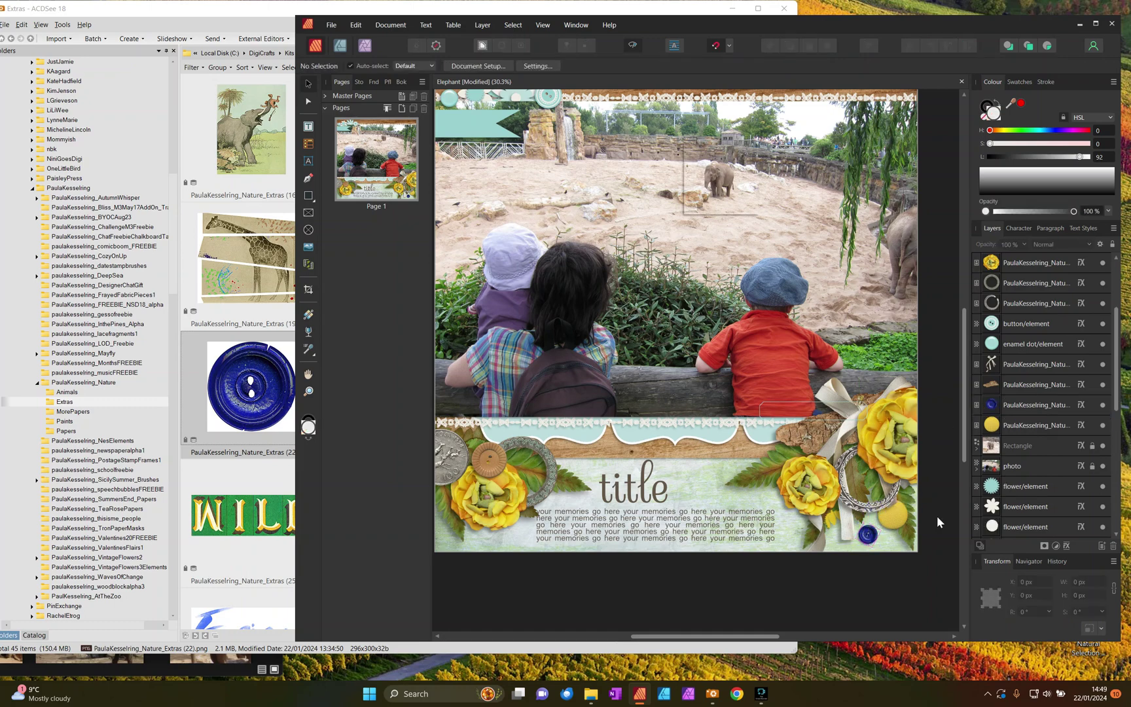
Step: Duplicate the blue button onto the enamel dot in the page's upper-left corner and delete that dot's layer
scroll(878, 541, "up", 1)
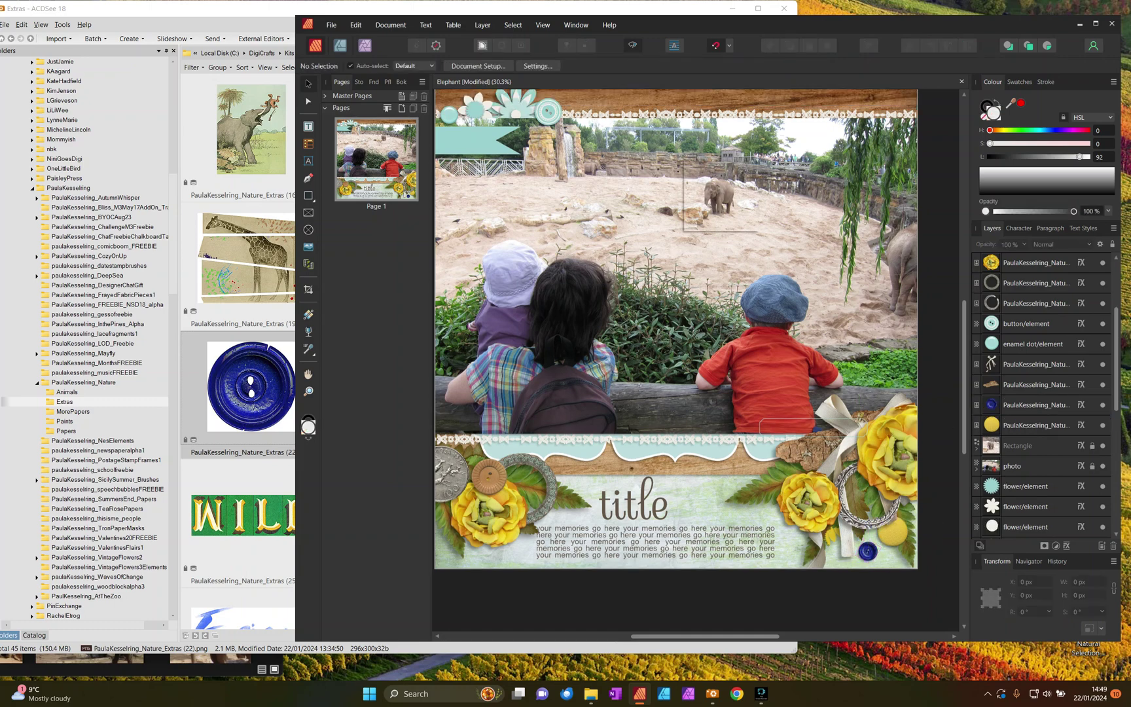
left_click(872, 555)
left_click(1016, 404)
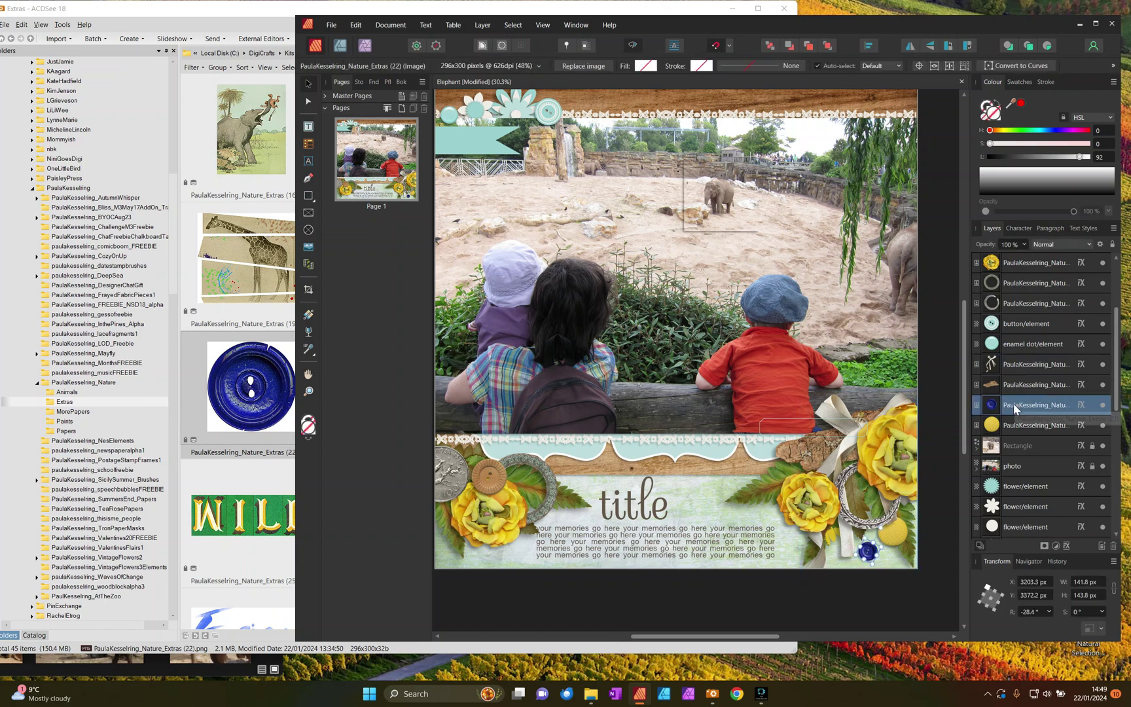
key("ctrl+j")
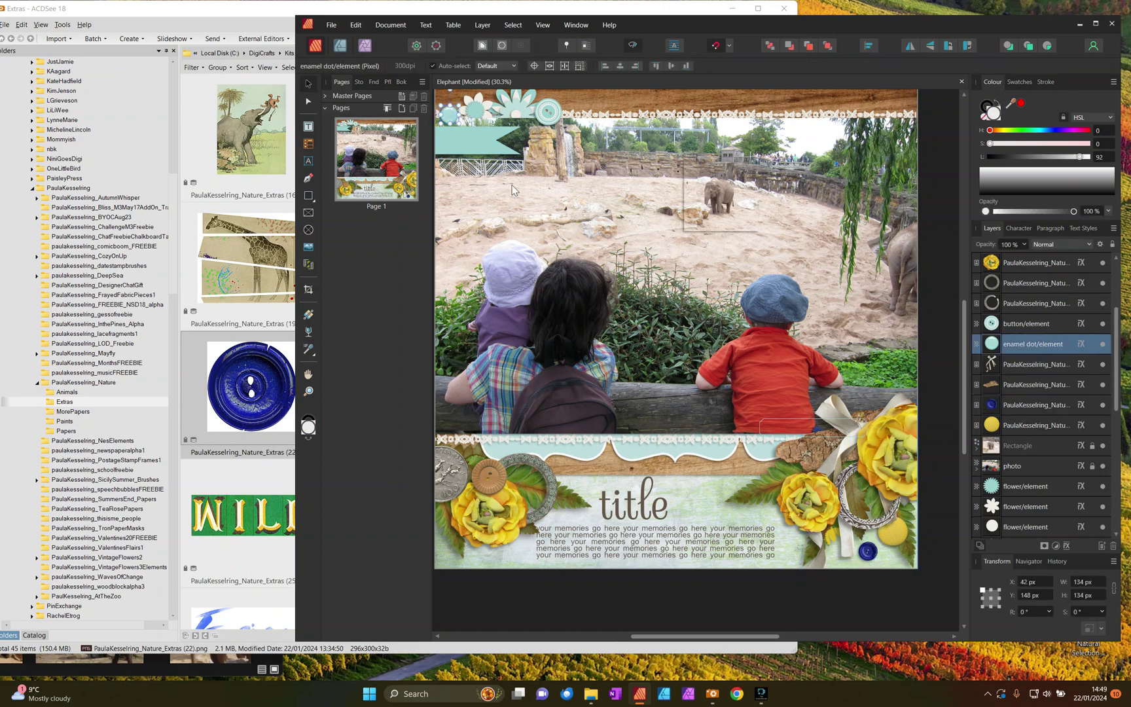
left_click_drag(868, 550, 450, 115)
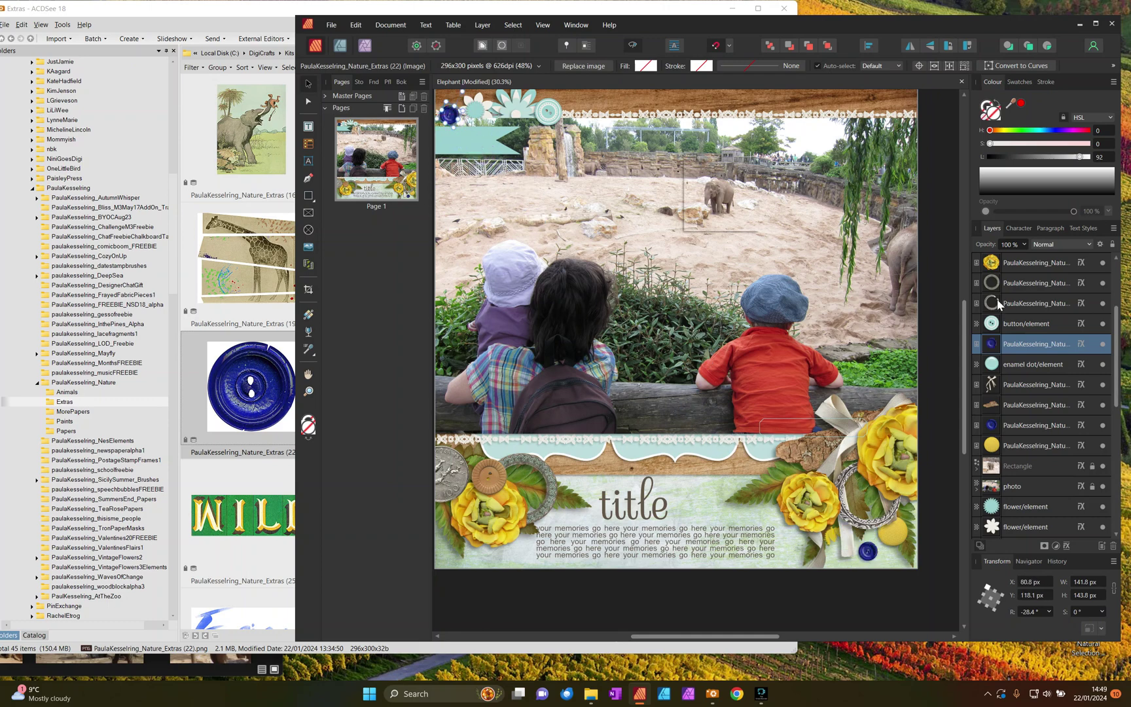
left_click(1008, 364)
key("Delete")
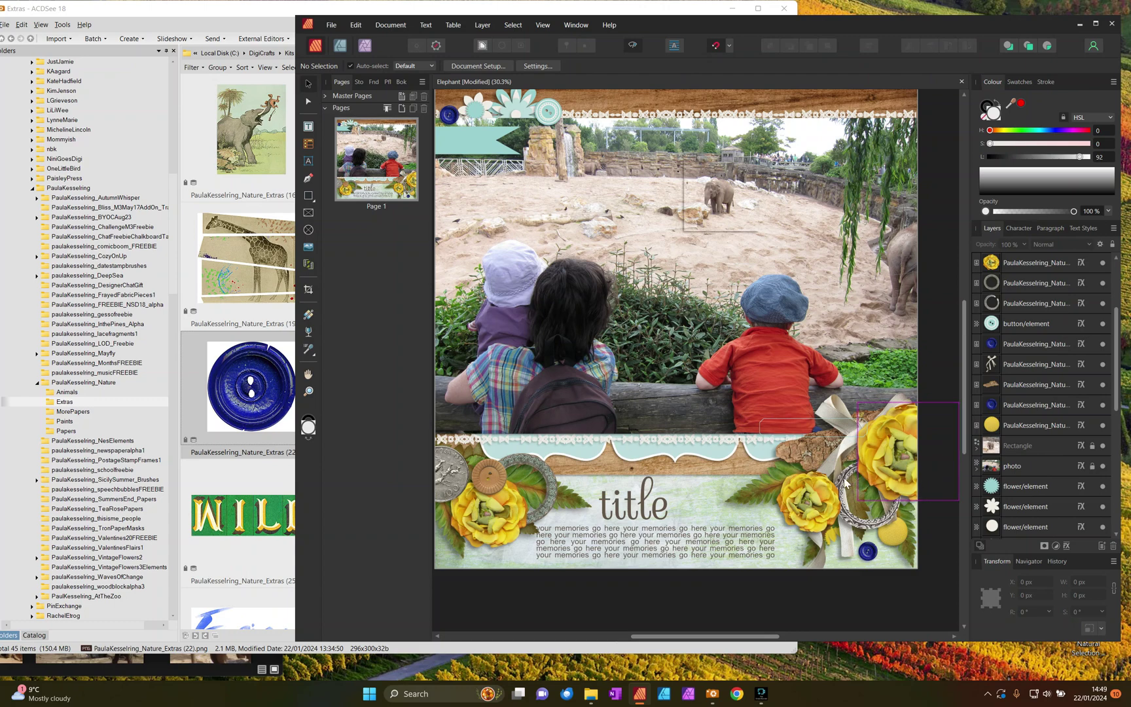
Step: Duplicate the small lower-right yellow flower over the large teal flower in the top cluster, about 411 × 398 px and rotated about 27°
scroll(821, 478, "up", 1)
left_click(512, 115)
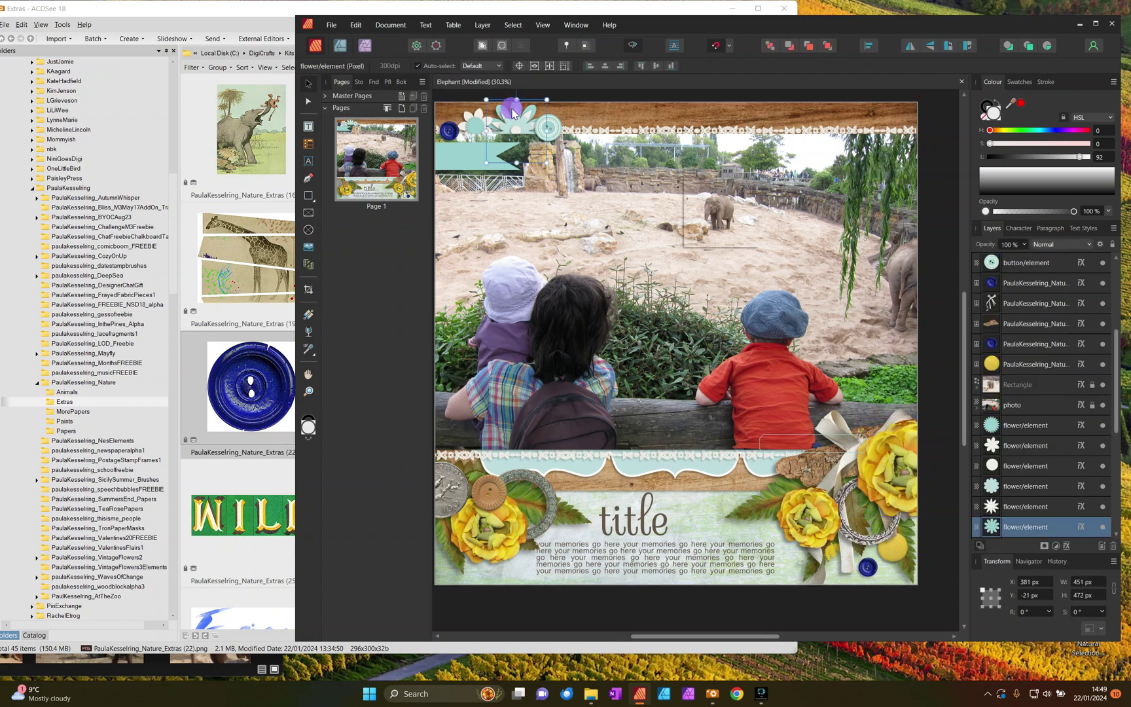
left_click(817, 529)
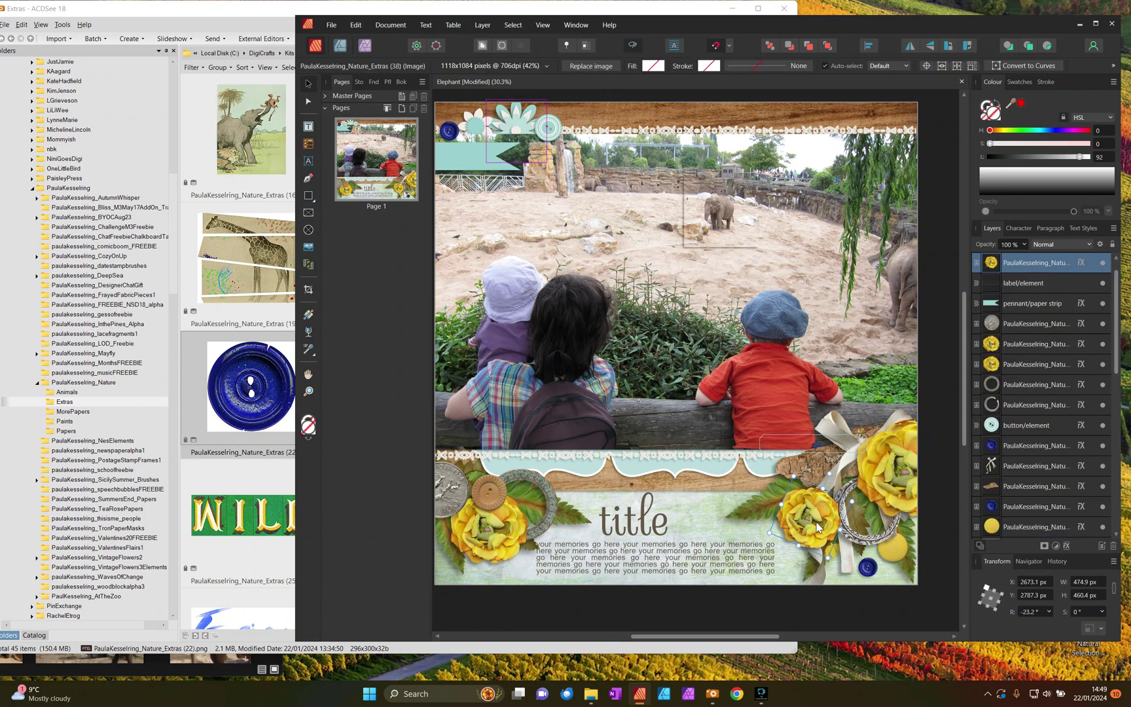
left_click(776, 530)
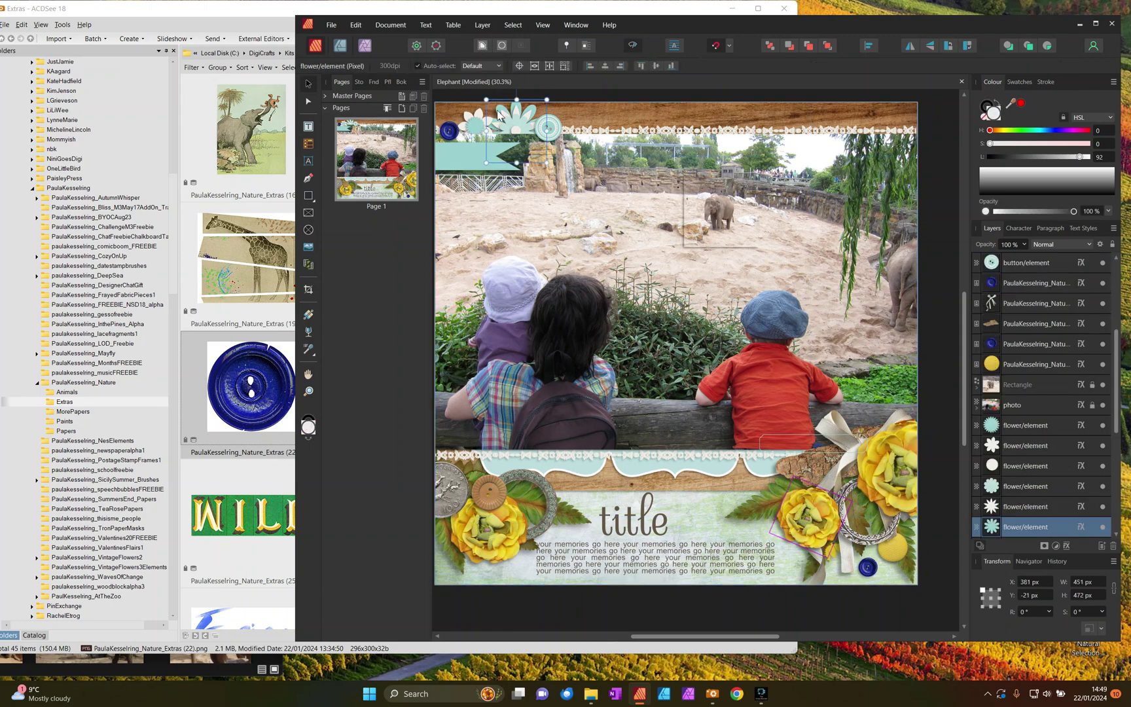
left_click_drag(836, 471, 548, 121)
left_click_drag(524, 124, 497, 89)
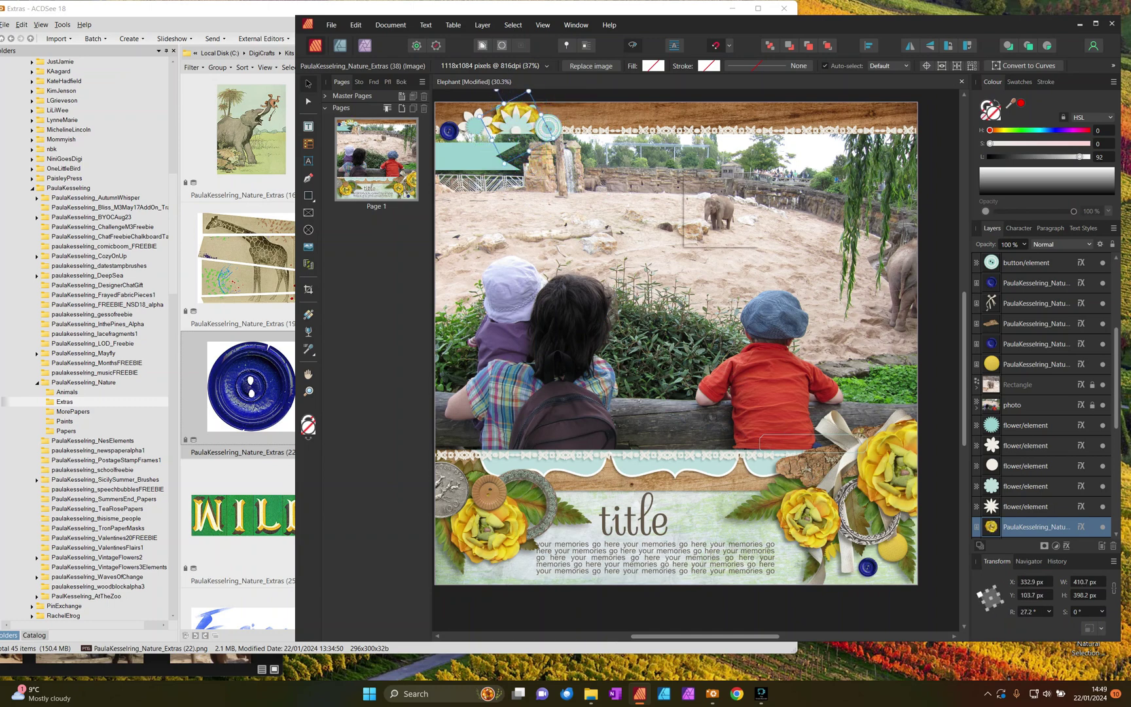
key("ctrl+]")
Step: Delete the template flower layers beneath the yellow flower in the top cluster
left_click(1008, 482)
key("Delete")
left_click(1009, 469)
key("Delete")
scroll(1026, 489, "down", 1)
left_click(1009, 426)
key("Delete")
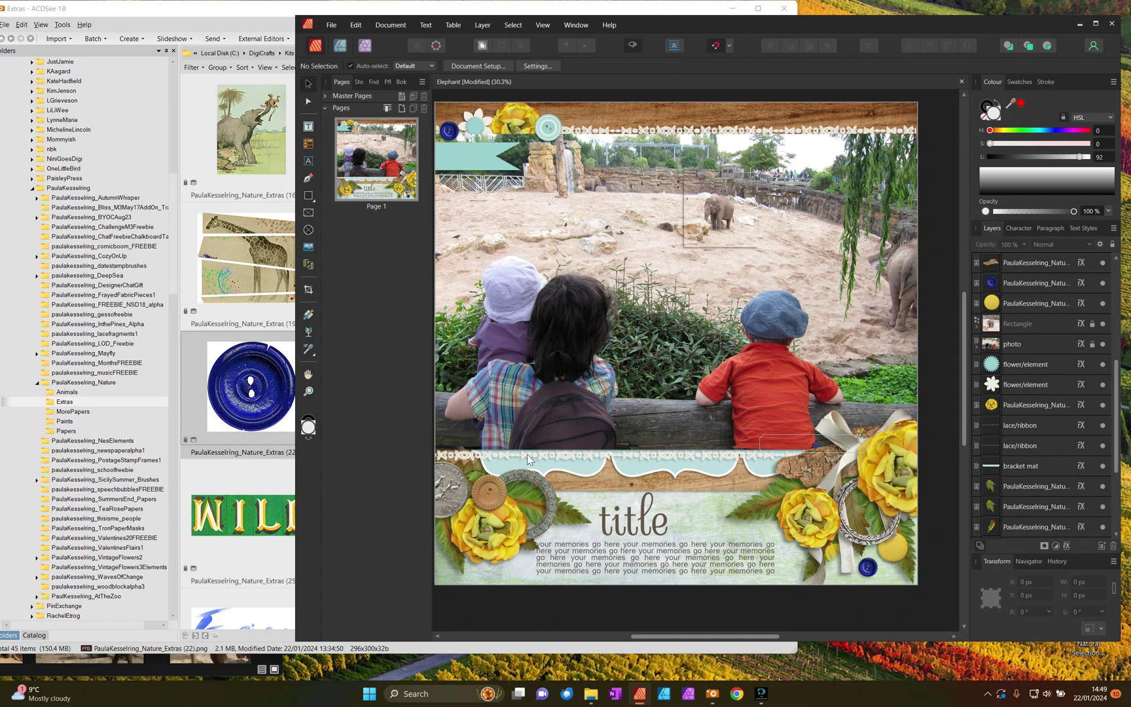
Step: Replace the teal button in the top cluster with a duplicate of the brown button, about 214 × 216 px and rotated 63°
left_click(489, 492)
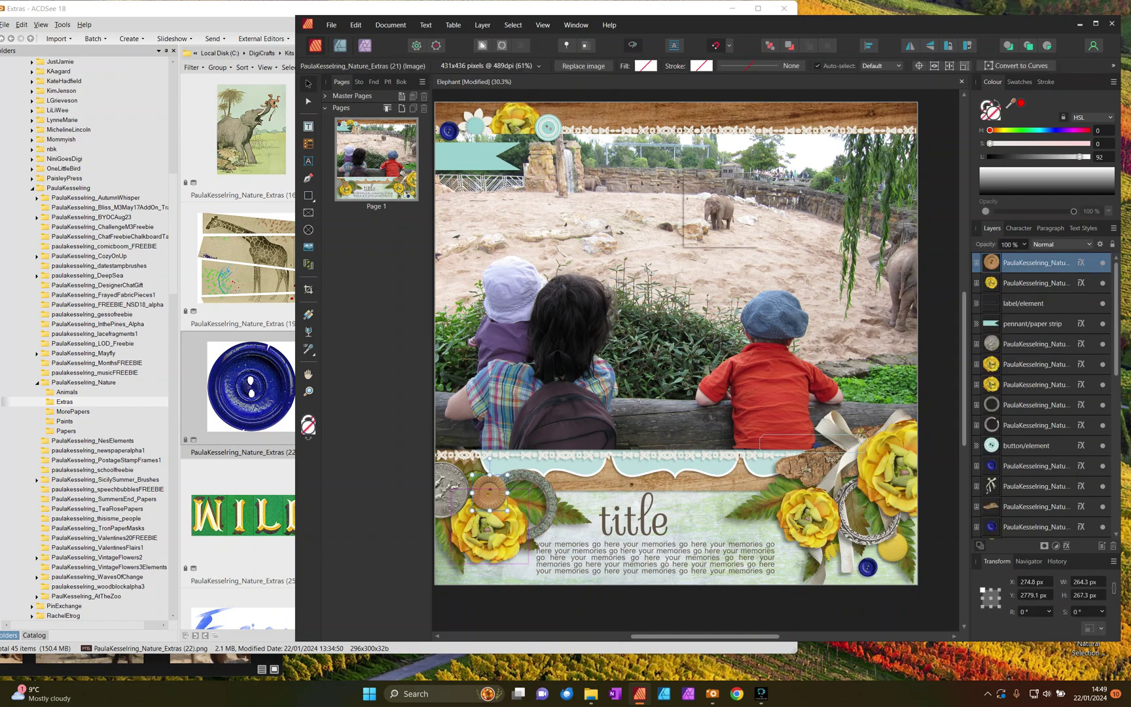
left_click(537, 126)
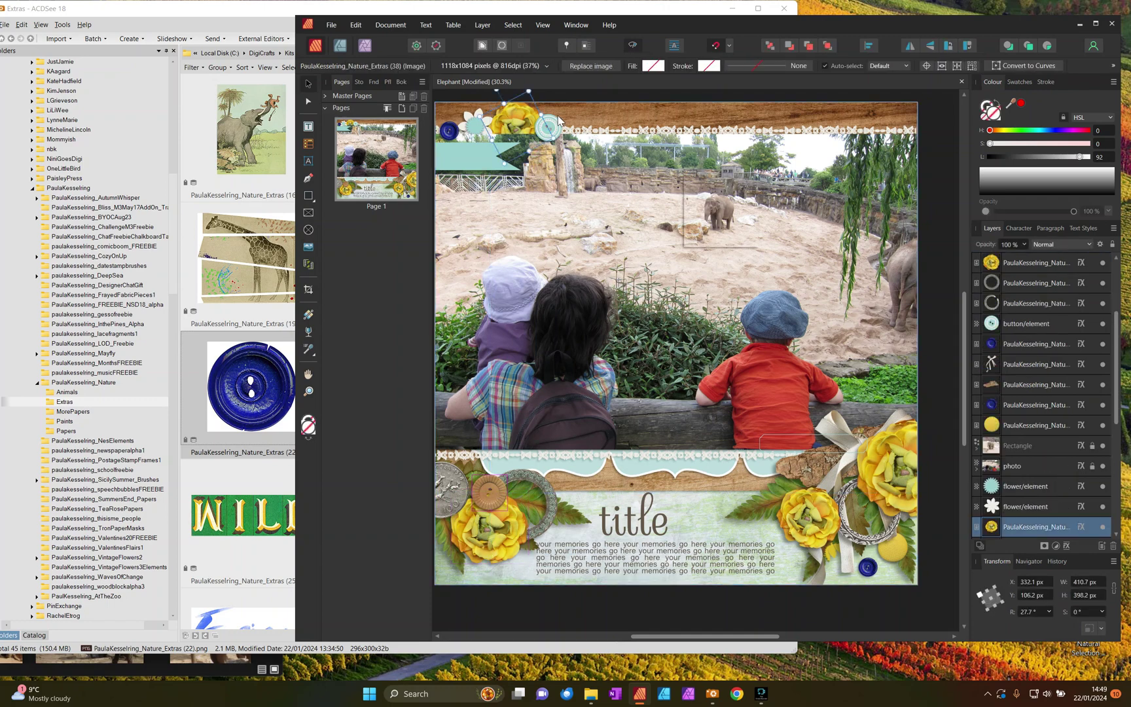
key("ctrl+z")
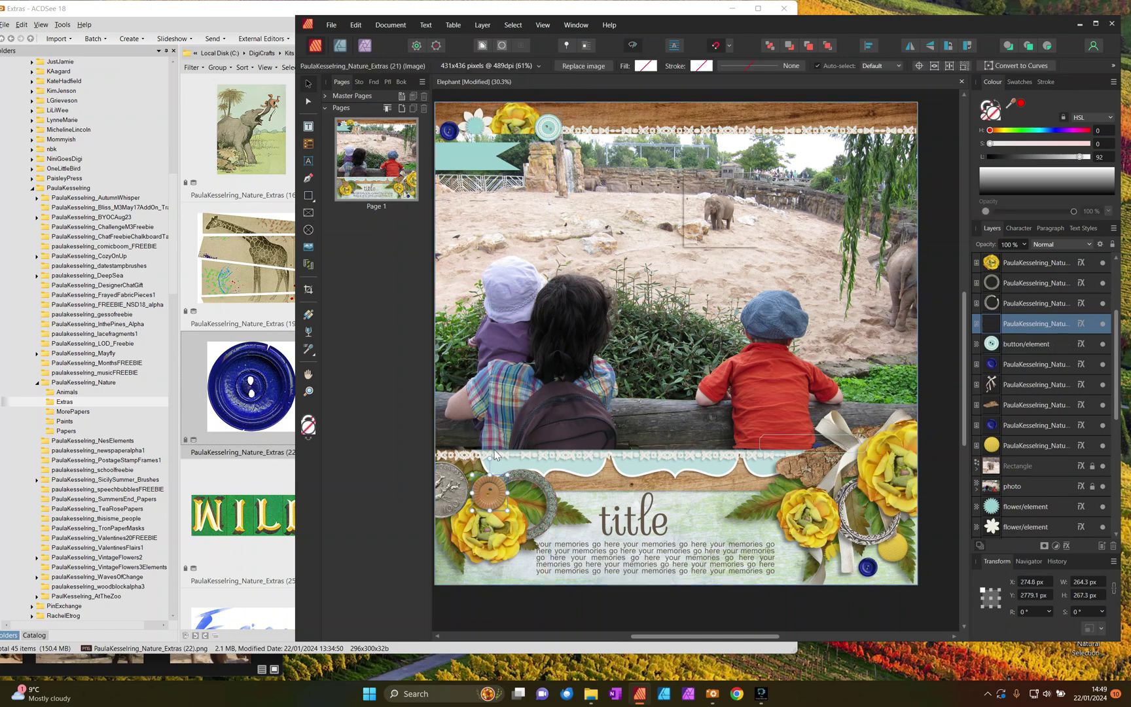
left_click_drag(489, 493, 551, 127)
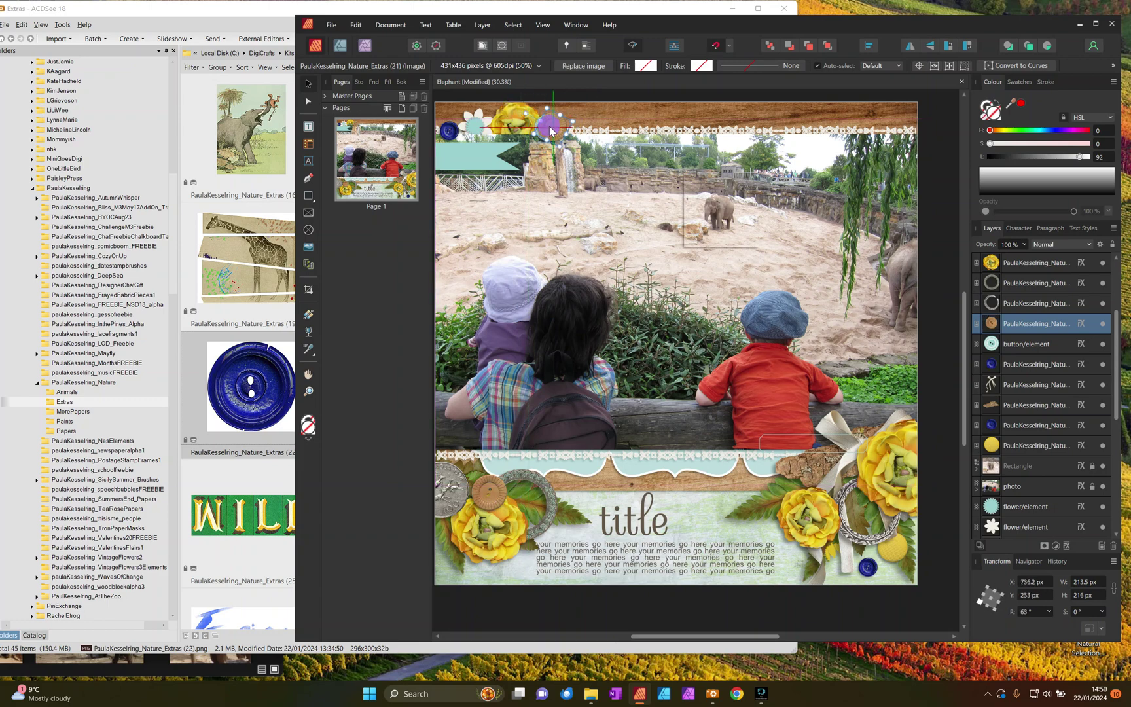
left_click(1009, 345)
key("Delete")
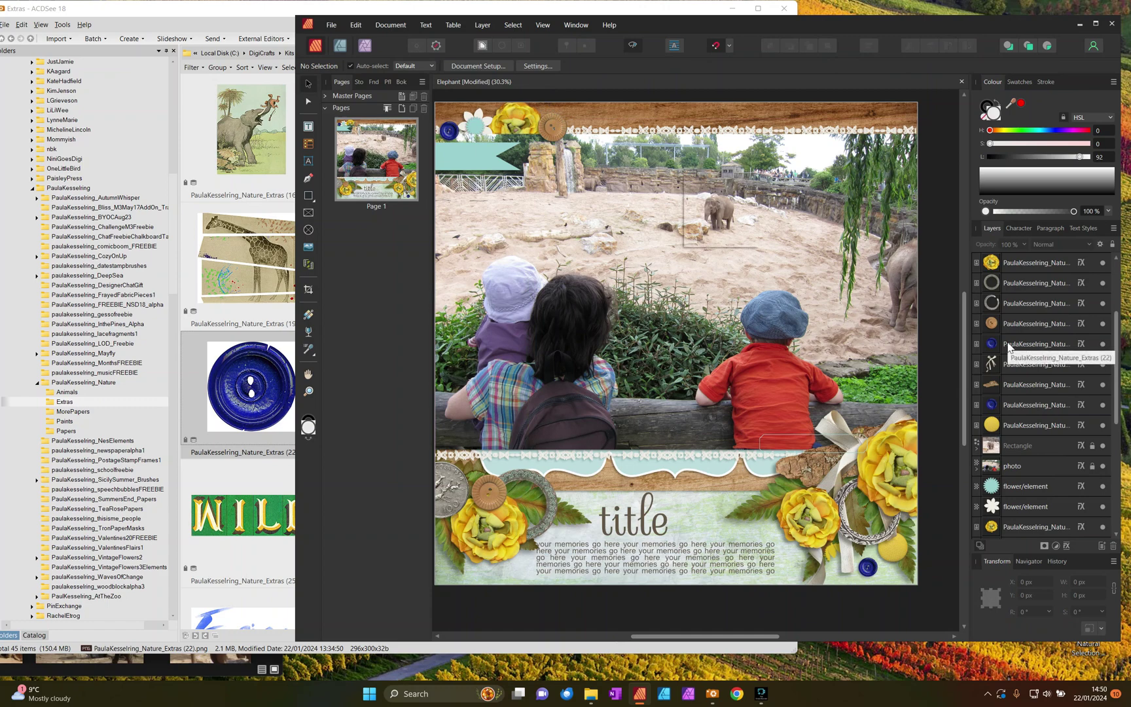
Step: Place the navy paper Nature_Papers (11).jpg from ACDSee, align it to the full page and clip it to the bracket mat
scroll(681, 426, "down", 1)
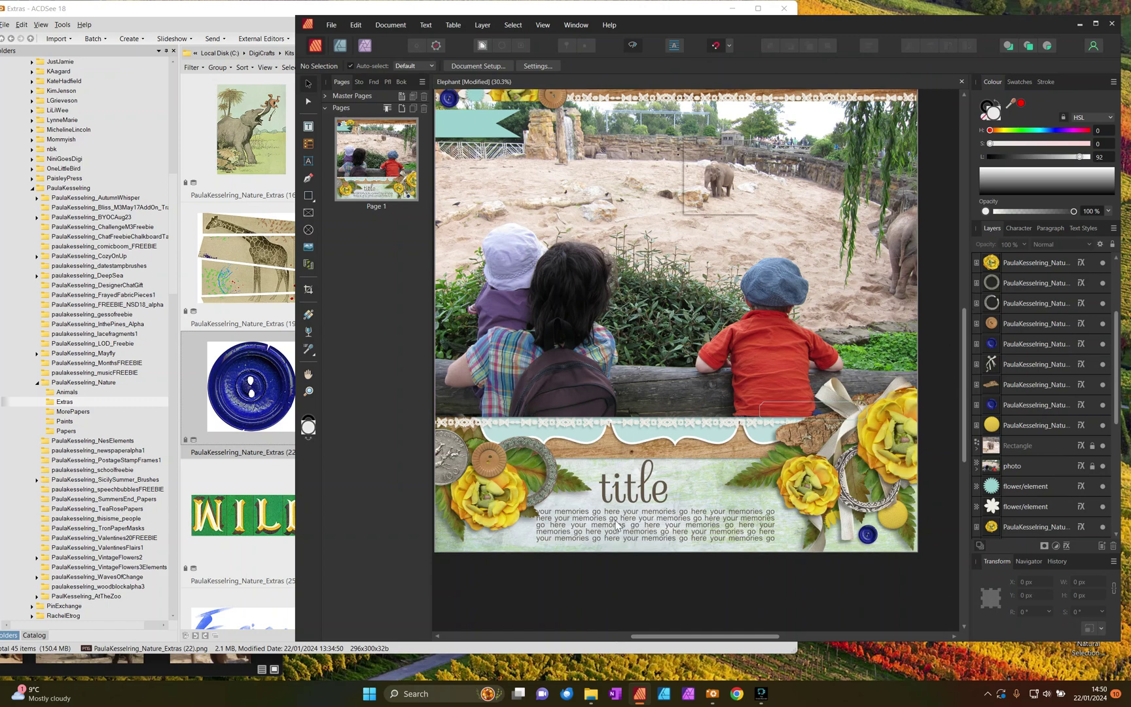
left_click(647, 438)
scroll(550, 321, "up", 1)
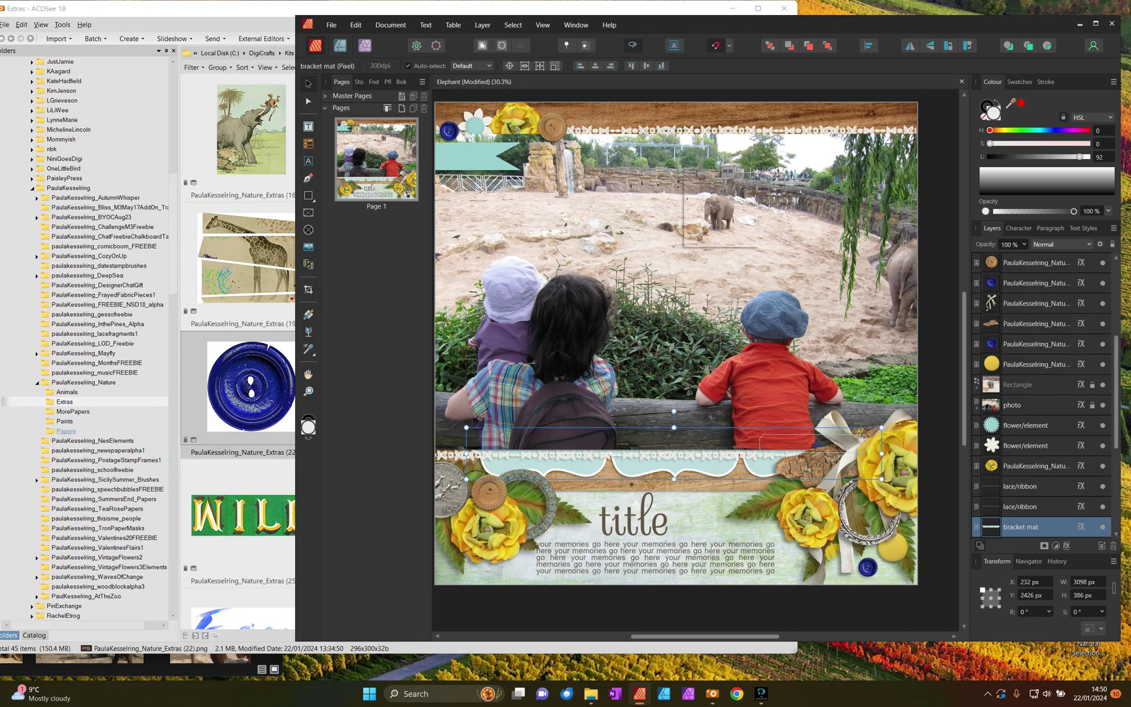
left_click(65, 430)
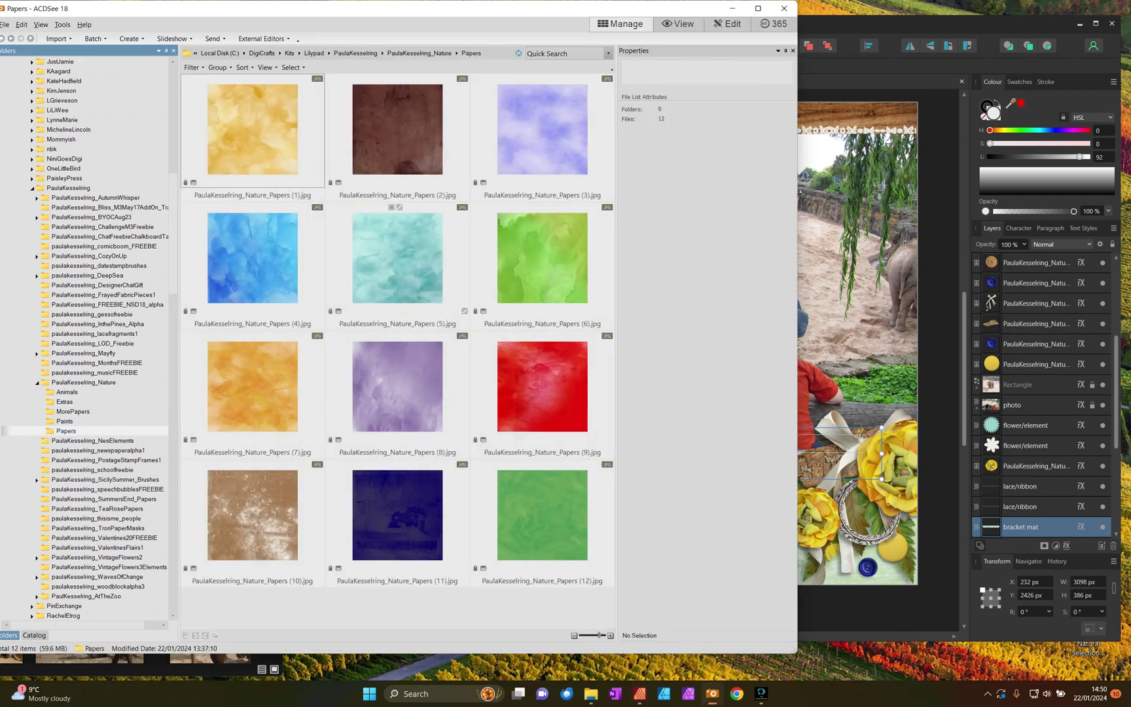
left_click(393, 531)
left_click_drag(398, 515, 851, 327)
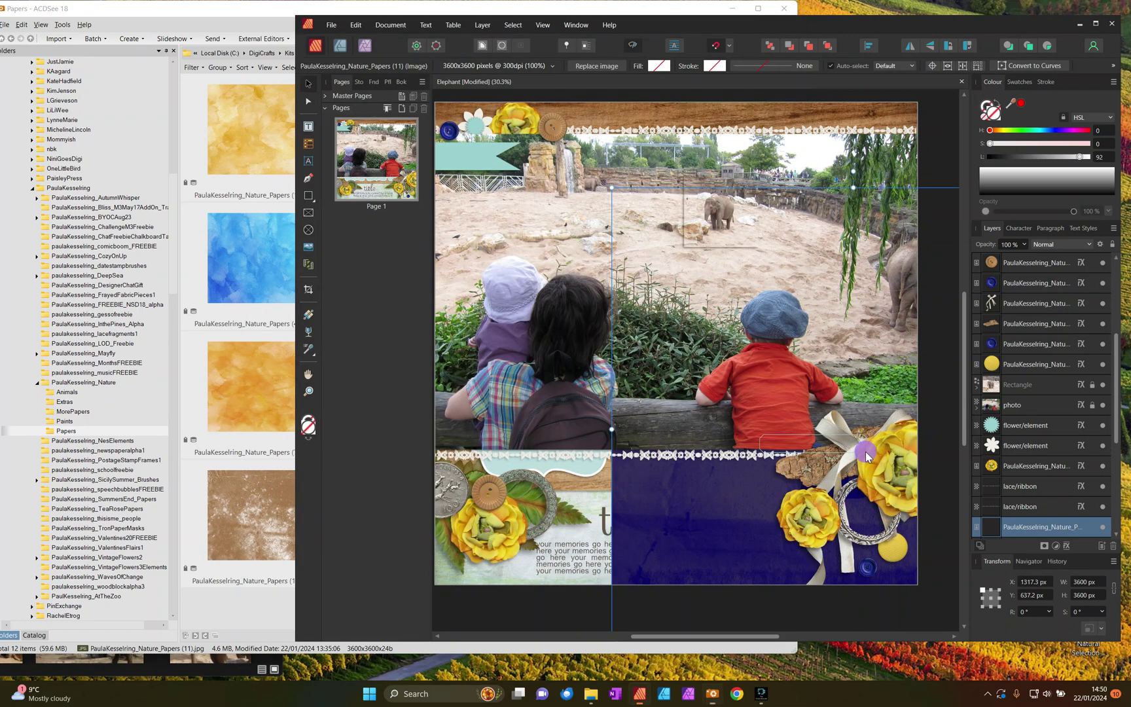
left_click_drag(688, 370, 681, 370)
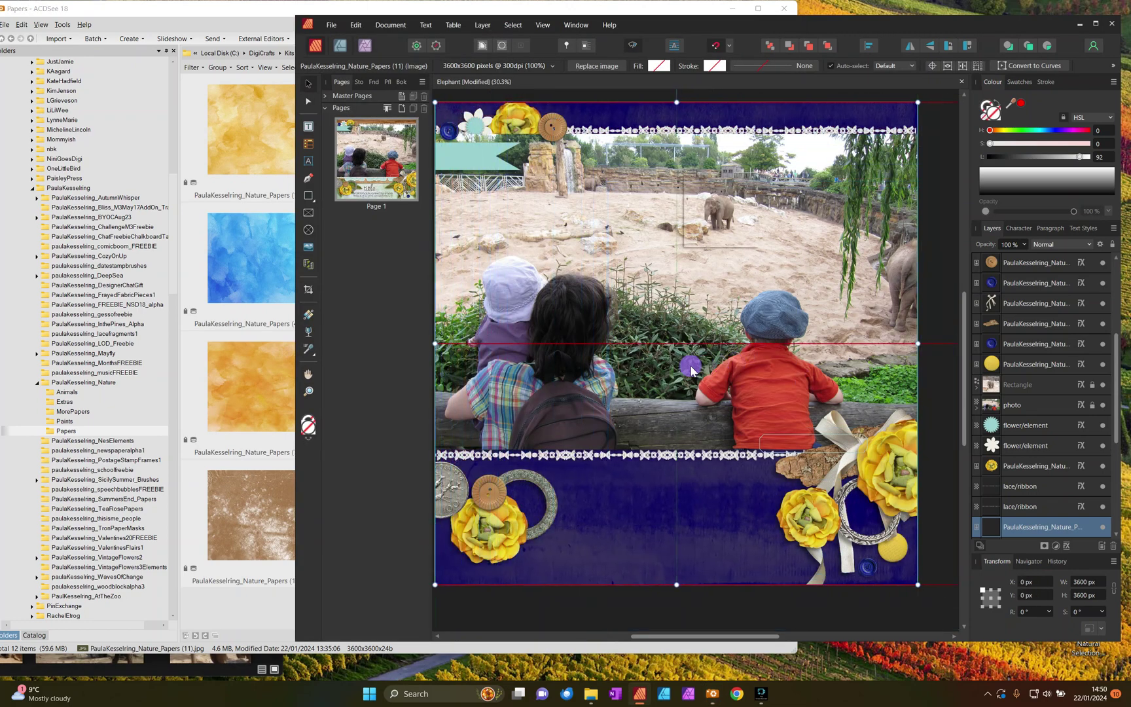
scroll(1055, 483, "down", 3)
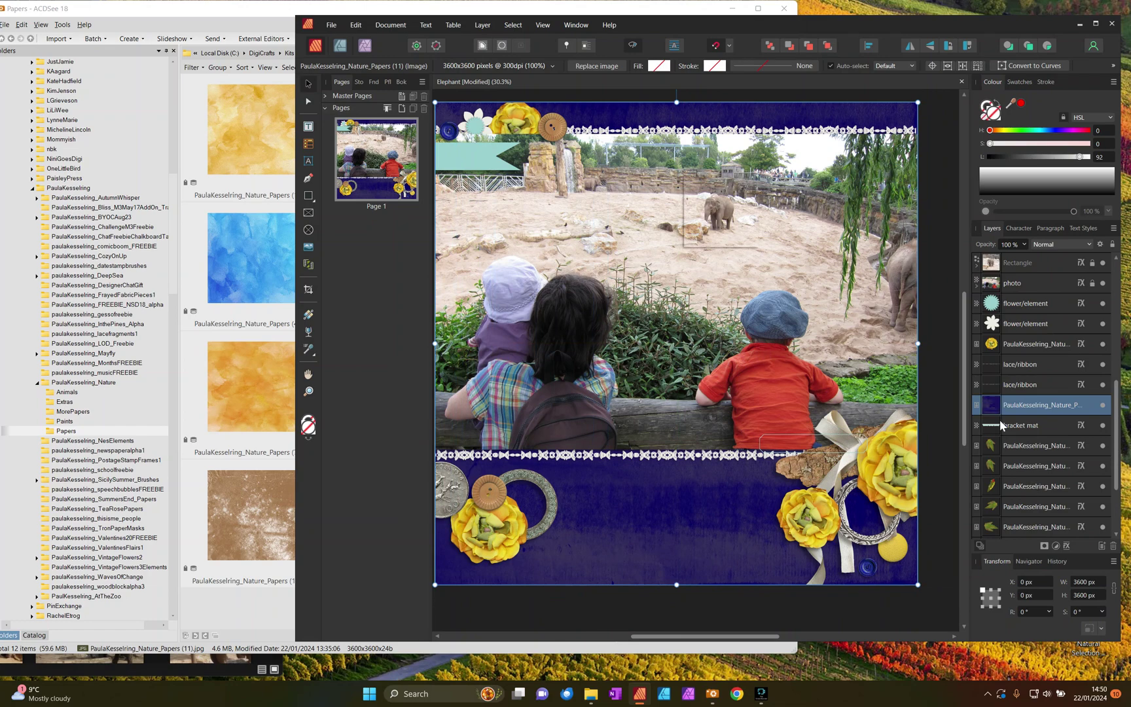
key("ctrl+shift+[")
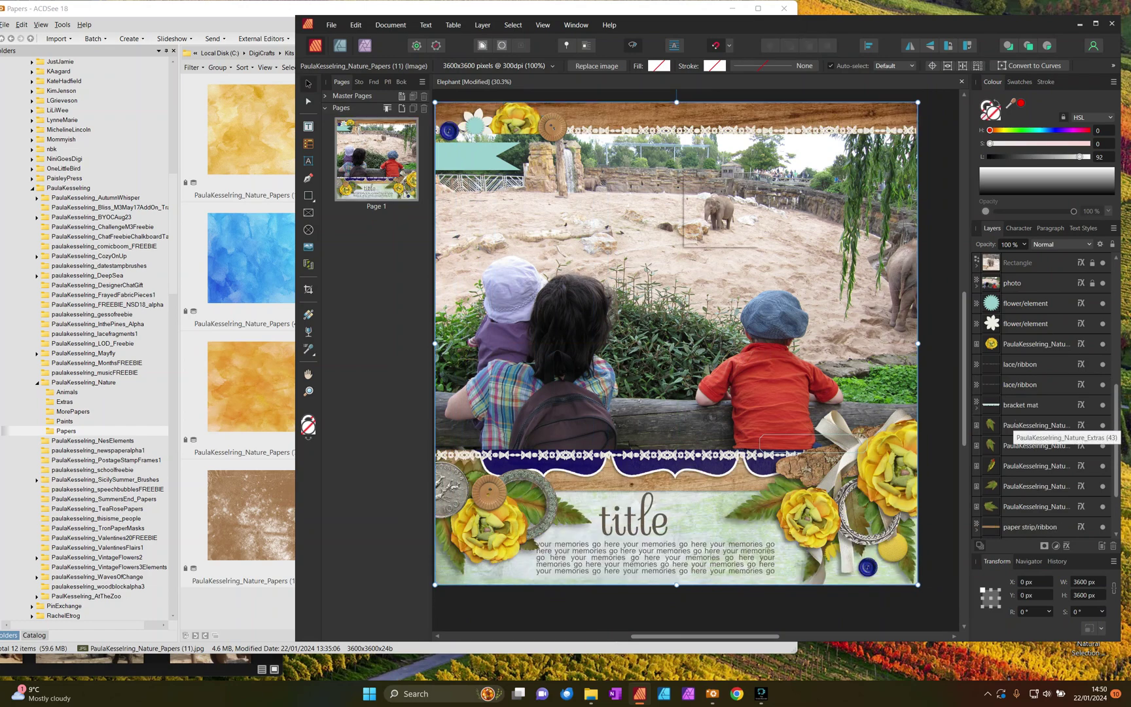
left_click(978, 409)
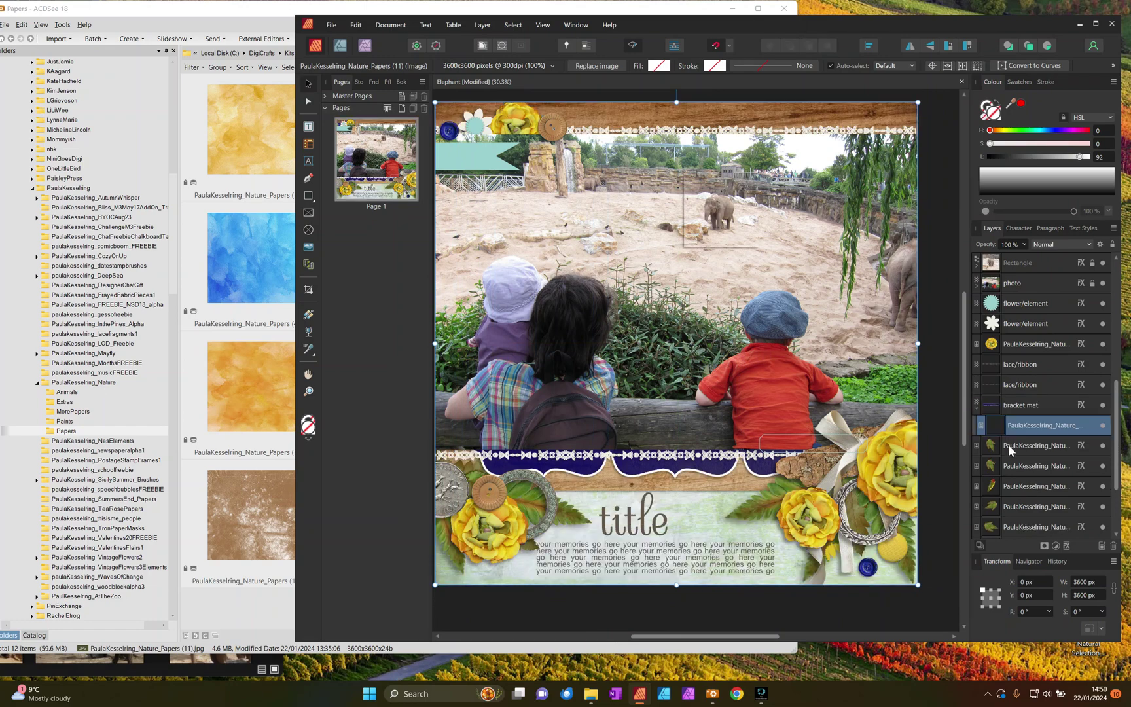
Step: Clip the yellow paper Nature_Papers (1).jpg to the bracket mat and move the navy paper so it clips to the lower lace
mouse_move(247, 115)
left_mouse_down()
mouse_move(466, 167)
mouse_move(888, 389)
mouse_move(886, 437)
mouse_move(751, 396)
mouse_move(677, 396)
left_mouse_up()
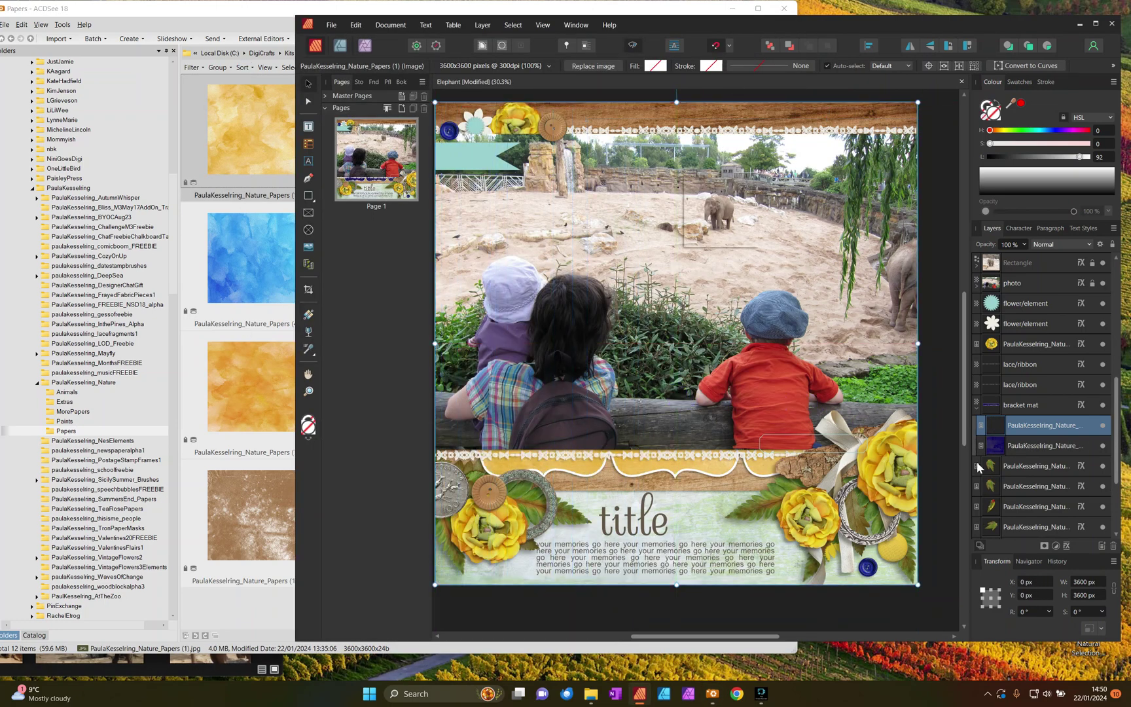
left_click_drag(1012, 452, 1021, 385)
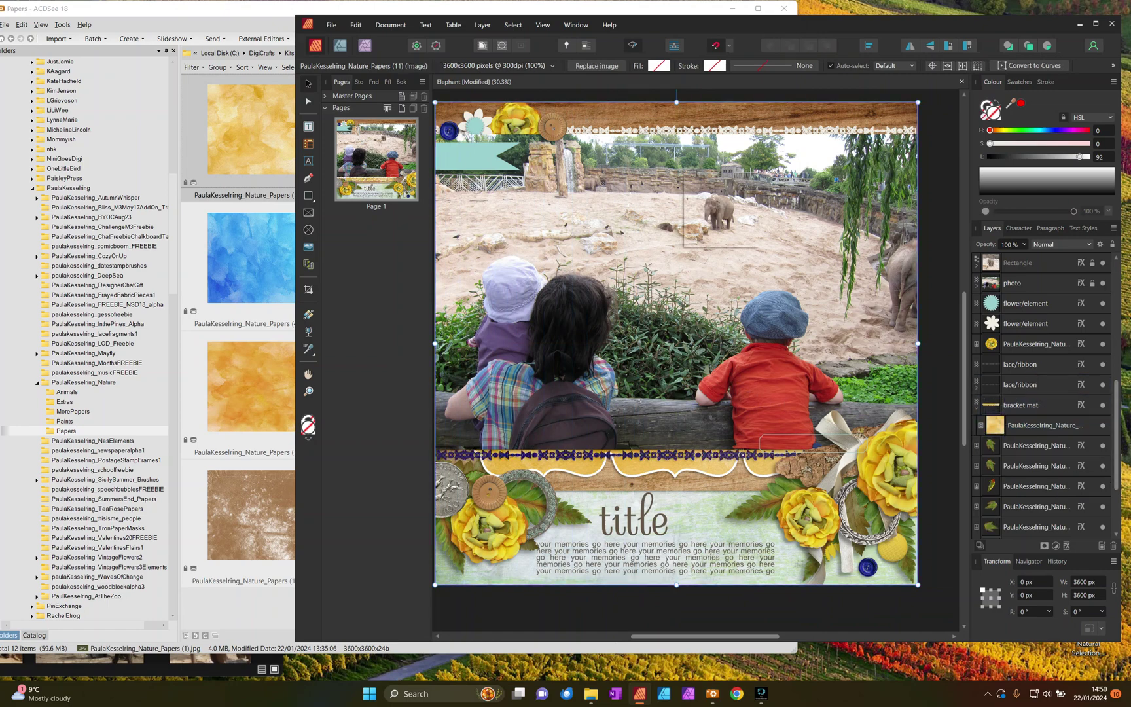
left_click(977, 387)
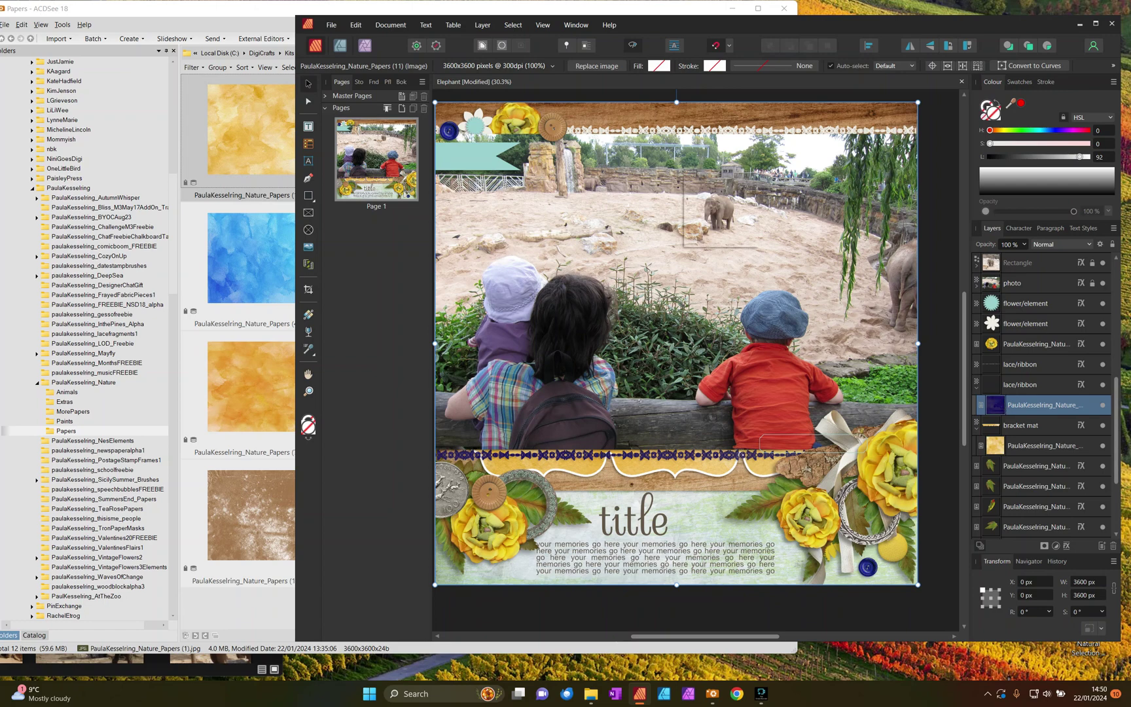
Step: Duplicate the navy paper and clip the copy to the lace ribbon along the top of the photo
right_click(1005, 406)
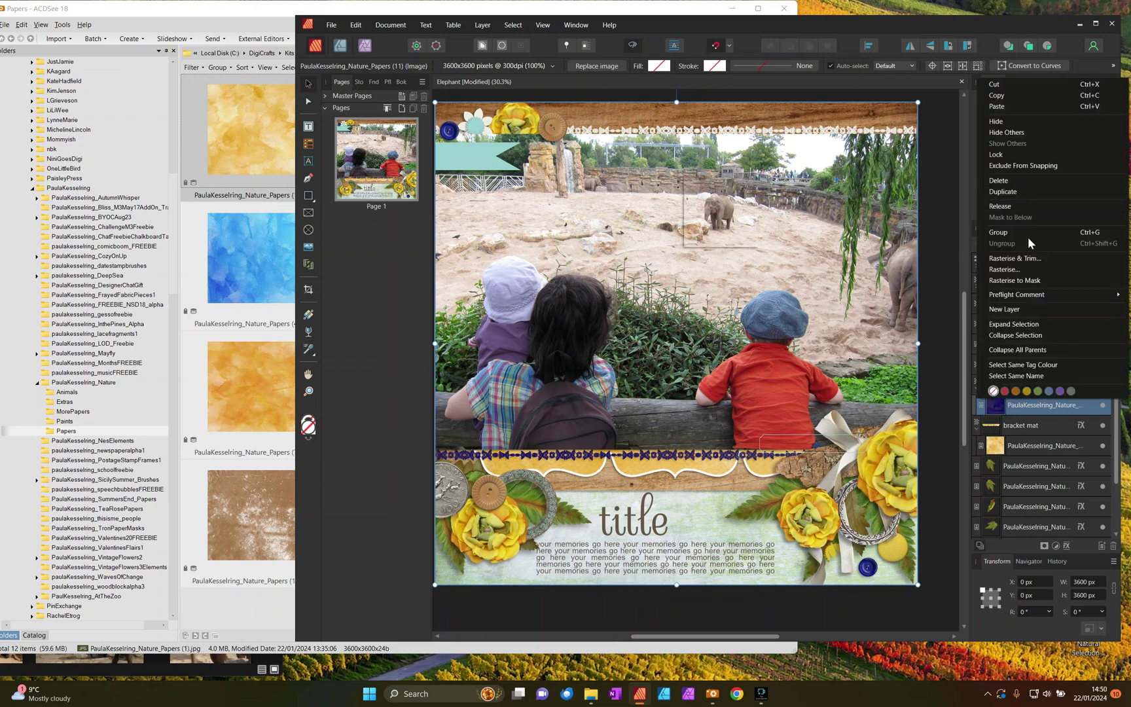
left_click(1008, 192)
left_click_drag(1001, 406, 1026, 364)
left_click(945, 321)
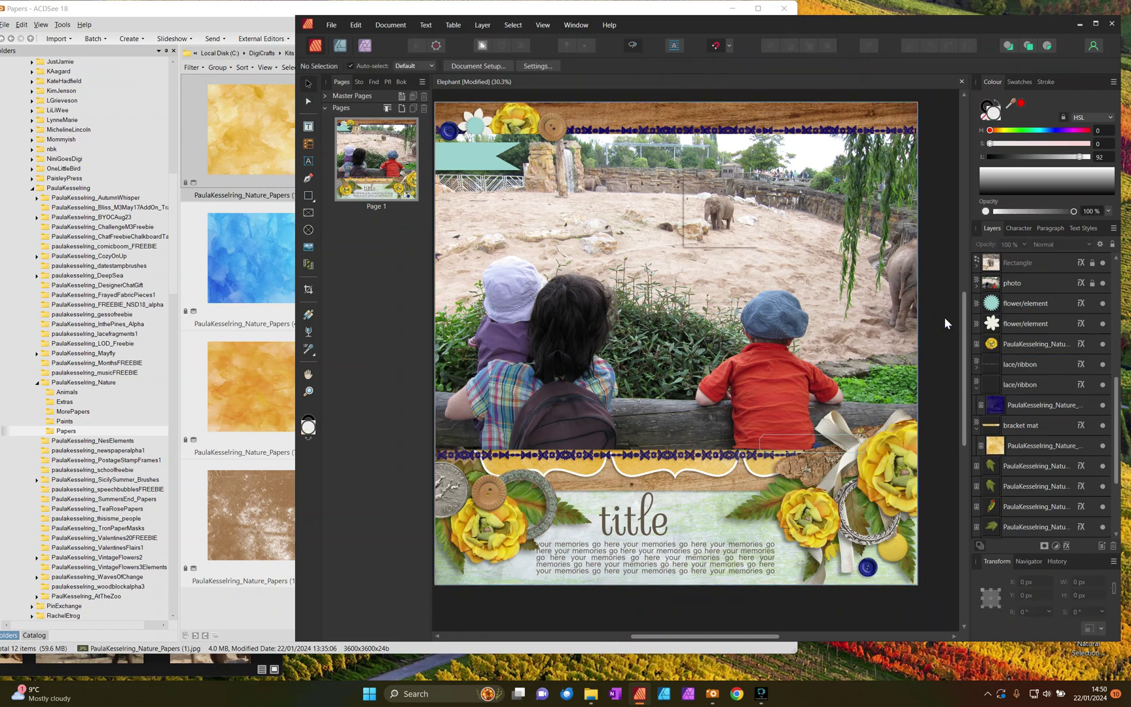
left_click(825, 458)
left_click(788, 444)
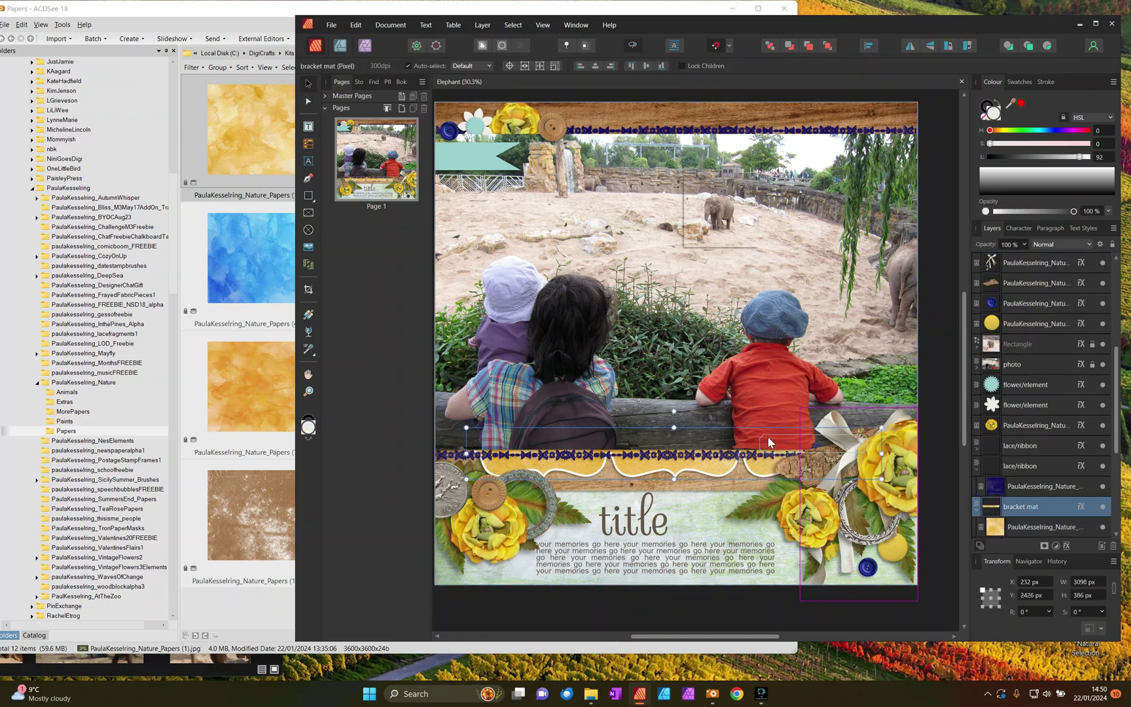
scroll(1041, 393, "up", 5)
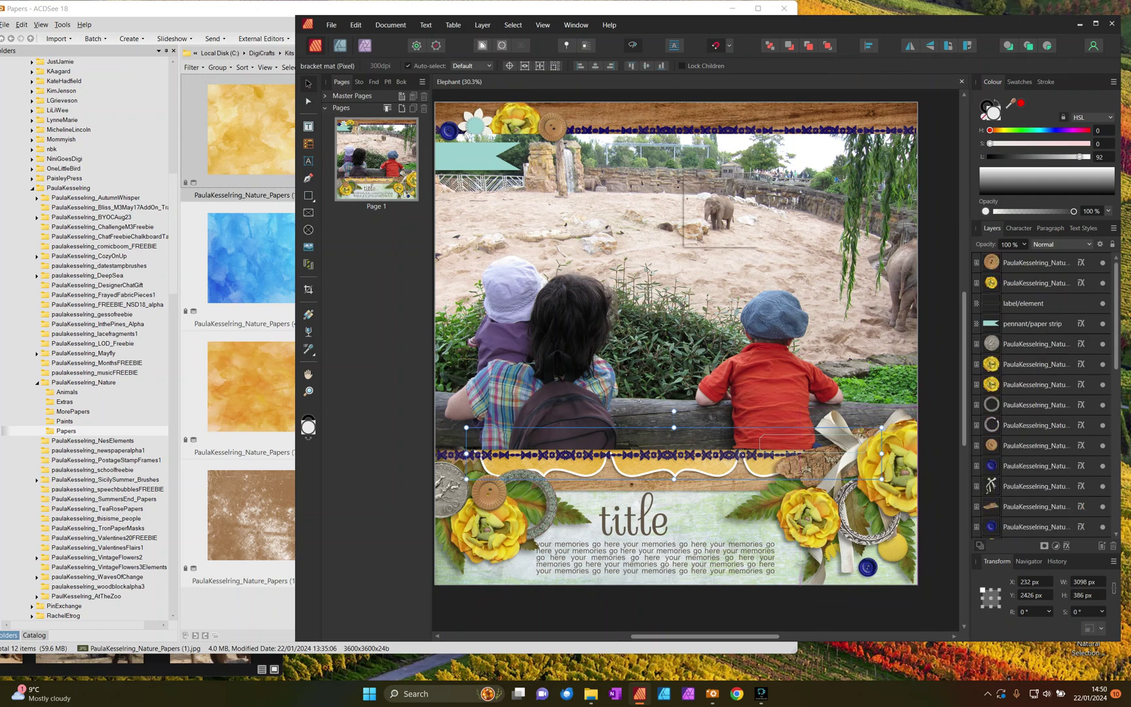
Step: Delete the label/element layer, then place the yellow paper Nature_Papers (1).jpg from ACDSee and clip it to the pennant/paper strip
left_click(1037, 303)
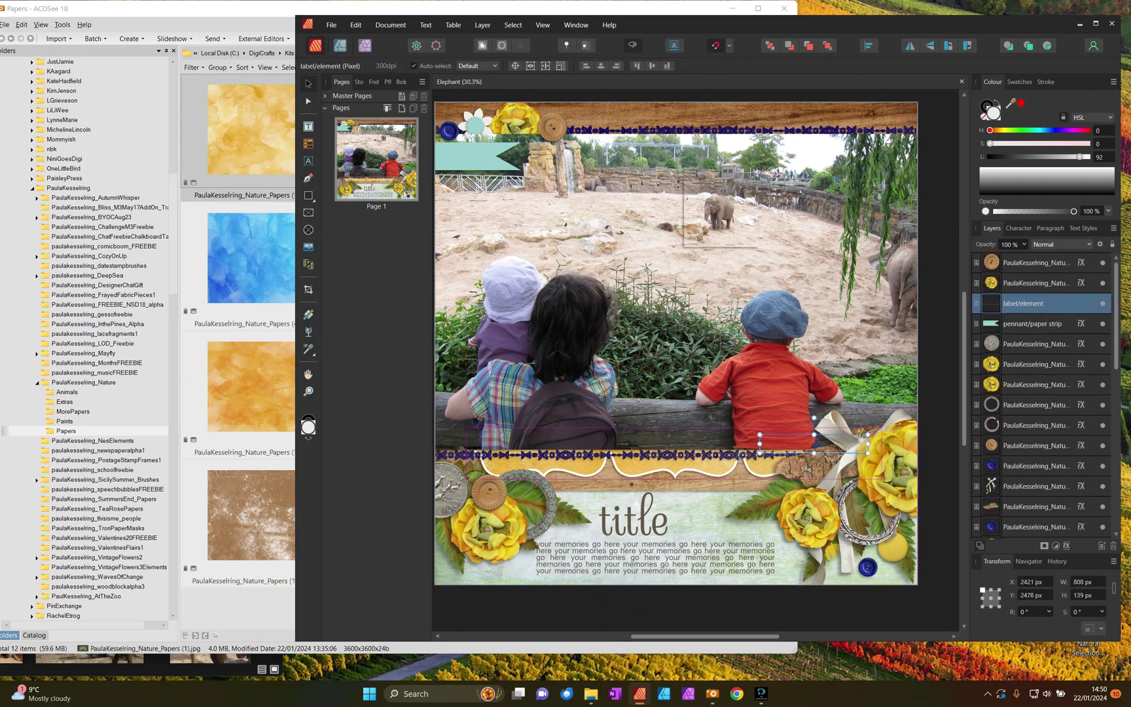
key("Delete")
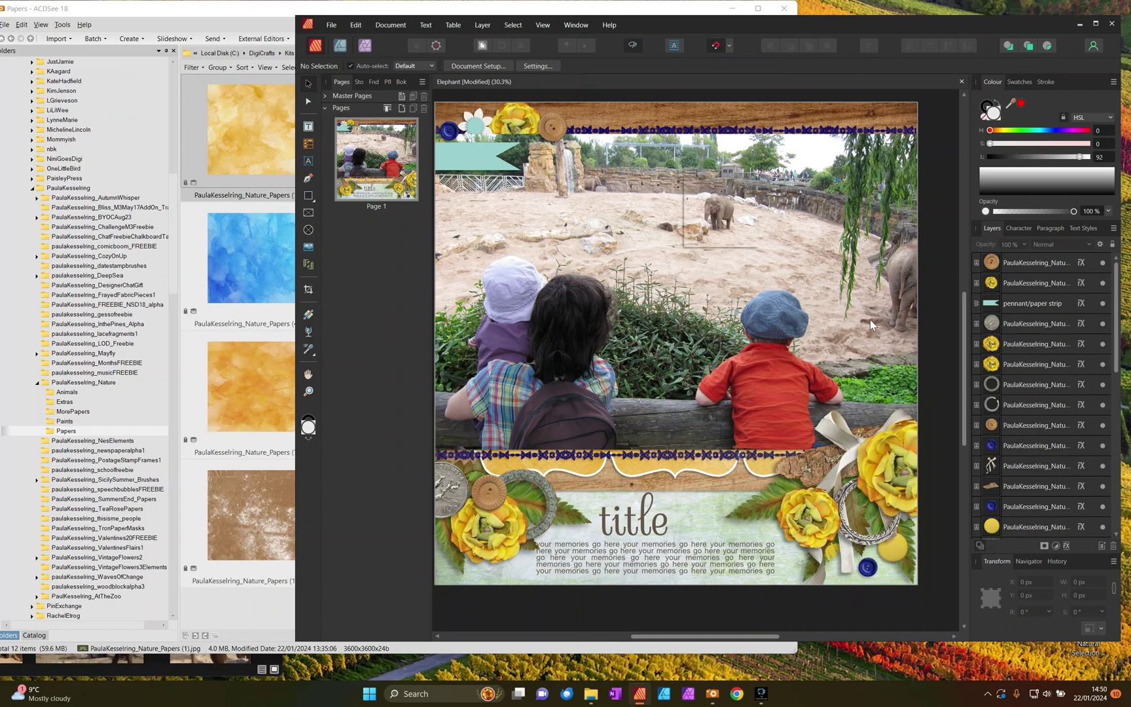
left_click(491, 157)
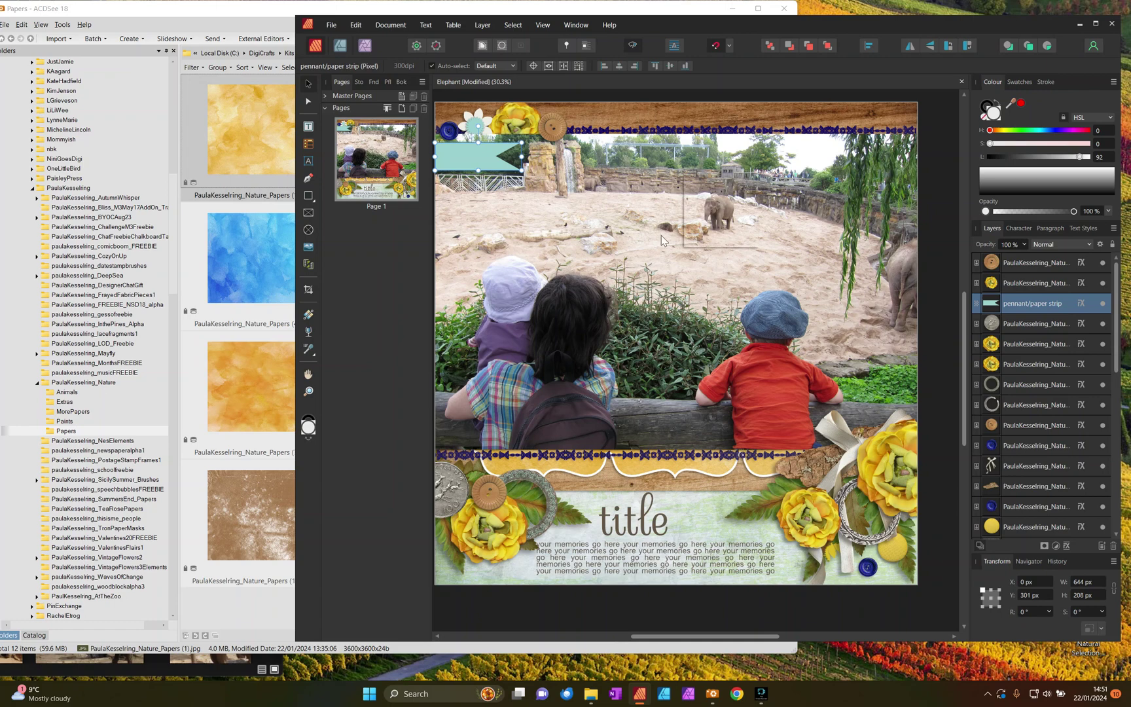
key("alt+Tab")
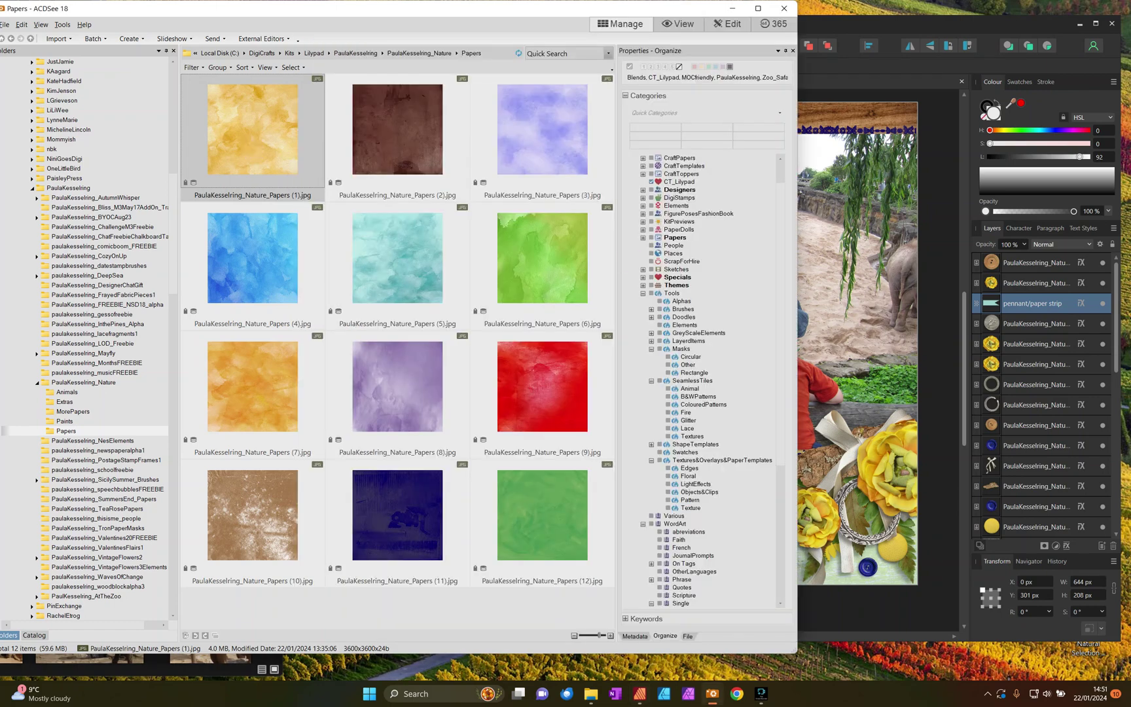
left_click_drag(252, 129, 870, 318)
mouse_move(1003, 303)
left_mouse_down()
mouse_move(1010, 325)
mouse_move(1048, 322)
mouse_move(1017, 322)
left_mouse_up()
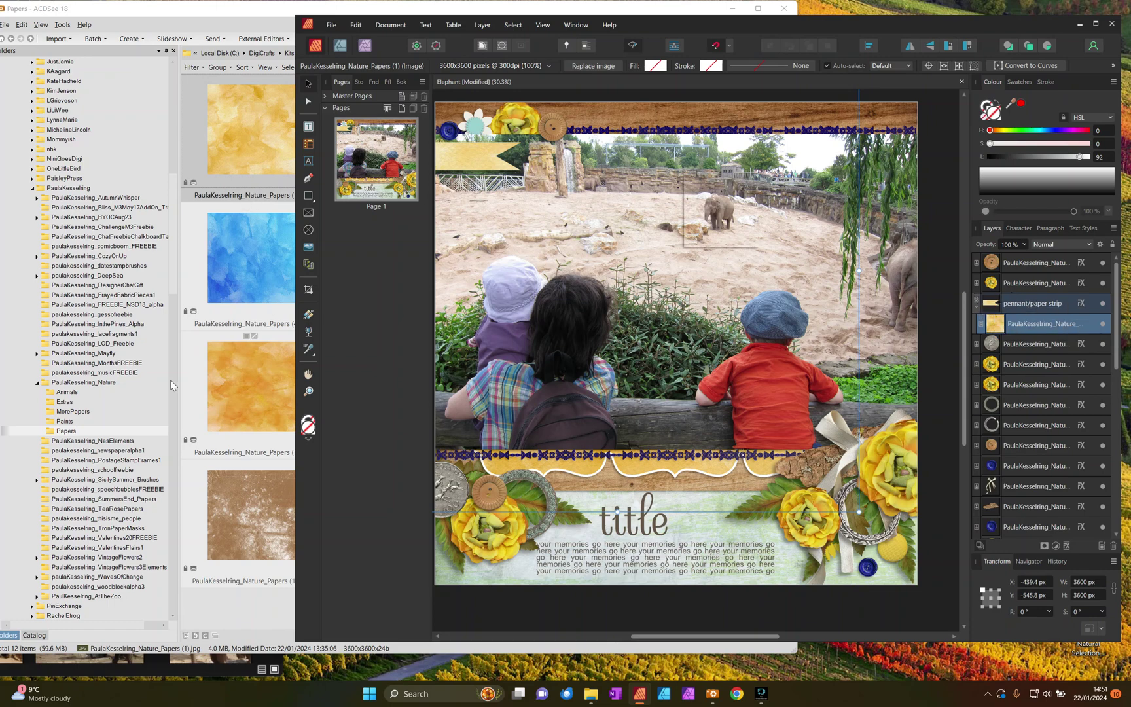
Step: Place the blue "Enjoy" word art Nature_Extras (28).png from ACDSee's Extras folder on the pennant, sized about 384 × 231 px
left_click(65, 401)
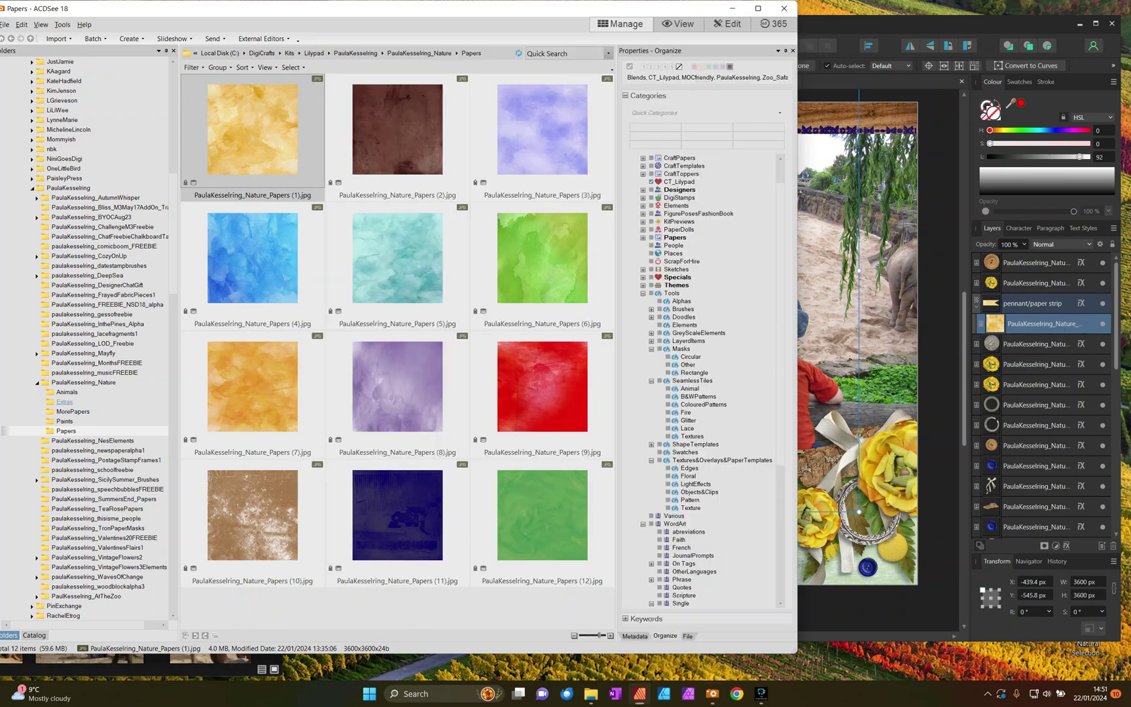
scroll(319, 316, "down", 5)
left_click_drag(262, 387, 510, 197)
left_click_drag(590, 229, 489, 162)
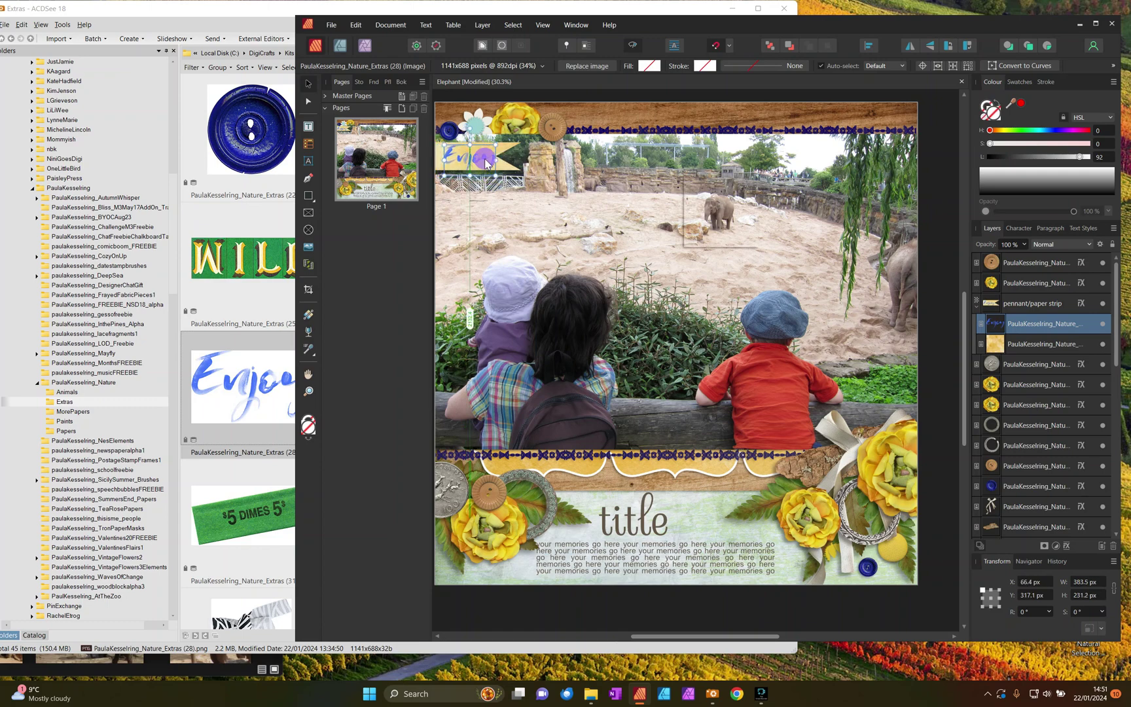
Step: Set the "Enjoy" word art's blend mode to Darken and save the document
left_click(1081, 244)
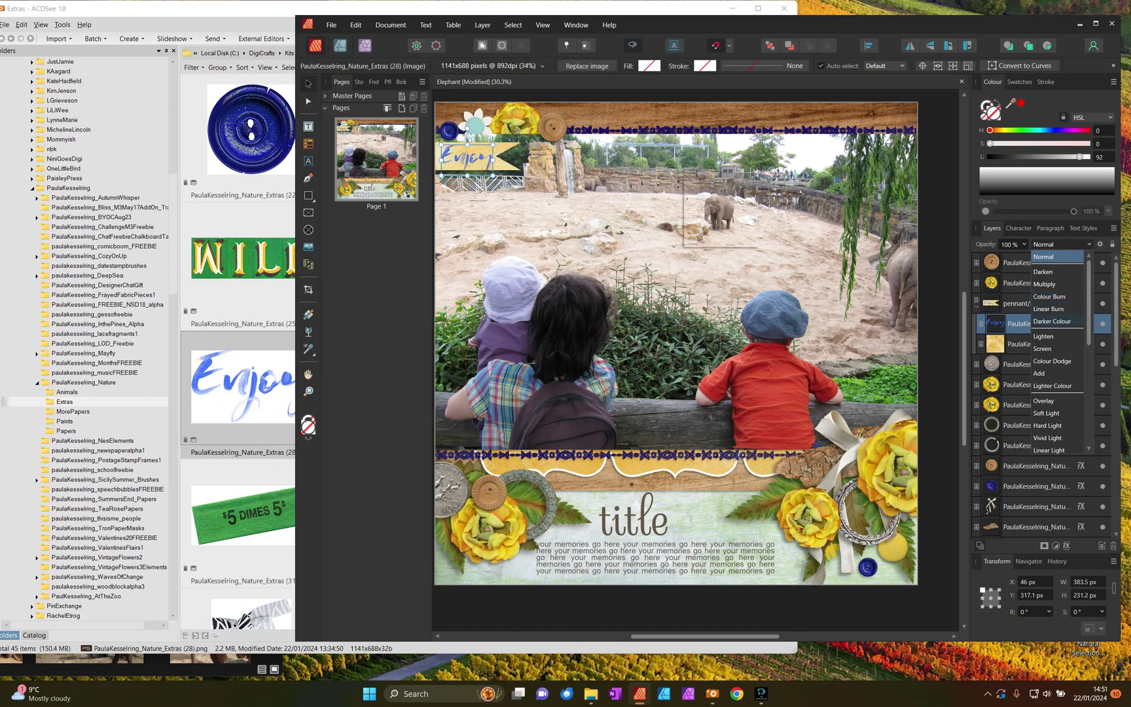
left_click(1047, 272)
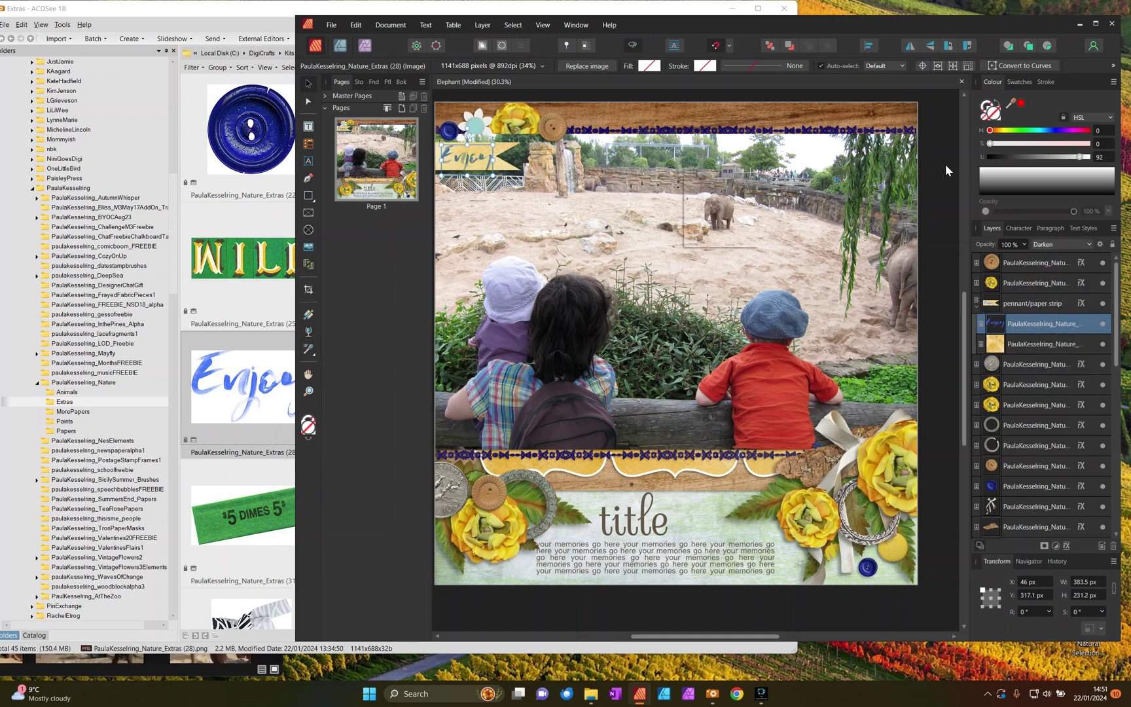
left_click(944, 164)
key("ctrl+s")
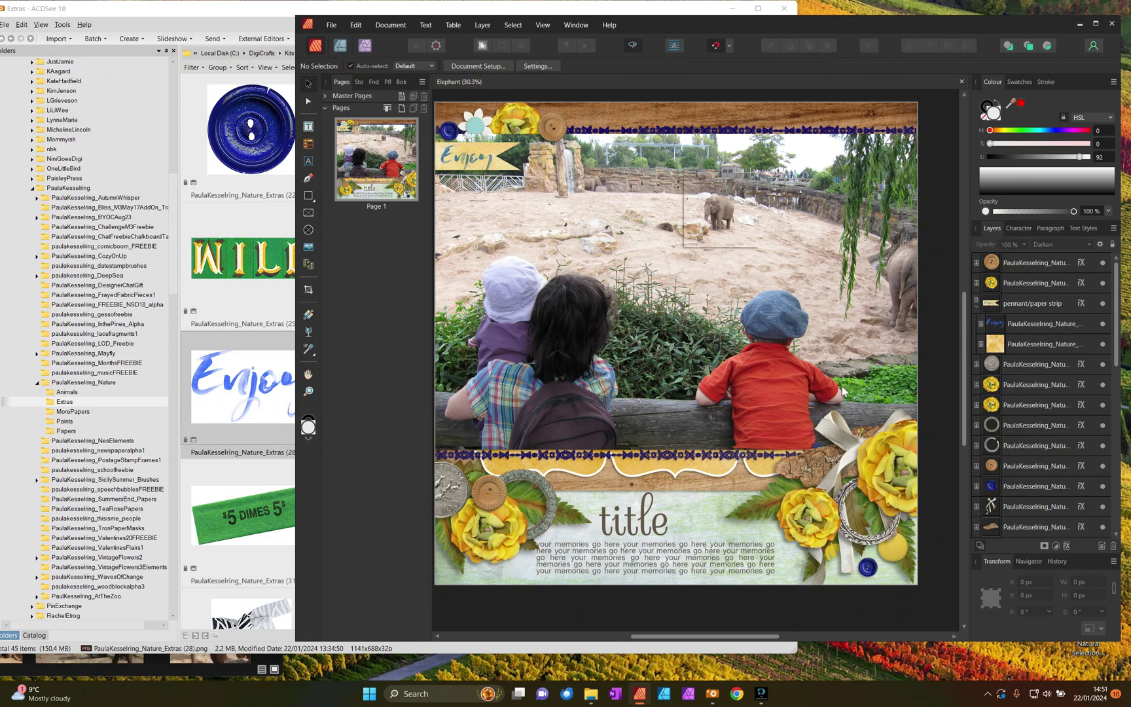
Step: Place the rhino coin Nature_Extras (12).png from ACDSee over the white flower in the top cluster, about 305 × 306 px and rotated about -30°
left_click(474, 122)
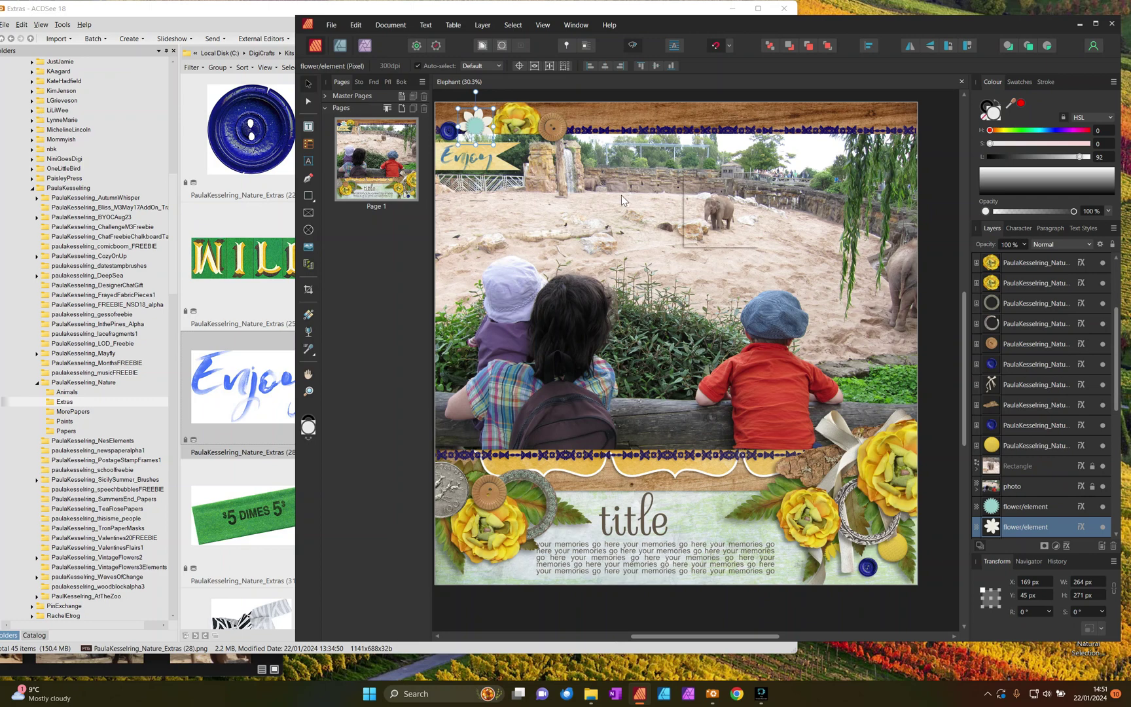
left_click(245, 305)
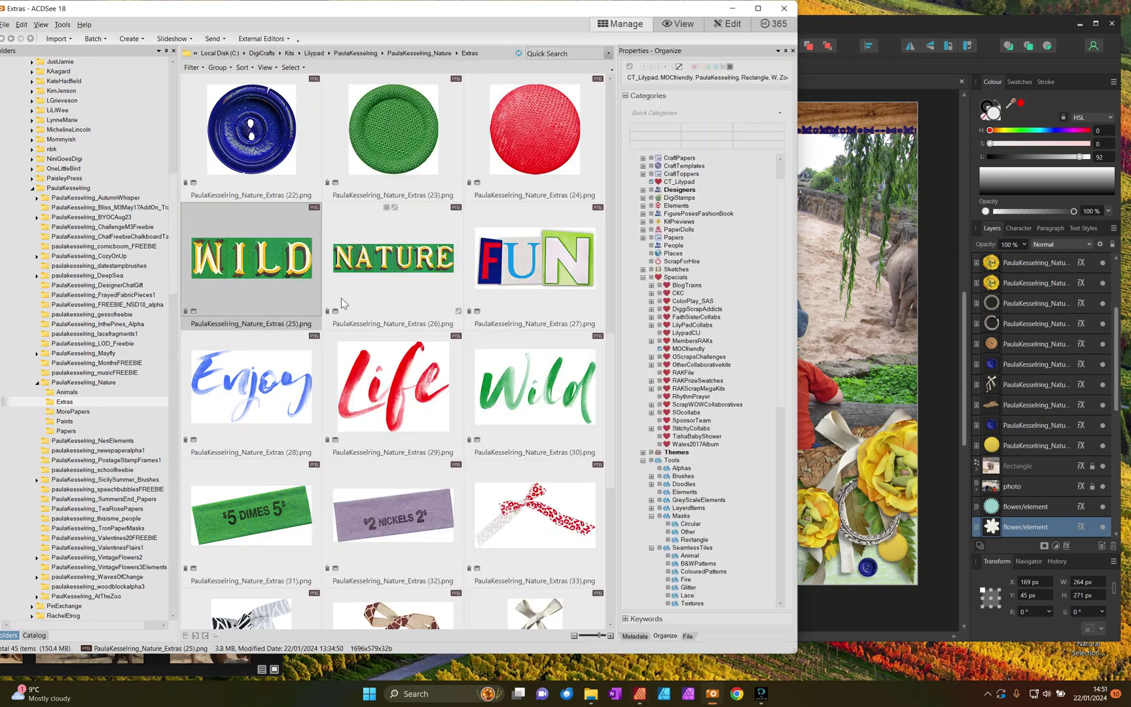
scroll(341, 298, "down", 4)
scroll(351, 297, "up", 8)
scroll(351, 297, "up", 2)
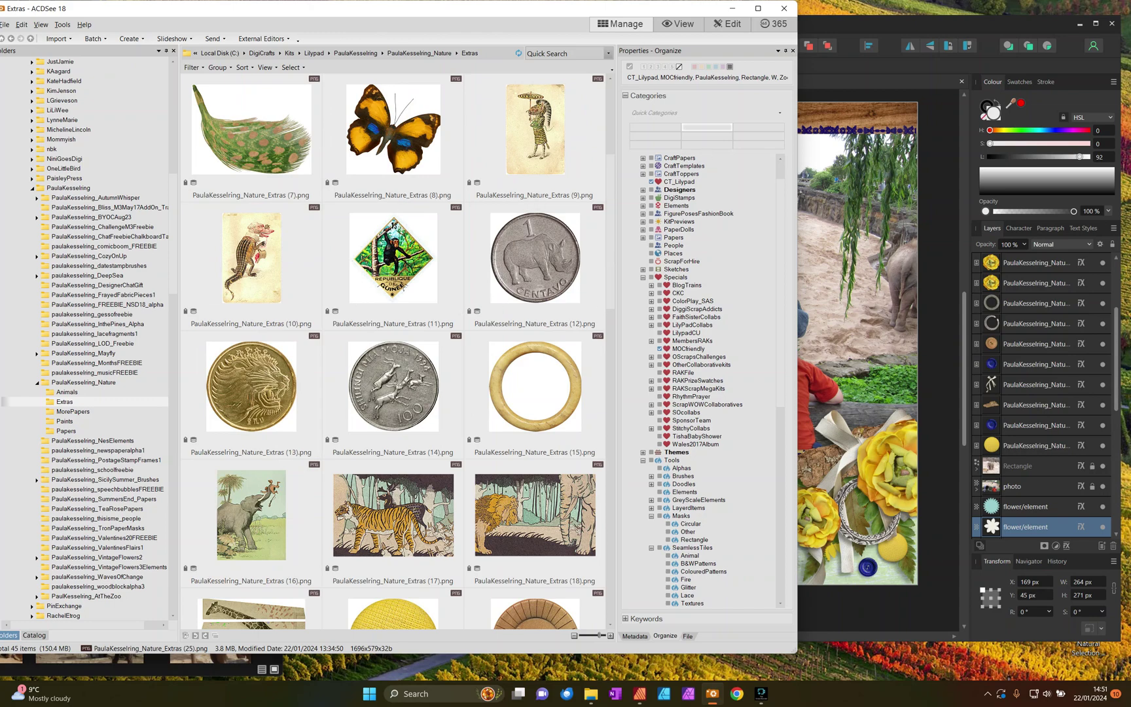
key("alt+Tab")
key("alt+Tab")
left_click(537, 268)
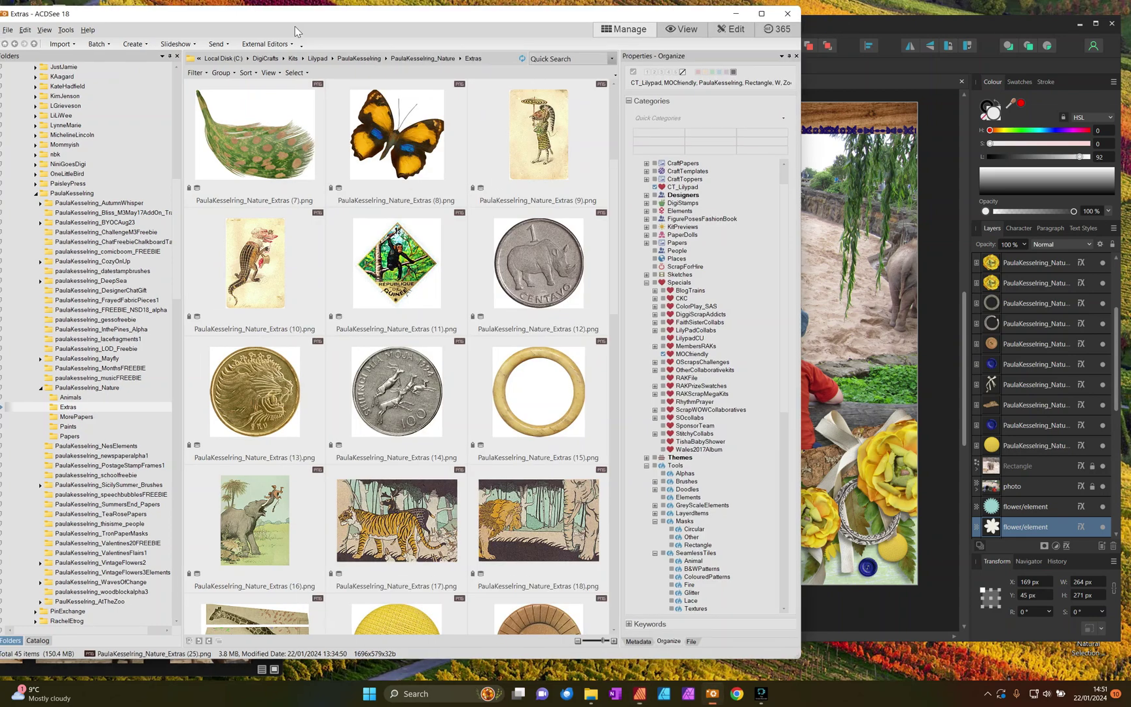
left_click_drag(895, 238, 856, 218)
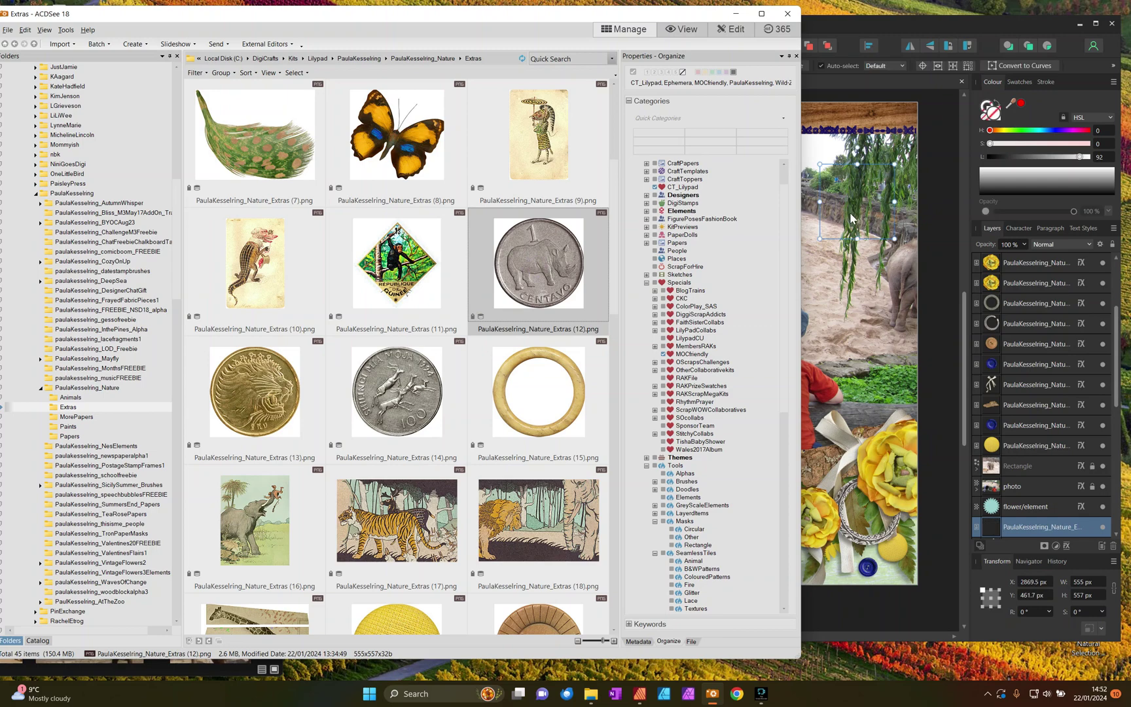
left_click_drag(535, 189, 490, 118)
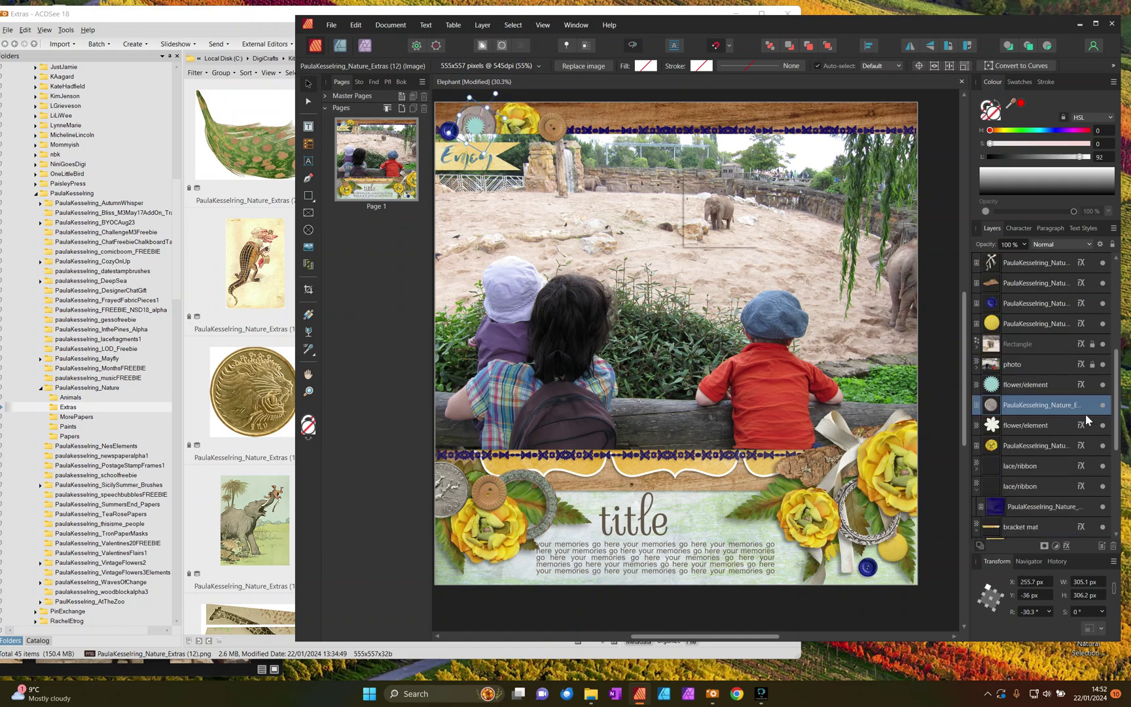
Step: Delete the white and teal flower/element layers from the top cluster and save the document
left_click(1021, 425)
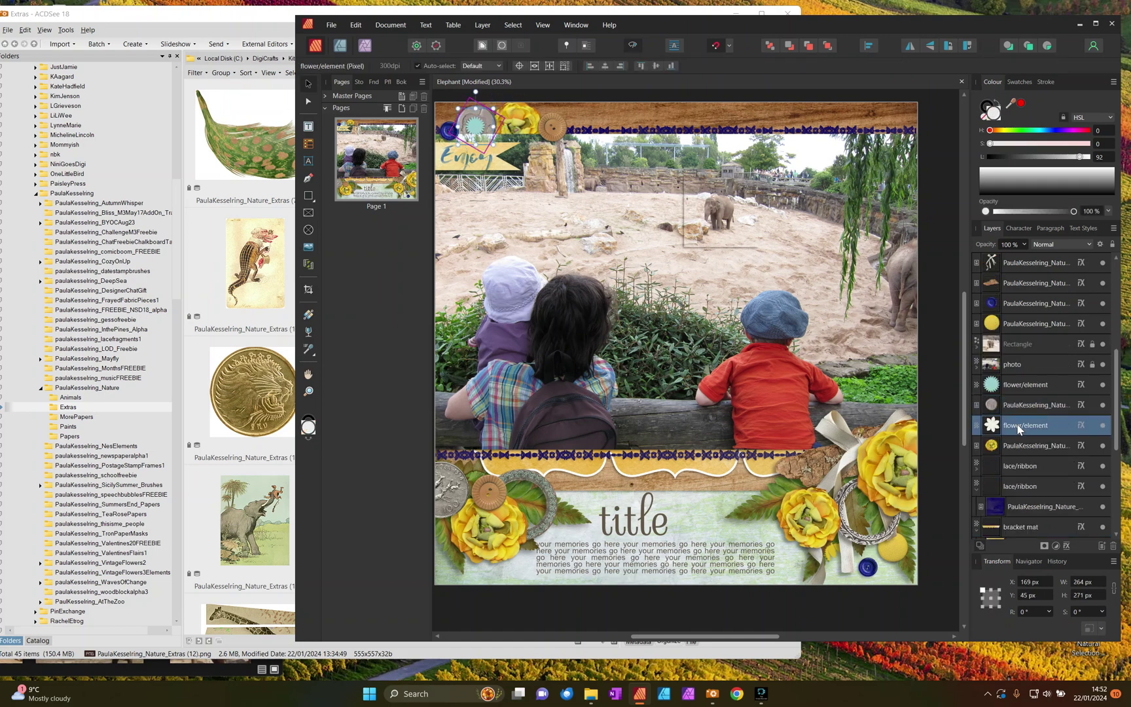
key("Delete")
left_click(1014, 393)
key("Delete")
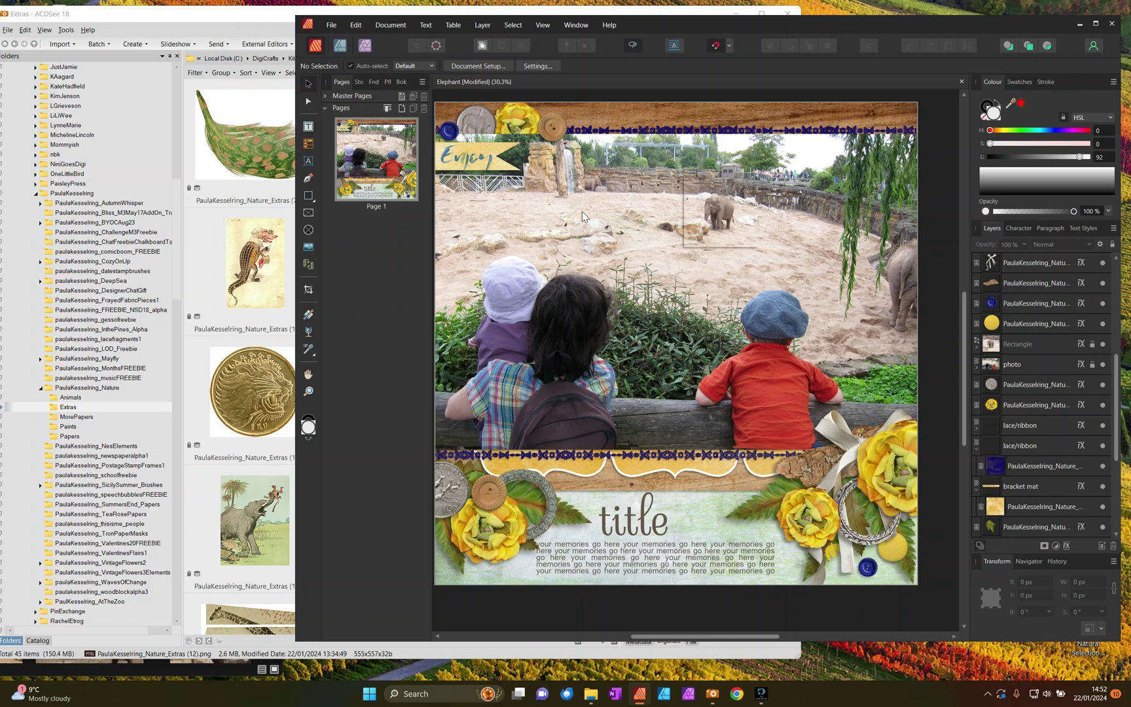
key("ctrl+s")
Step: Unlock the elephant inset and draw a mat rectangle of about 619 × 599 px behind it, directly above the photo layer
left_click(1093, 345)
left_click(1006, 341)
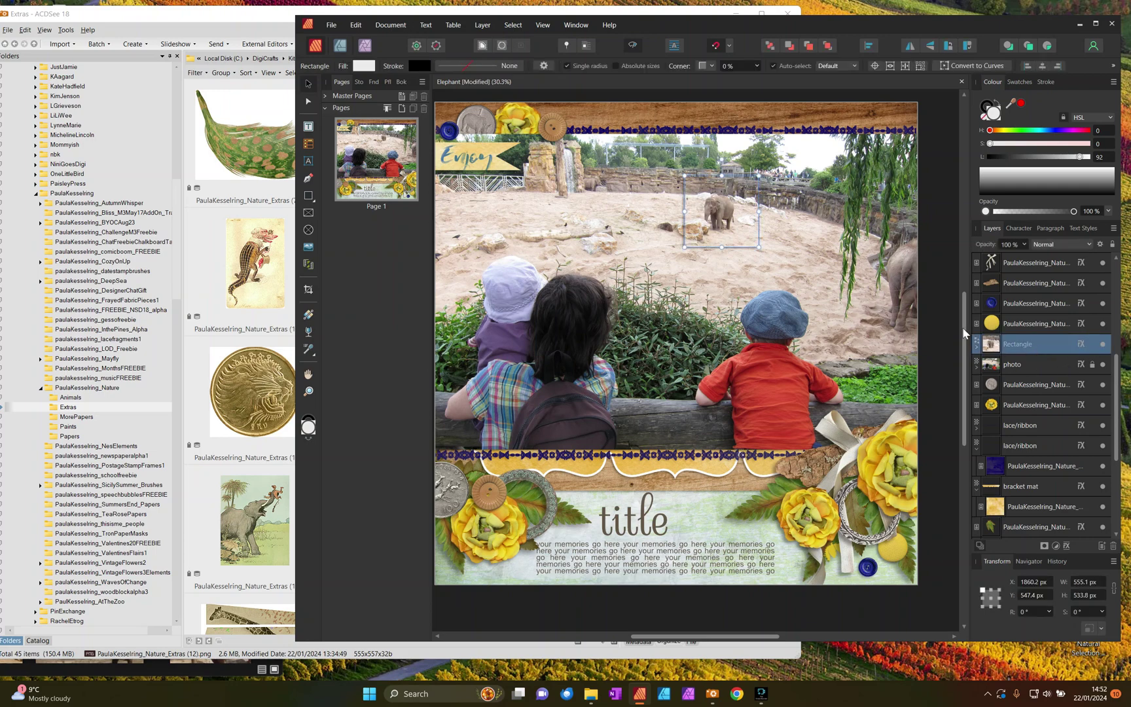
left_click(1012, 364)
left_click(310, 196)
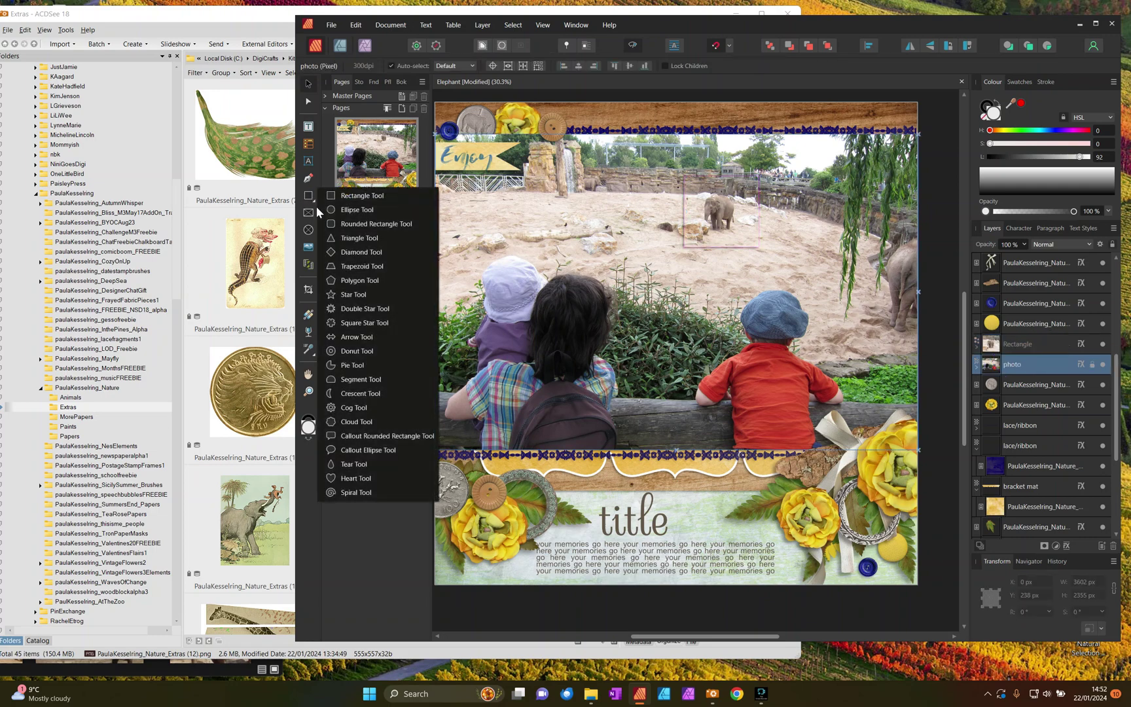
left_click(357, 195)
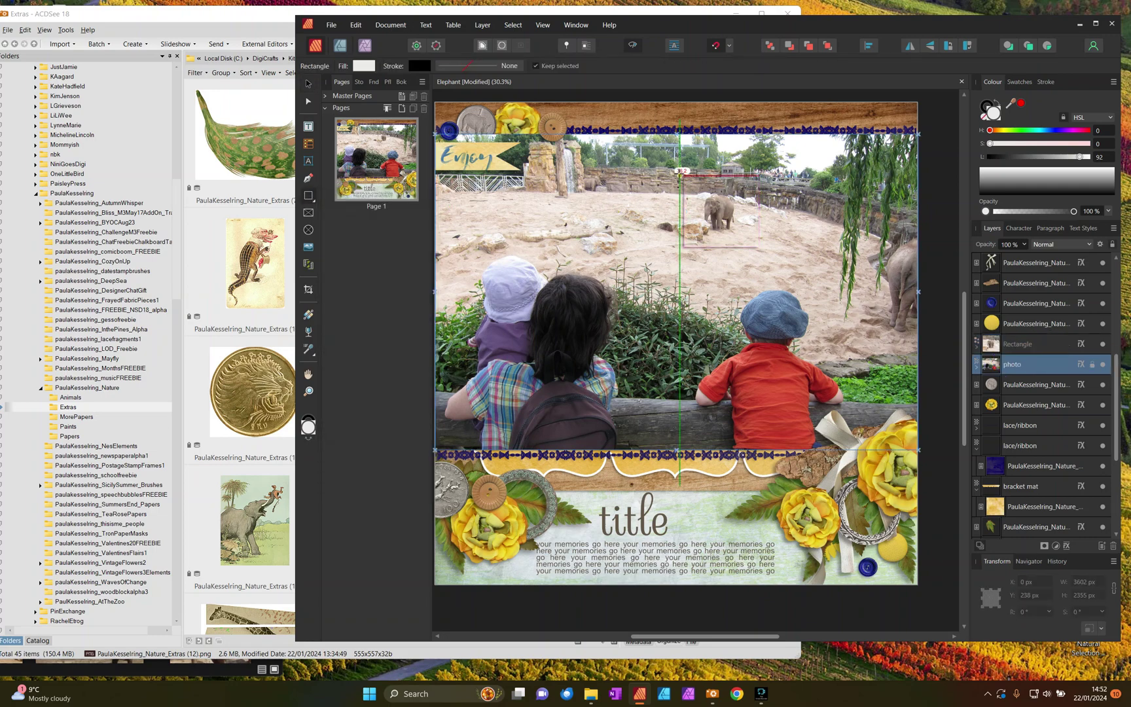
left_click_drag(681, 171, 757, 252)
scroll(756, 252, "up", 2)
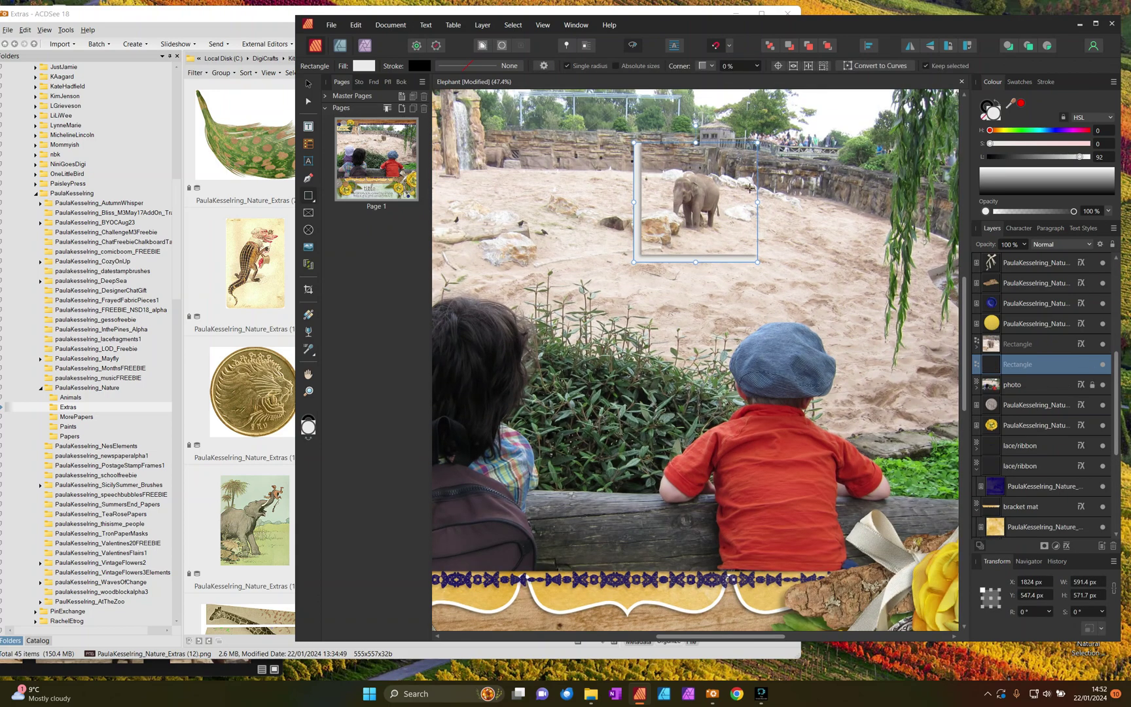
left_click_drag(757, 142, 763, 137)
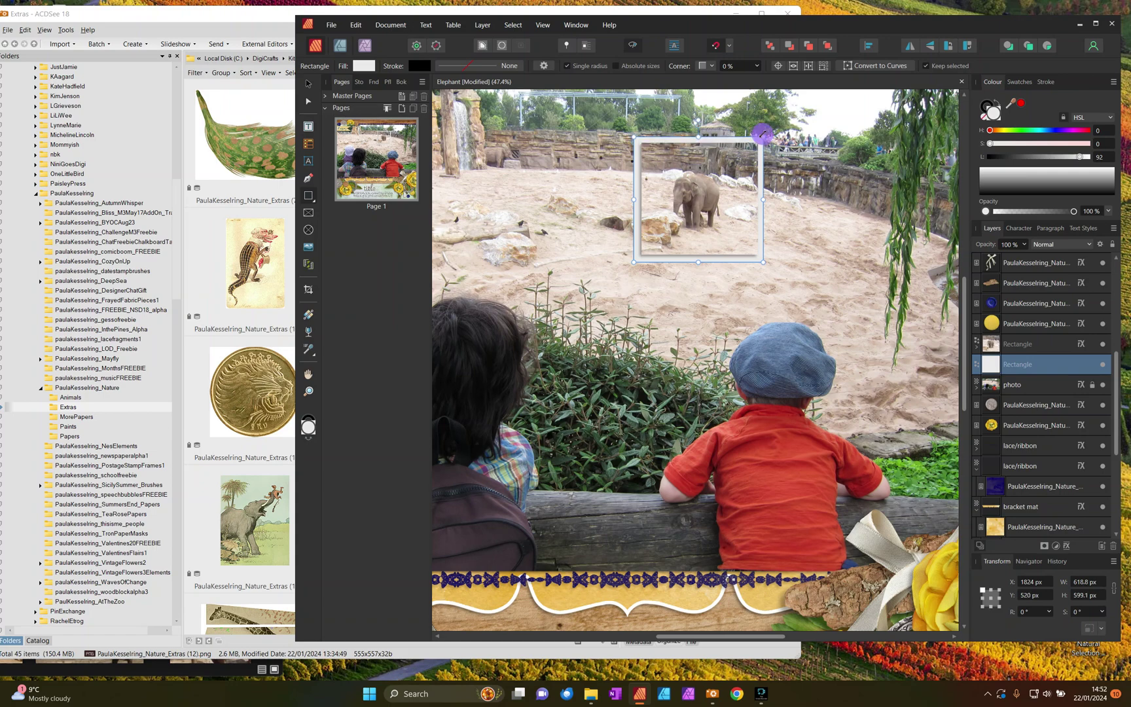
scroll(719, 194, "down", 3)
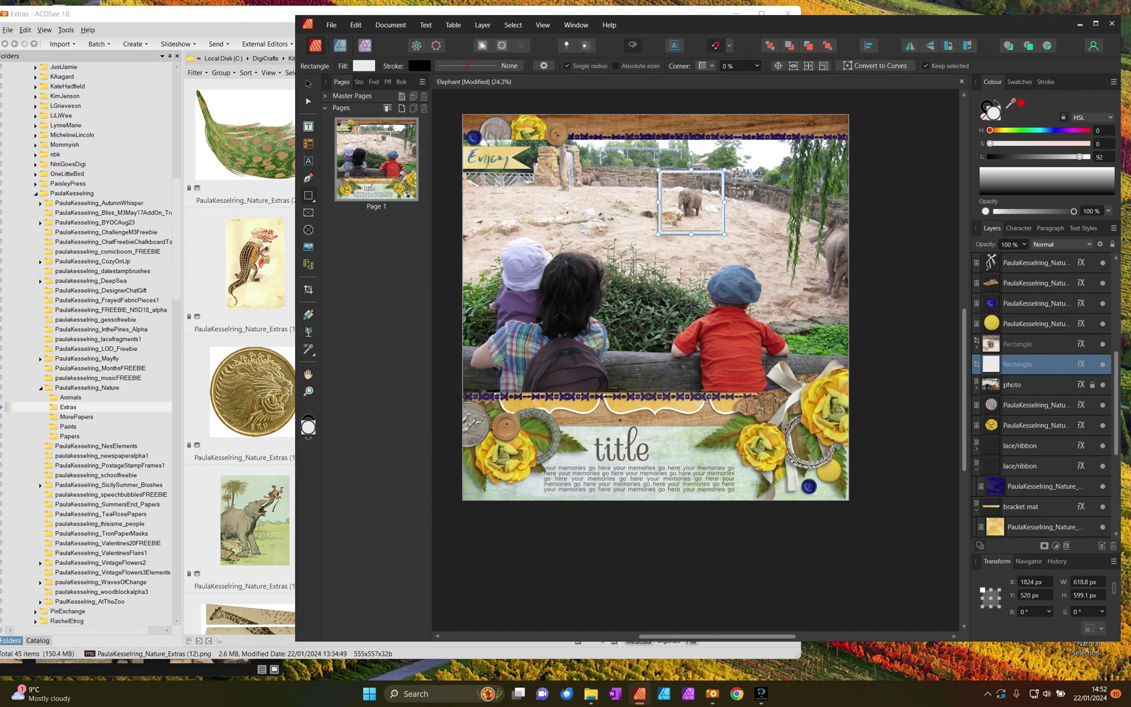
Step: Place the navy paper Nature_Papers (11).jpg from ACDSee's Papers folder above the mat rectangle and delete the stray rectangle drawn over it
left_click(69, 427)
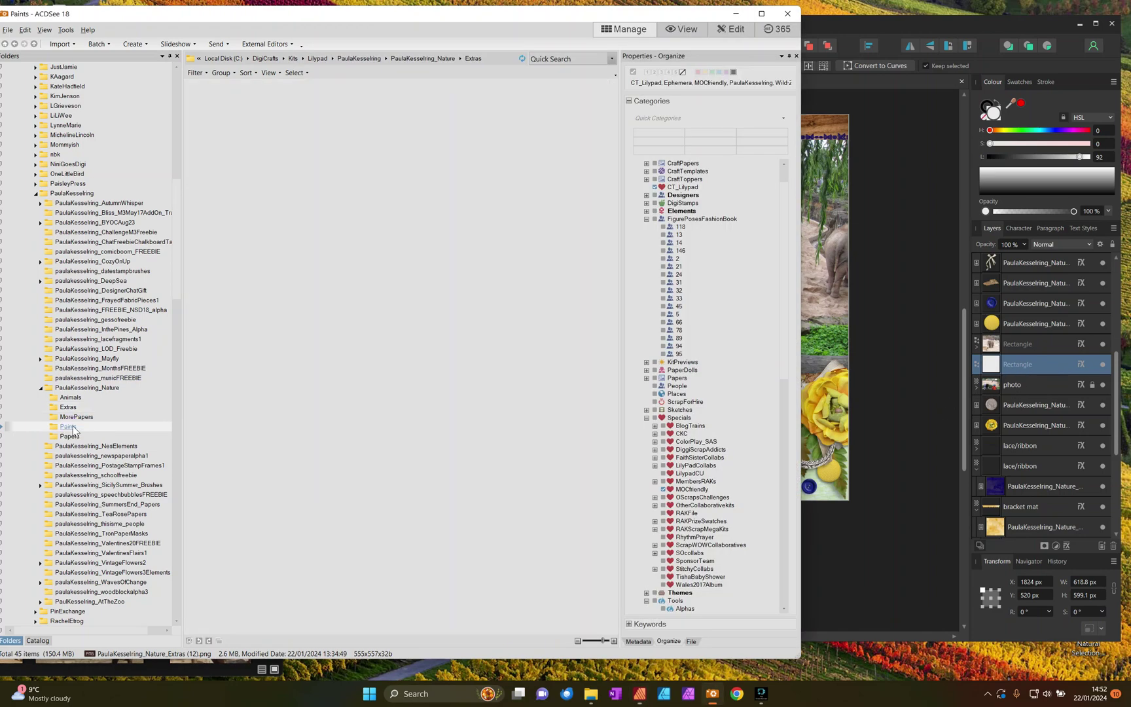
left_click(70, 436)
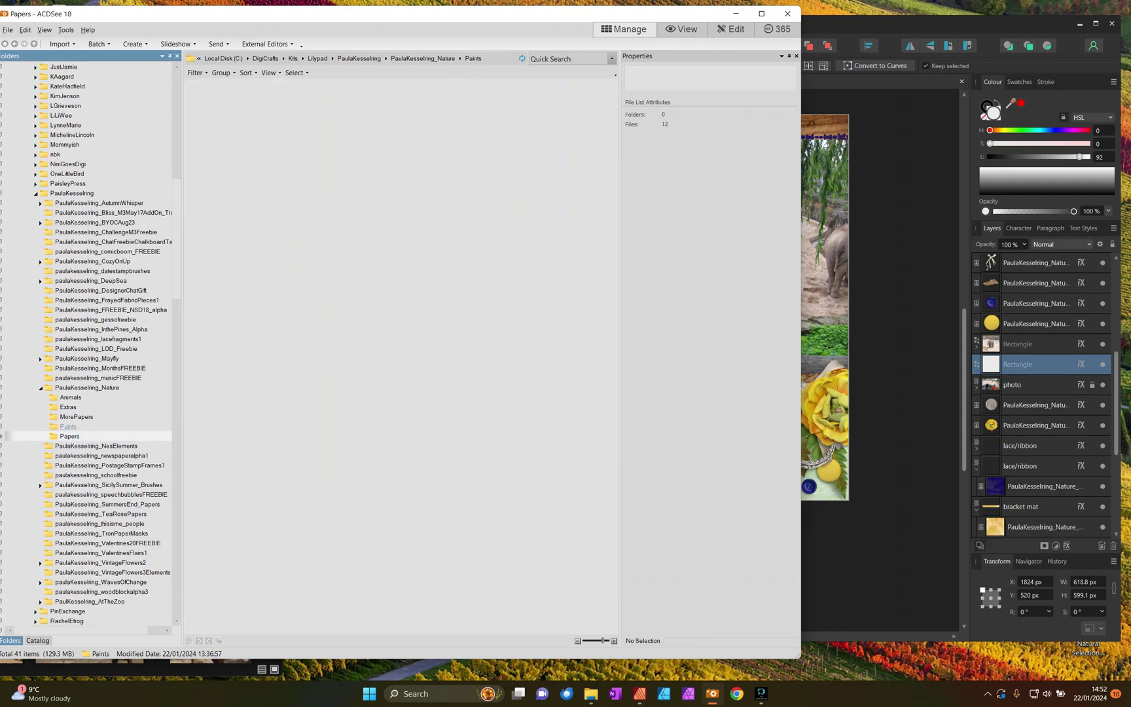
left_click(393, 515)
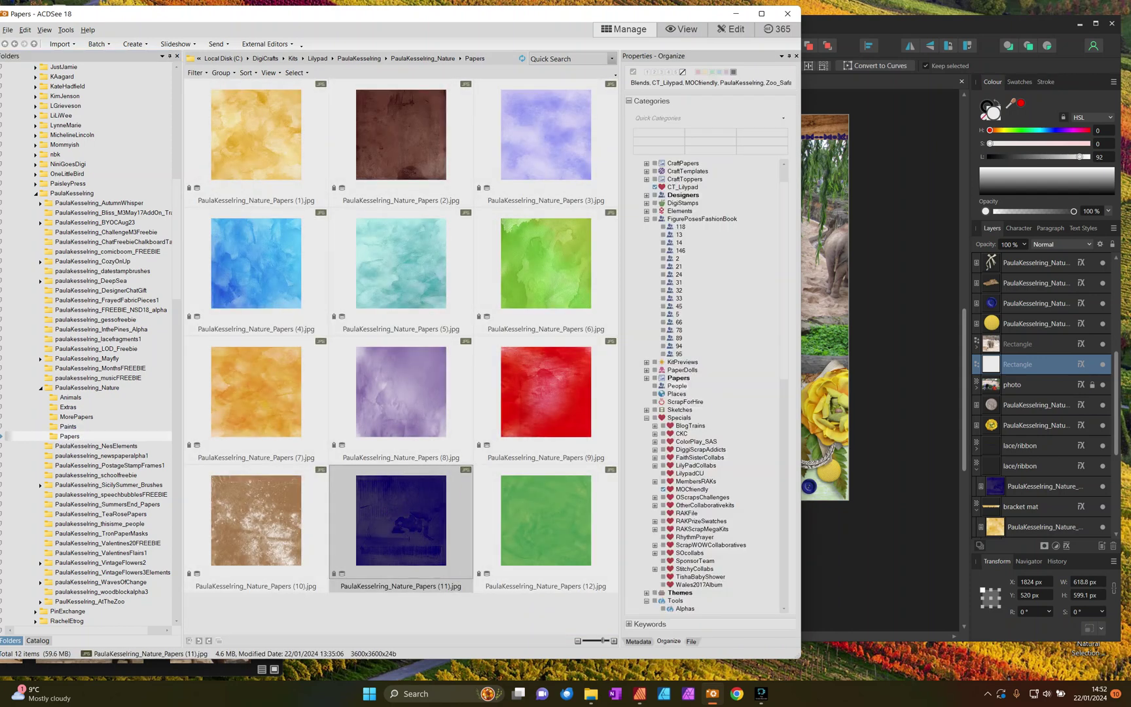
left_click_drag(849, 402, 708, 347)
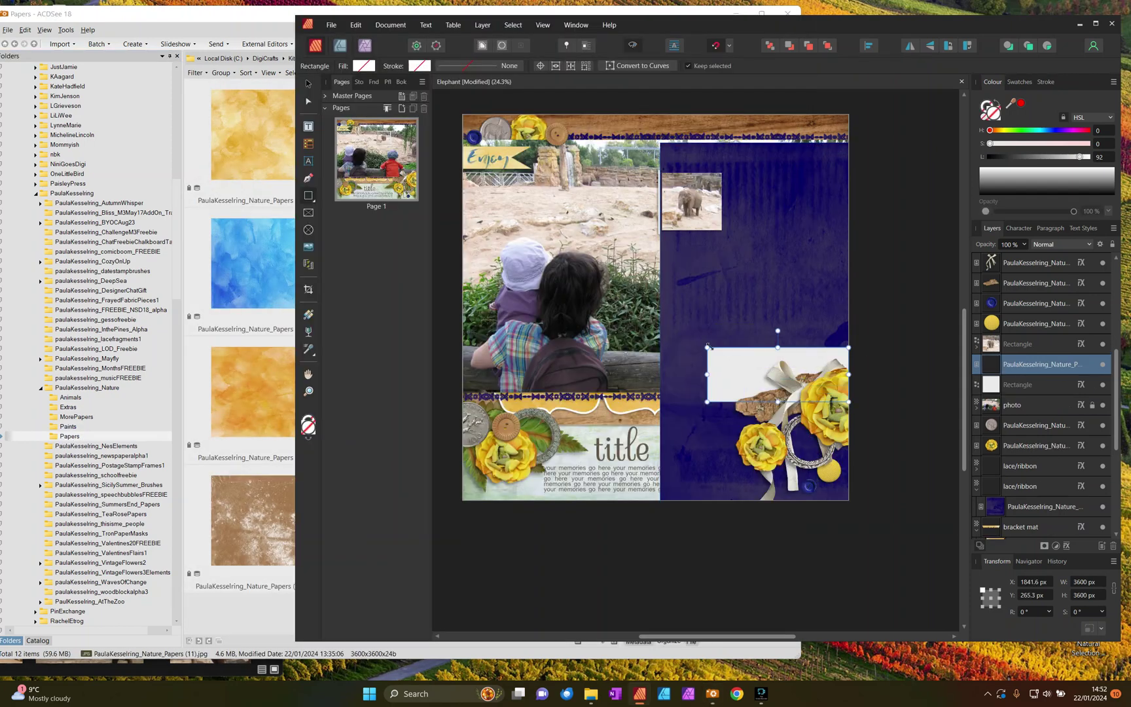
key("Delete")
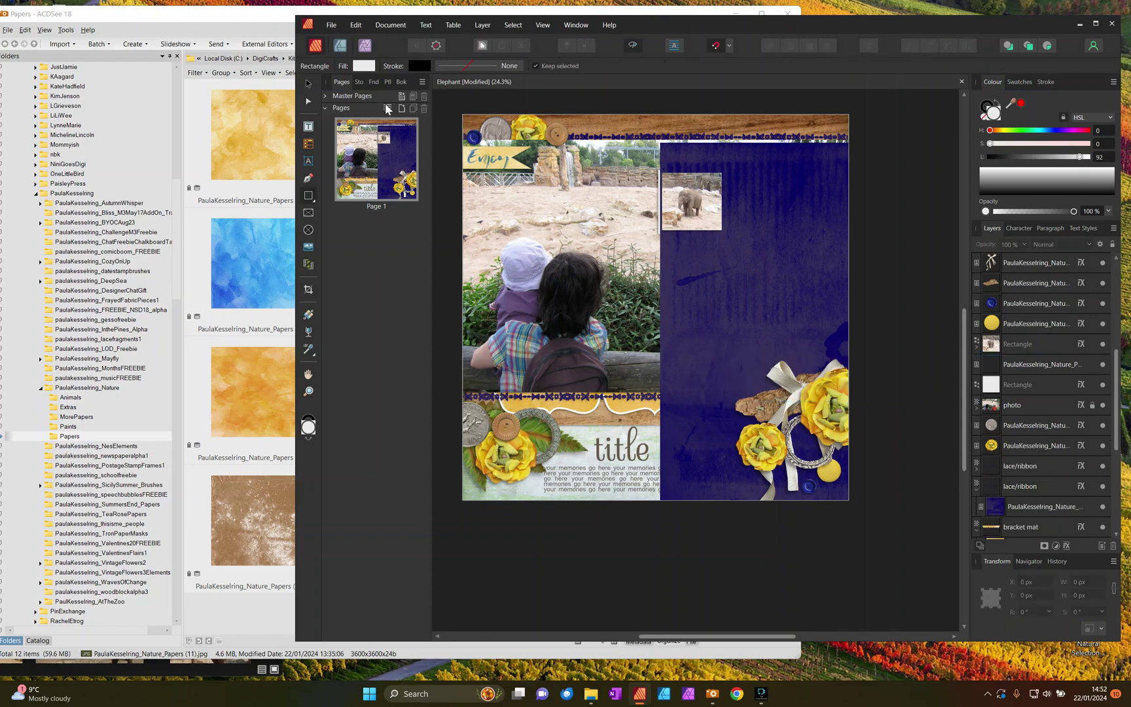
Step: Move the navy paper so it covers the elephant inset's area and clip it to the mat rectangle
left_click(309, 83)
left_click(775, 242)
left_click_drag(776, 241, 656, 241)
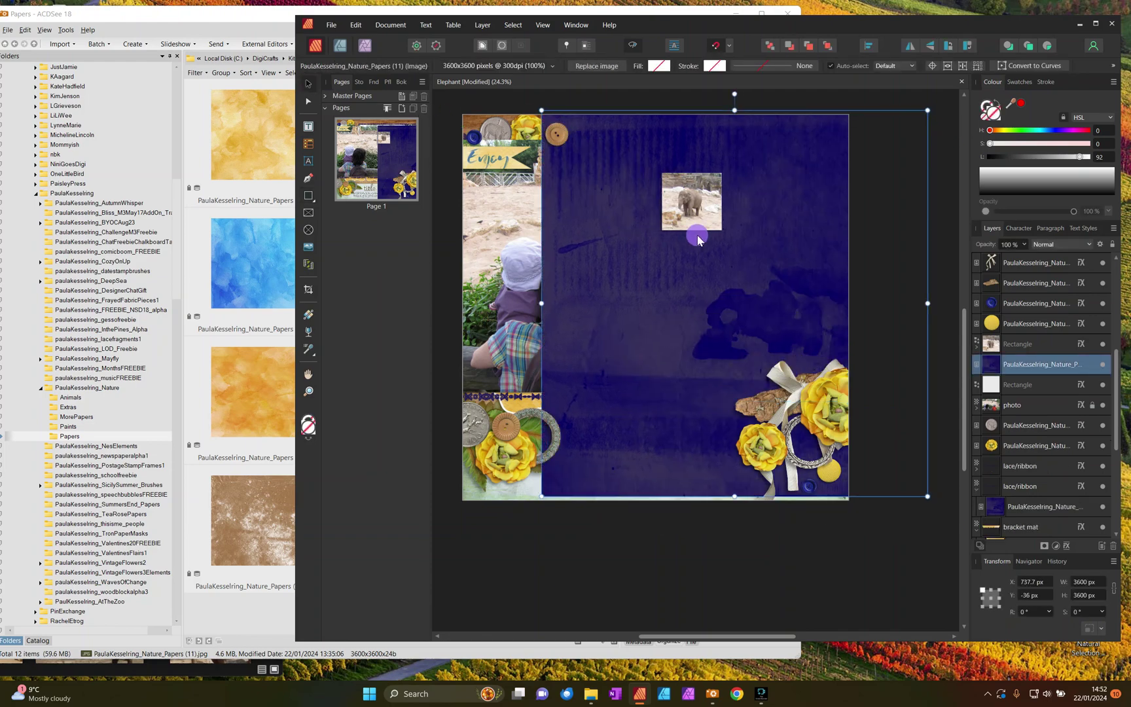
left_click_drag(999, 370, 1084, 453)
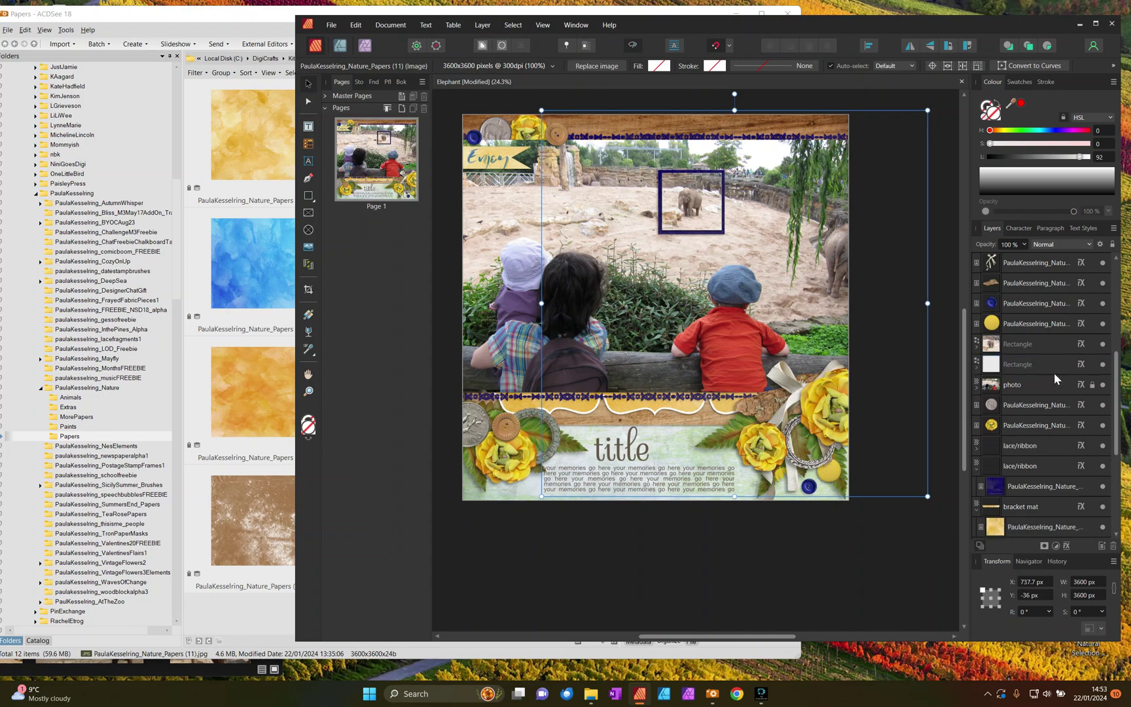
Step: Rotate the navy mat rectangle behind the elephant inset to about -3.6°
left_click(940, 313)
scroll(744, 360, "up", 3)
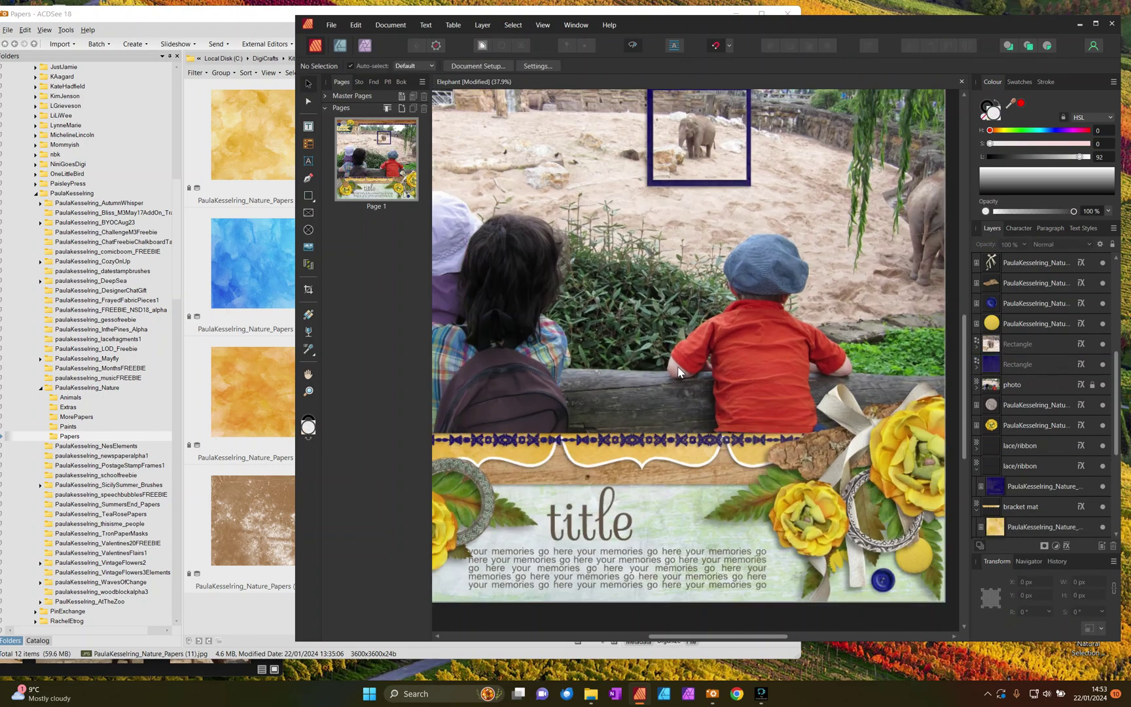
scroll(745, 361, "up", 2)
left_click(1022, 369)
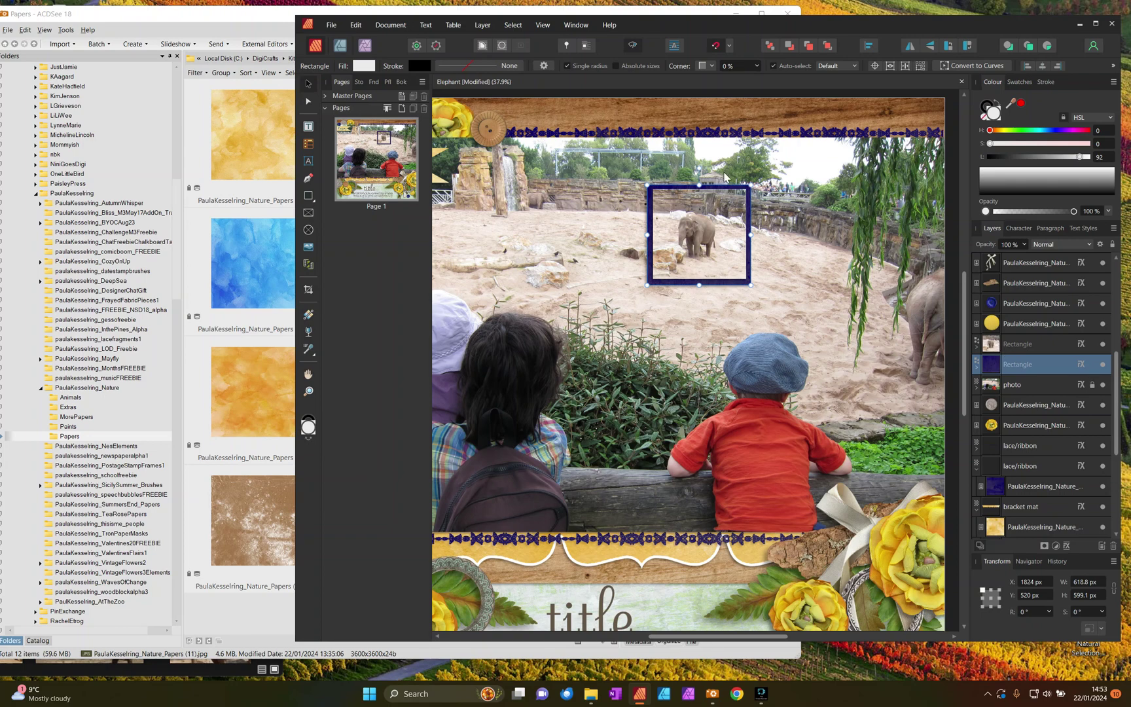
left_click_drag(699, 172, 704, 172)
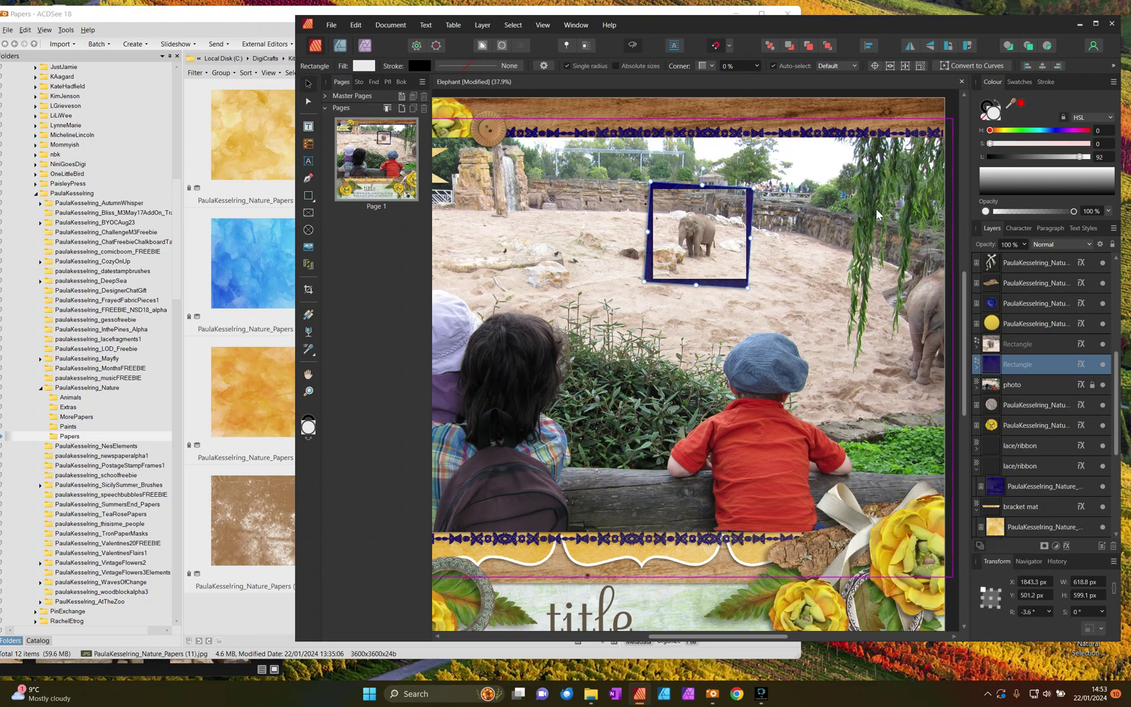
scroll(876, 209, "down", 1, "ctrl")
left_click(953, 189)
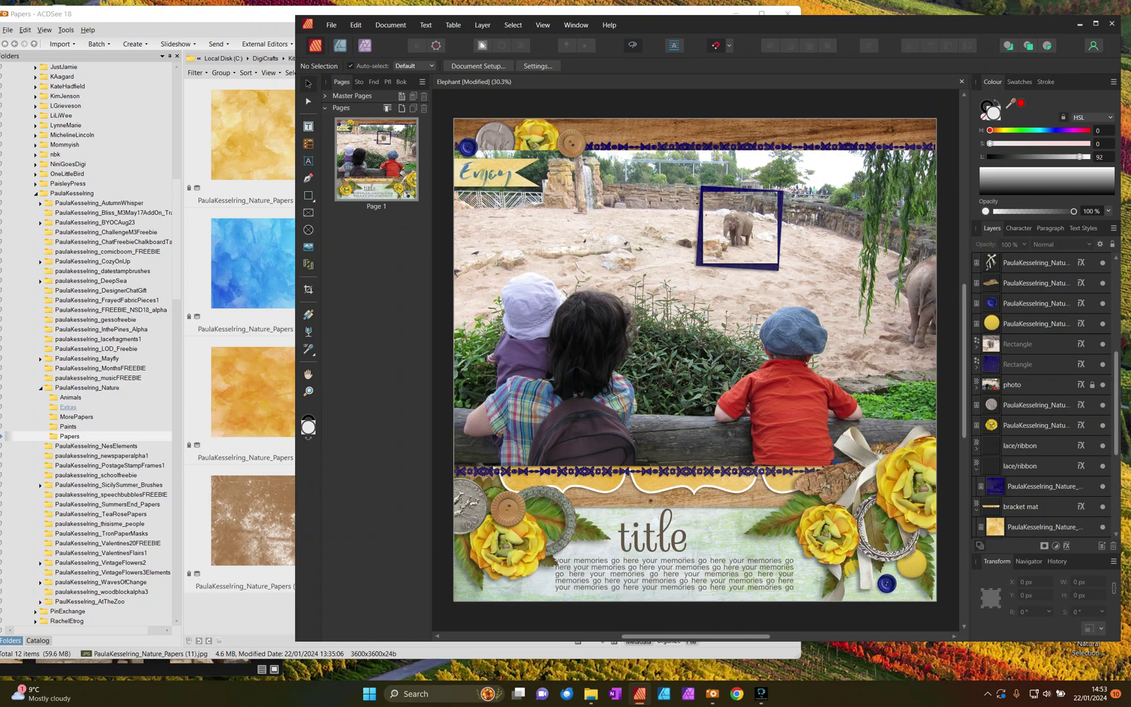
Step: Place the yellow button Nature_Extras (20).png from ACDSee's Extras folder on the navy frame's lower right corner, about 101 px wide and rotated 18.6°, with layer effects
left_click(68, 406)
left_click(68, 407)
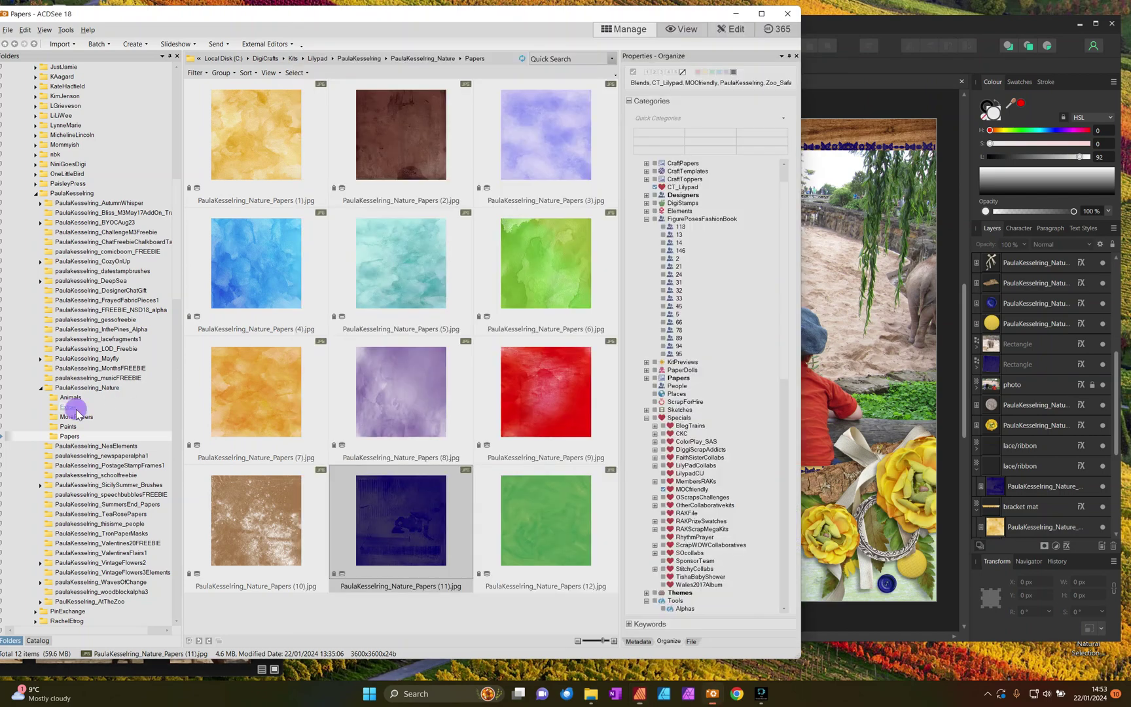
scroll(387, 245, "down", 4)
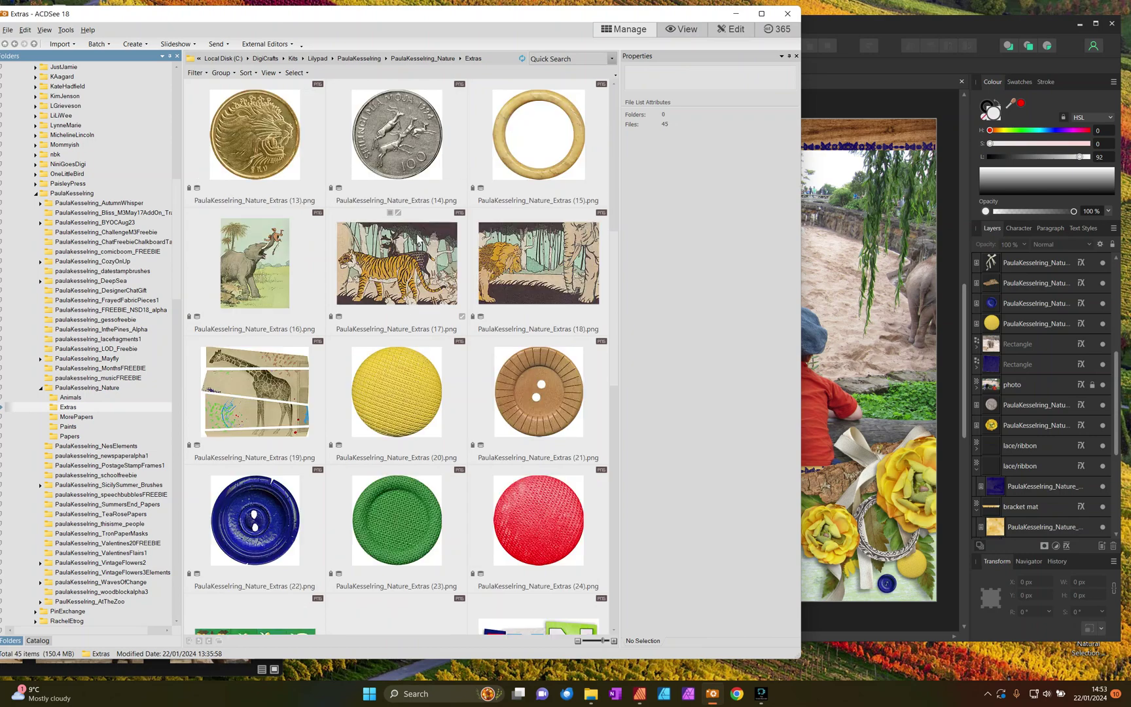
left_click_drag(380, 387, 831, 266)
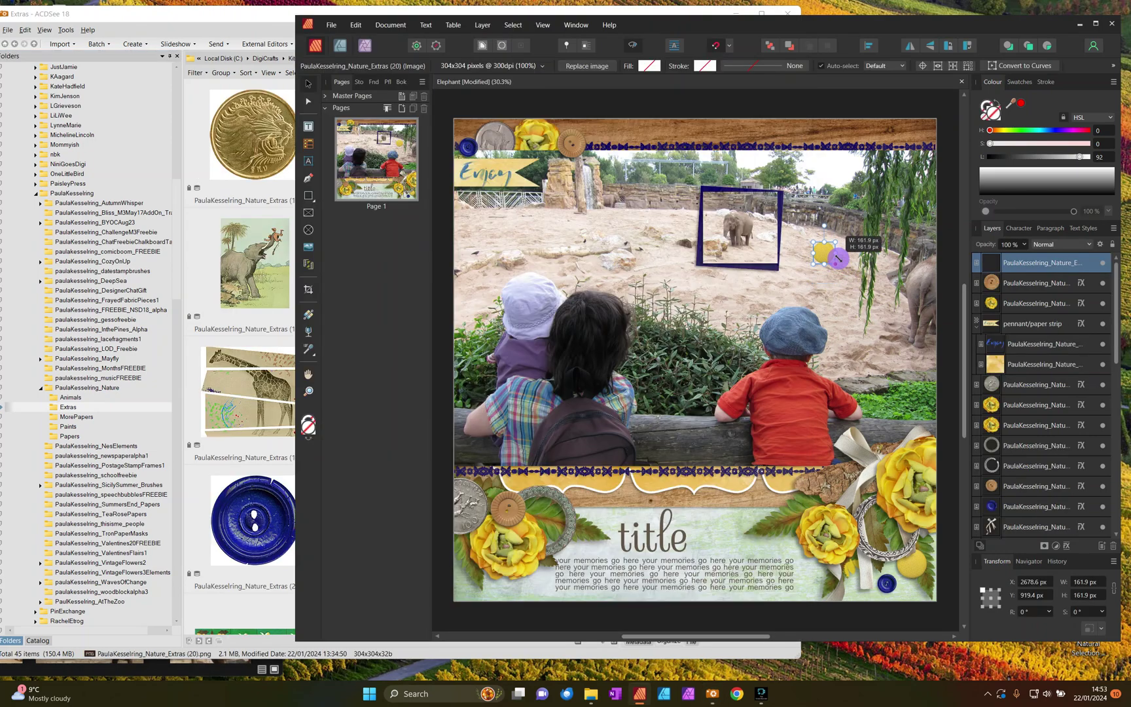
left_click_drag(820, 248, 785, 226)
left_click(1082, 275)
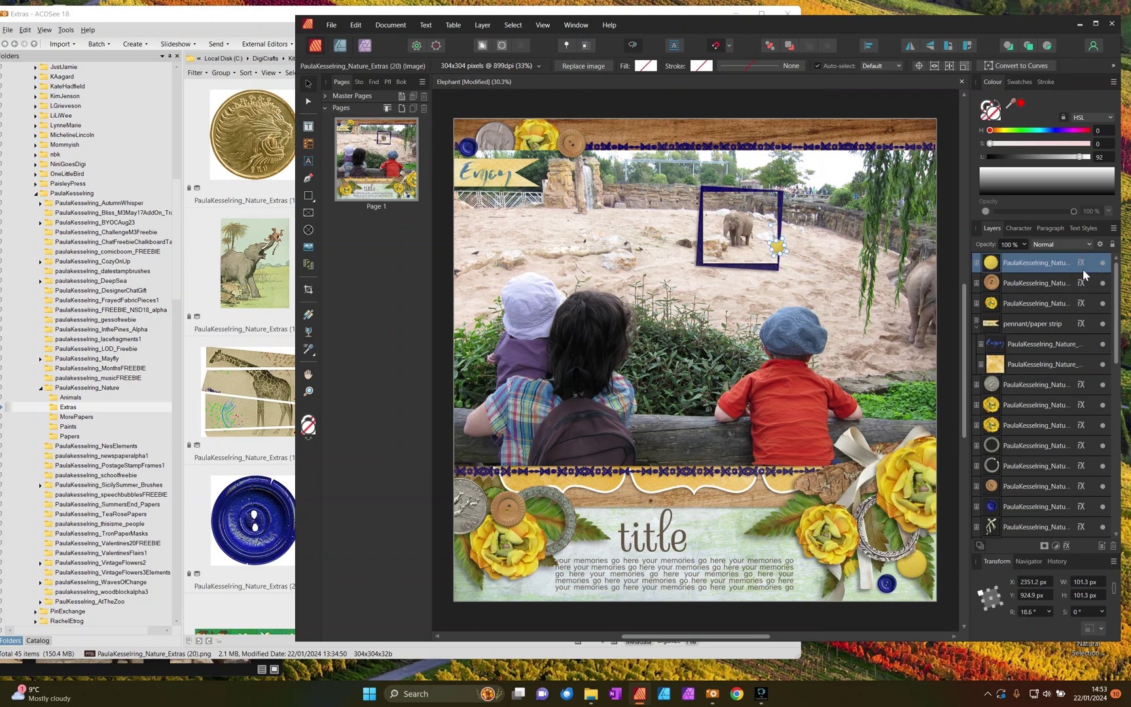
left_click(947, 247)
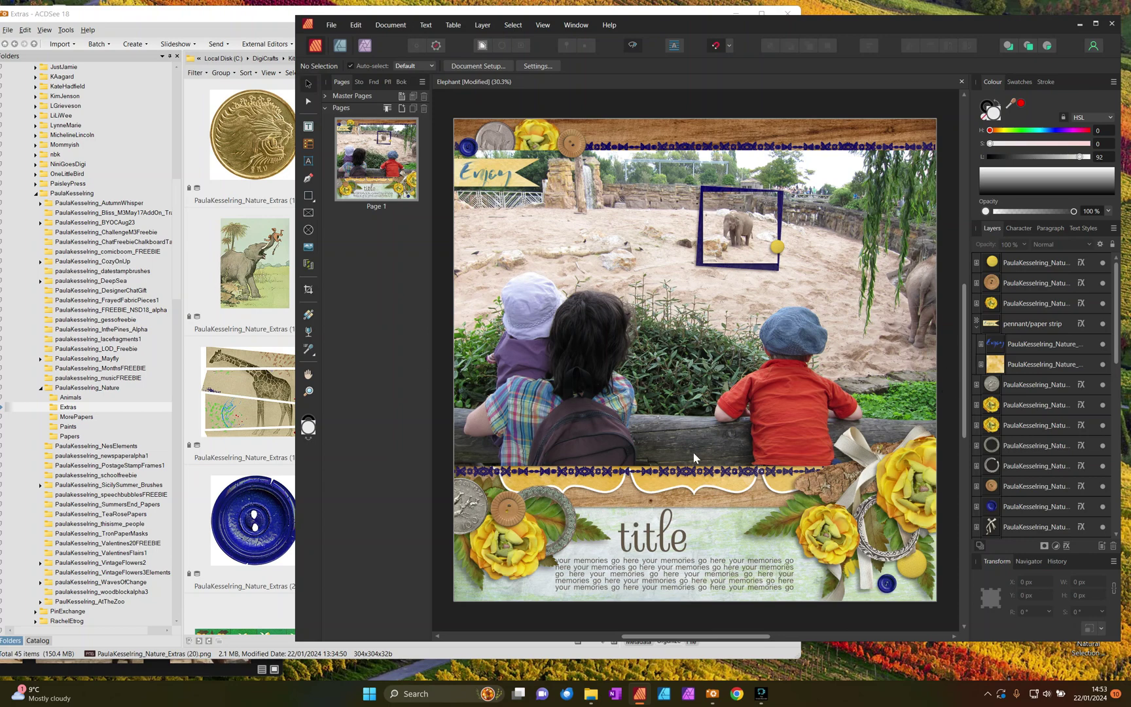
Step: Try the elephant Nature_Animals (1).png from ACDSee's Animals folder over the photo's right edge, and delete it
left_click(262, 272)
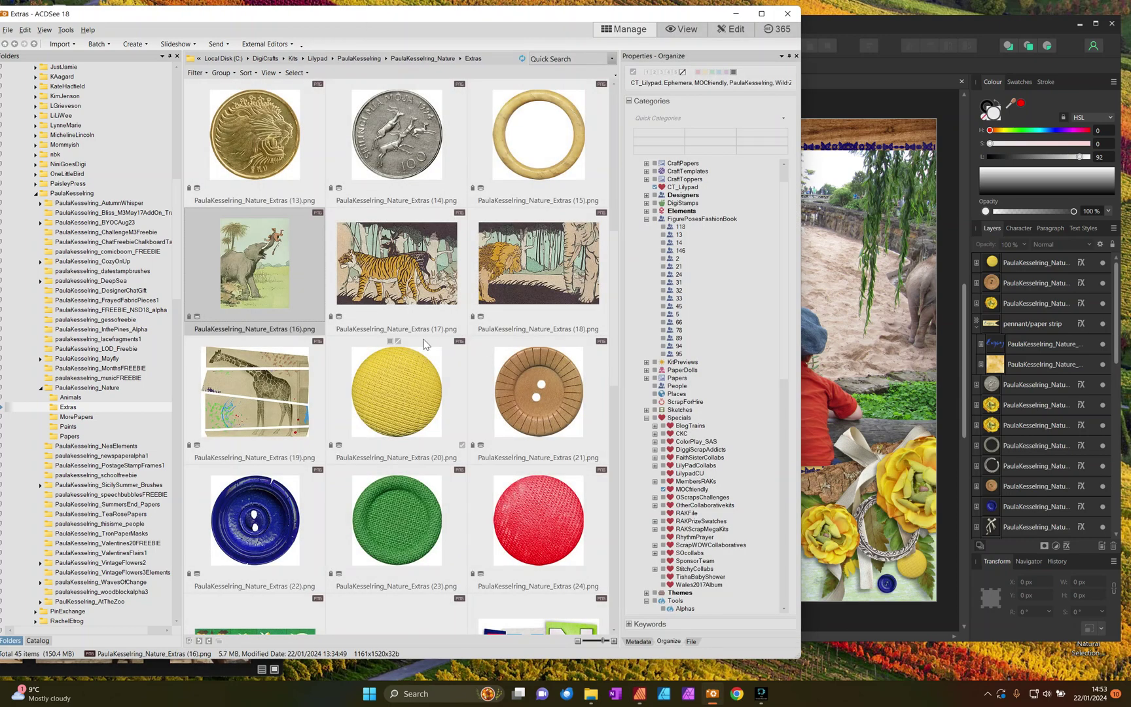
scroll(426, 345, "down", 5)
left_click(71, 398)
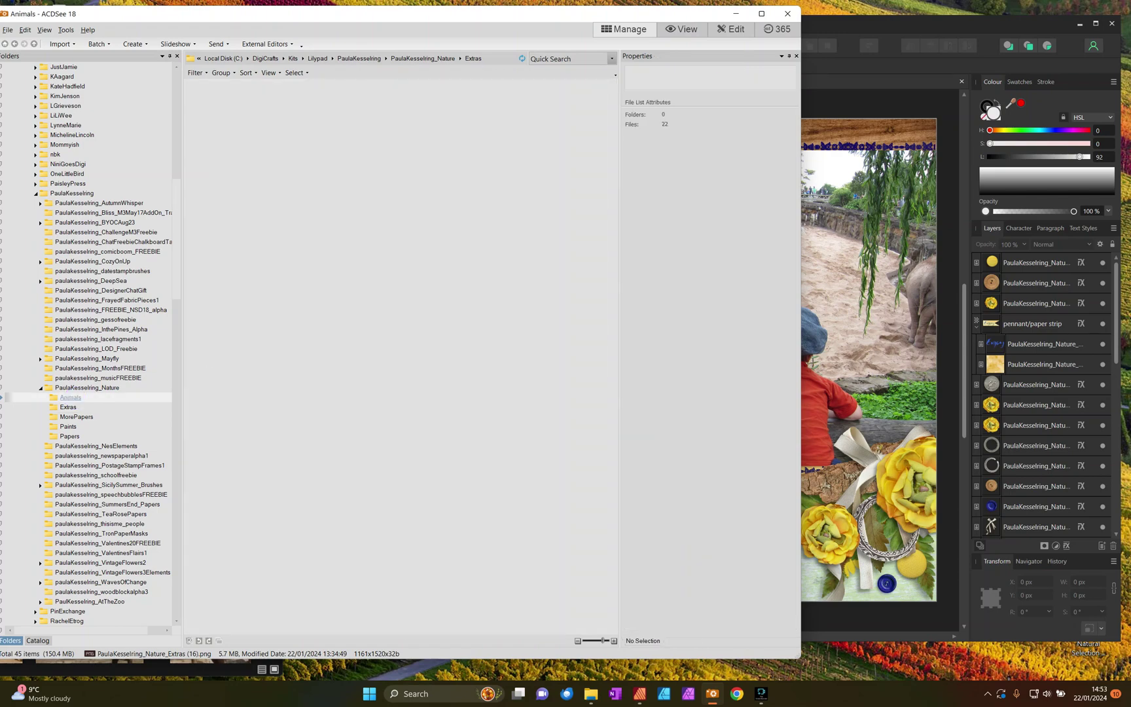
left_click_drag(851, 255, 852, 257)
left_click_drag(702, 201, 910, 273)
left_click(936, 419)
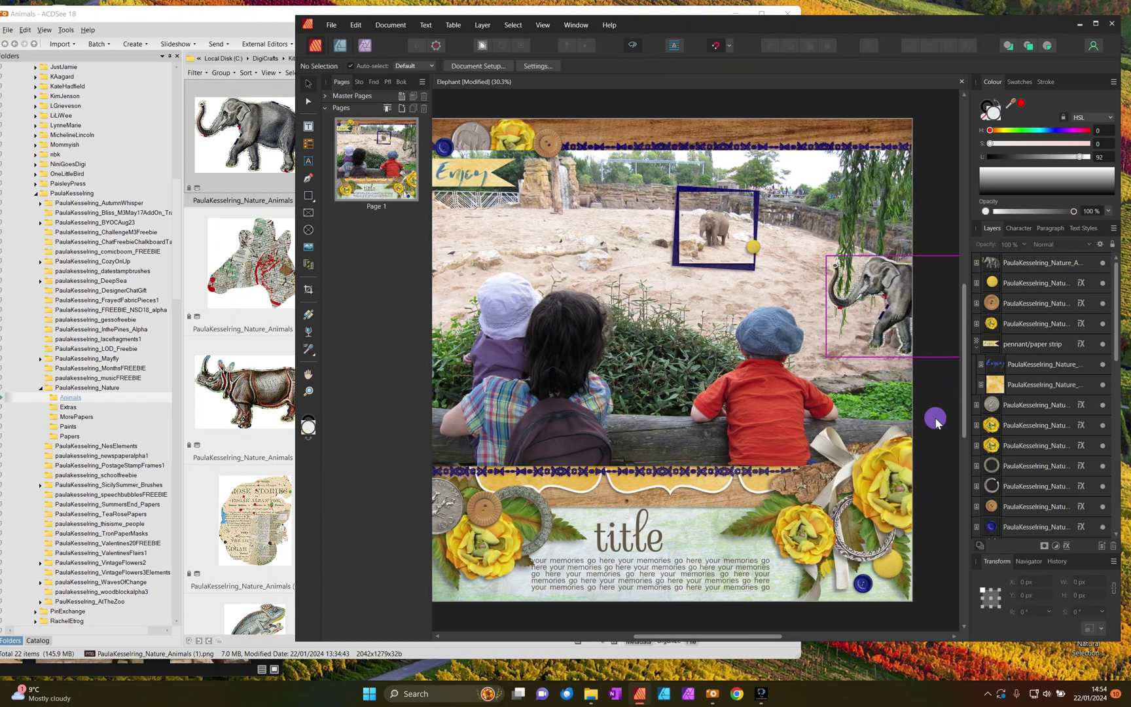
left_click(1102, 263)
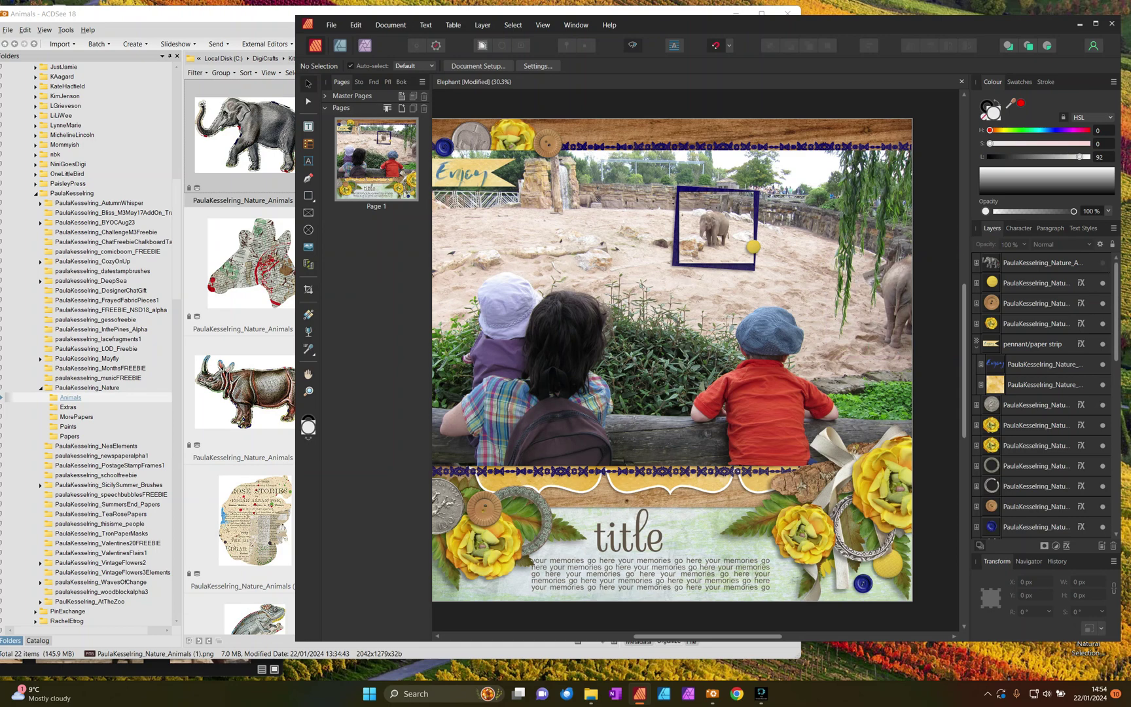
left_click(1046, 265)
key("Delete")
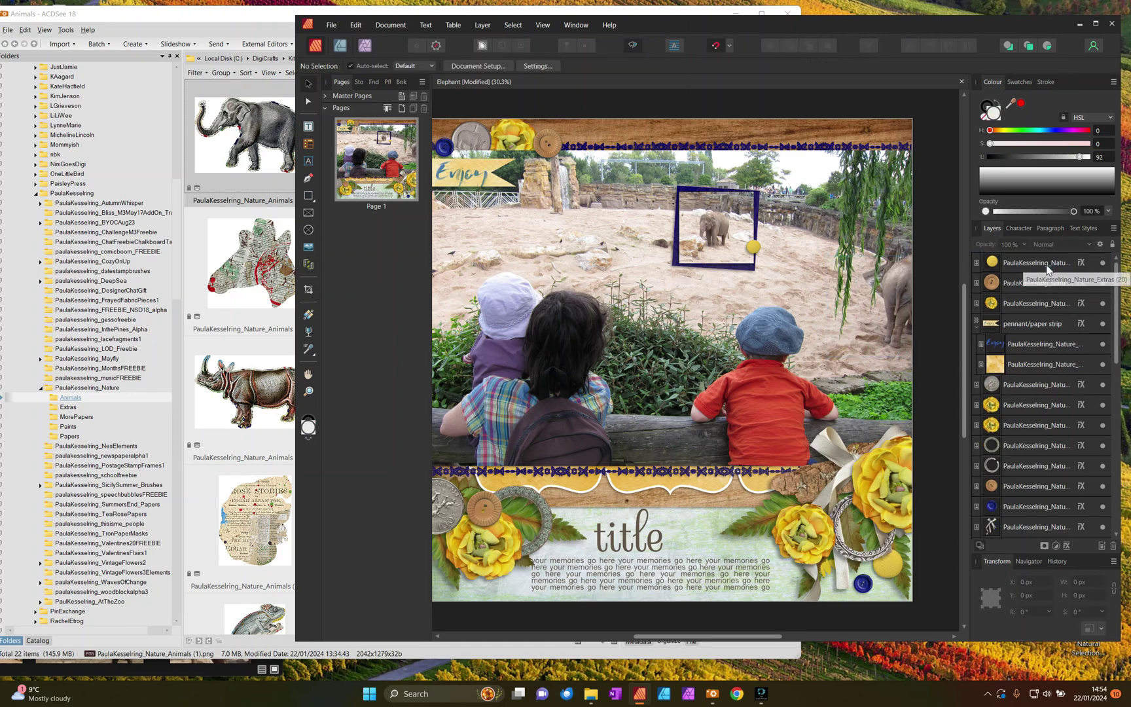
Step: Save the document and delete the template's placeholder journaling and title layers
key("ctrl+s")
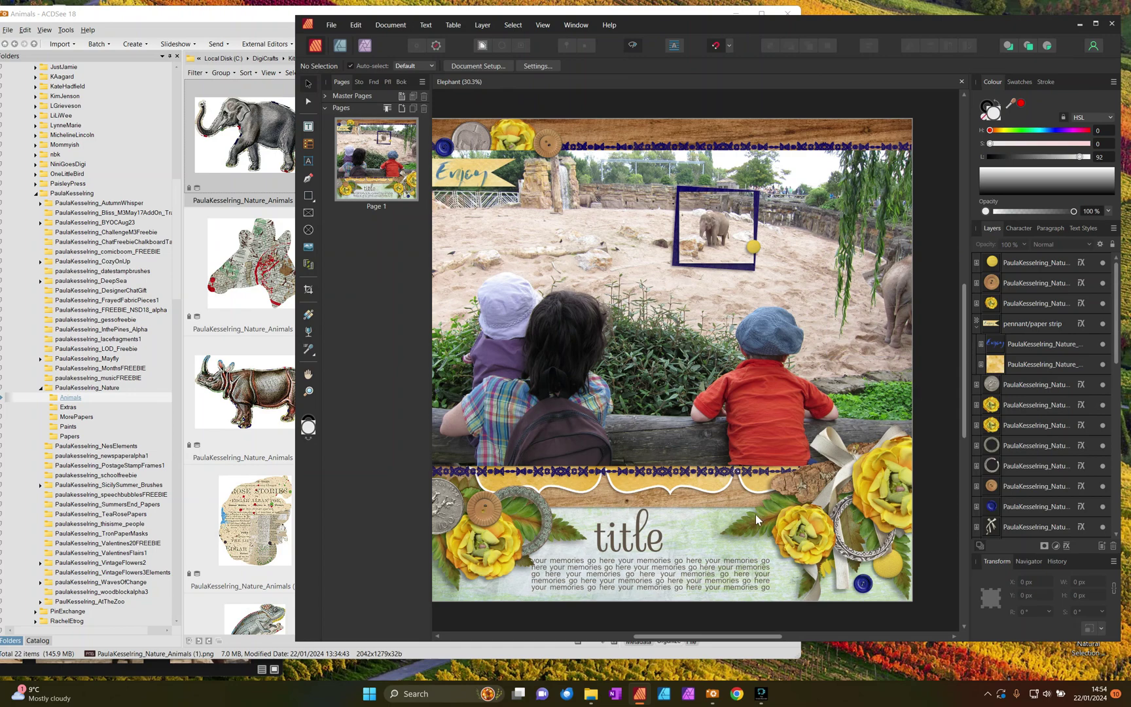
scroll(730, 634, "left", 2)
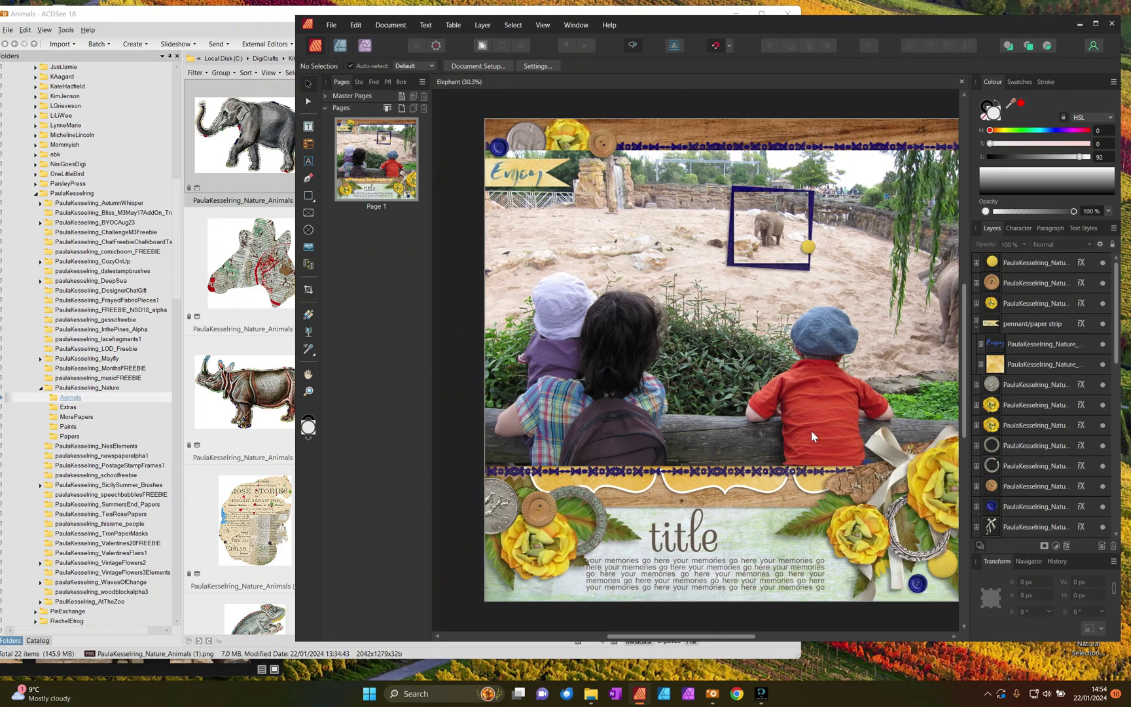
scroll(727, 584, "down", 1)
scroll(716, 633, "right", 1)
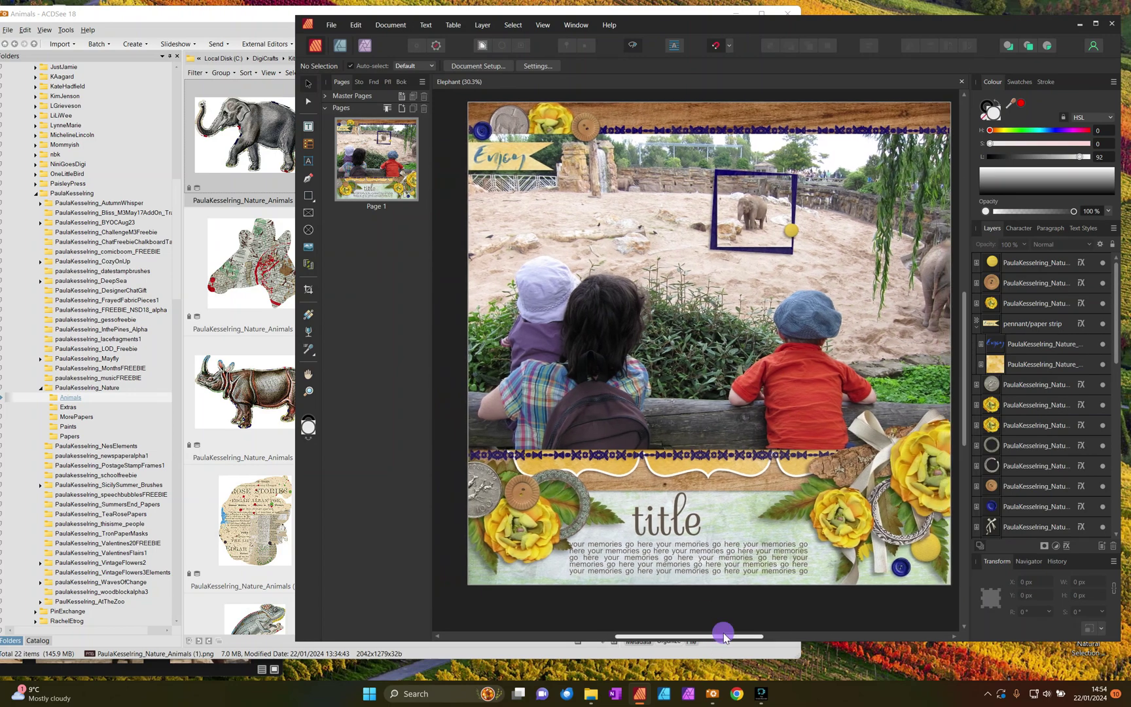
scroll(980, 474, "down", 5)
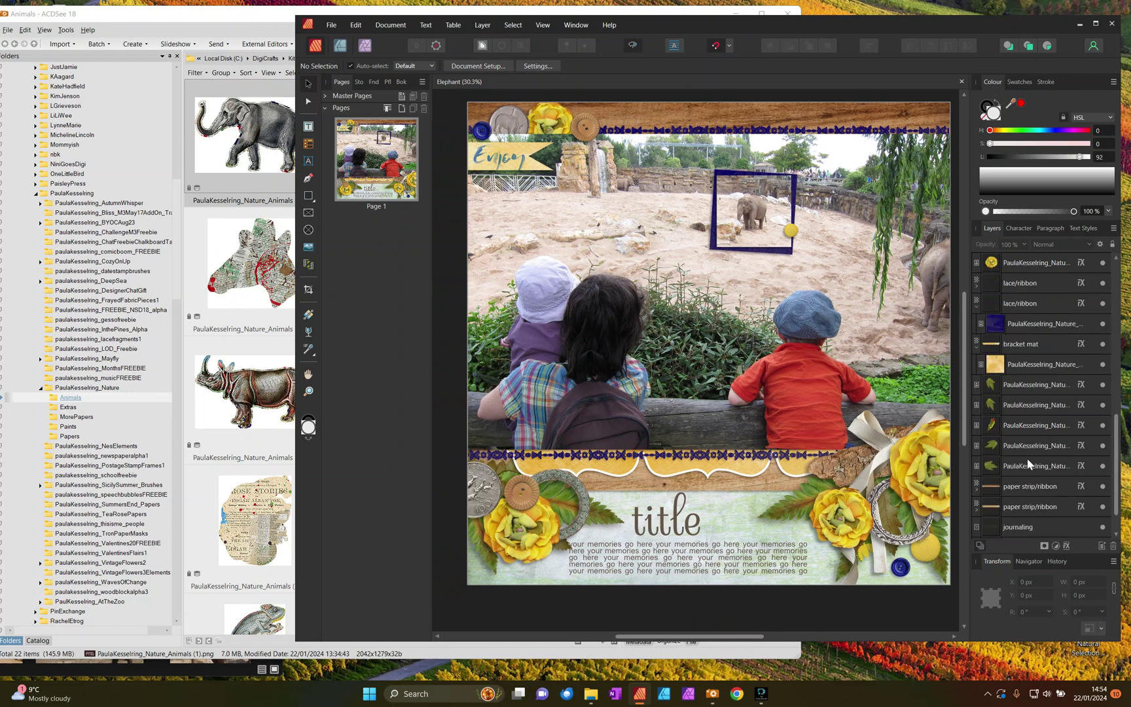
left_click(1019, 486)
key("Delete")
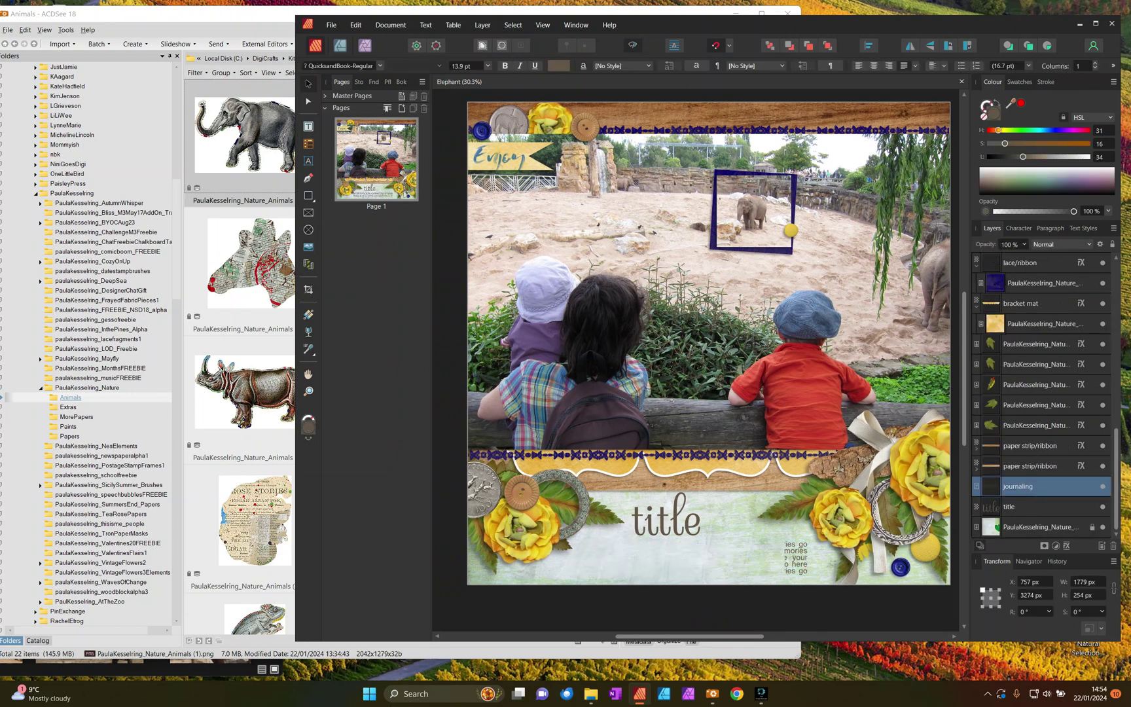
left_click(1006, 505)
key("Delete")
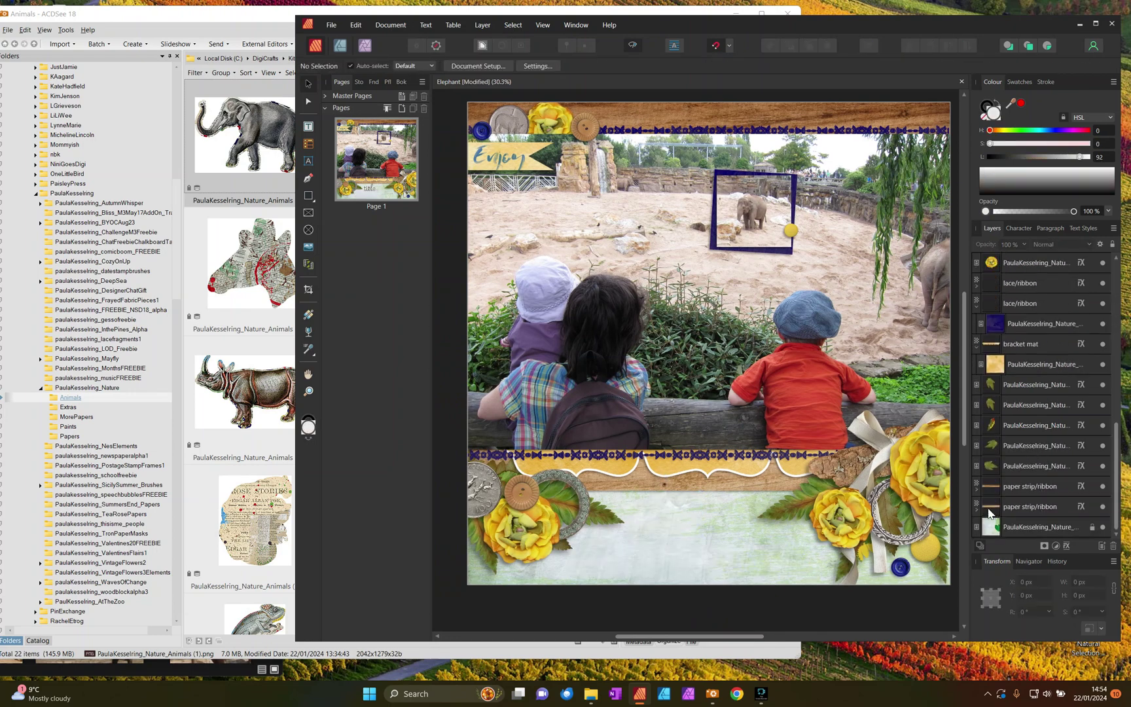
Step: Draw a text frame about 1404 × 438 px above the background paper reading "We spent a lot of time at the Asian Elephants Enclosure, visiting the various different viewing points."
left_click(988, 531)
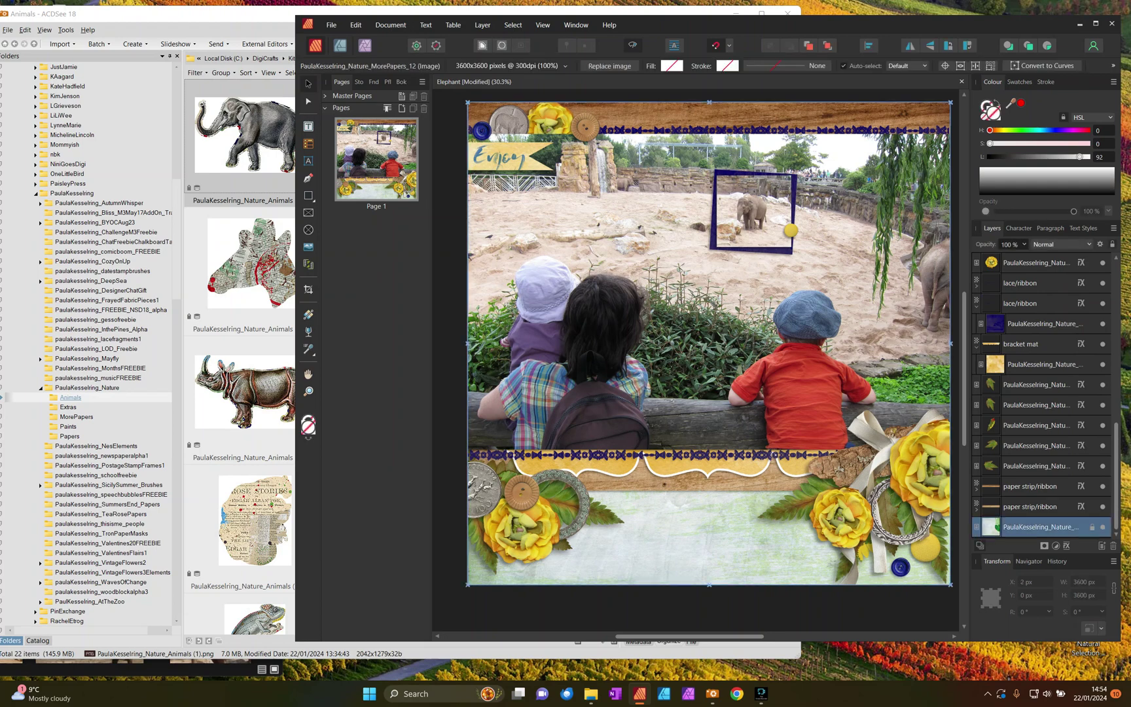
left_click_drag(603, 504, 792, 561)
type("The Asia")
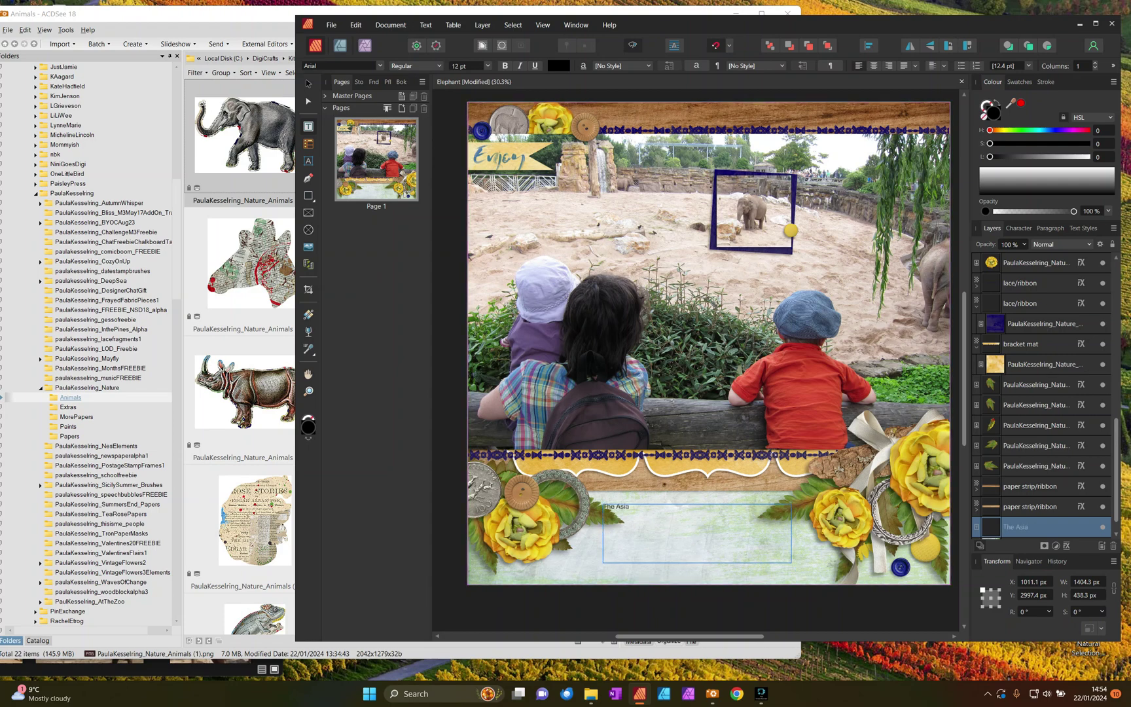
type("We spent a lot of time at the Asian Elephants Enclosure")
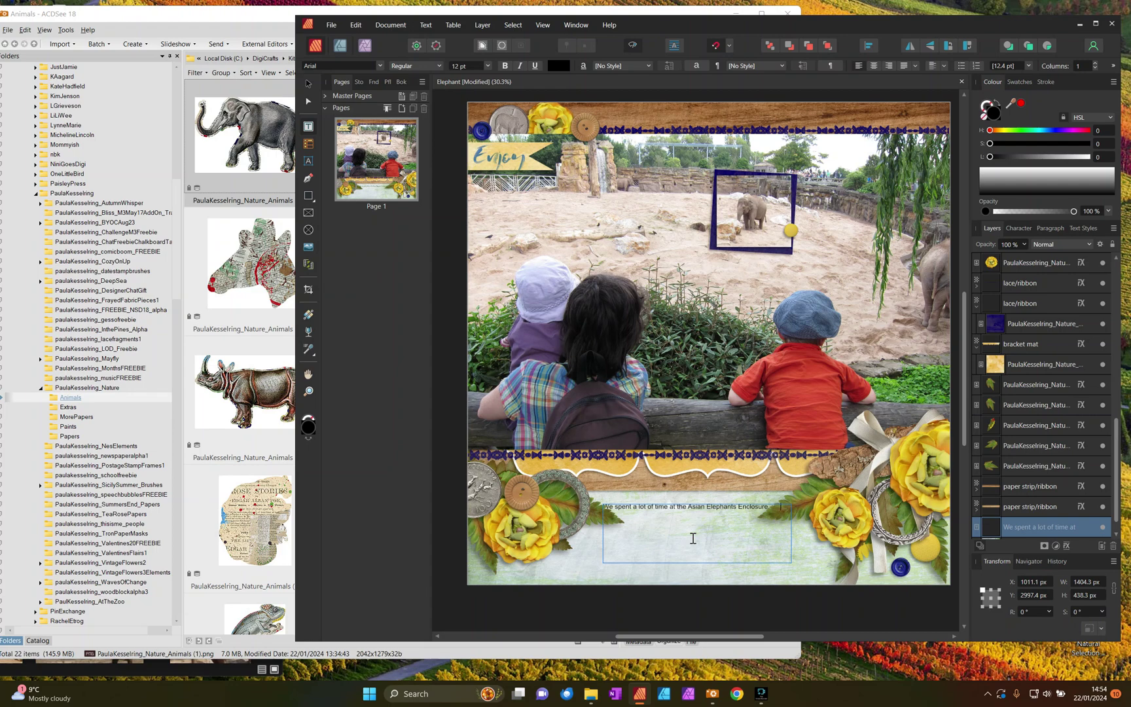
type(" the various different viewin")
left_click(308, 84)
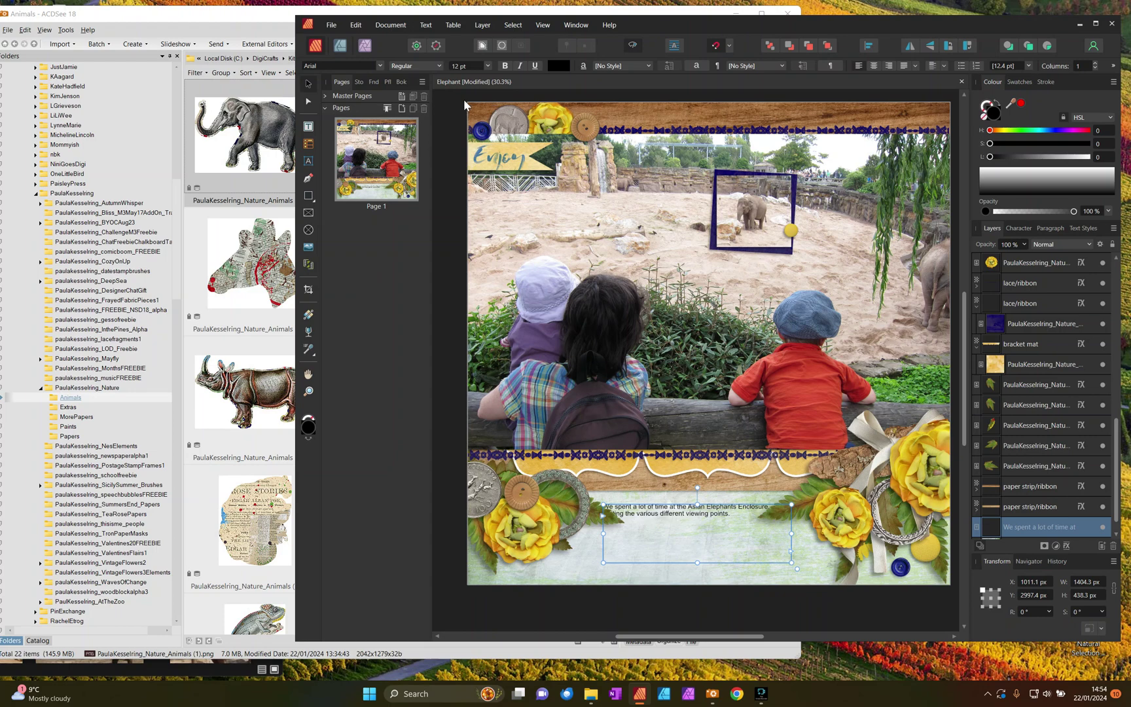
left_click(380, 140)
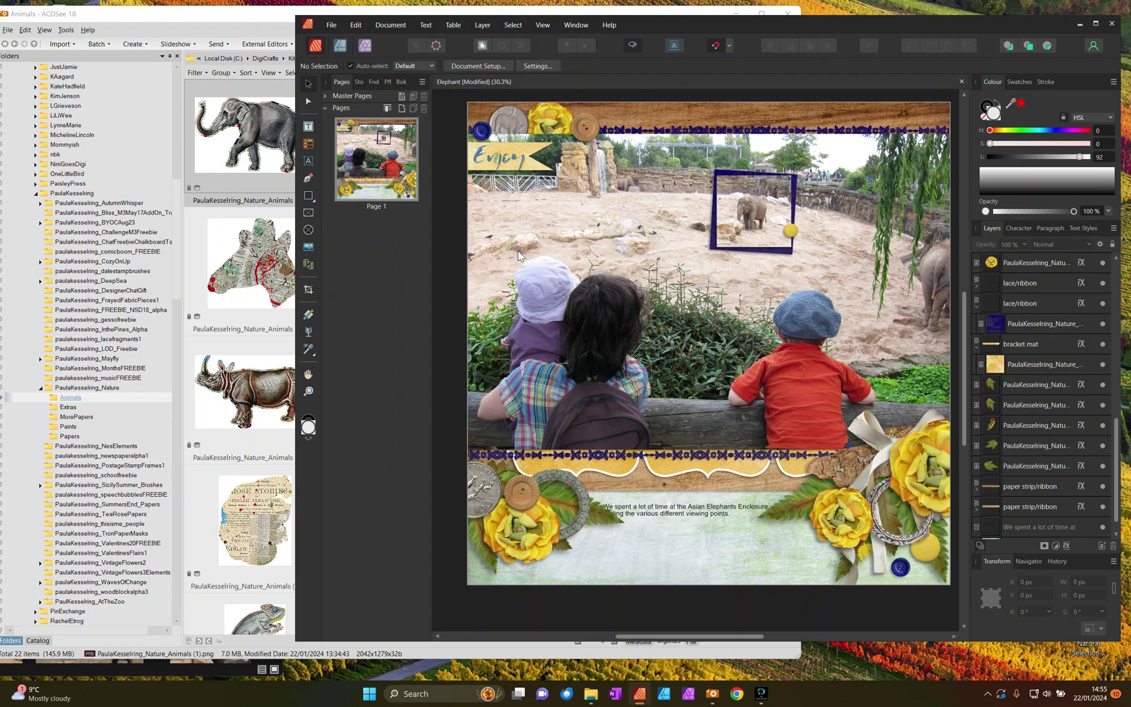
Step: Apply the Tight text wrap style to the leaf images on both sides of the journaling text
left_click(605, 521)
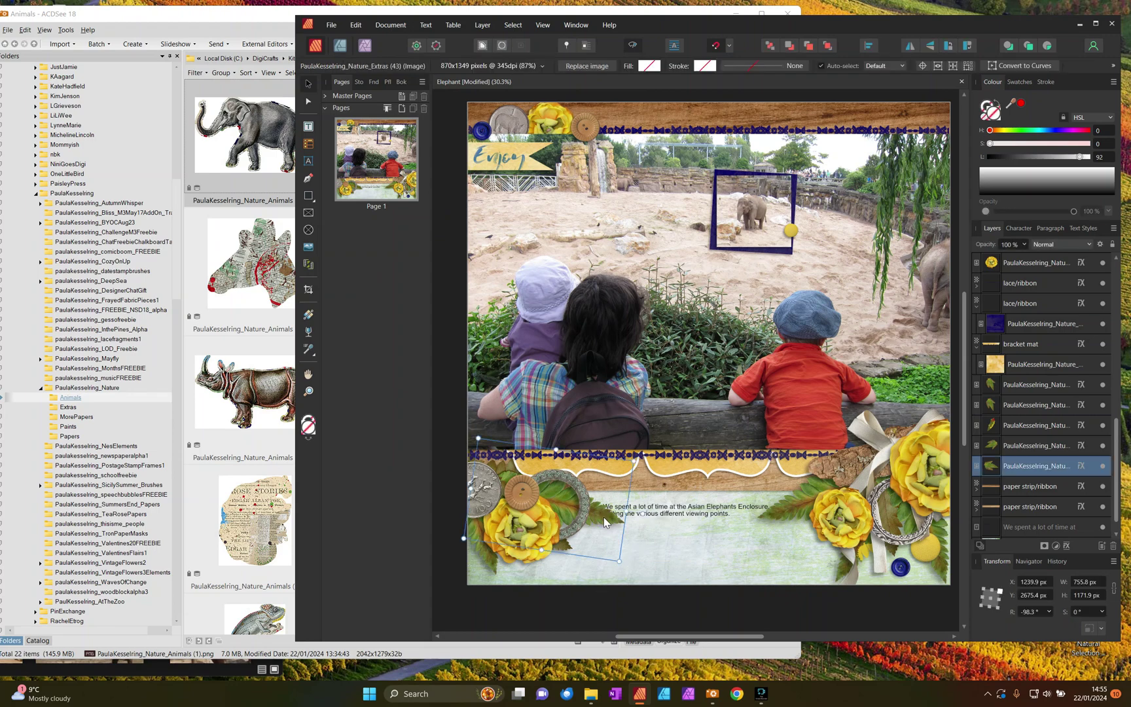
left_click(478, 44)
left_click(352, 317)
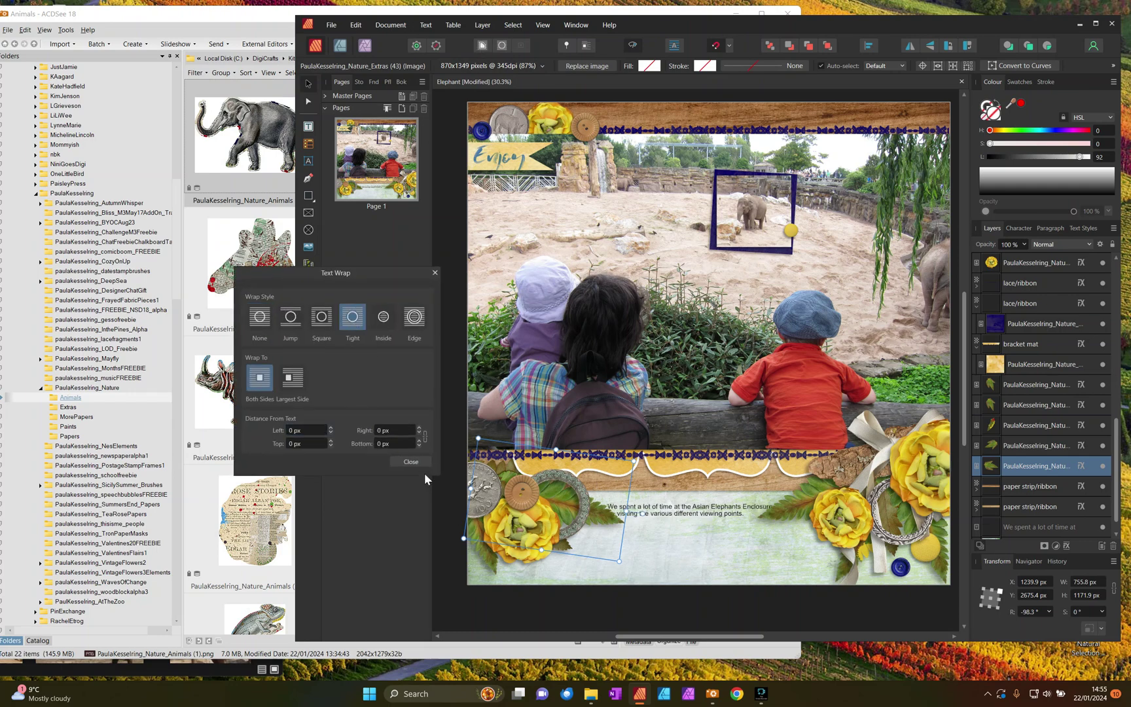
left_click(411, 462)
left_click(787, 498)
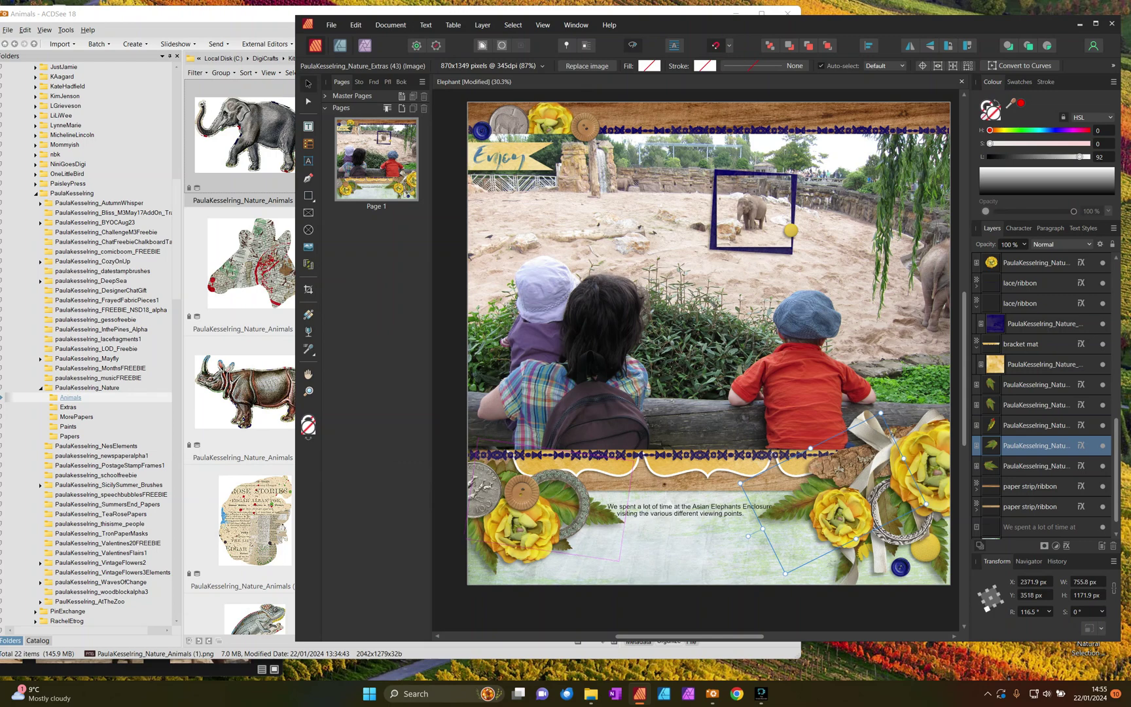
left_click(482, 45)
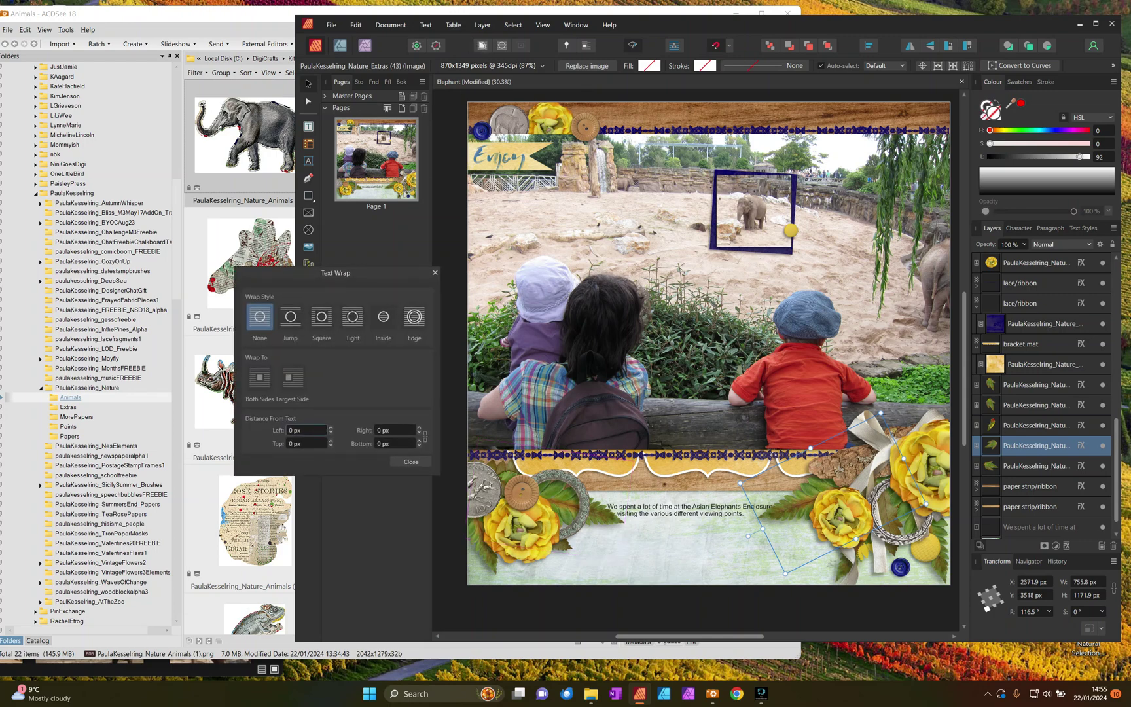
left_click(352, 318)
left_click(411, 461)
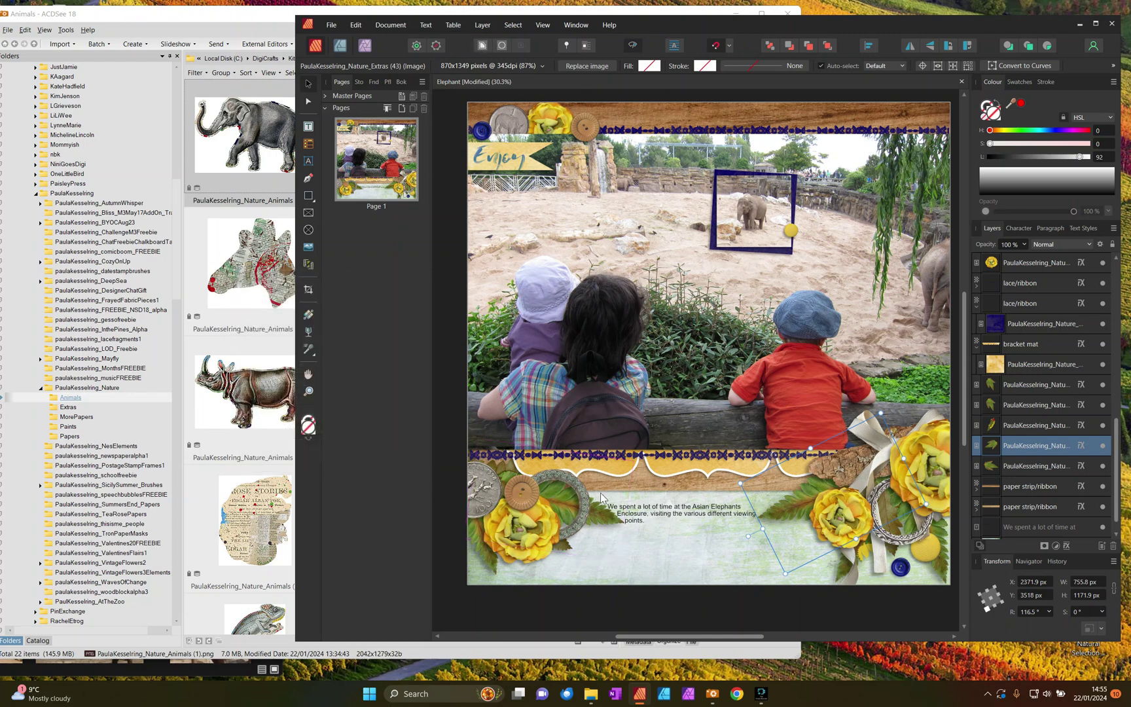
Step: Centre the journaling text and colour it with the navy sampled from the elephant frame
left_click(671, 512)
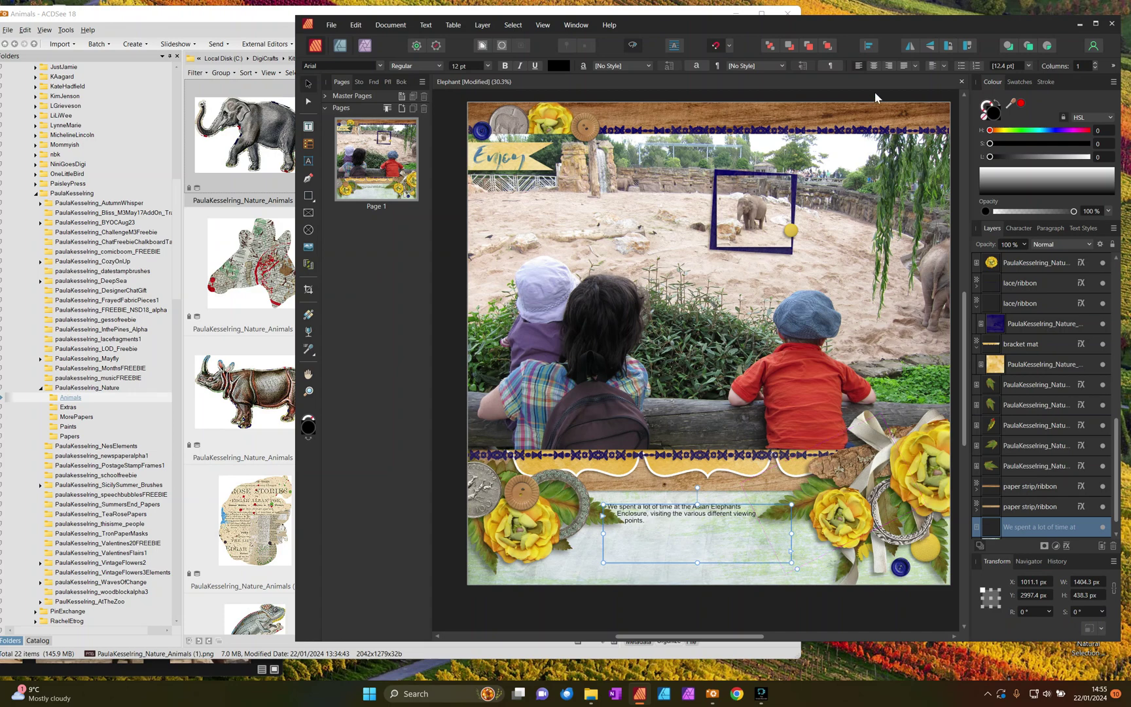
left_click(874, 66)
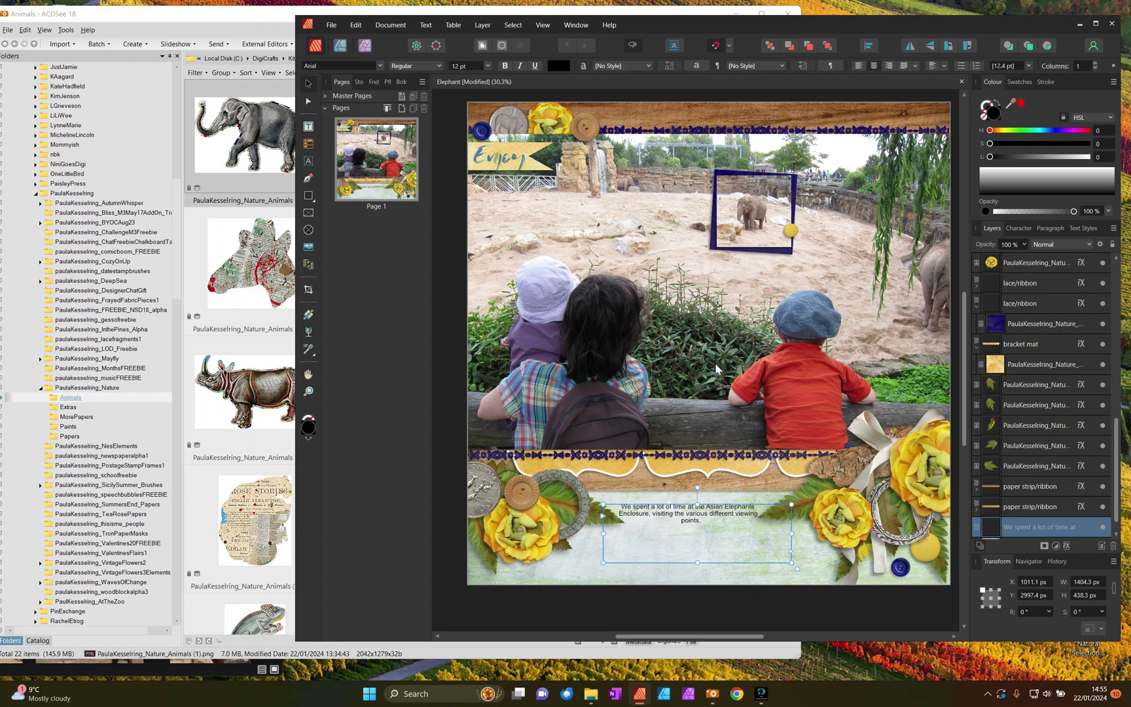
left_click_drag(1022, 105, 730, 175)
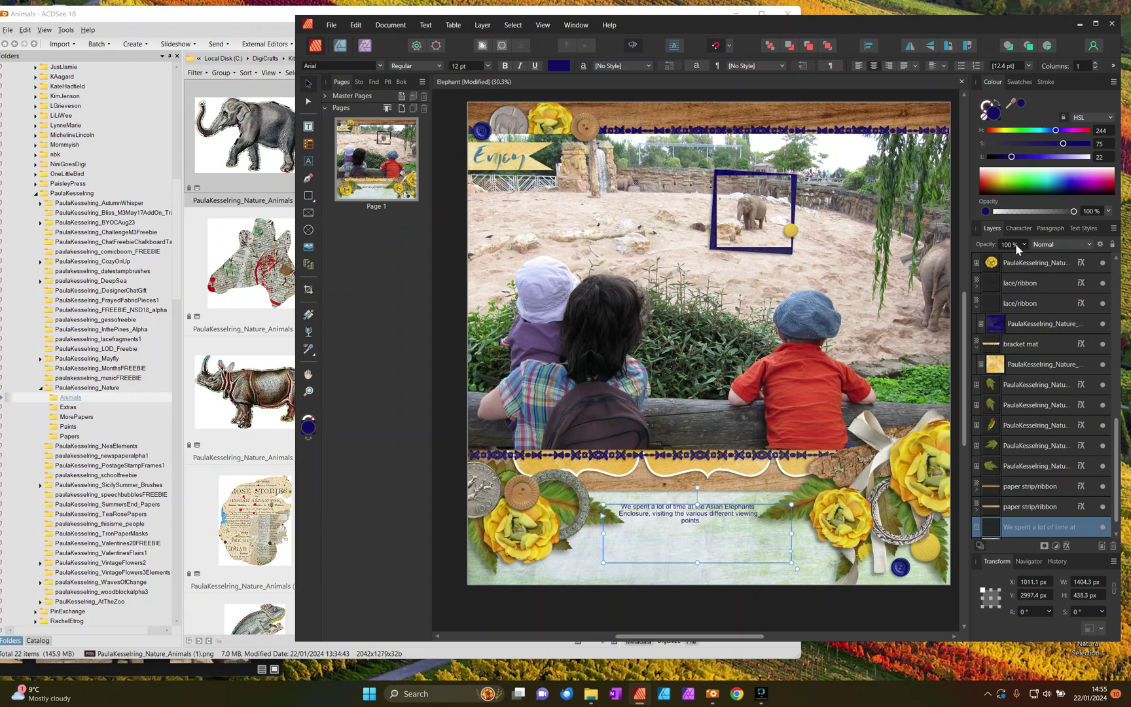
Step: Set the journaling text's blend mode to Linear Burn, its colour lightness to 9 and its layer opacity to 84%
left_click(1084, 246)
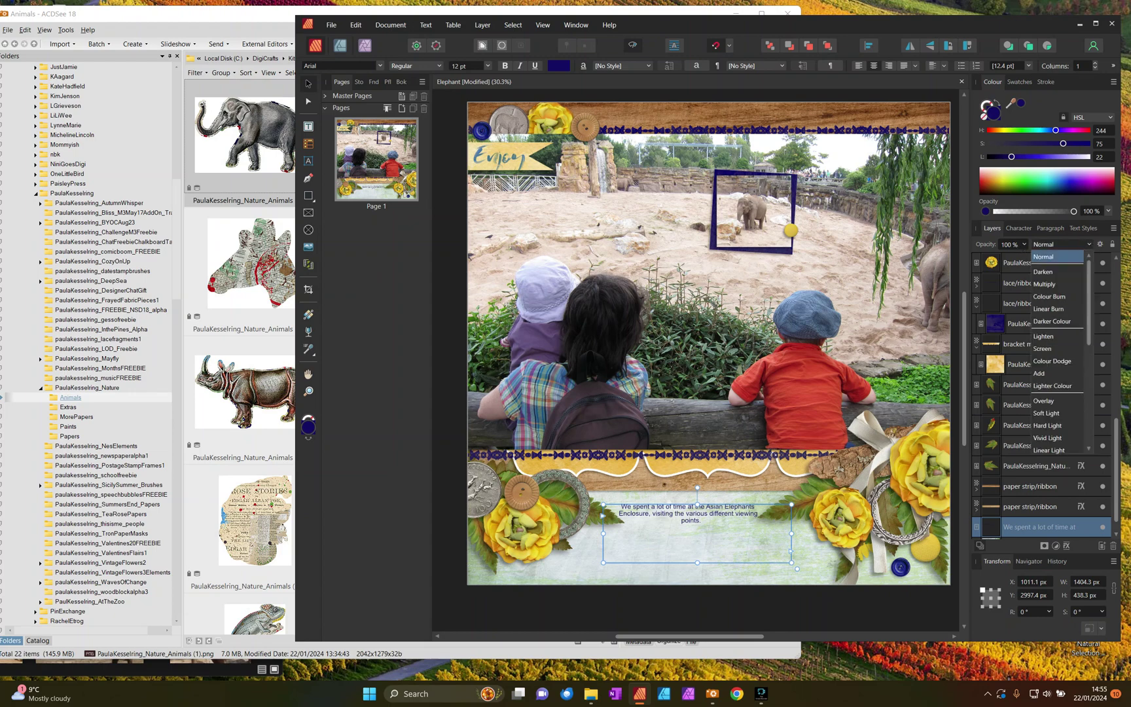
left_click(1056, 310)
left_click(999, 157)
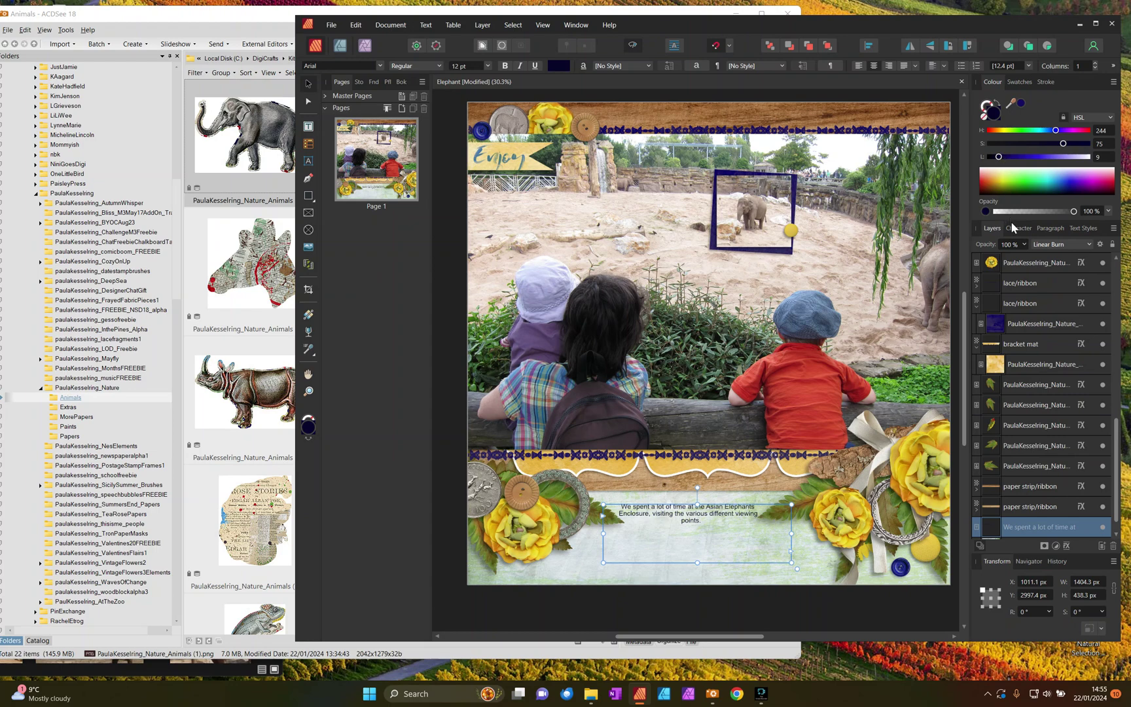
left_click(1024, 244)
left_click_drag(1028, 258, 1024, 257)
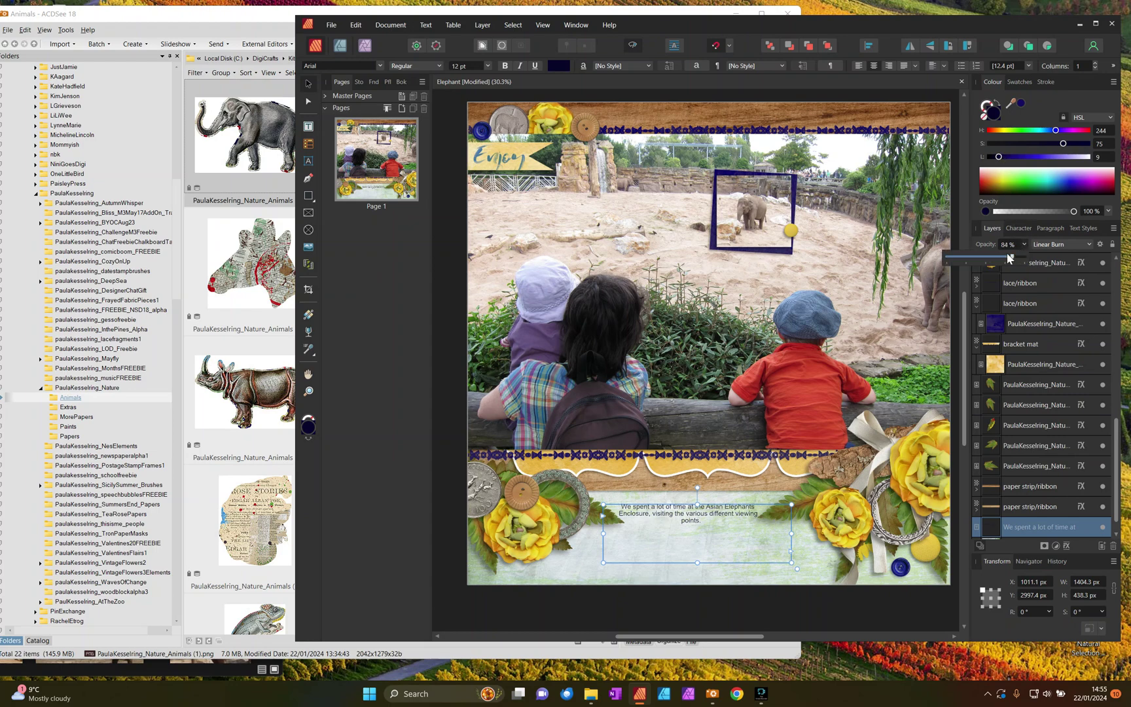
Step: Set the journaling text to the favourite font The Jennifer J at 16 pt and move its frame to about X 958, Y 2985 px
left_click(379, 66)
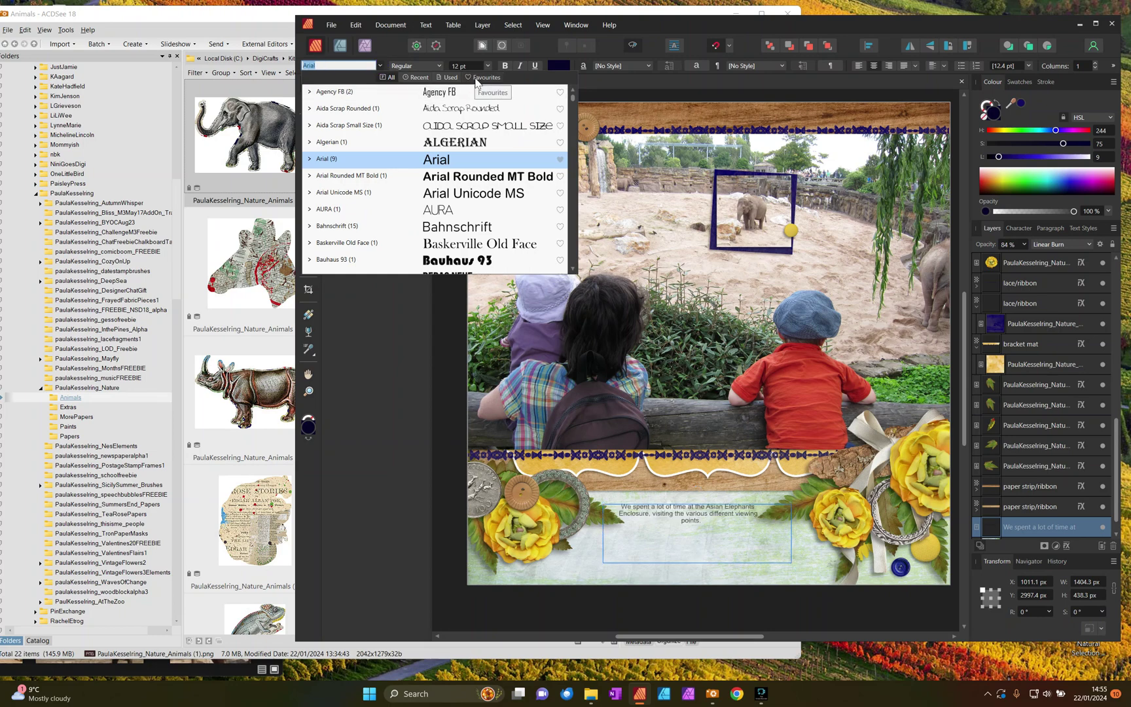
scroll(484, 115, "down", 15)
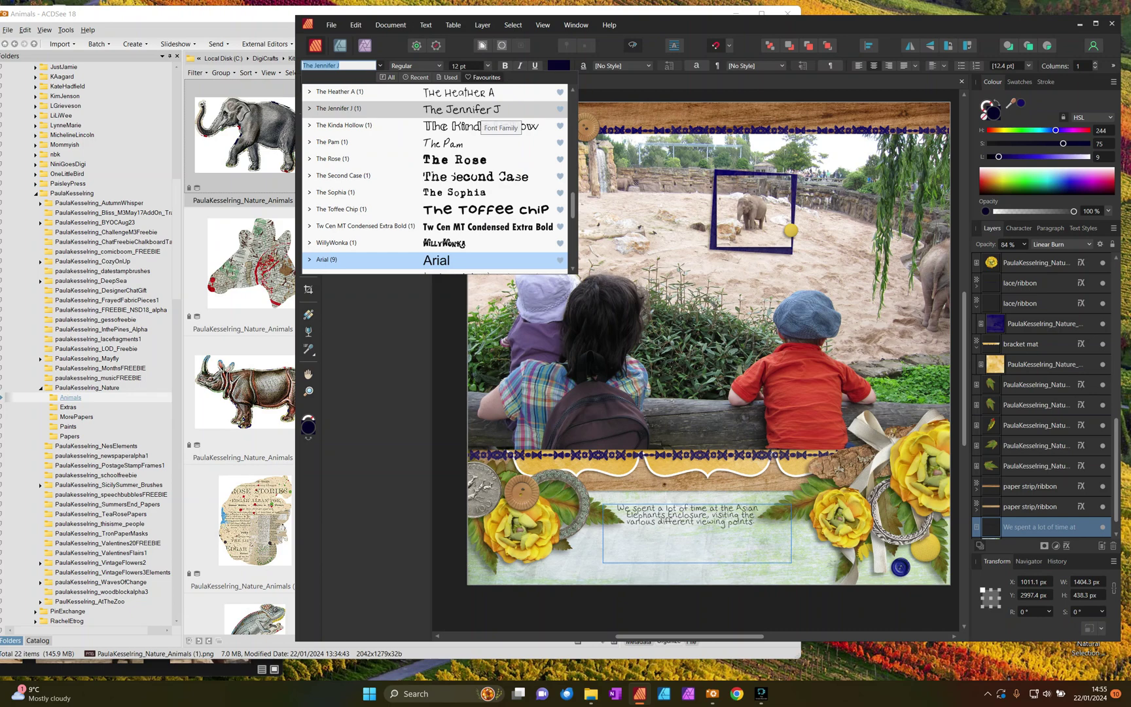
left_click(478, 109)
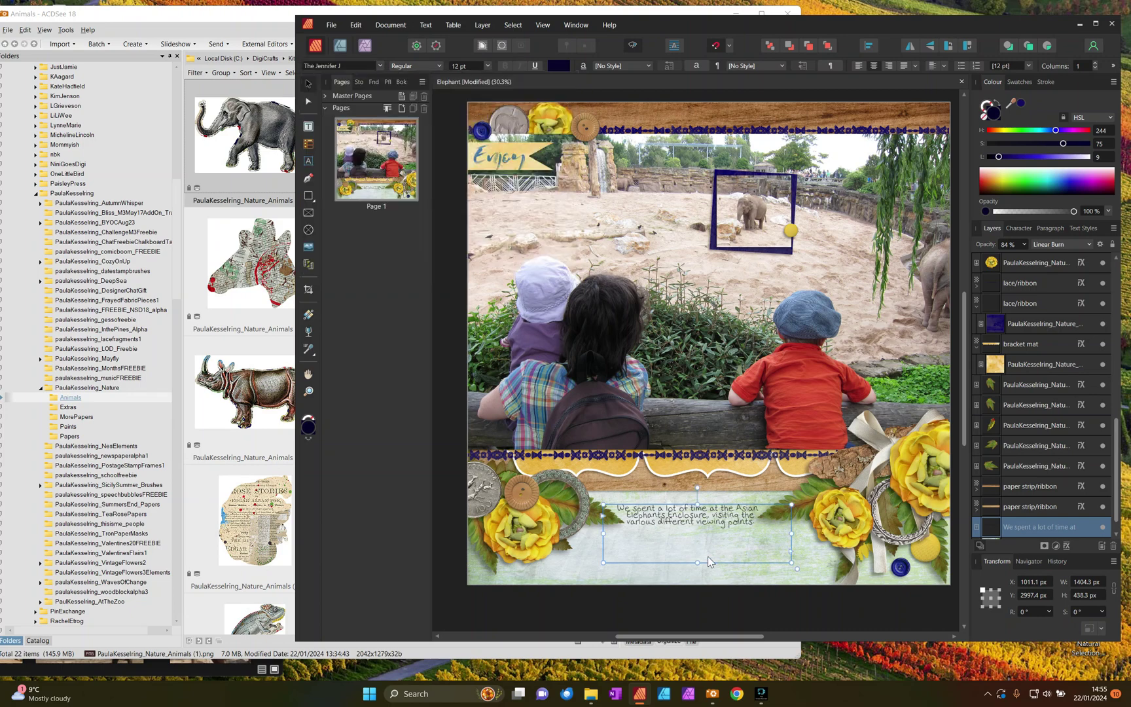
left_click(487, 66)
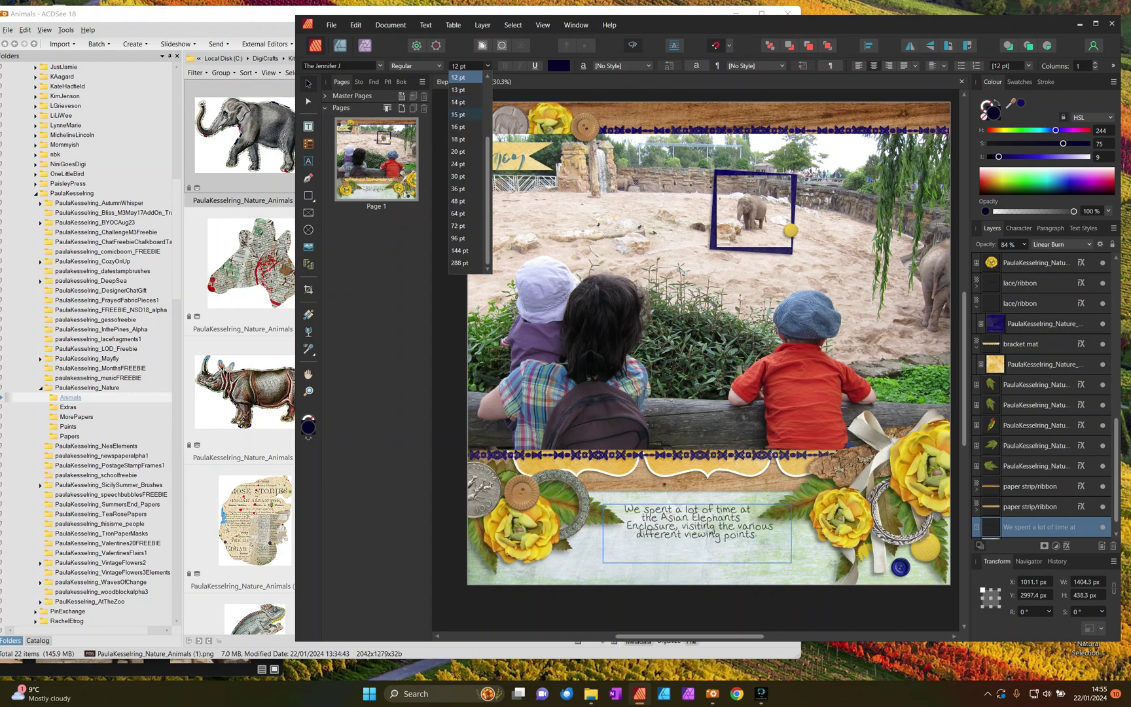
left_click(459, 126)
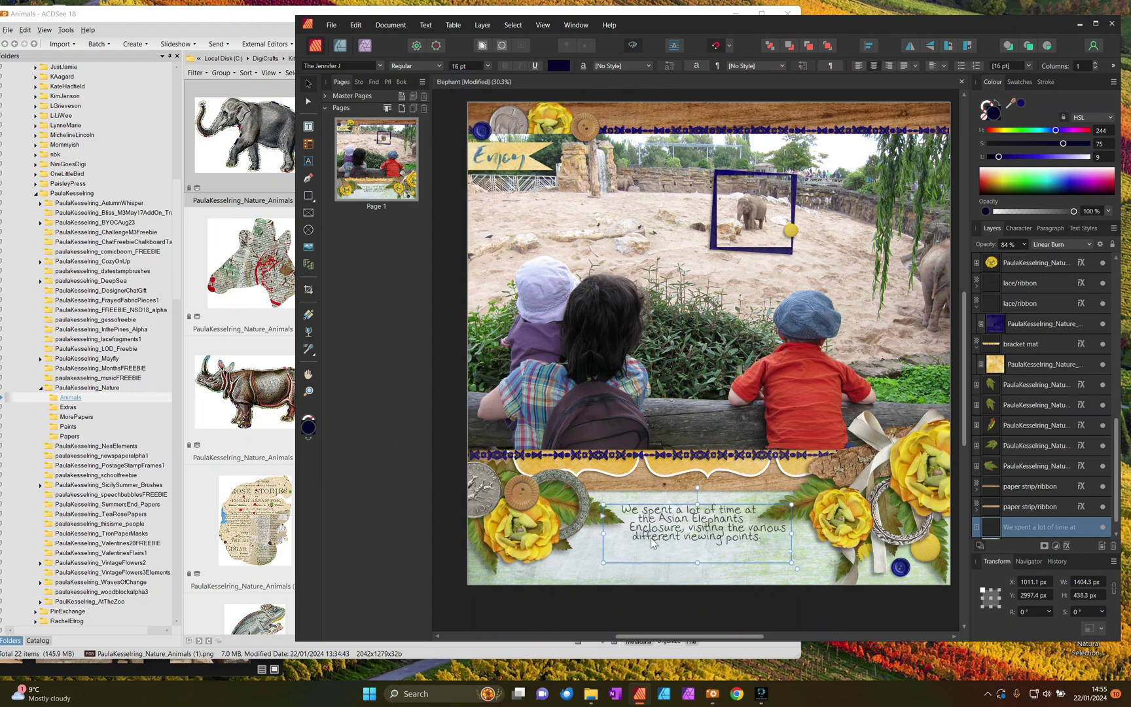
left_click_drag(677, 536, 677, 538)
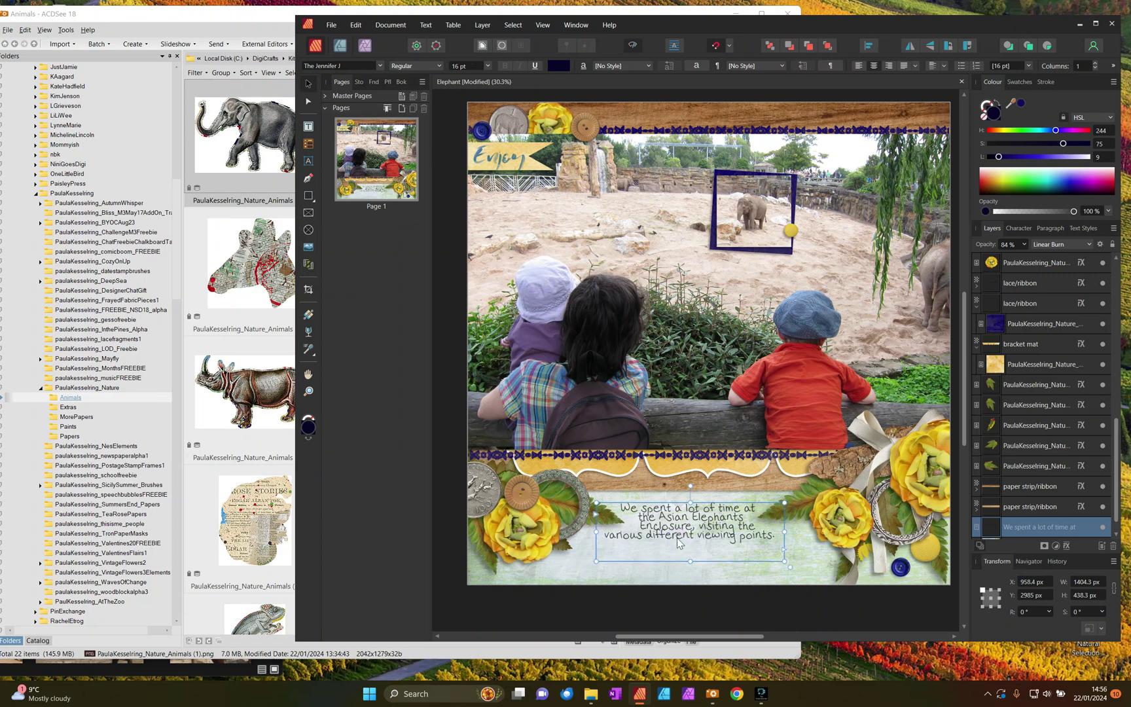
left_click(720, 606)
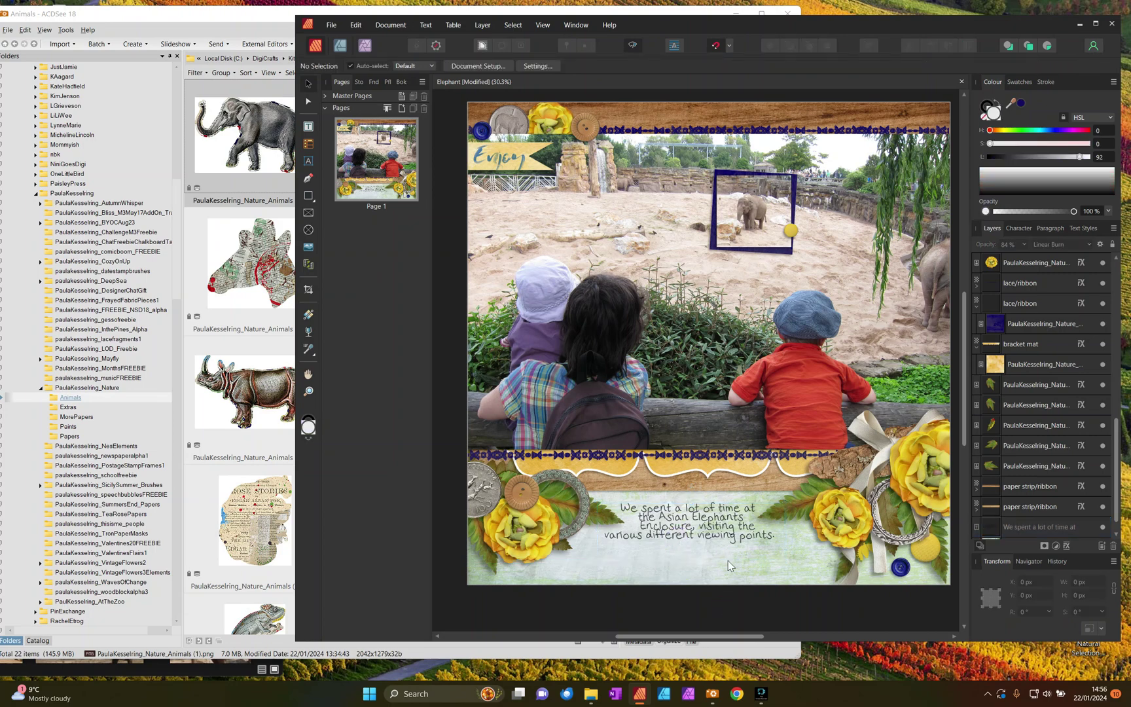